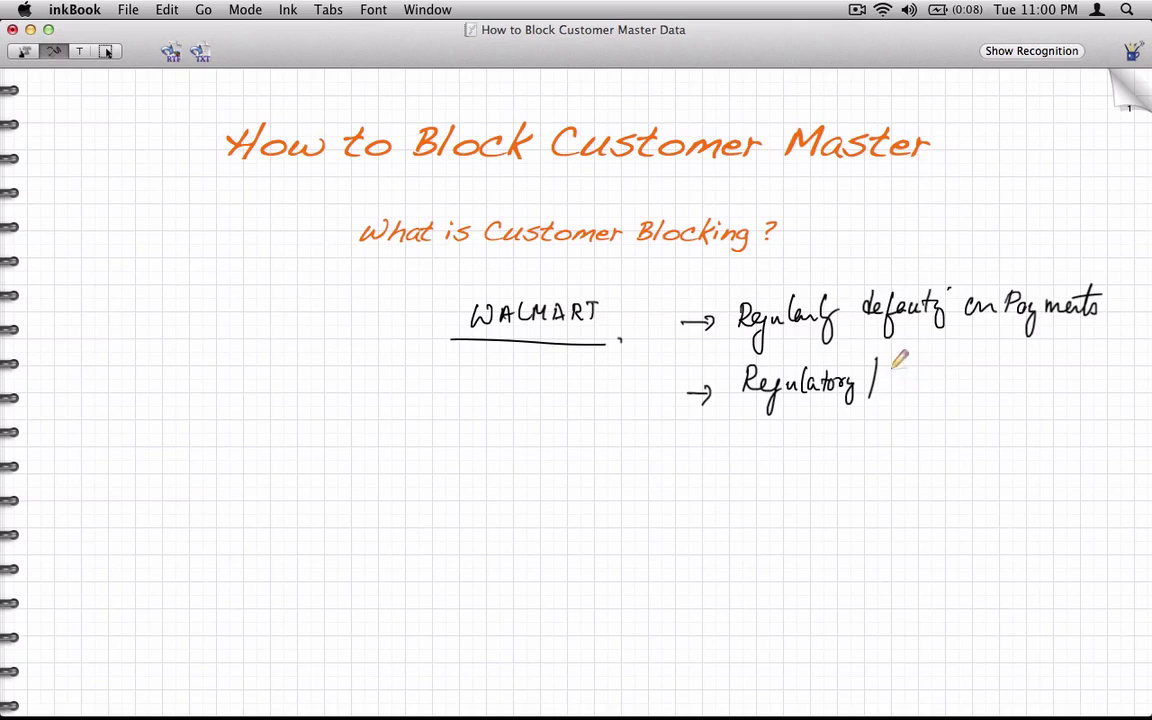
- Complete the second handwritten reason for blocking a customer with the words "Compliance Issue"
mouse_move(897, 370)
left_mouse_down()
mouse_move(884, 397)
mouse_move(935, 392)
mouse_move(955, 372)
mouse_move(1116, 372)
left_mouse_up()
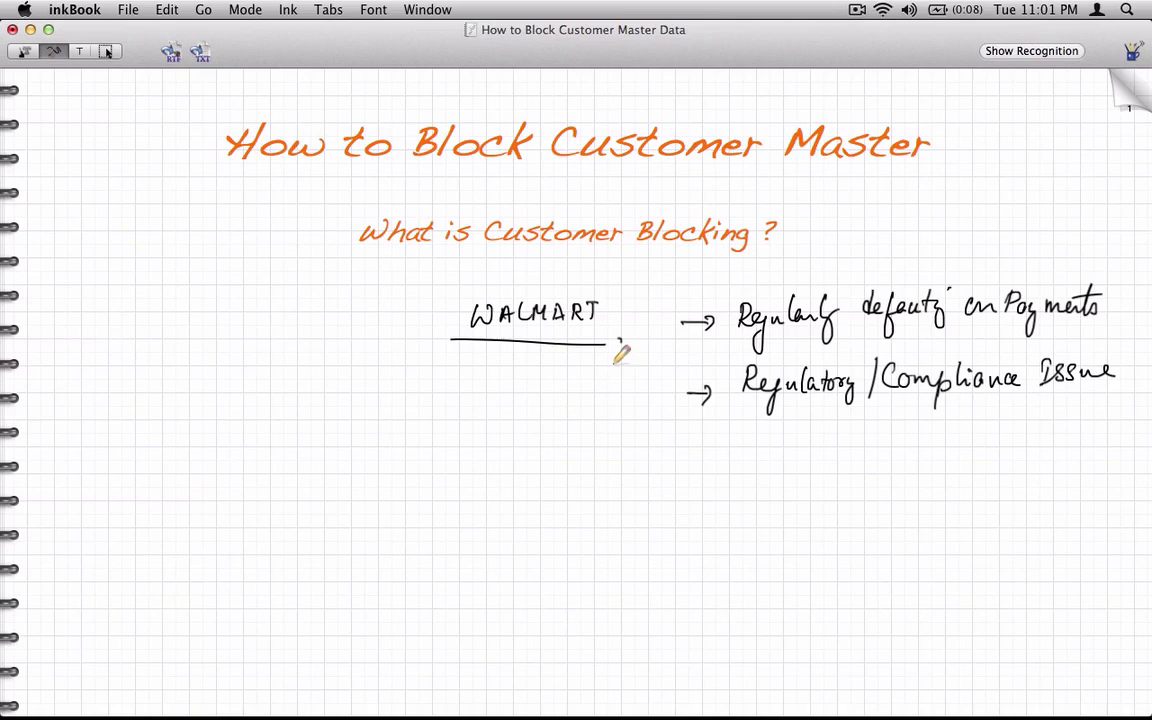
- On the notebook's second page, circle VD05 and handwrite the codes VD01, 02 and 03 in the blank area beside it
left_click(1124, 98)
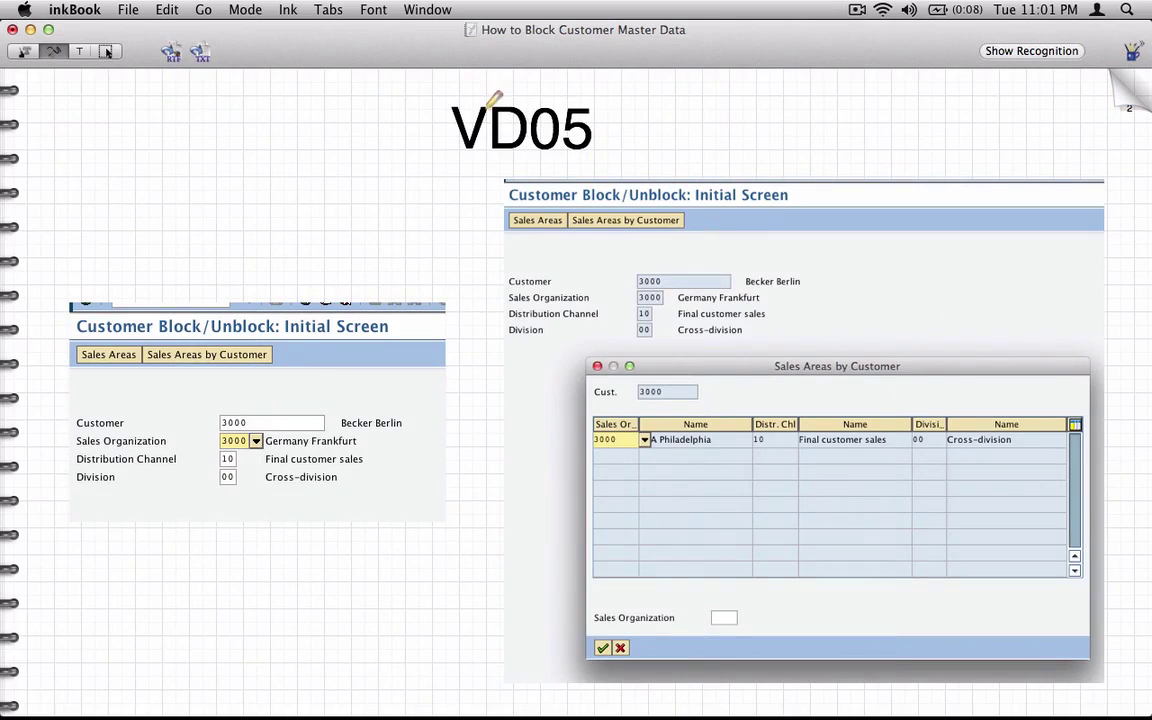
mouse_move(604, 100)
left_mouse_down()
mouse_move(483, 74)
mouse_move(437, 105)
mouse_move(470, 158)
mouse_move(600, 150)
mouse_move(617, 121)
mouse_move(606, 100)
left_mouse_up()
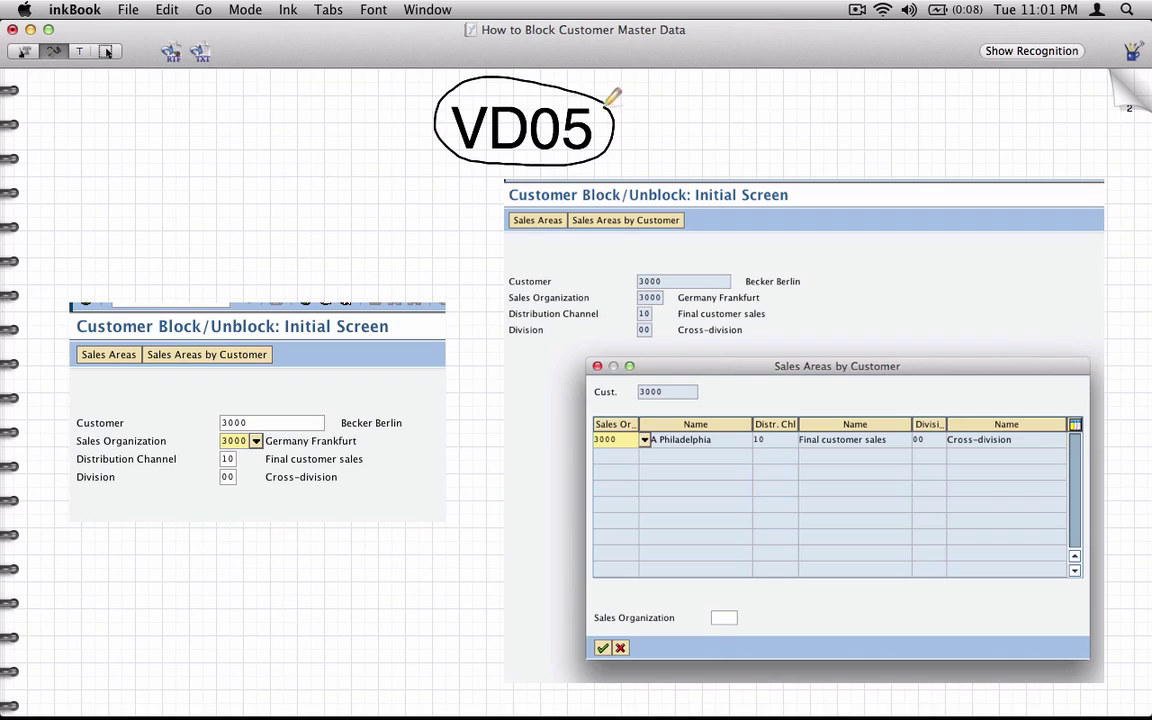
left_click_drag(145, 92, 163, 107)
left_click_drag(161, 94, 163, 107)
mouse_move(185, 93)
left_mouse_down()
mouse_move(181, 102)
mouse_move(185, 93)
left_mouse_up()
mouse_move(187, 87)
left_mouse_down()
mouse_move(184, 114)
mouse_move(197, 107)
mouse_move(185, 152)
mouse_move(207, 145)
mouse_move(181, 172)
mouse_move(190, 167)
mouse_move(189, 188)
mouse_move(199, 182)
left_mouse_up()
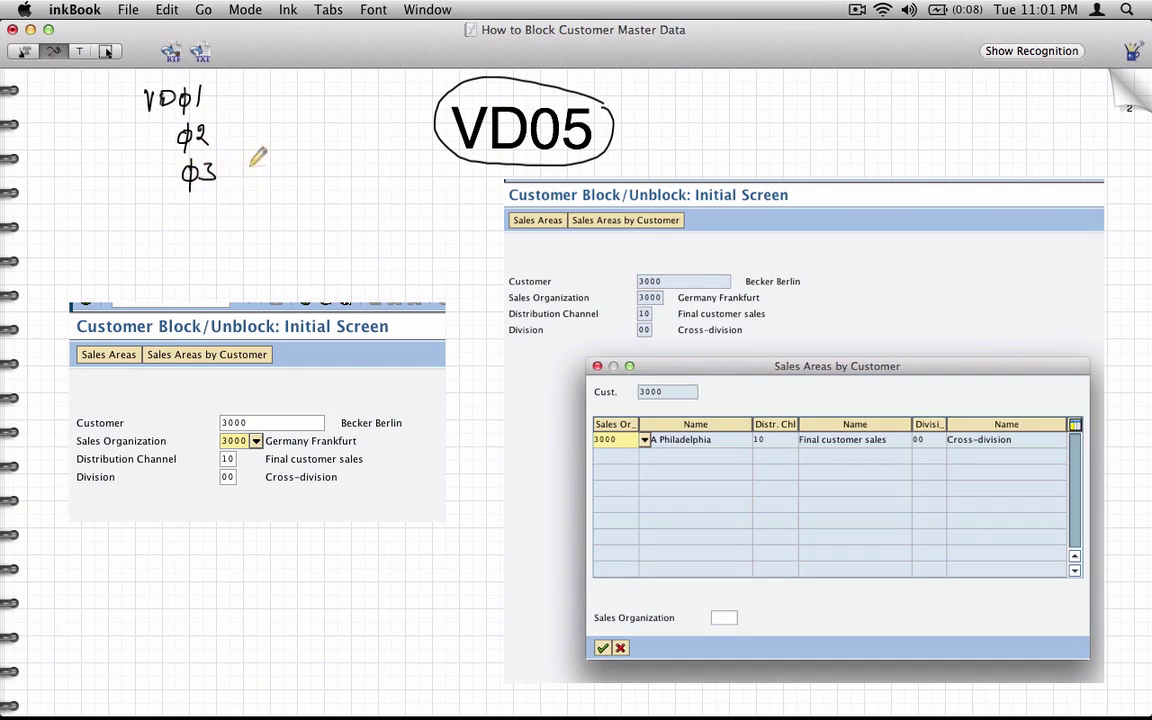
- Draw an arrow out of the circled VD05 and handwrite "Block" next to it
mouse_move(616, 126)
left_mouse_down()
mouse_move(622, 137)
mouse_move(697, 140)
left_mouse_up()
mouse_move(703, 113)
left_mouse_down()
mouse_move(703, 142)
mouse_move(715, 145)
left_mouse_up()
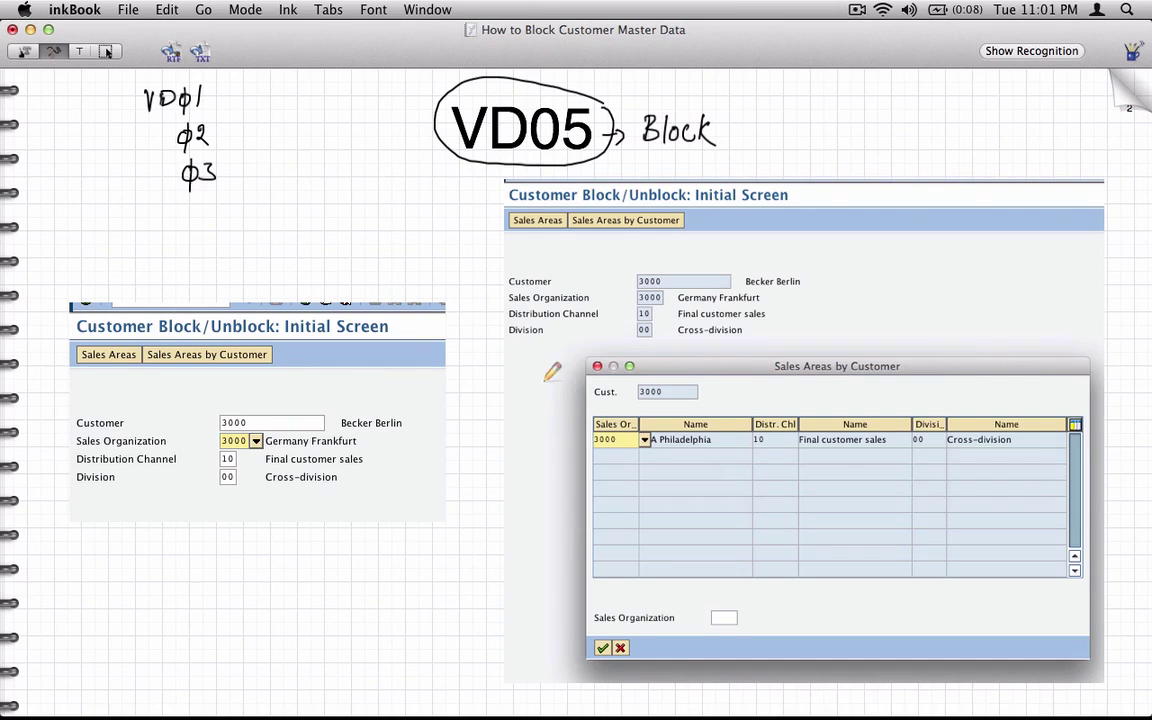
- Switch to SAPGUI and bring the VAN session with the Customer Block/Unblock screen to the front
key("super+Tab")
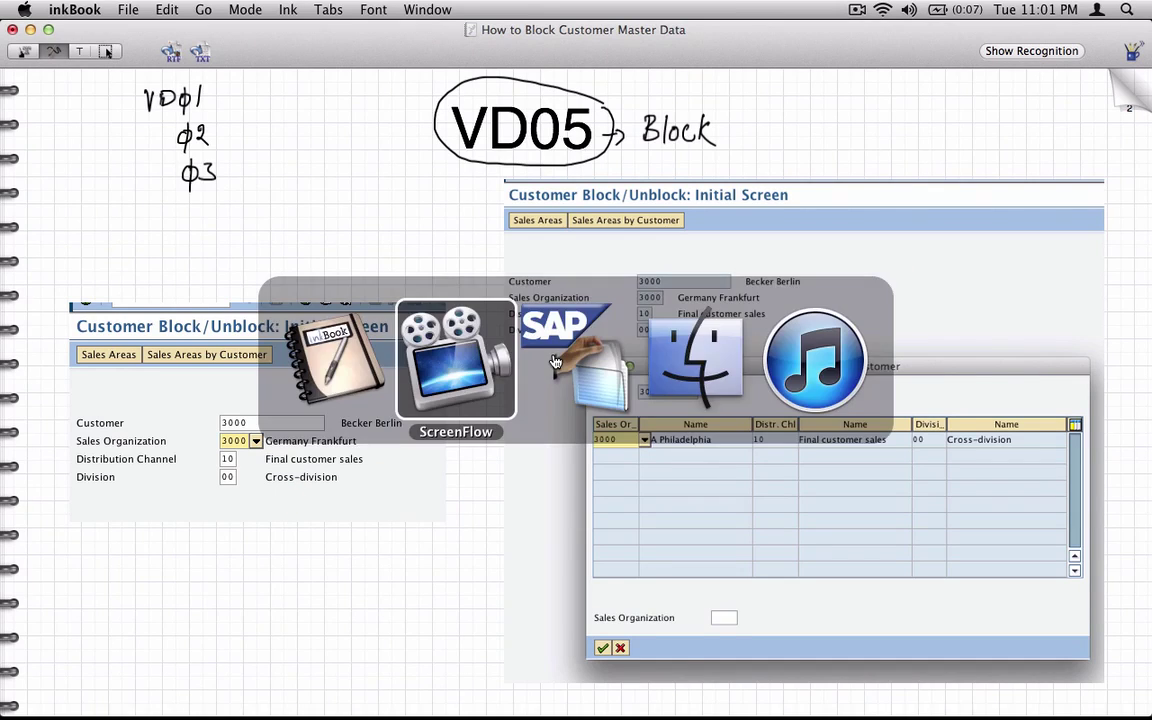
key("super+Tab")
left_click(599, 493)
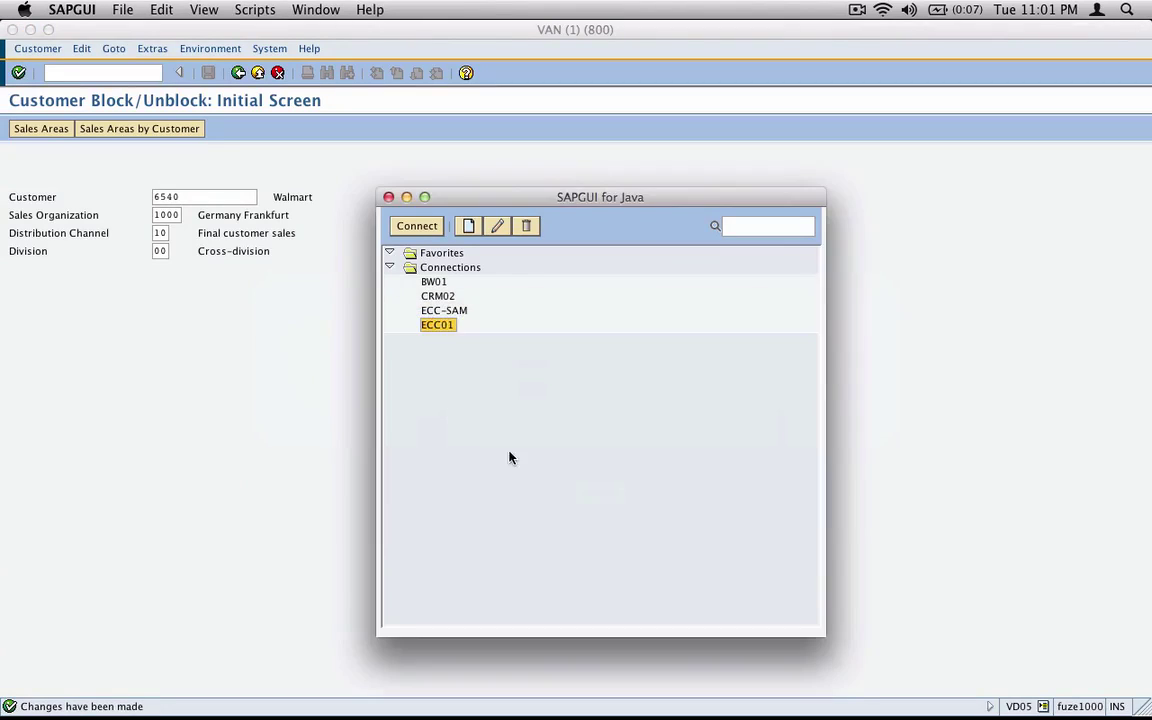
left_click(217, 262)
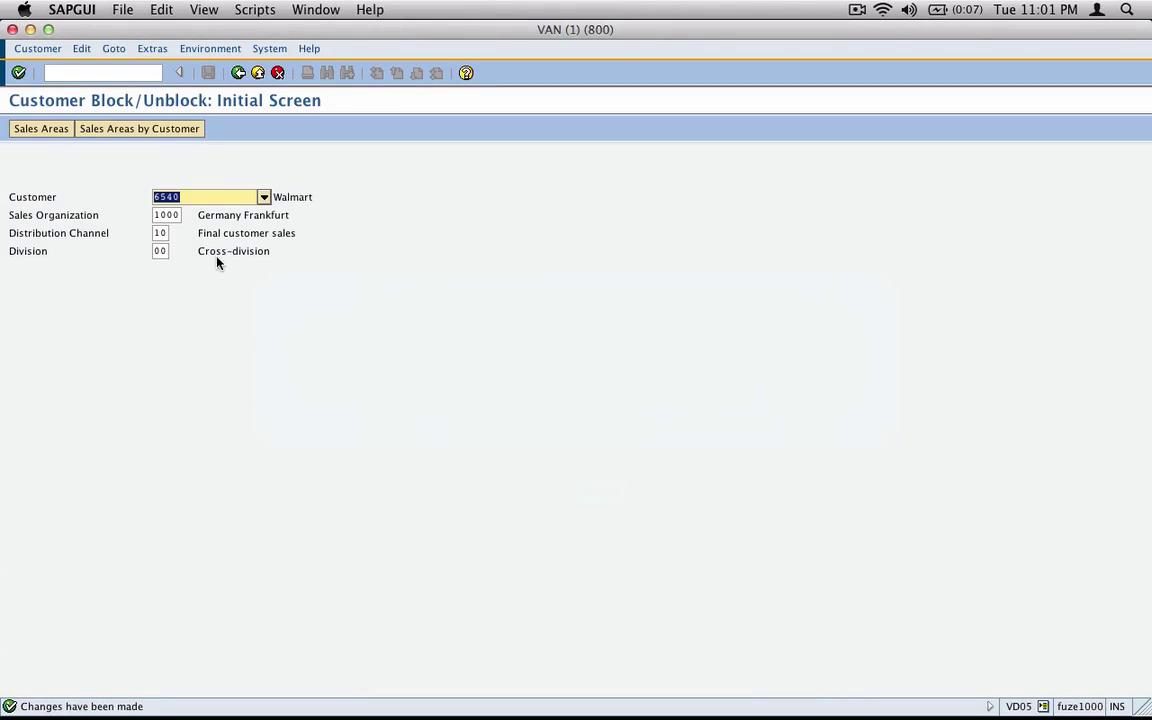
- Return to the SAP Easy Access screen and start transaction VD05
left_click(238, 72)
left_click(95, 67)
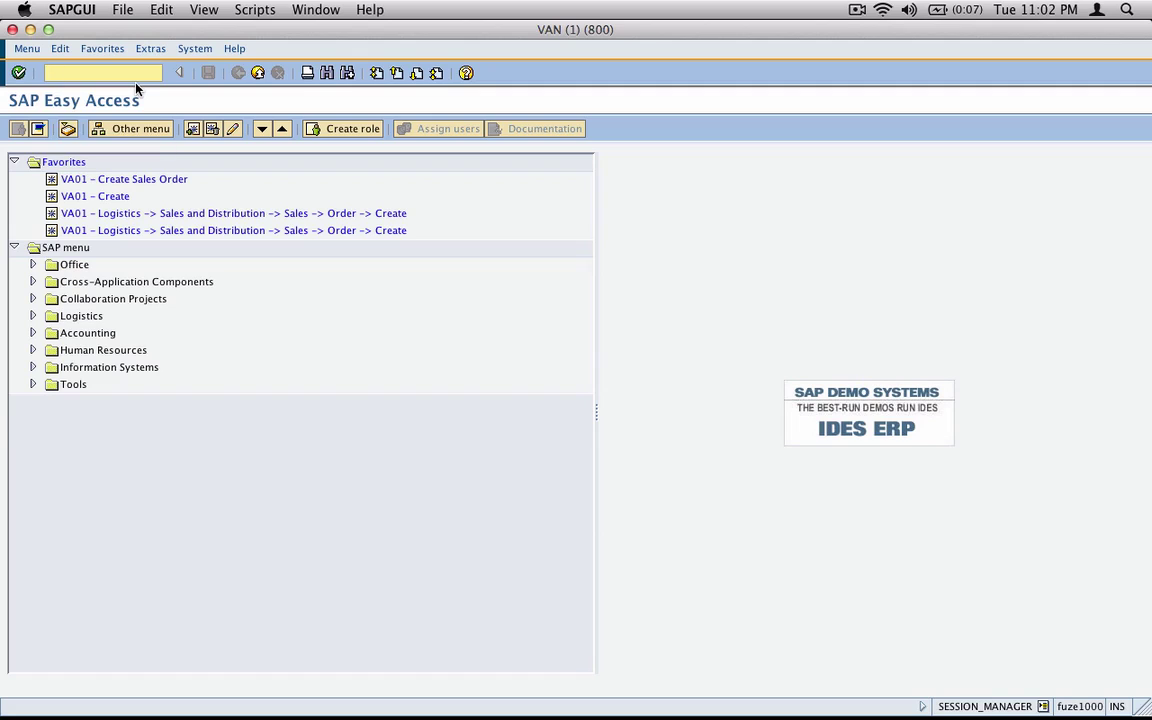
type("vd05")
left_click(18, 72)
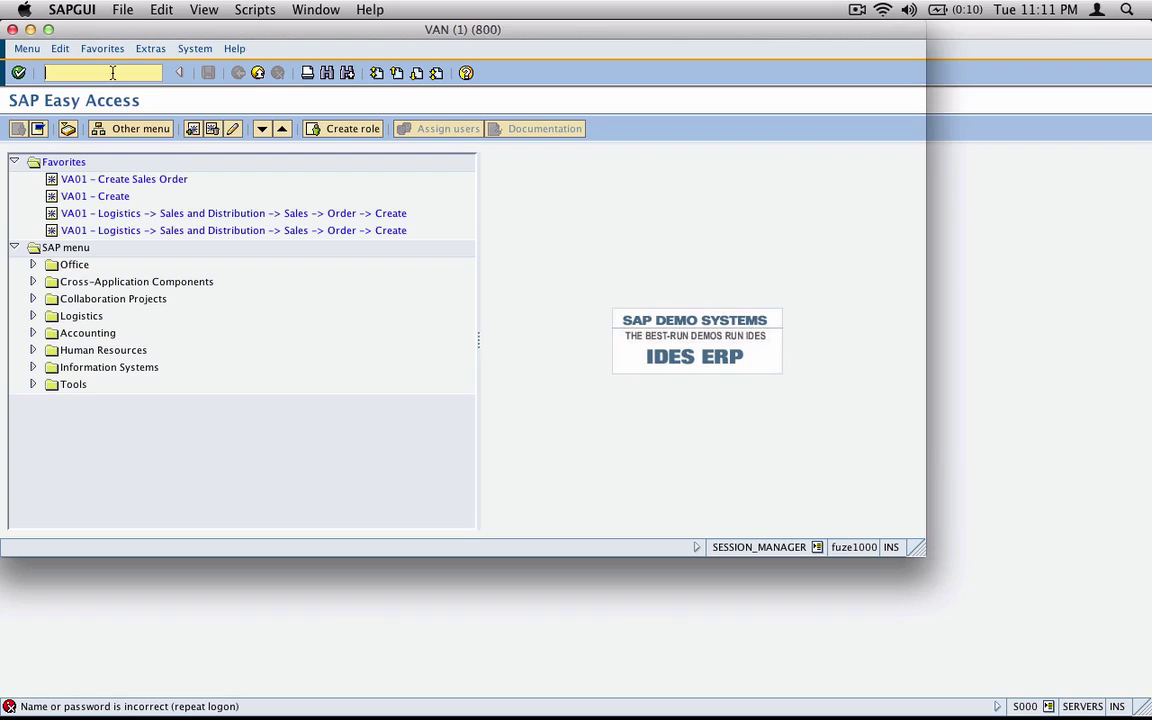
- Run transaction VD05 from SAP Easy Access and select Walmart's customer number in the Customer field
type("vd05")
key("Return")
left_click(175, 196)
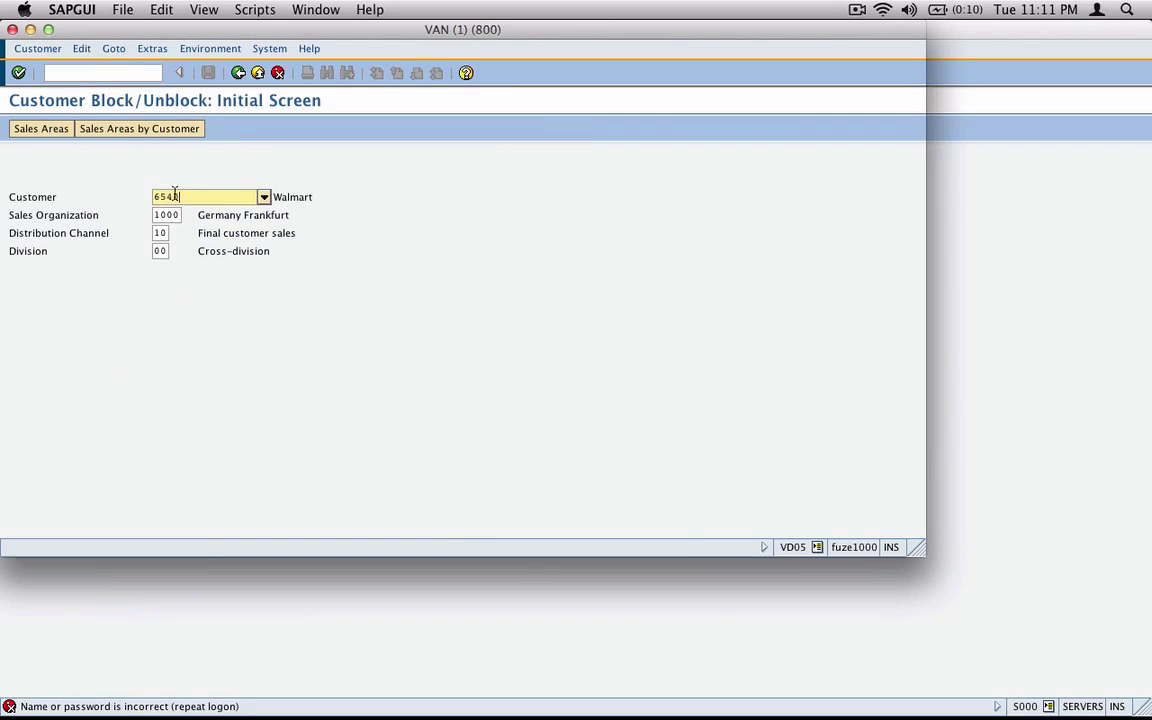
double_click(175, 196)
- Choose sales area 1000 / 10 / 00 from Walmart's sales areas and open its block details
left_click(175, 131)
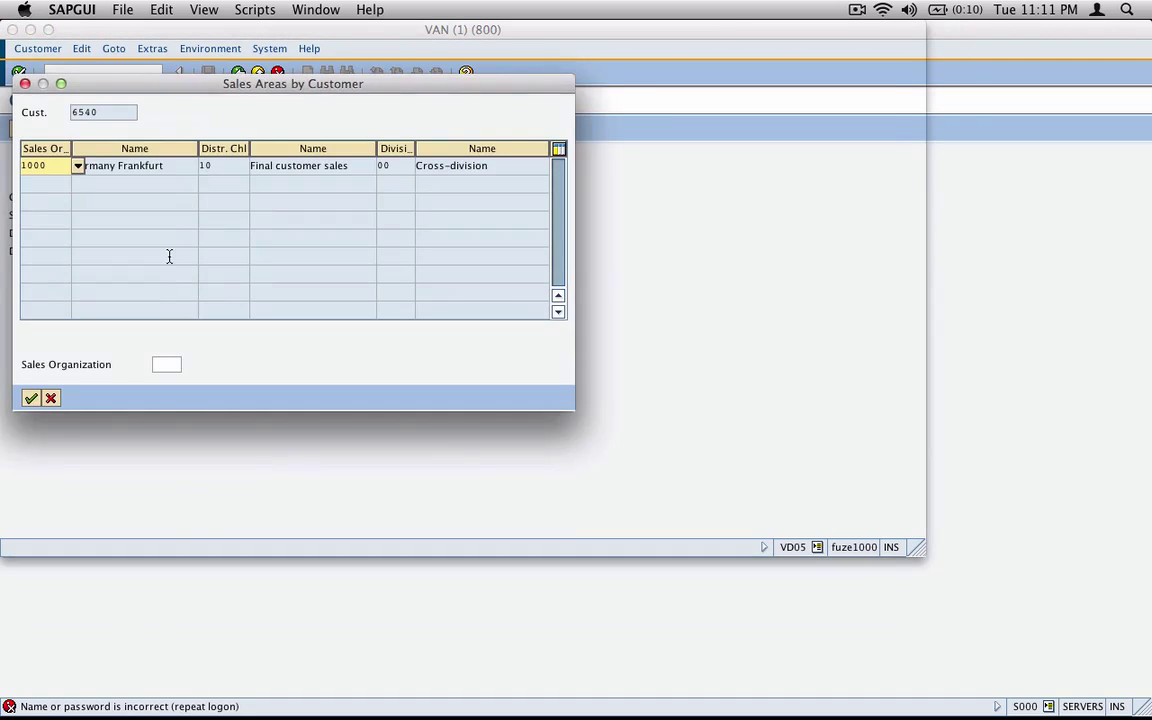
left_click_drag(228, 84, 533, 282)
left_click_drag(379, 355, 316, 357)
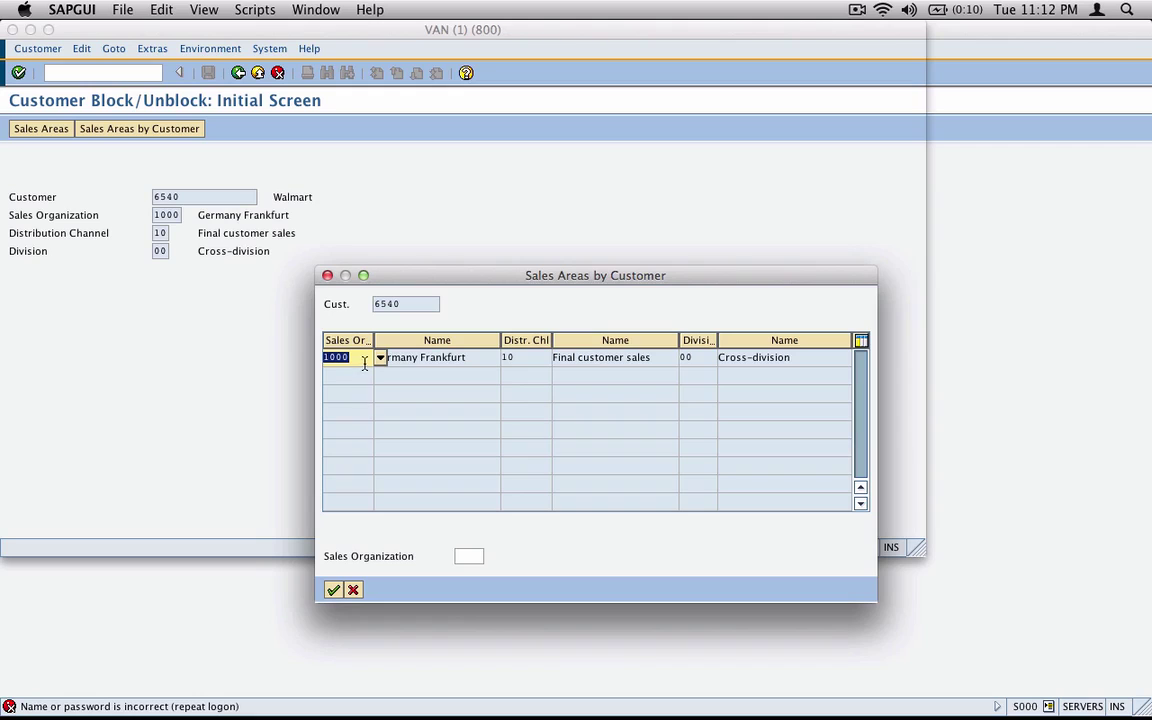
left_click(333, 589)
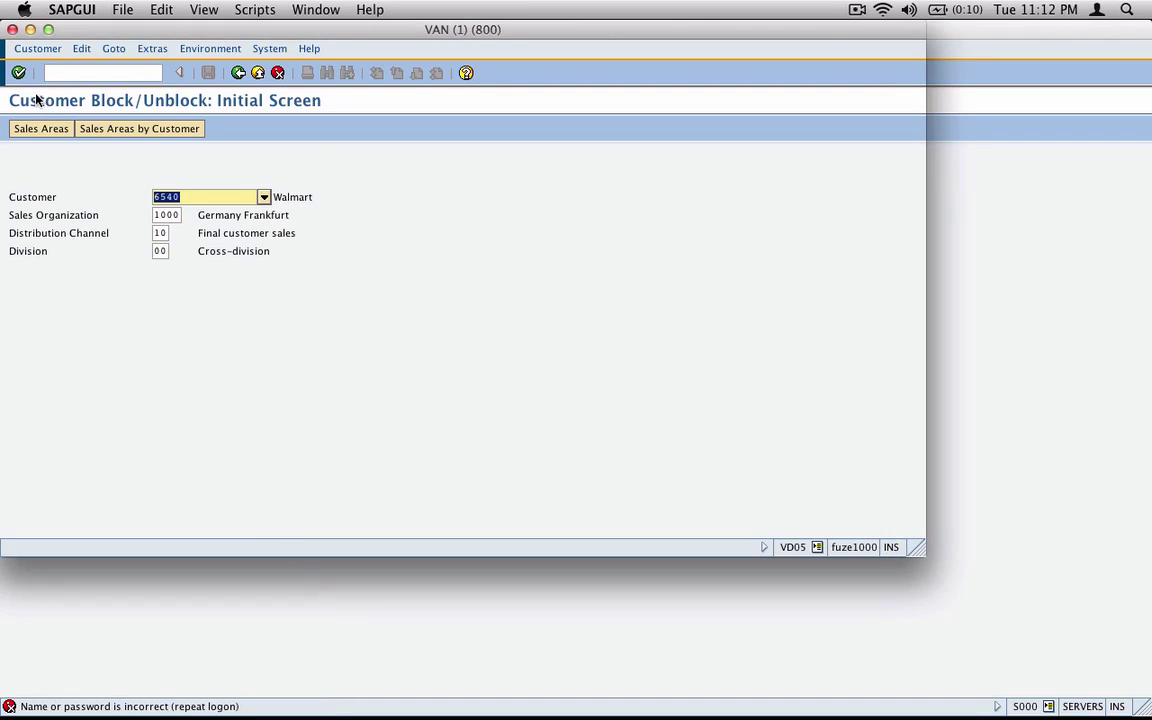
left_click(18, 72)
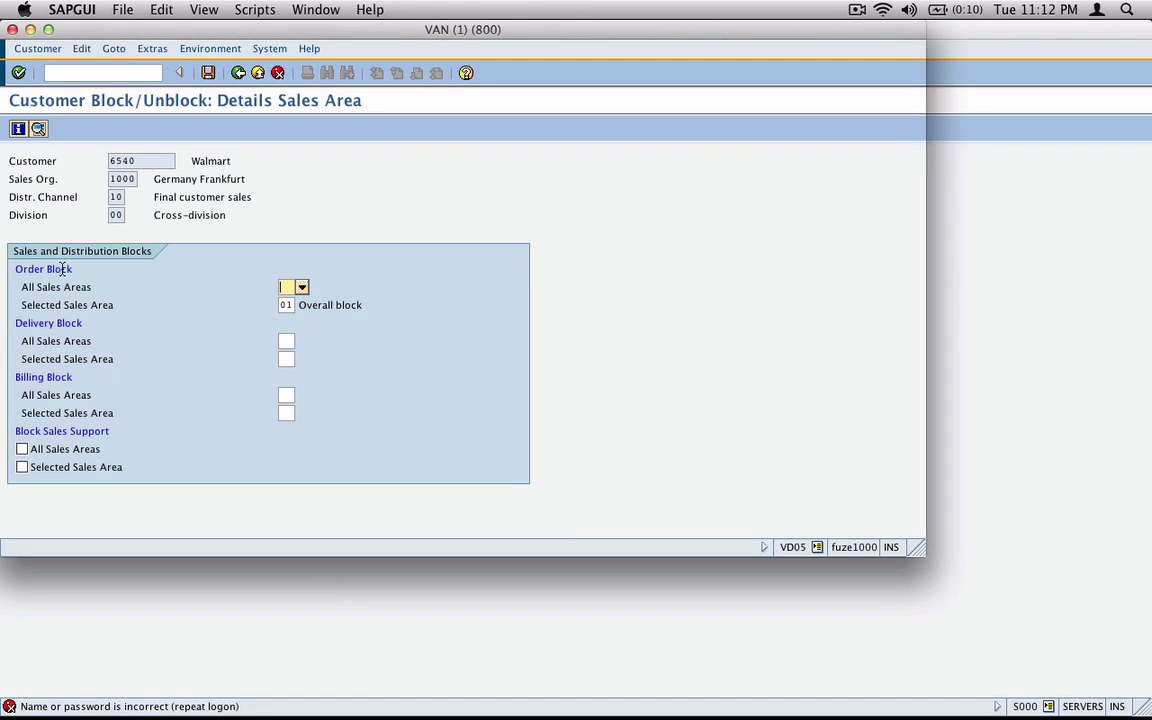
- Review the customer, the sales organization and the order block set for the selected sales area
double_click(145, 160)
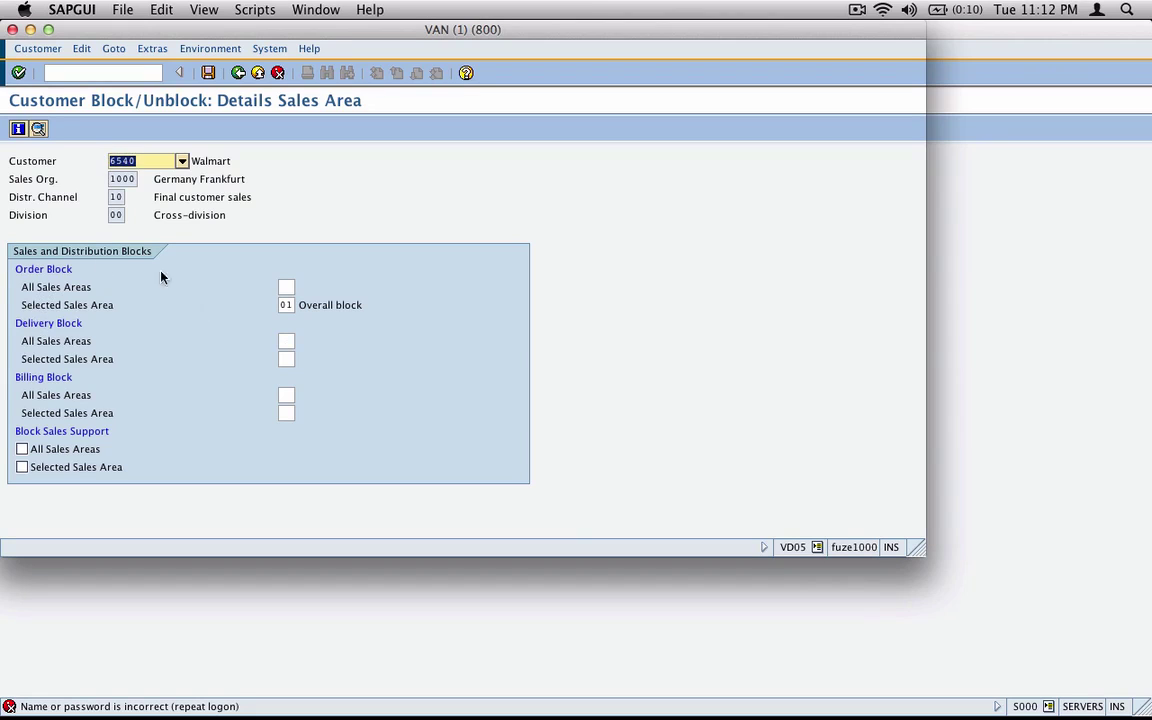
double_click(135, 179)
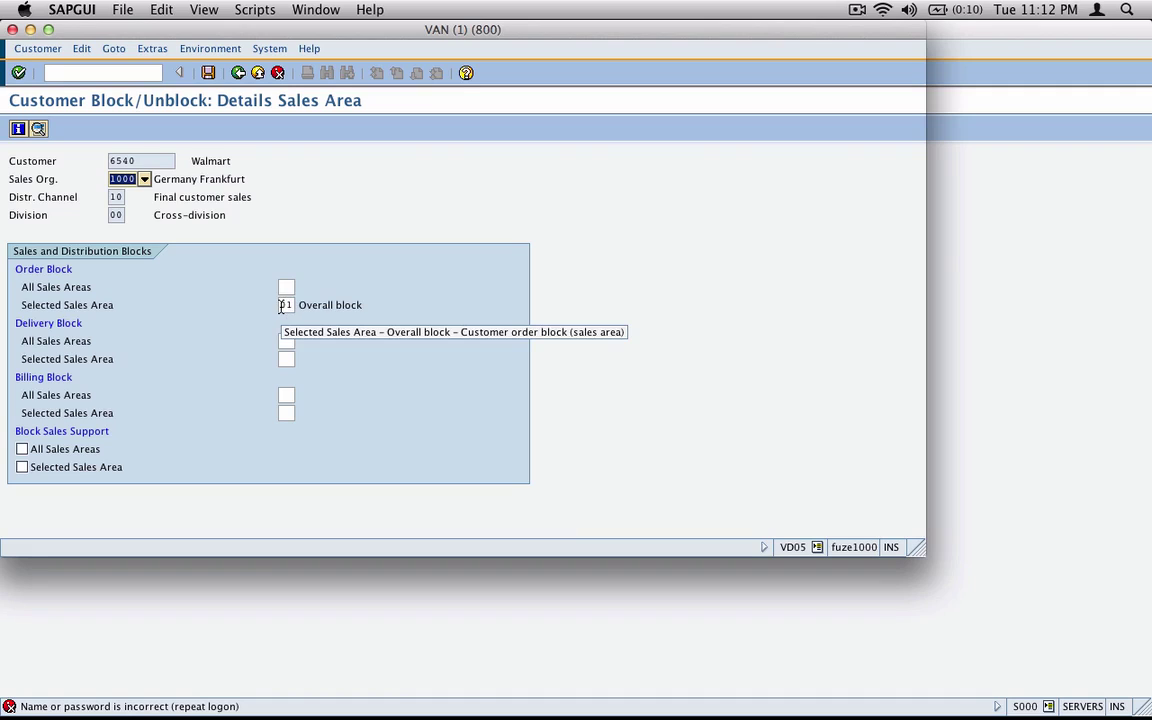
double_click(284, 305)
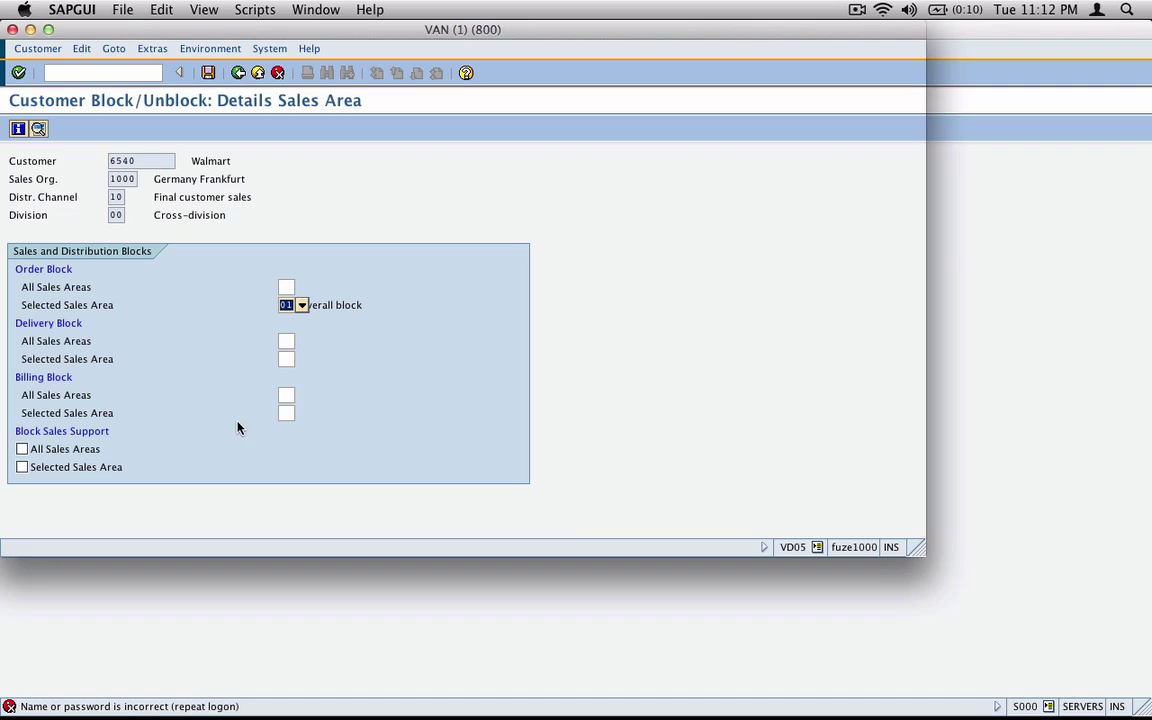
- Look through the available order block reasons for the selected sales area, including Bad Credit, and close the list without choosing one
left_click(289, 305)
left_click(300, 305)
left_click_drag(340, 208, 612, 205)
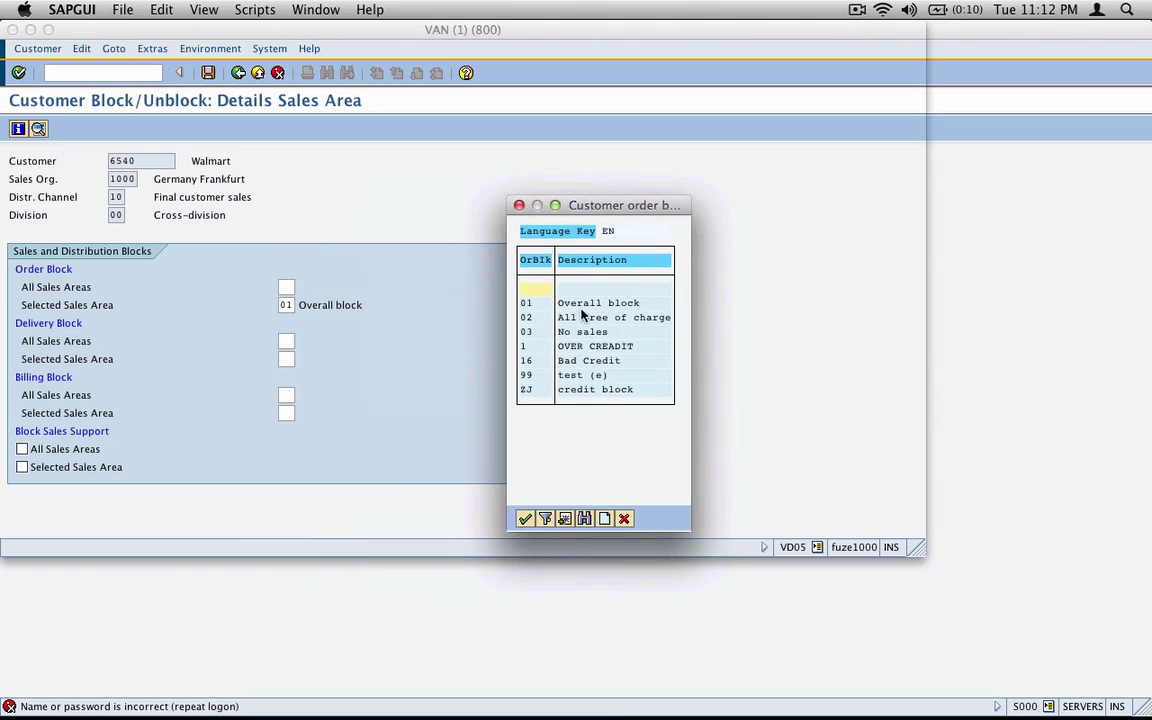
left_click(597, 361)
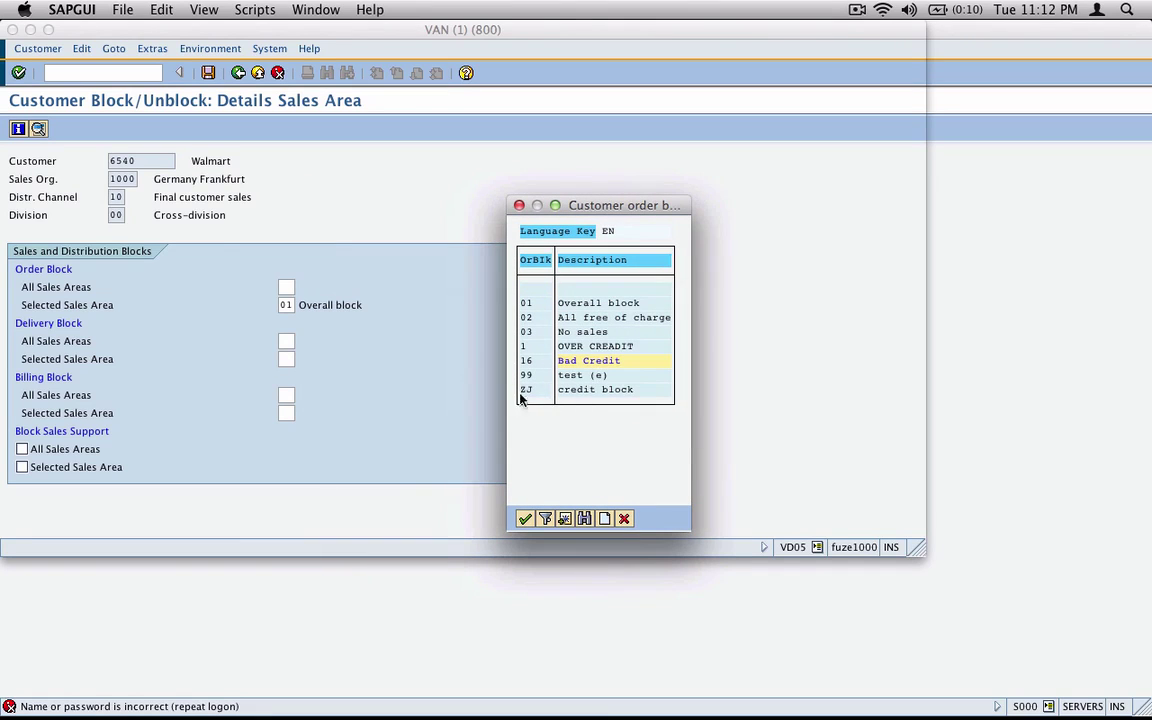
left_click(623, 519)
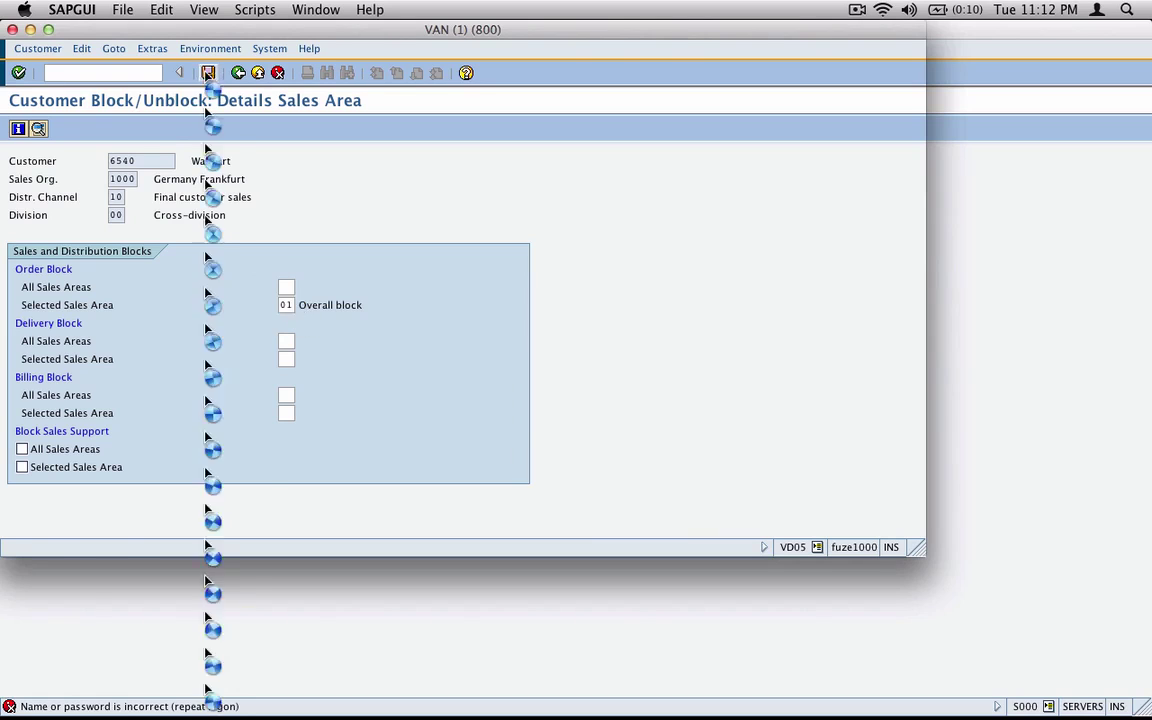
- Leave the block details for SAP Easy Access and start transaction VA01 to create a sales order
left_click(238, 72)
left_click(238, 72)
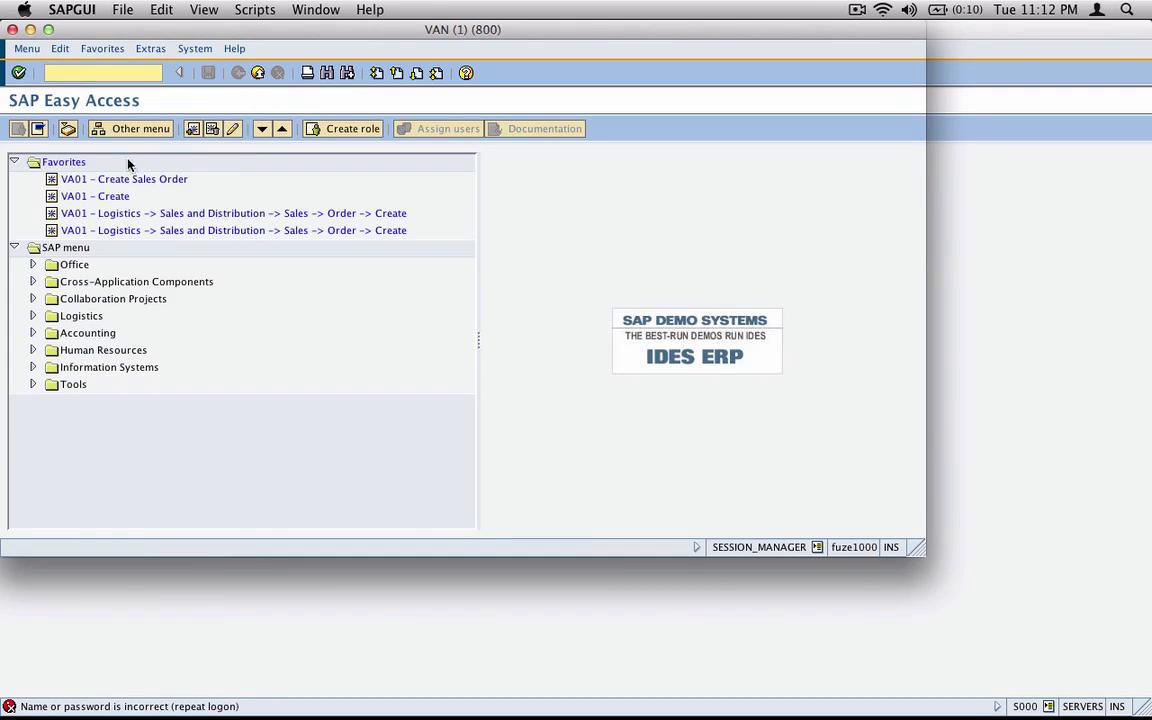
left_click(104, 75)
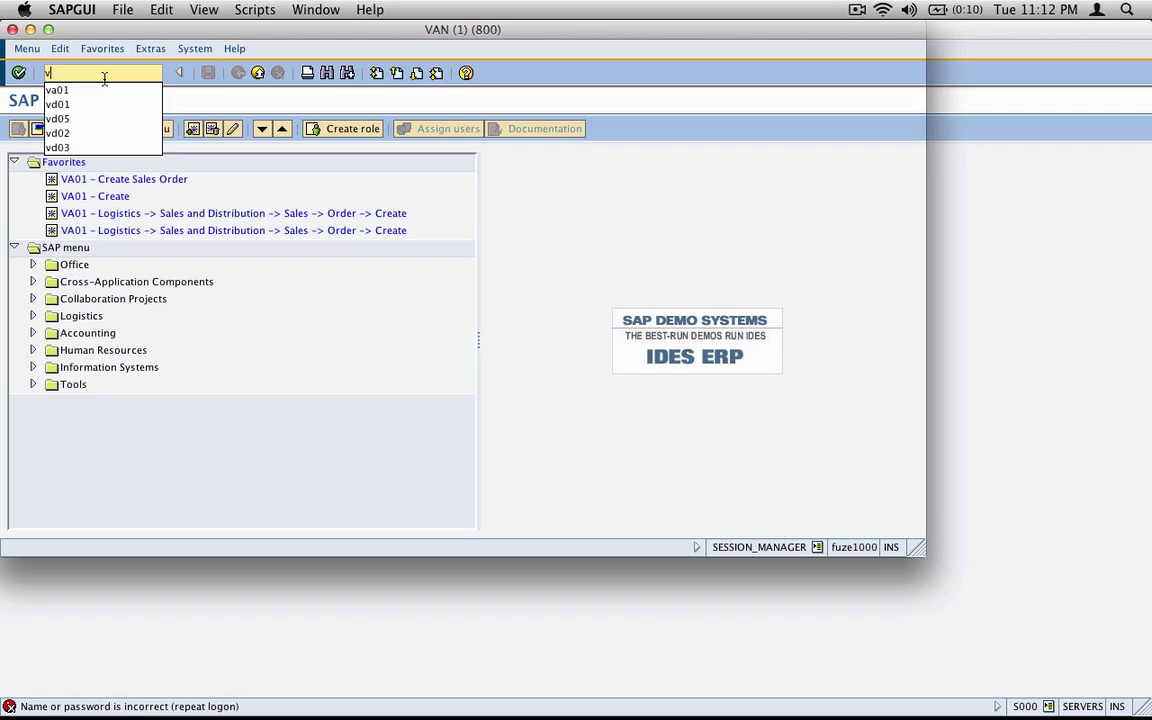
type("va01")
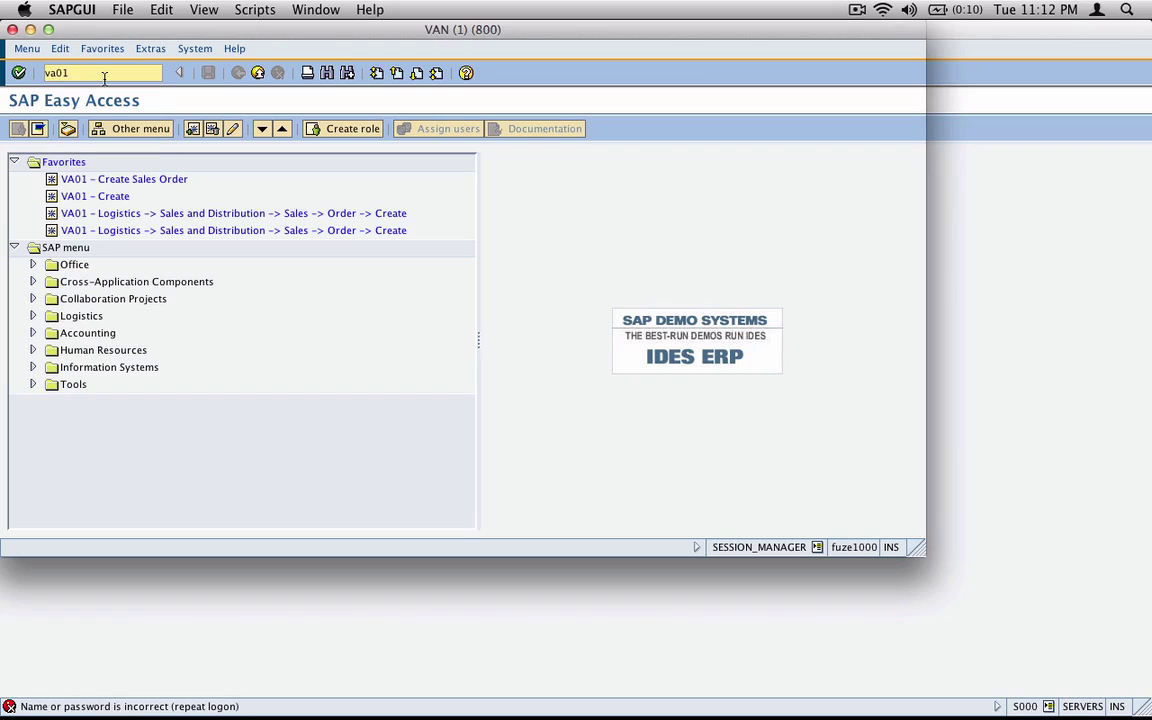
key("Return")
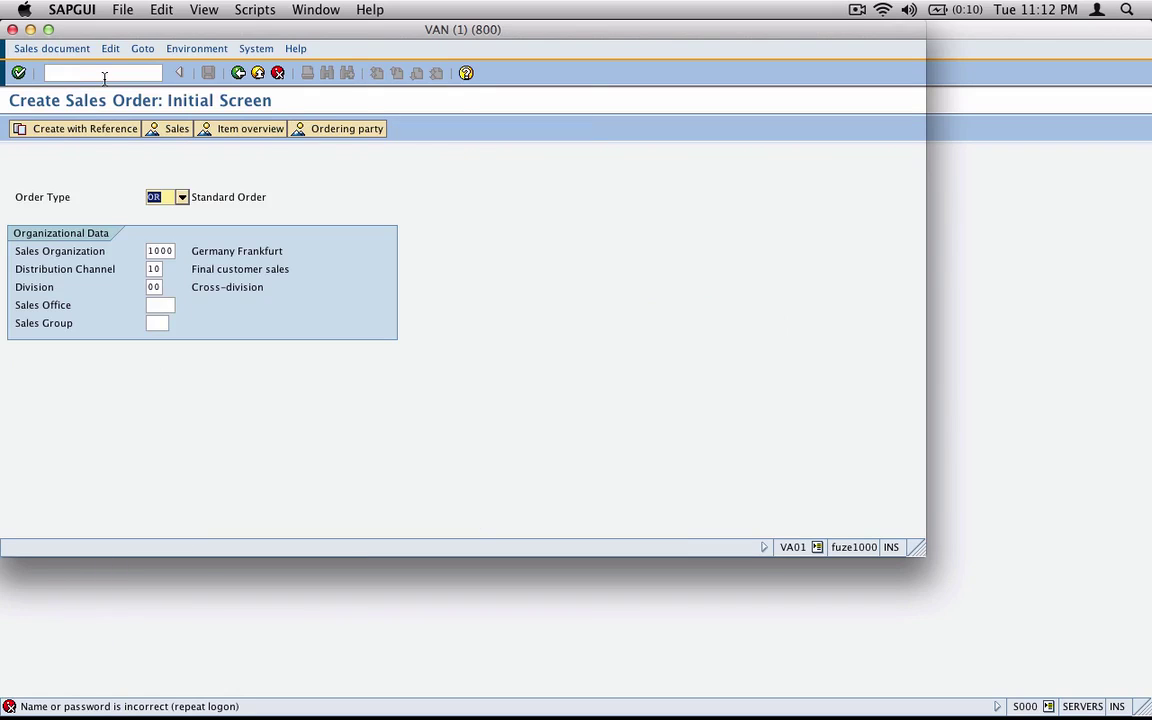
- Open the standard order overview with order type OR, sales organization 1000, distribution channel 10 and division 00
left_click(167, 194)
left_click_drag(150, 251, 165, 251)
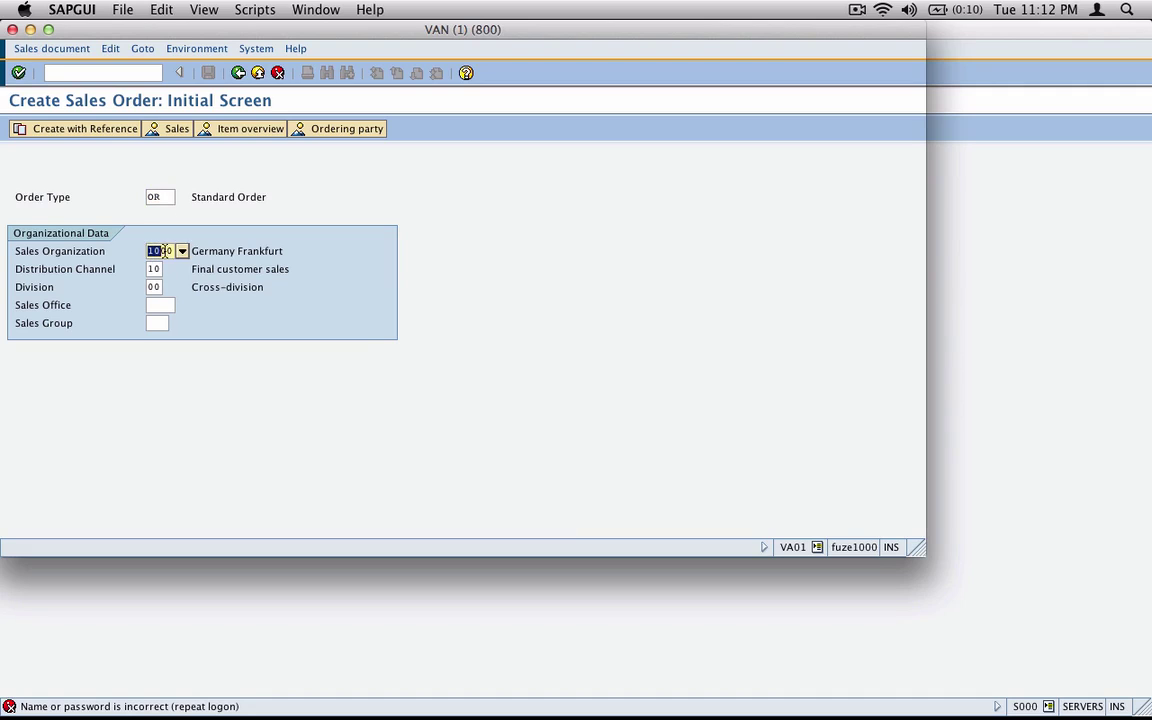
double_click(154, 269)
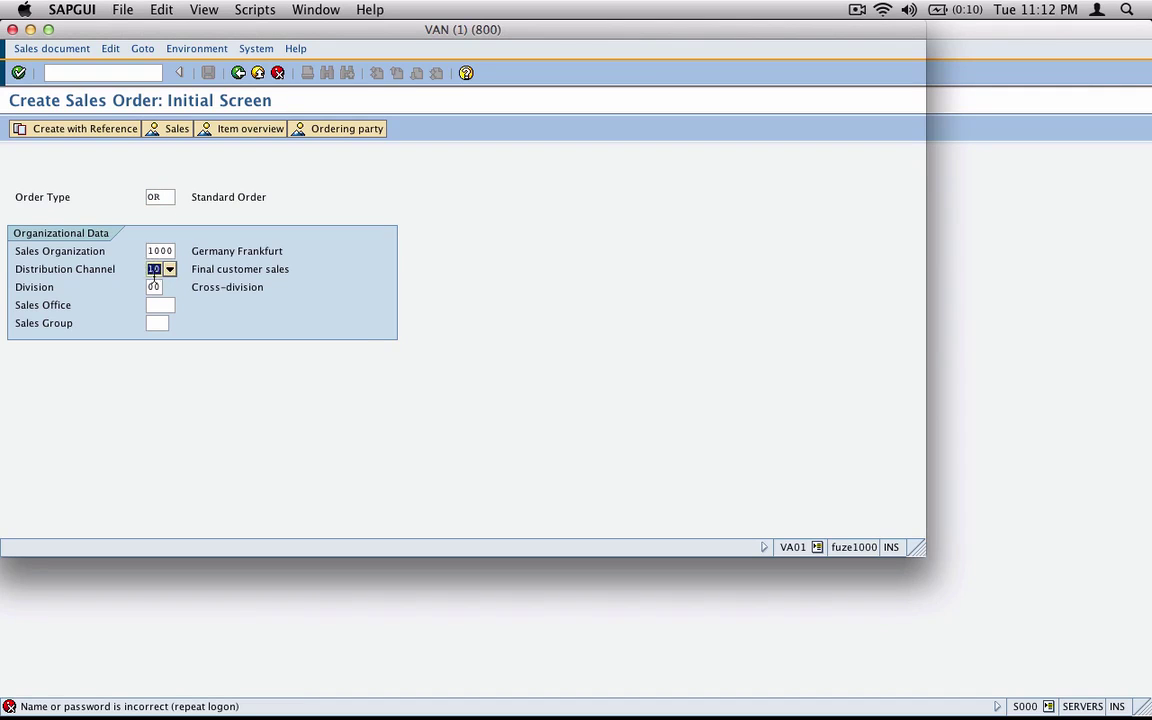
key("Tab")
left_click(19, 72)
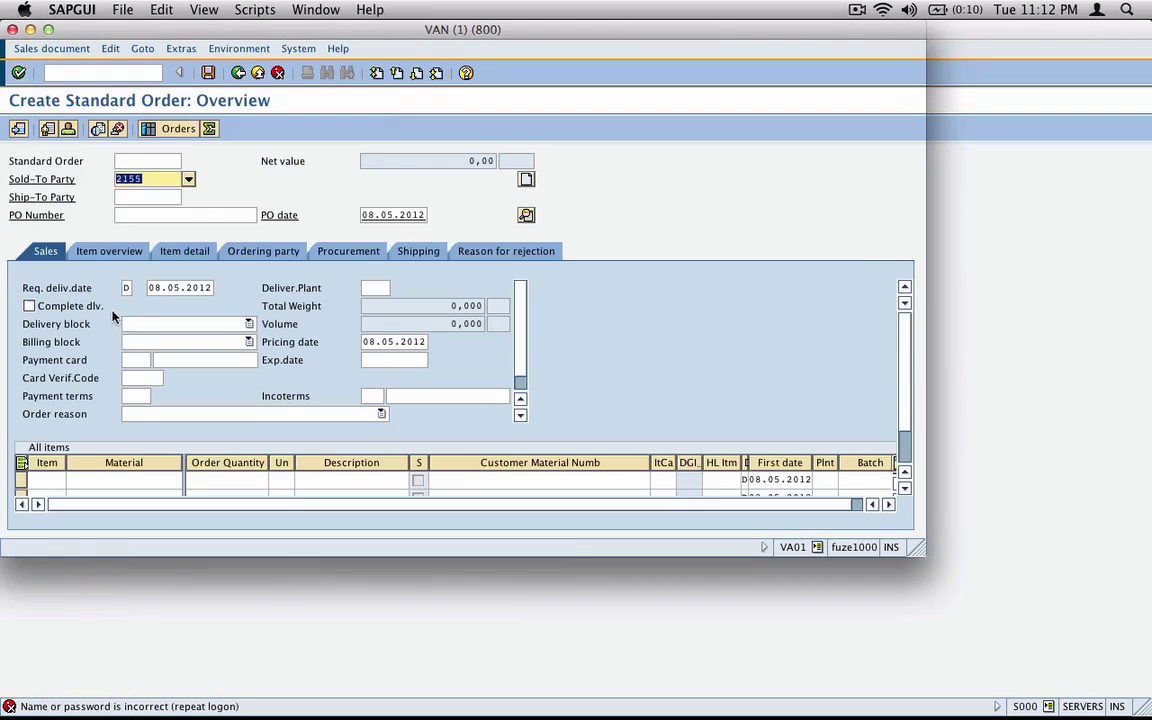
- Enter Walmart's customer number as the sold-to party and validate the order to test the order block
type("65")
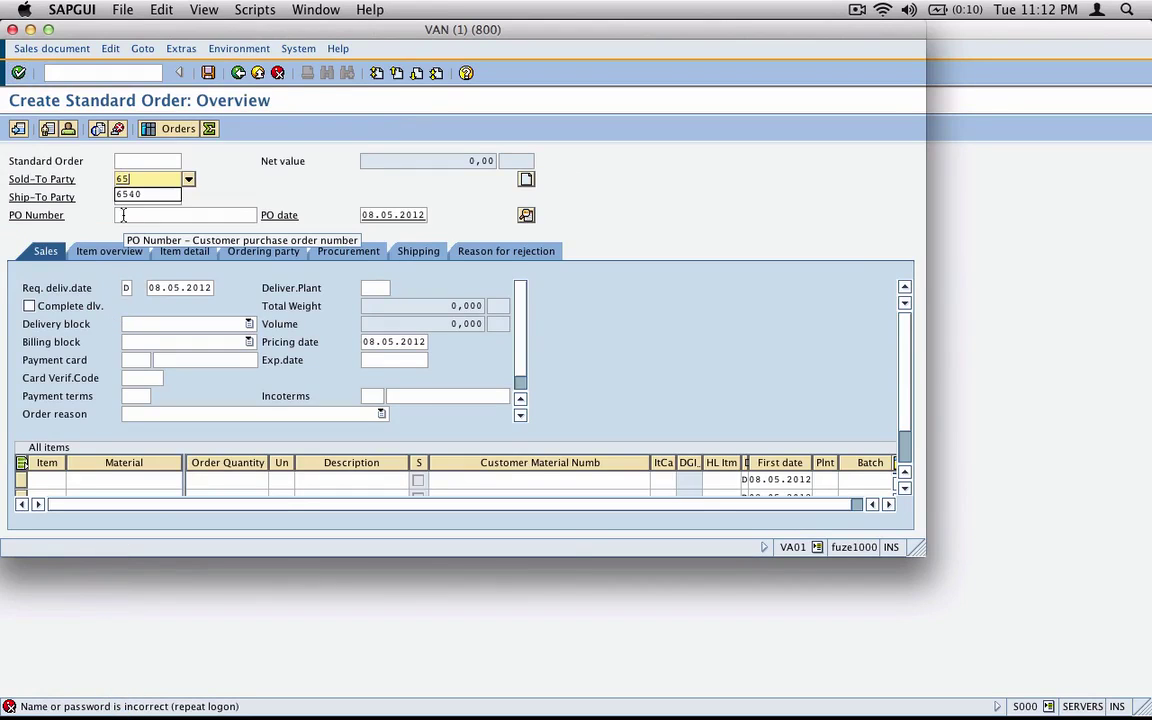
type("40")
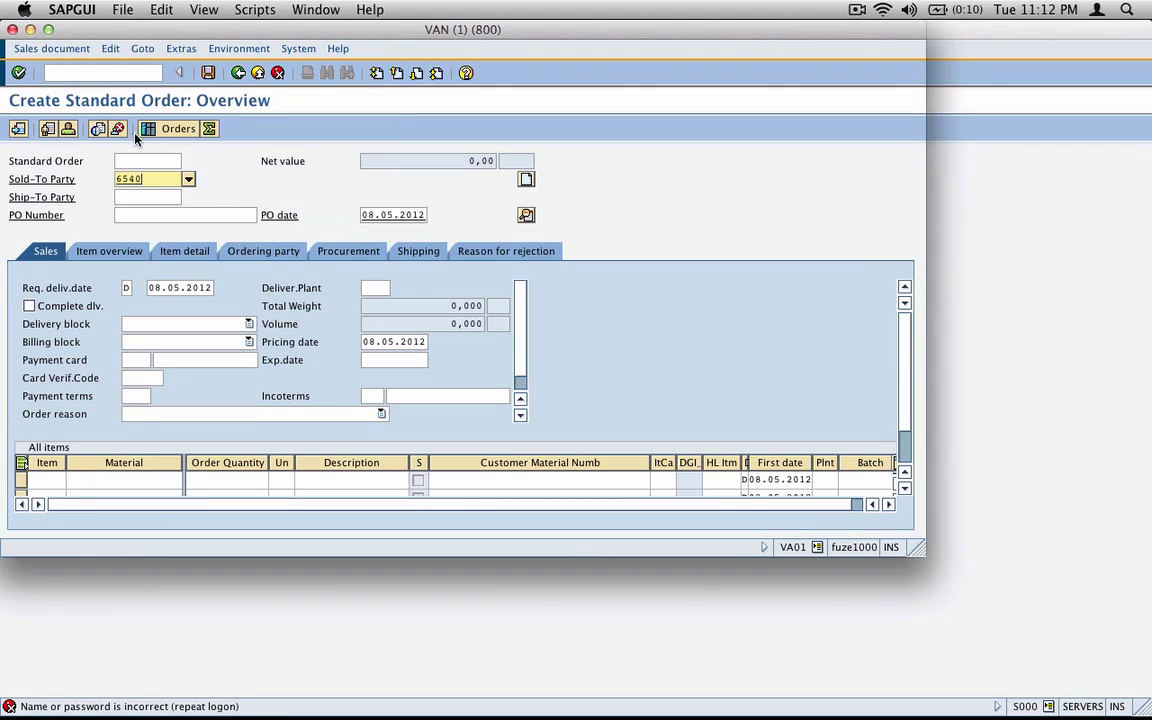
left_click(19, 72)
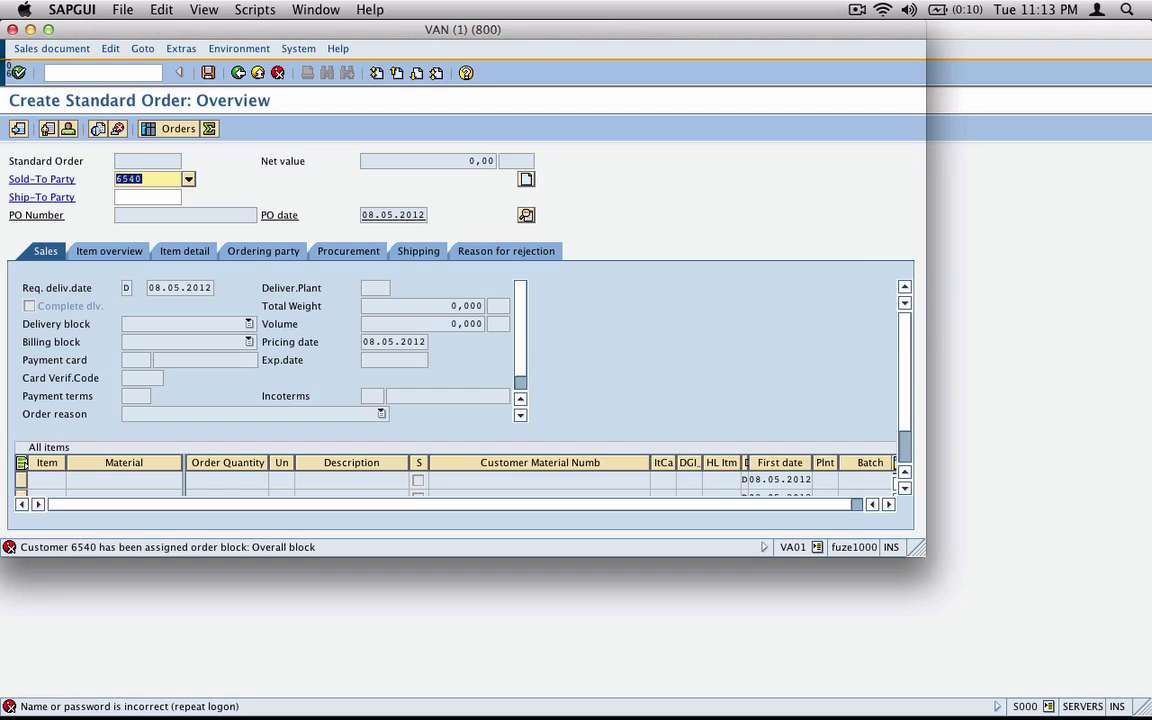
left_click_drag(2, 58, 537, 539)
left_click_drag(605, 550, 600, 555)
- Switch to inkBook, turn to page 4 with the block configuration paths, and insert a page before it
key("super+Tab")
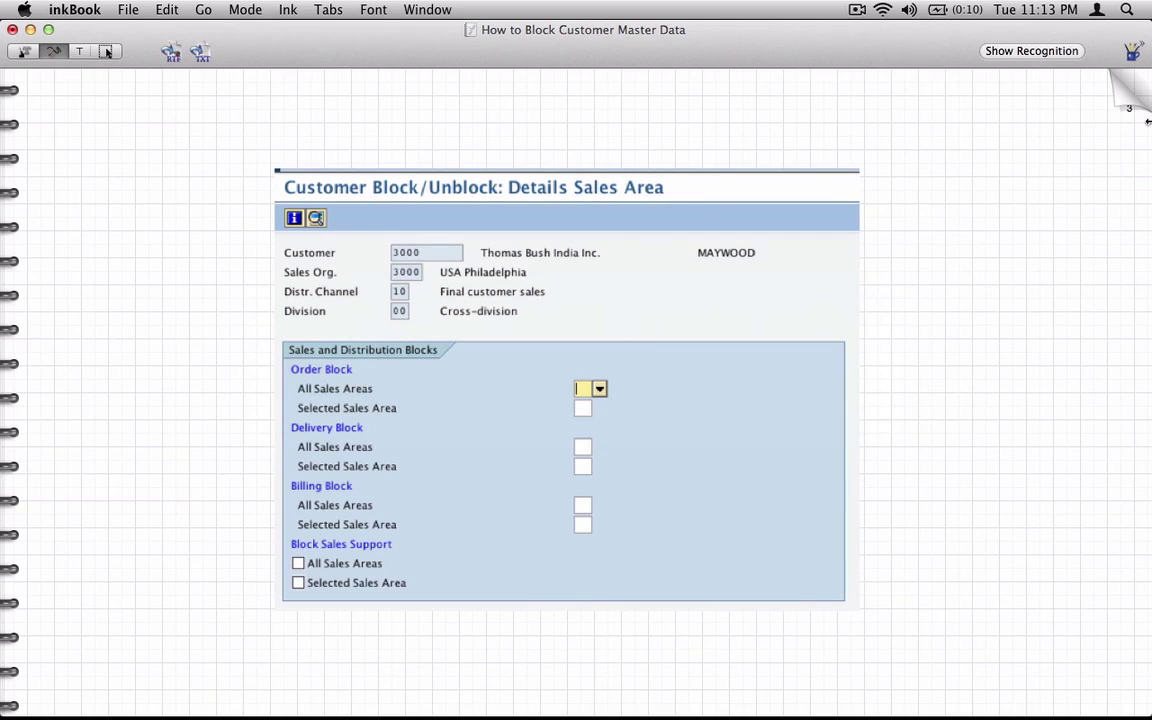
left_click(1122, 107)
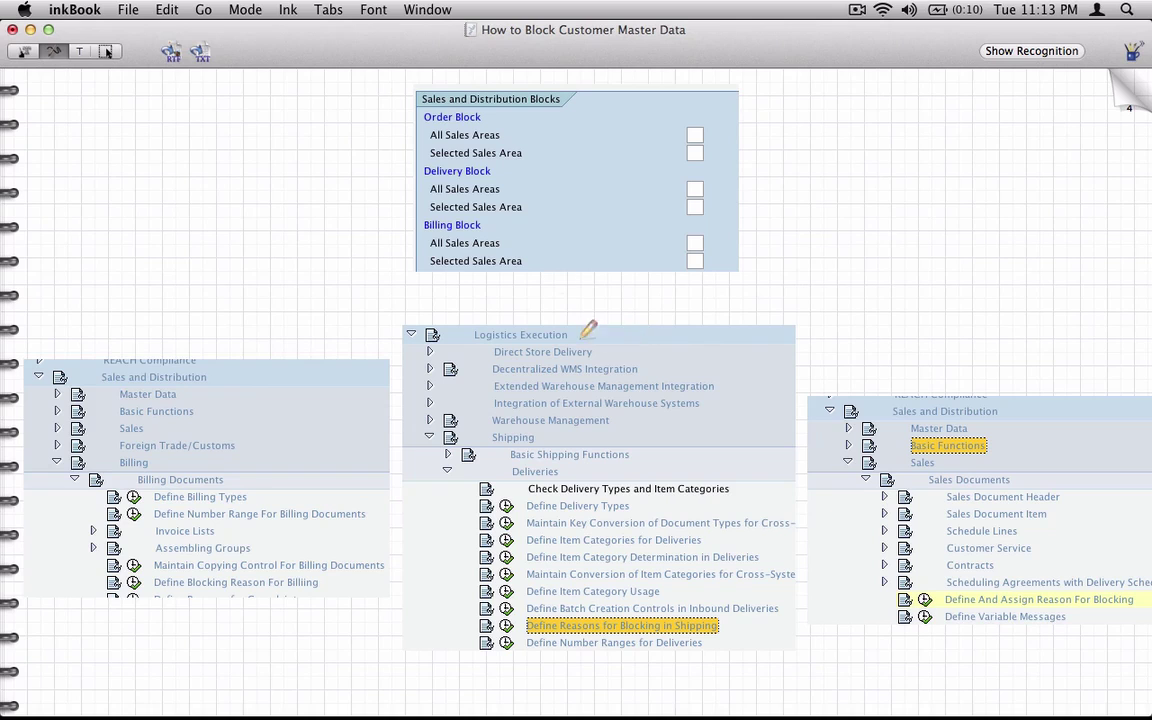
left_click(162, 12)
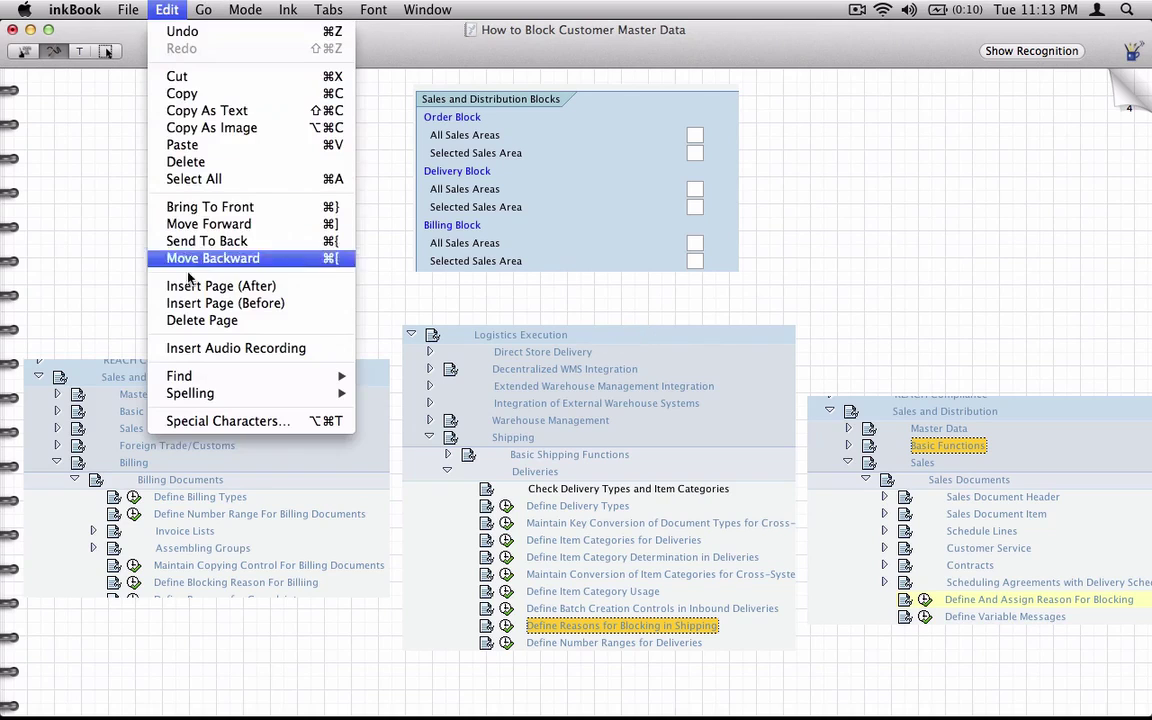
left_click(205, 304)
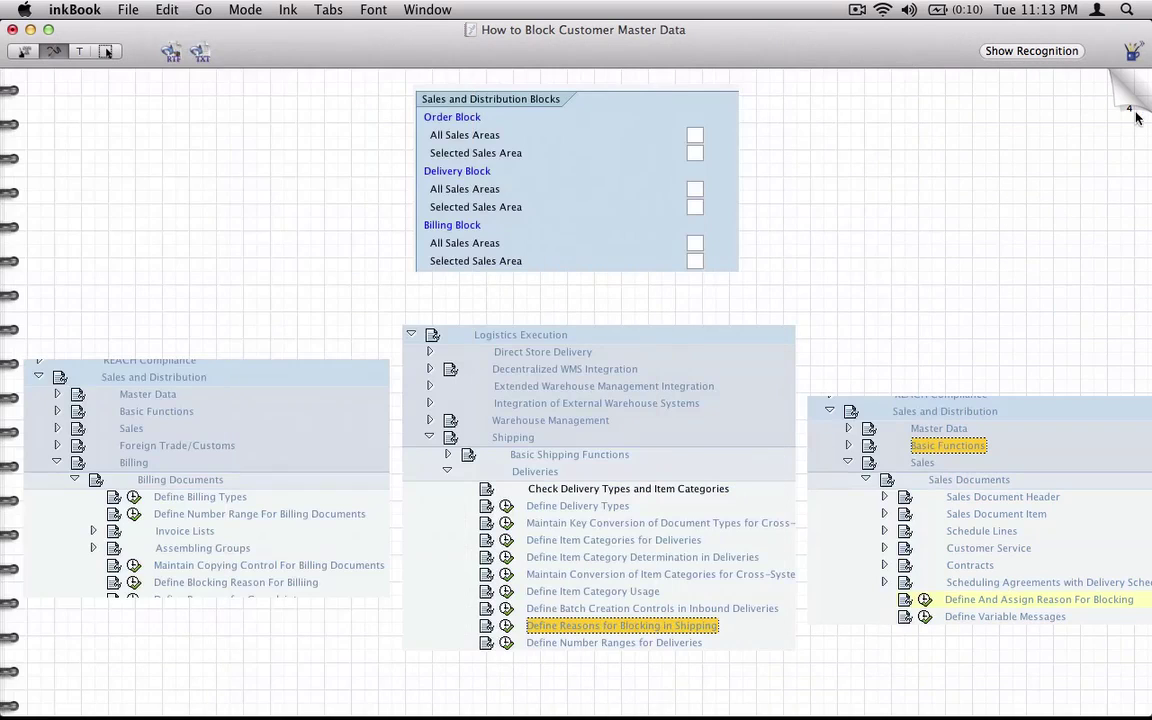
- Paste the captured order overview screenshot onto the blank page and move it to the middle of the page
key("super+v")
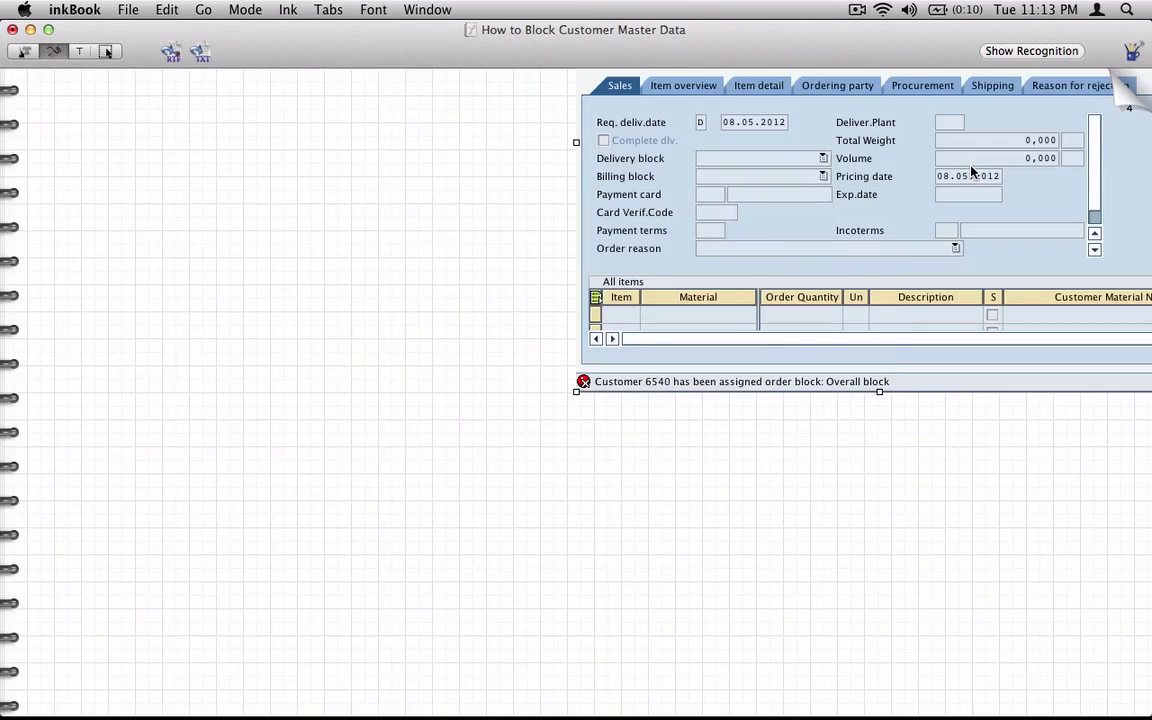
left_click_drag(720, 271, 413, 507)
left_click(165, 297)
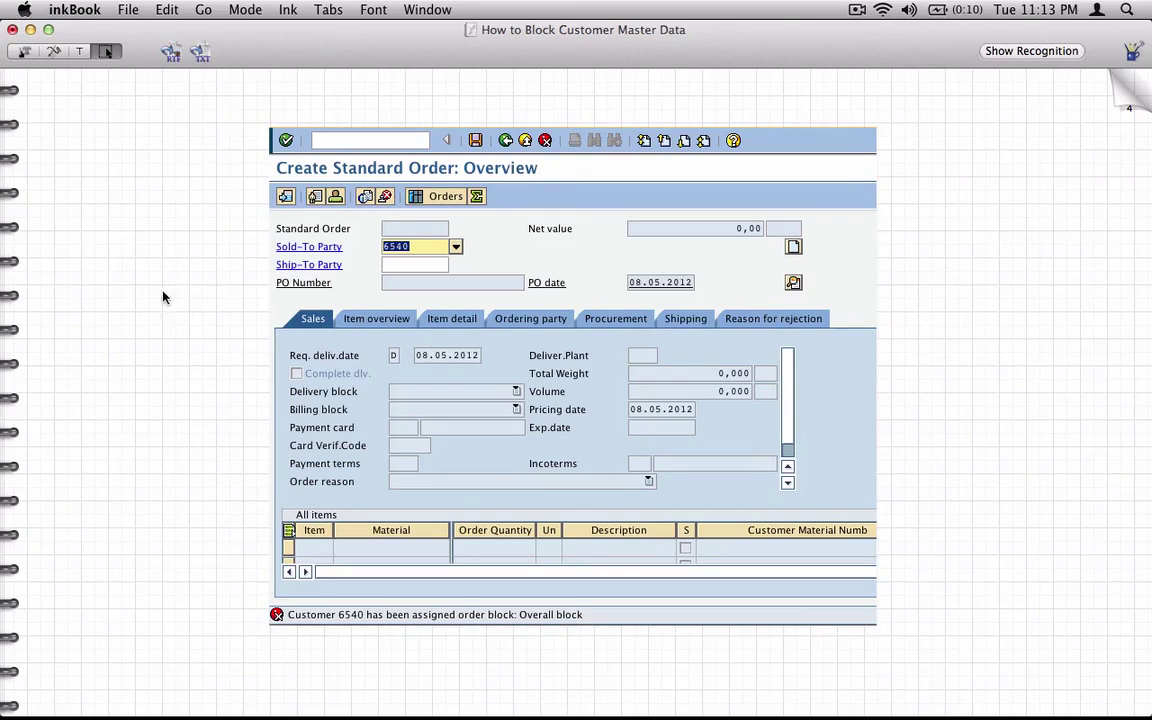
- Circle the sold-to party value with the pen and draw an arrow from it to the margin beside the screenshot
left_click(60, 52)
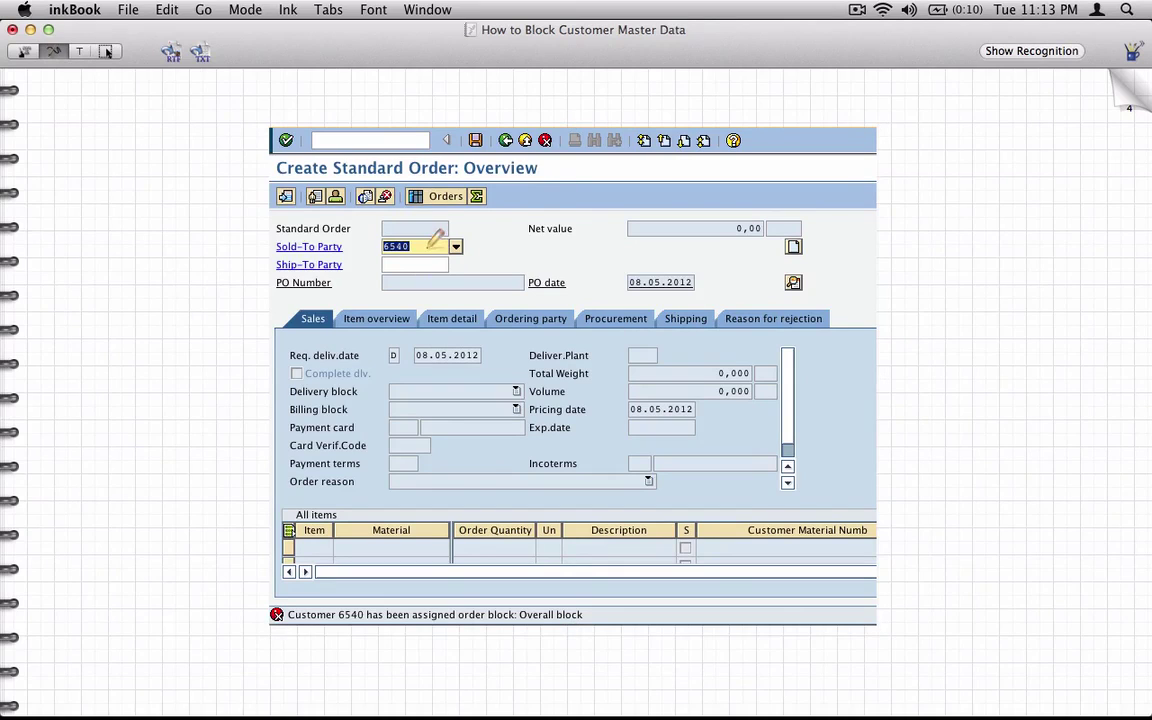
mouse_move(427, 236)
left_mouse_down()
mouse_move(376, 238)
mouse_move(428, 240)
left_mouse_up()
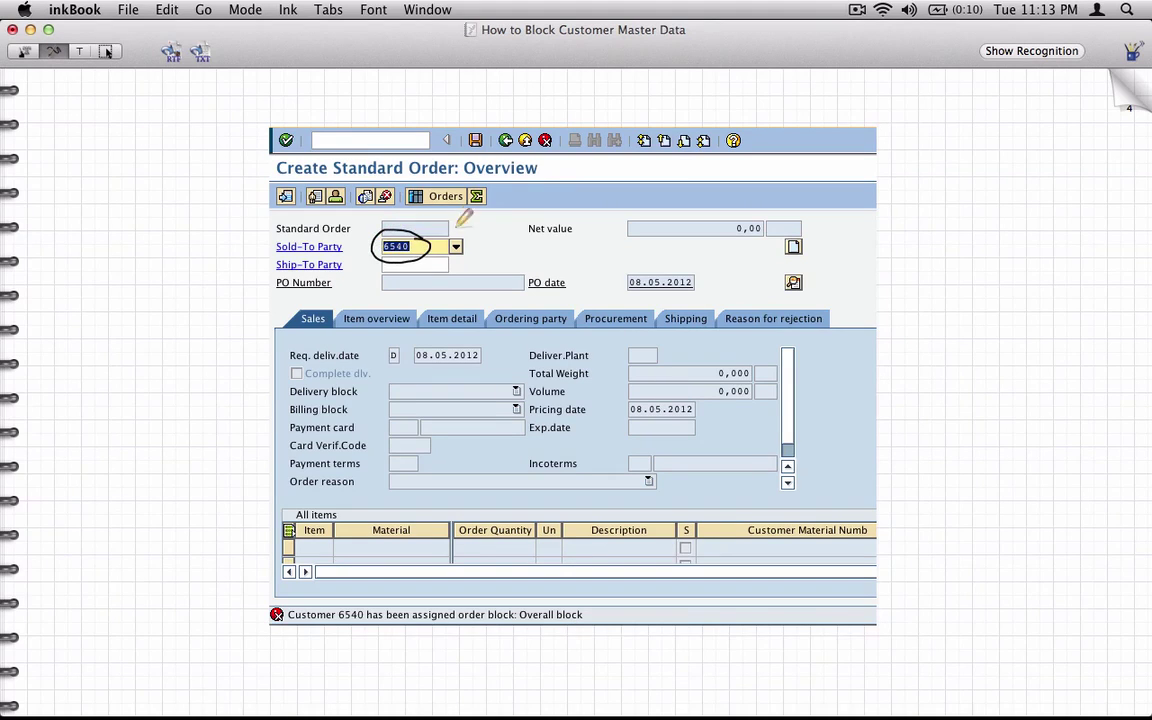
mouse_move(338, 229)
left_mouse_down()
mouse_move(207, 226)
mouse_move(222, 233)
left_mouse_up()
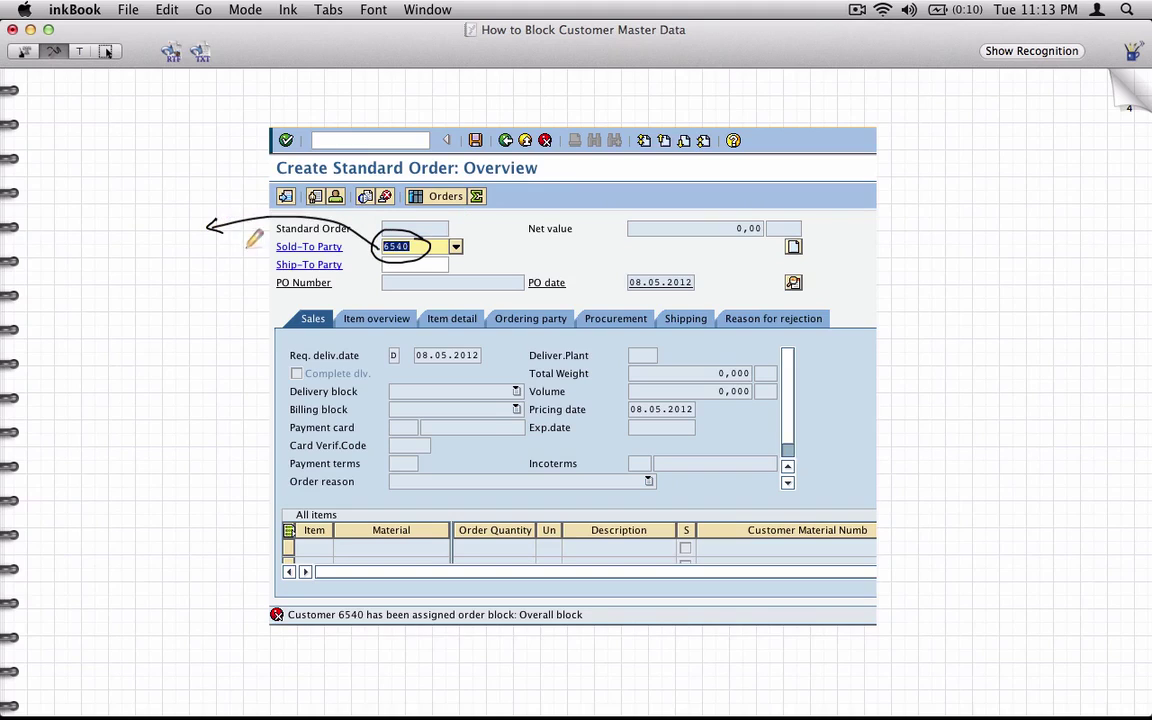
- Handwrite "Blocked for Sales in VD05 with reason '01'" at the arrow and circle the order block error message
mouse_move(97, 215)
left_mouse_down()
mouse_move(96, 241)
mouse_move(152, 218)
mouse_move(214, 214)
left_mouse_up()
mouse_move(56, 277)
left_mouse_down()
mouse_move(91, 290)
mouse_move(199, 251)
mouse_move(230, 256)
left_mouse_up()
left_click_drag(36, 345, 78, 344)
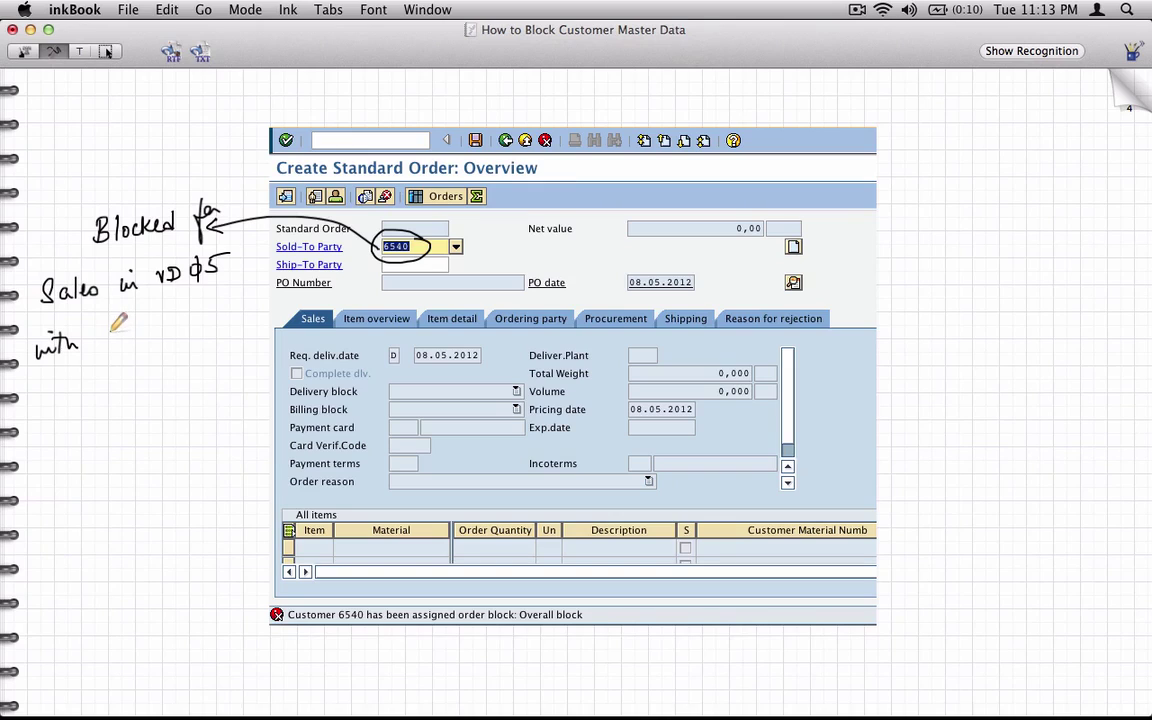
mouse_move(109, 335)
left_mouse_down()
mouse_move(106, 318)
mouse_move(212, 315)
mouse_move(222, 290)
left_mouse_up()
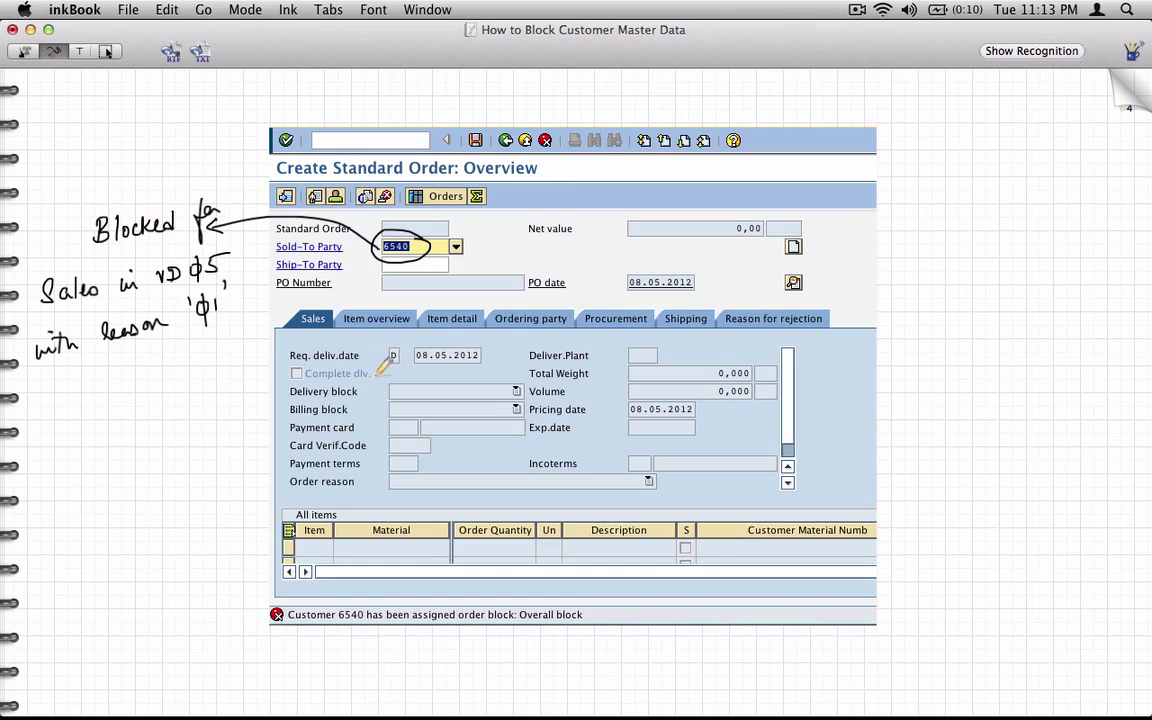
mouse_move(606, 590)
left_mouse_down()
mouse_move(300, 588)
mouse_move(276, 626)
mouse_move(572, 628)
mouse_move(592, 606)
mouse_move(565, 594)
left_mouse_up()
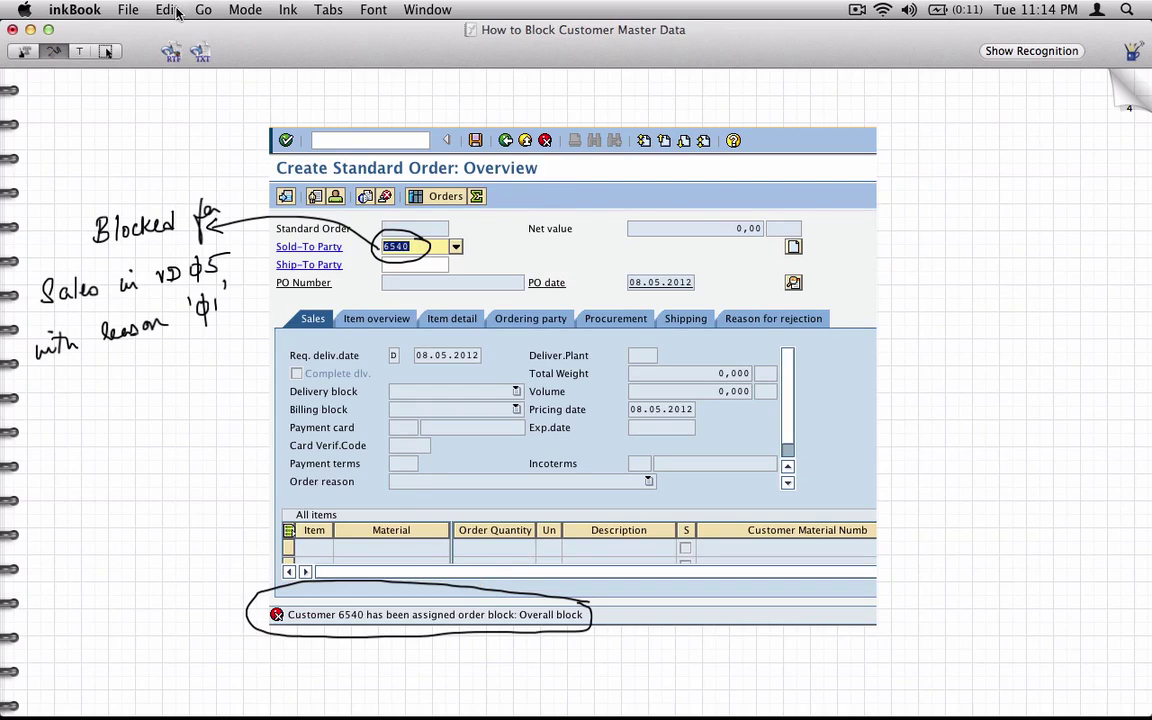
- Switch to SAPGUI and leave the blocked standard order for SAP Easy Access
key("super+Tab")
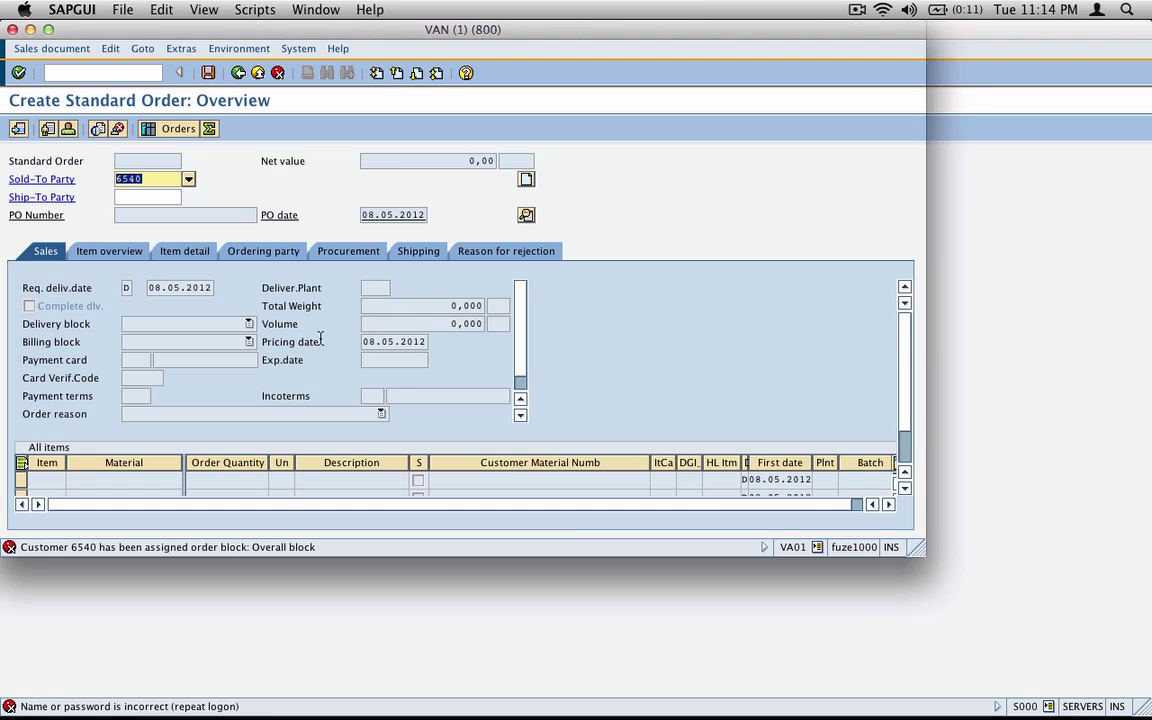
left_click(238, 75)
left_click(308, 222)
left_click(238, 73)
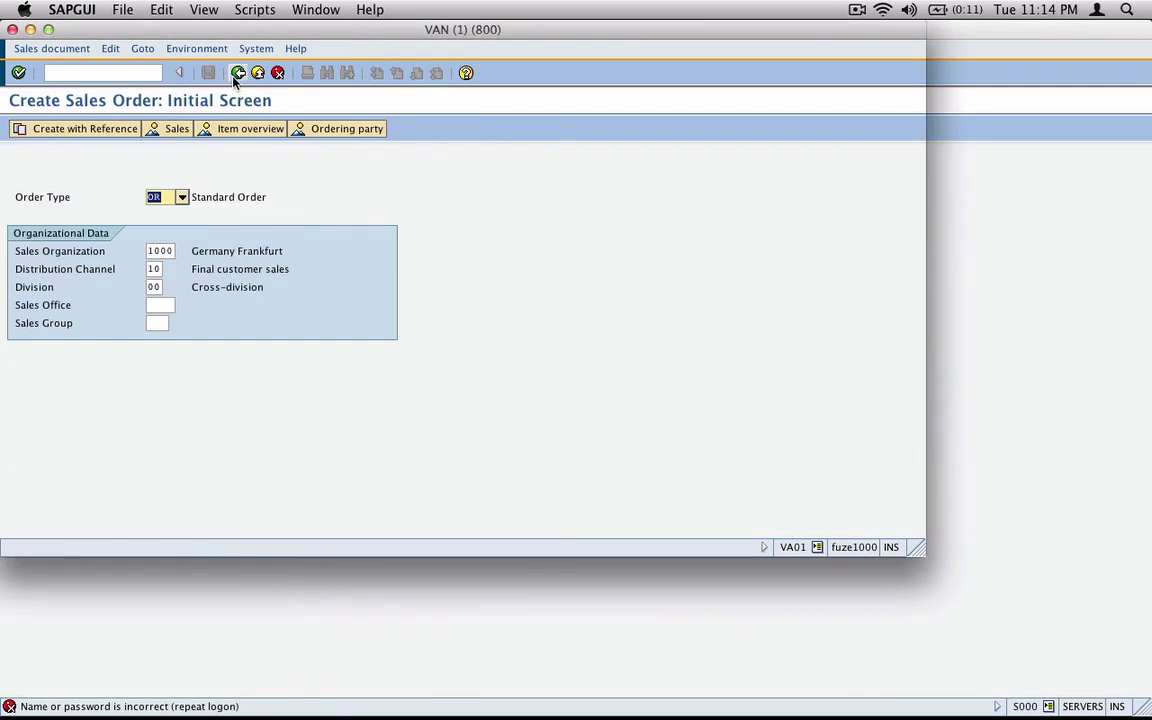
left_click(238, 73)
type("vd")
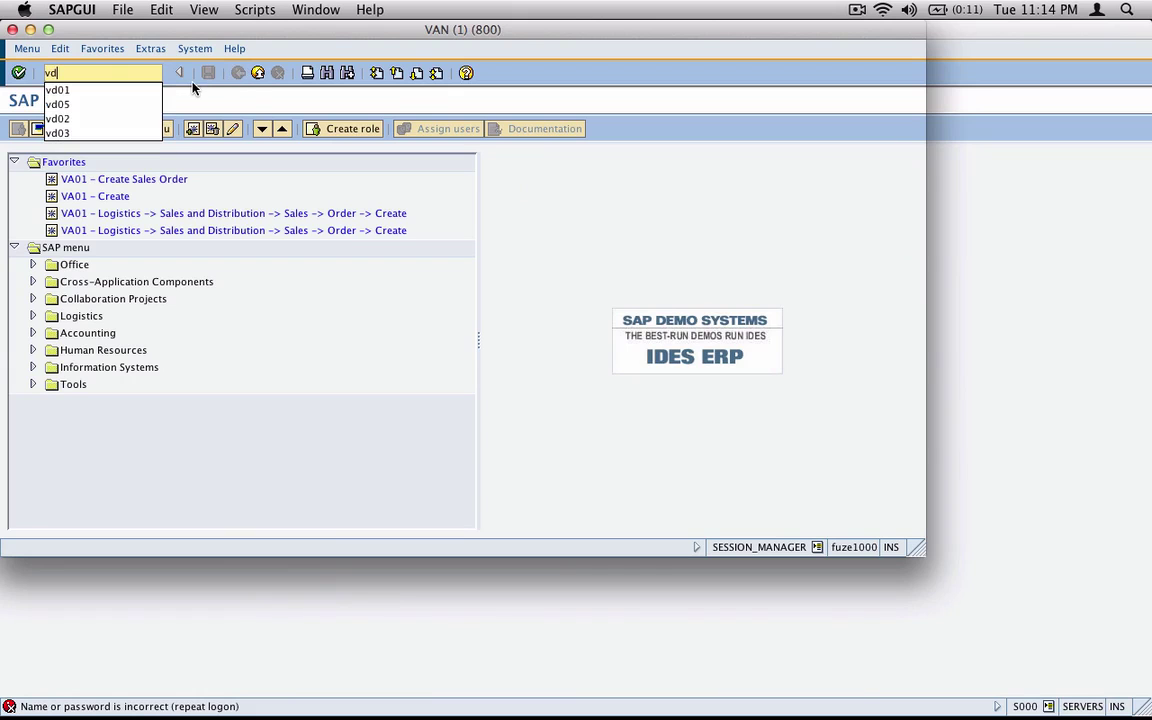
key("BackSpace")
key("BackSpace")
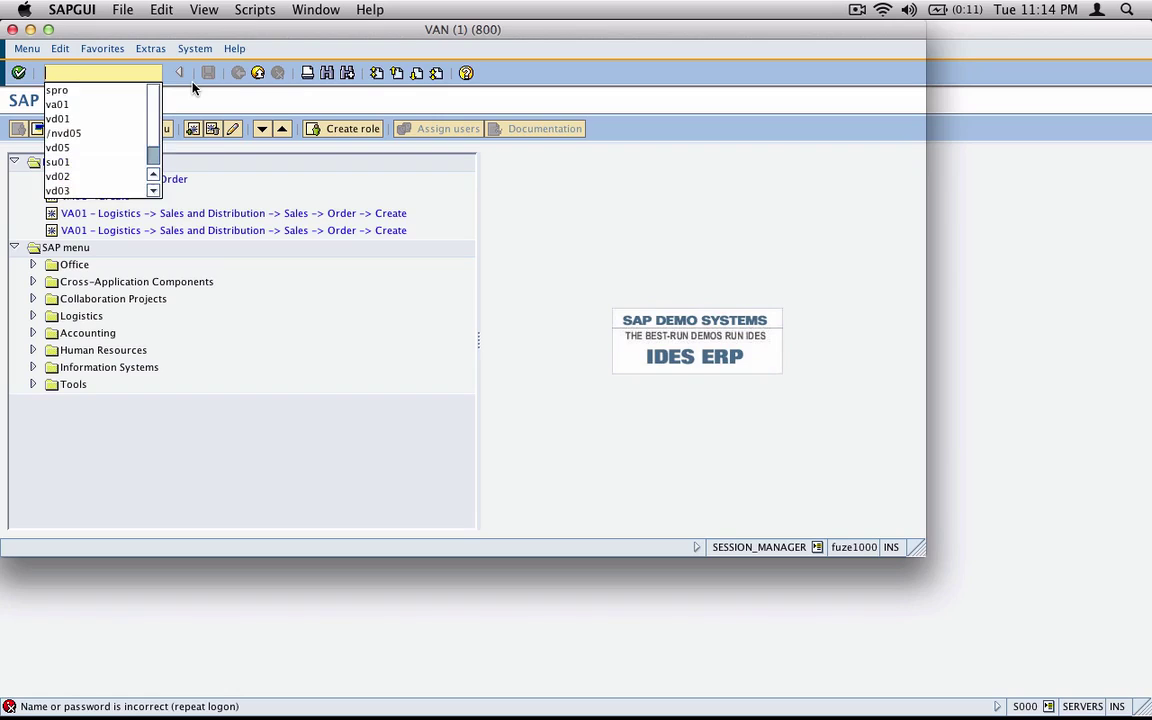
type("spro")
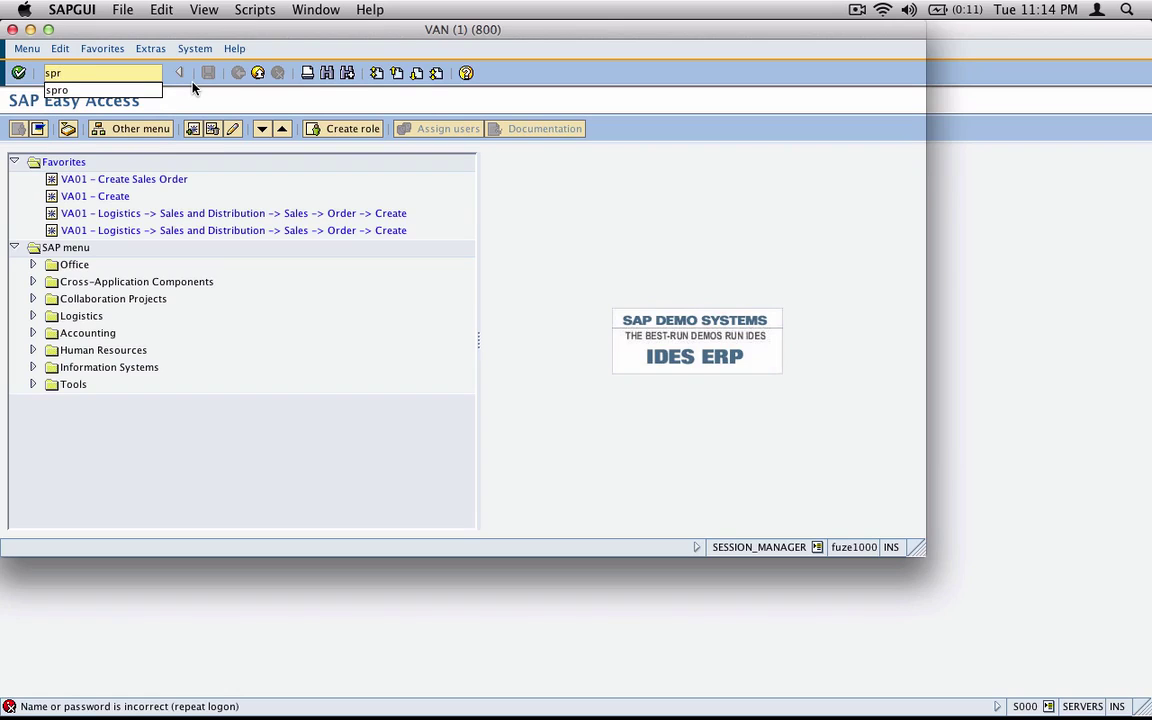
key("BackSpace")
key("BackSpace")
key("BackSpace")
key("BackSpace")
- Start transaction VD05 and open Walmart's block details for sales organization 1000, distribution channel 10 and division 00
type("vd05")
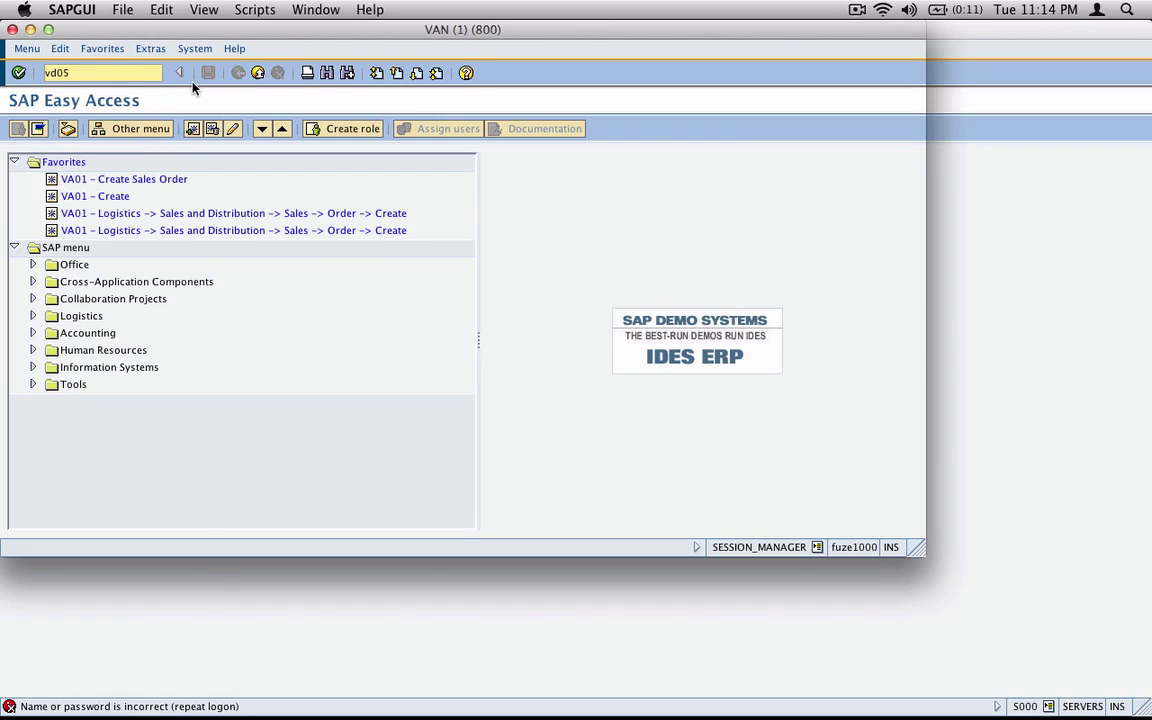
key("Return")
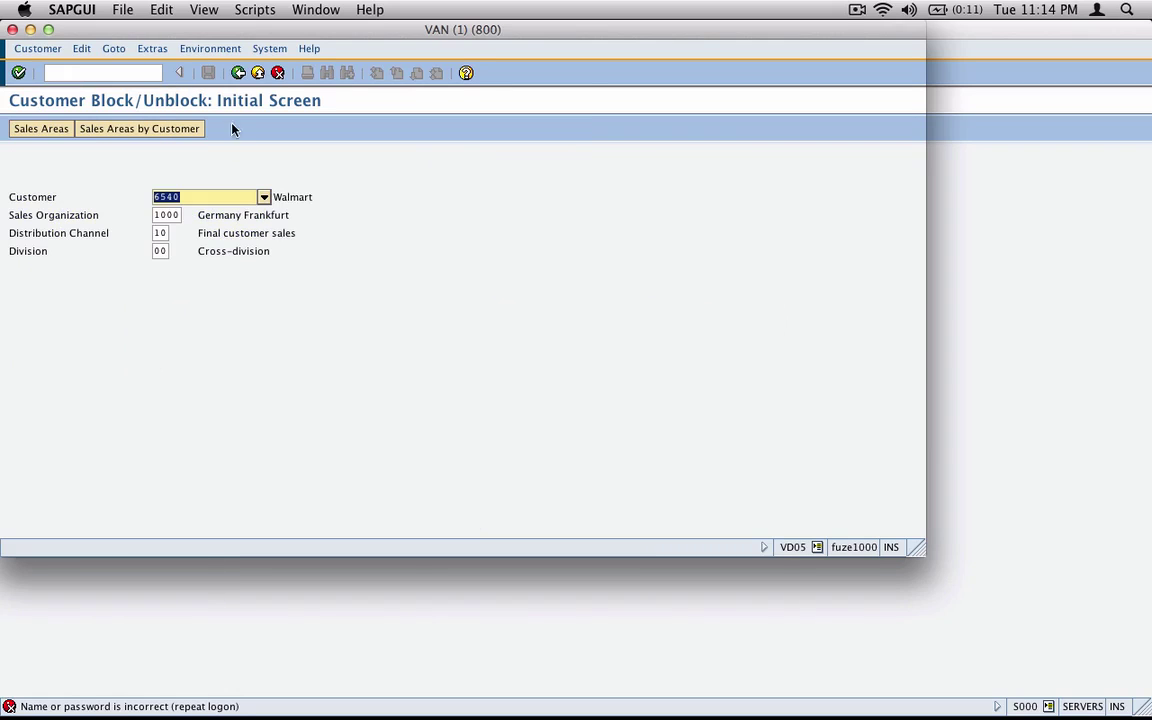
left_click(19, 72)
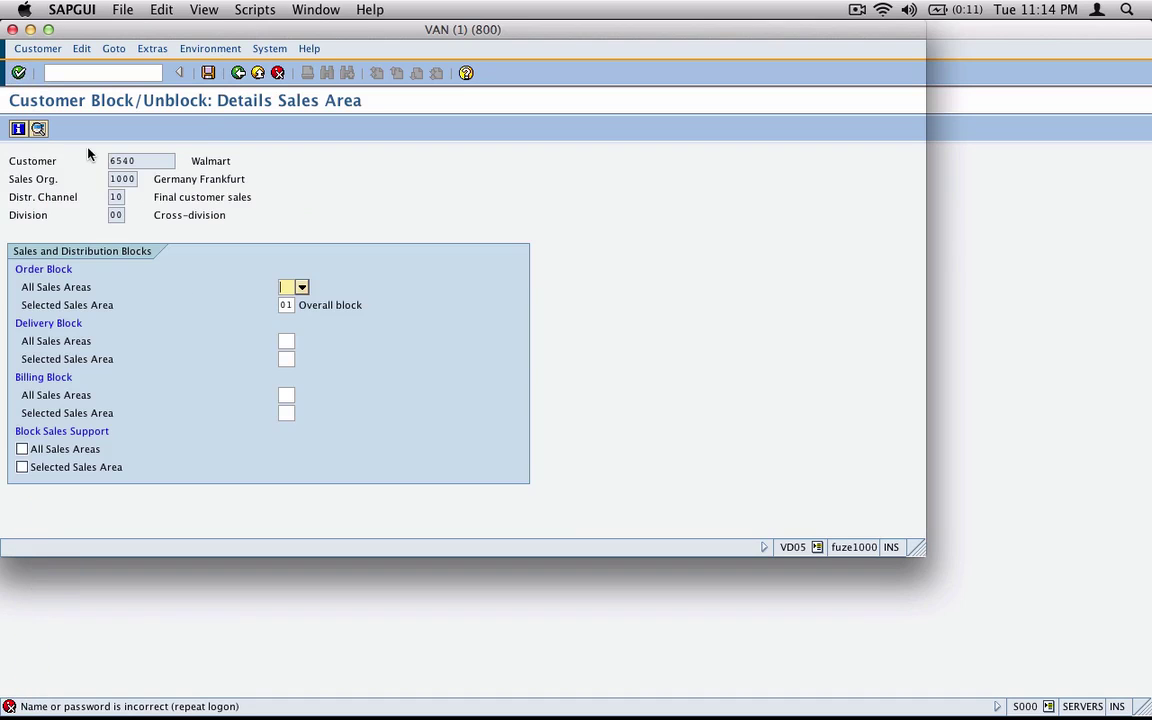
- Review the available order block reasons, remove Walmart's order block for the selected sales area and save
left_click(301, 305)
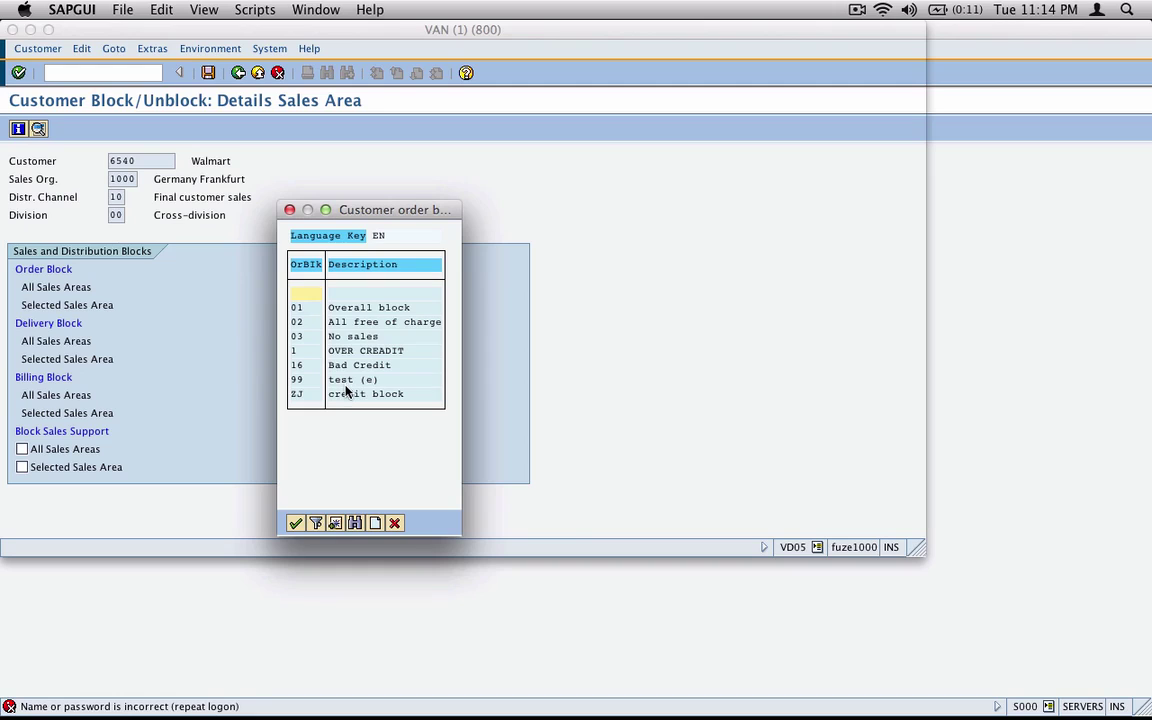
left_click_drag(419, 218, 572, 214)
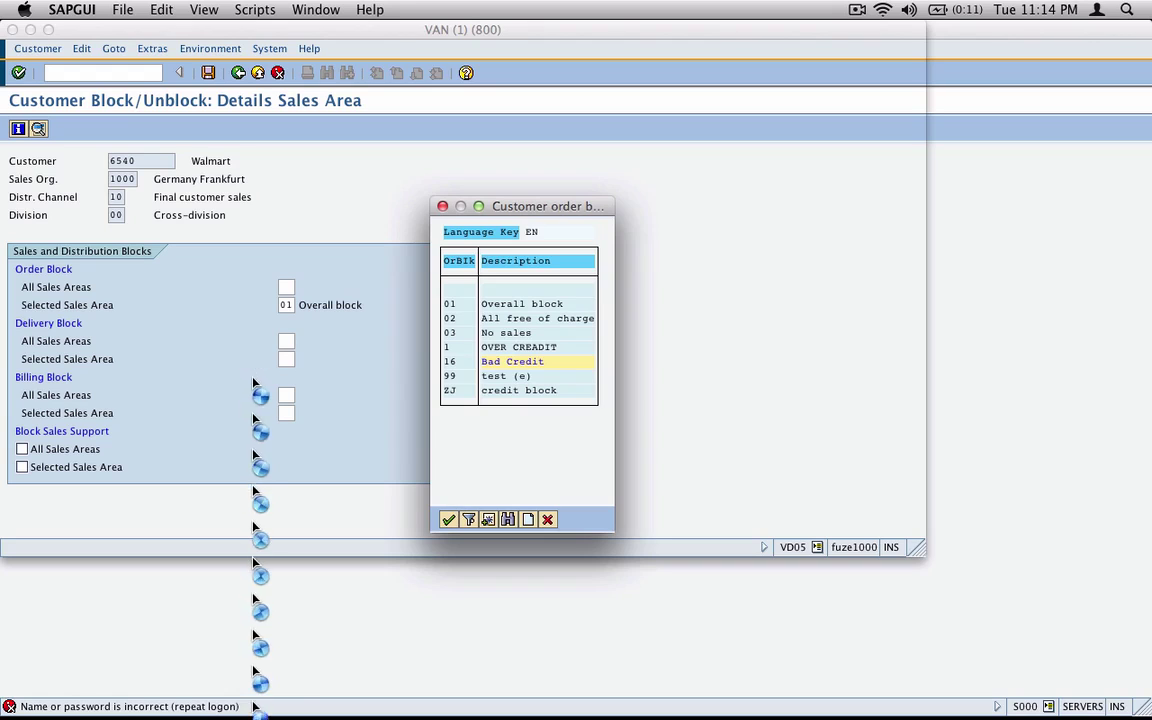
left_click(450, 517)
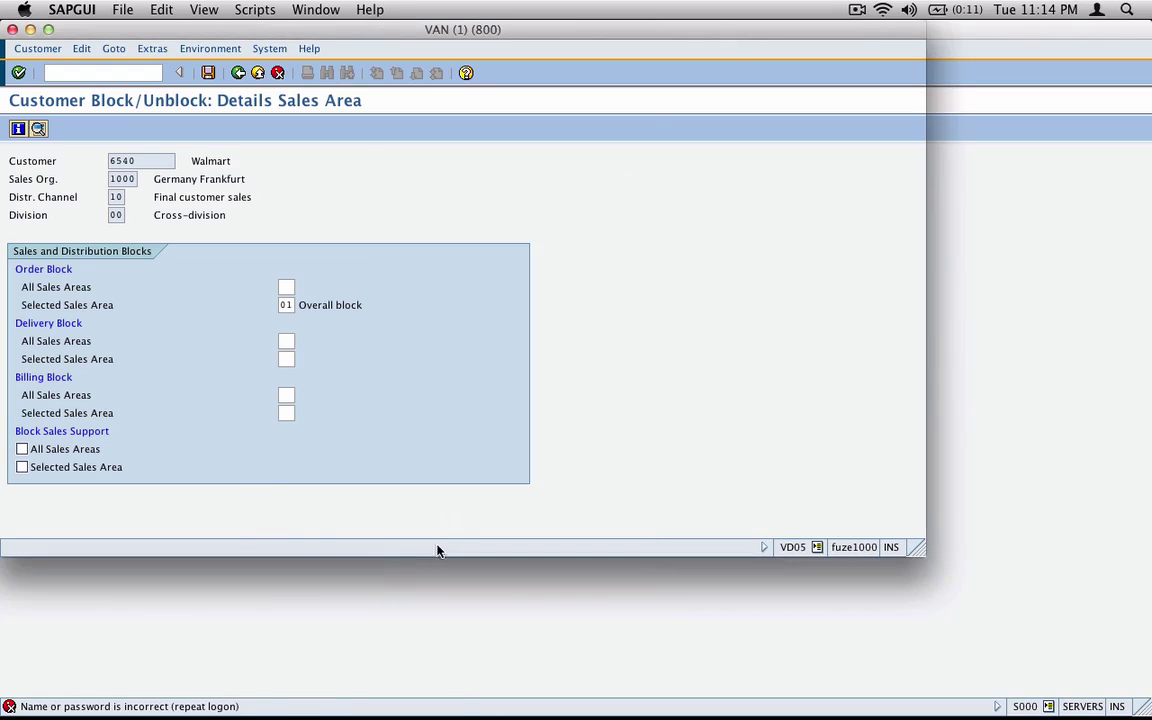
left_click(208, 73)
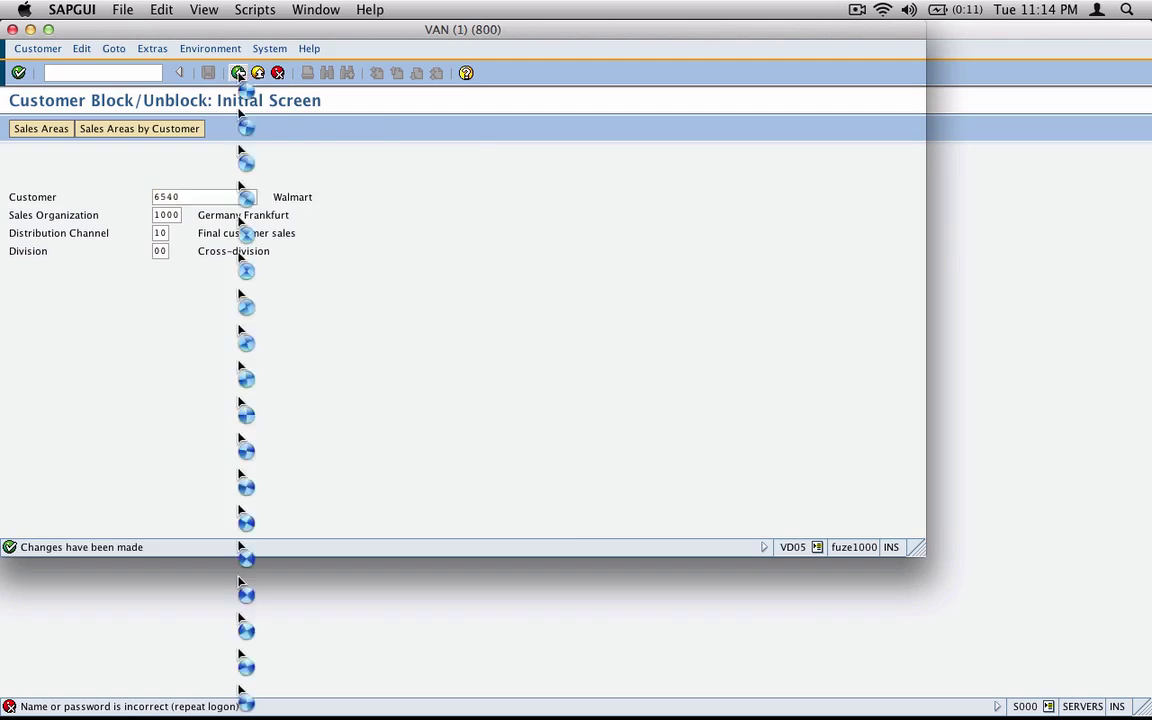
- Leave VD05, start transaction VA01 and open the overview for order type OR in sales area 1000/10/00
left_click(238, 73)
type("v")
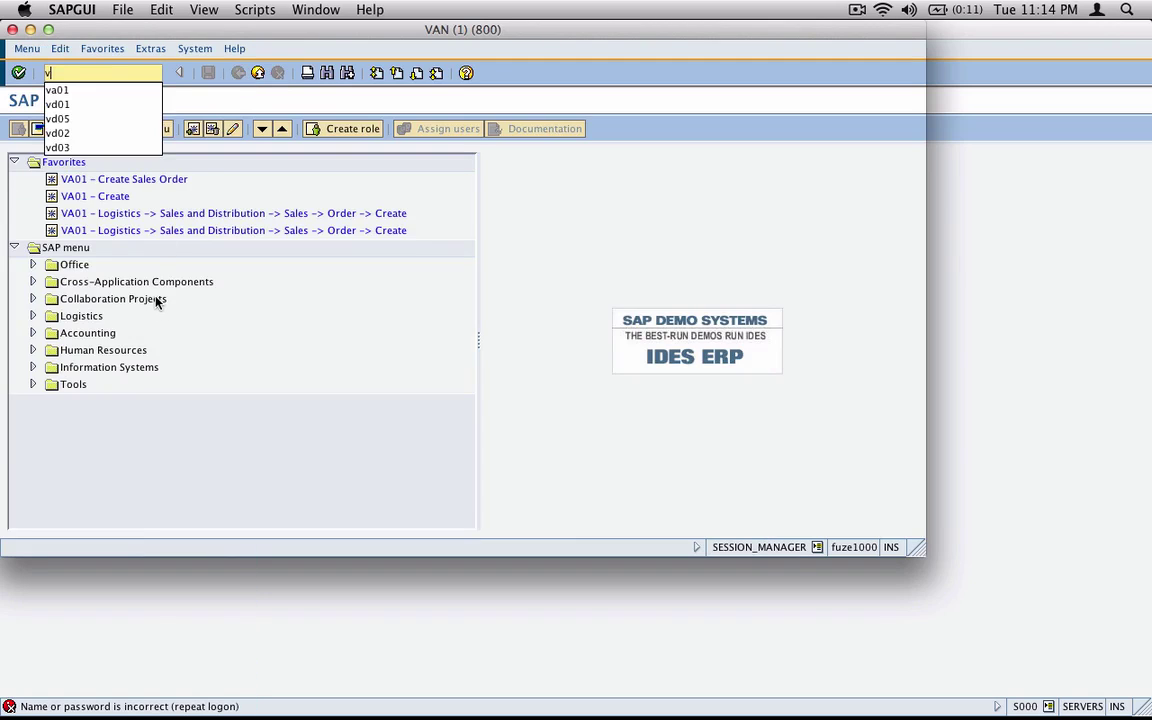
type("a01")
key("Return")
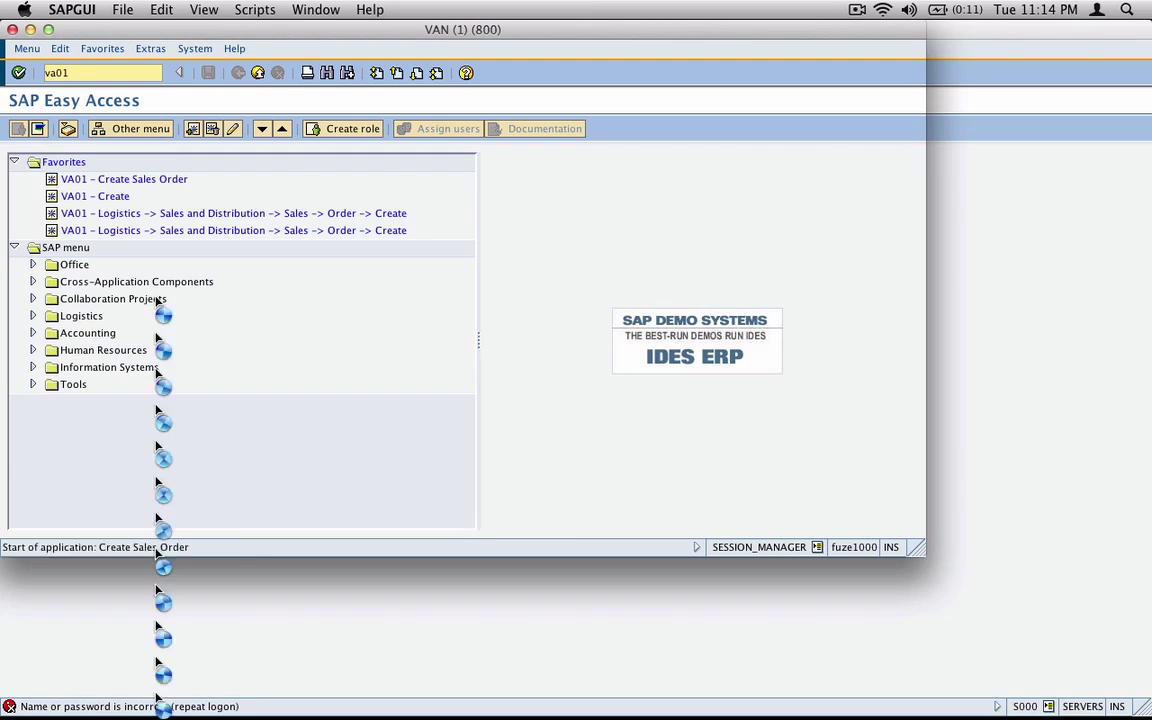
key("Return")
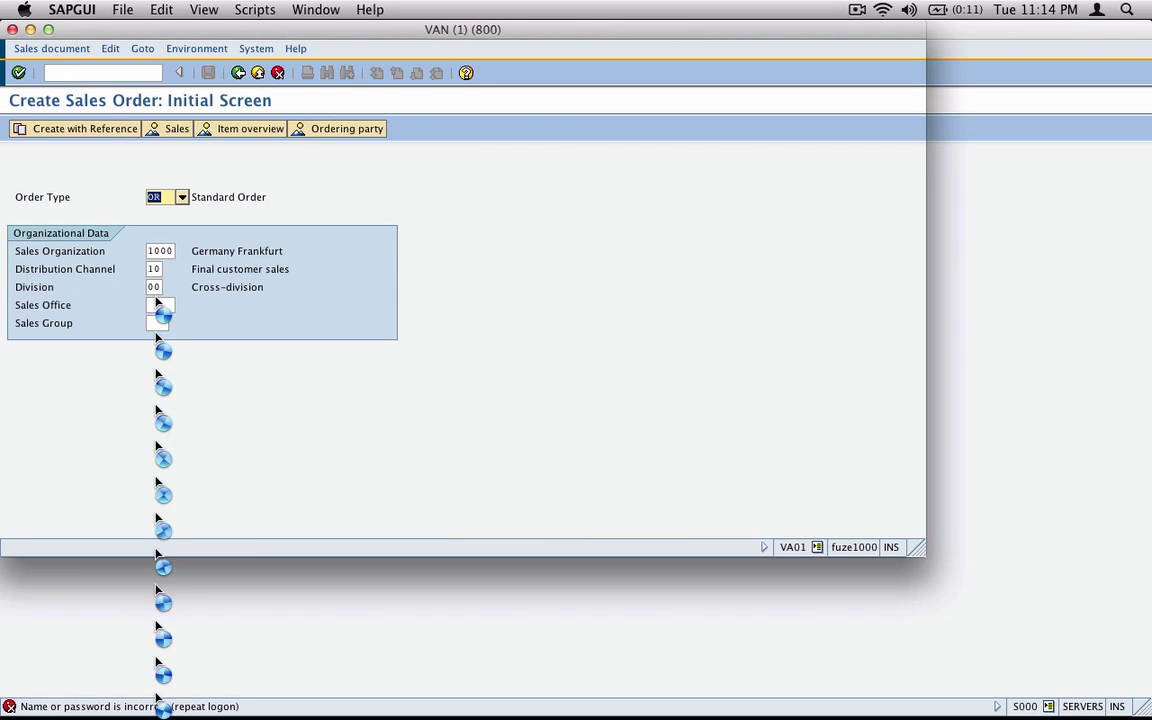
- Enter Walmart's customer number as the sold-to party and accept Walmart as the ship-to party
type("654")
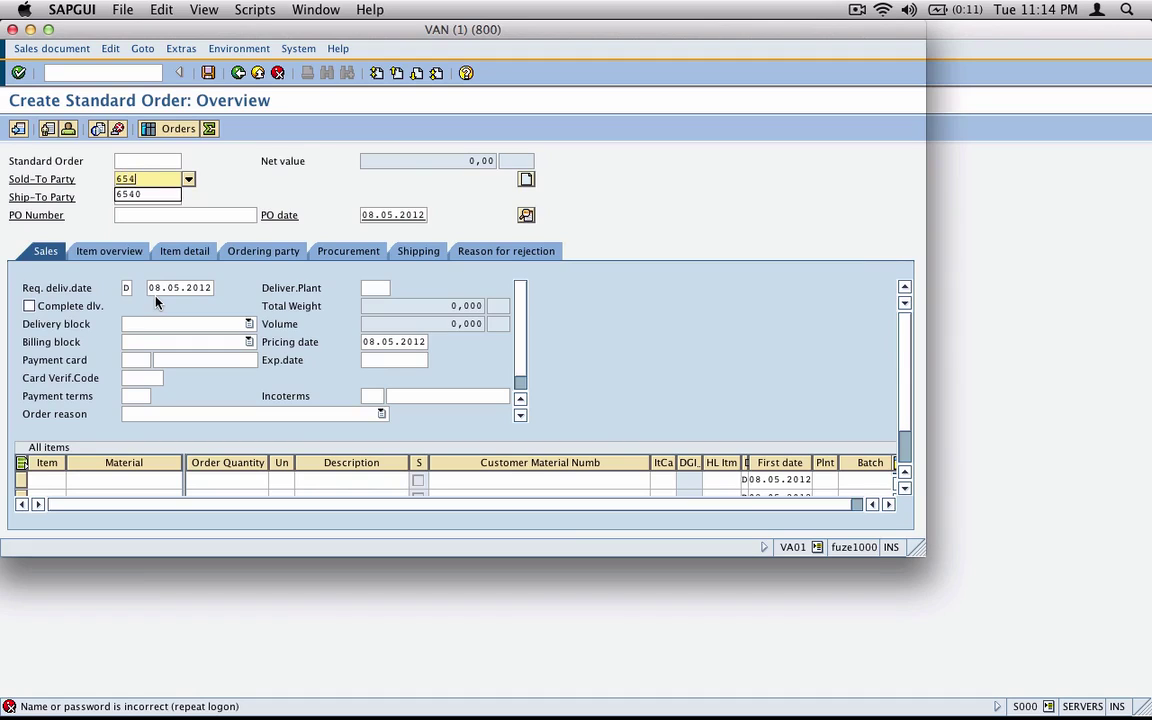
type("0")
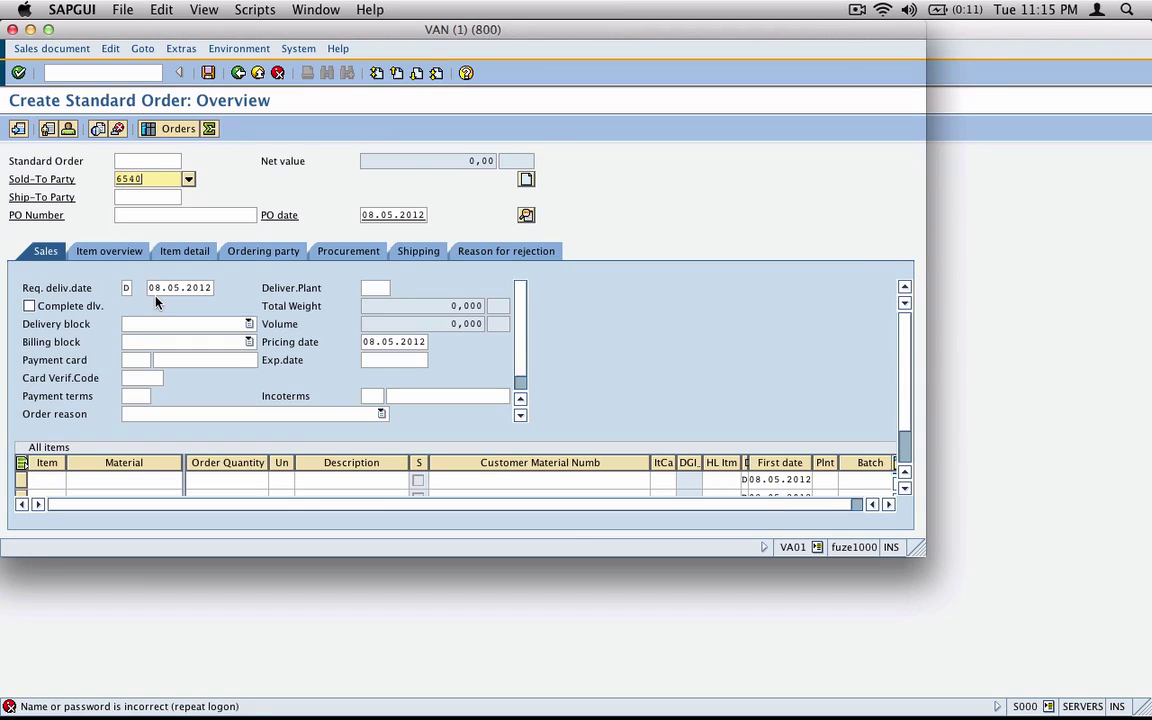
left_click(18, 72)
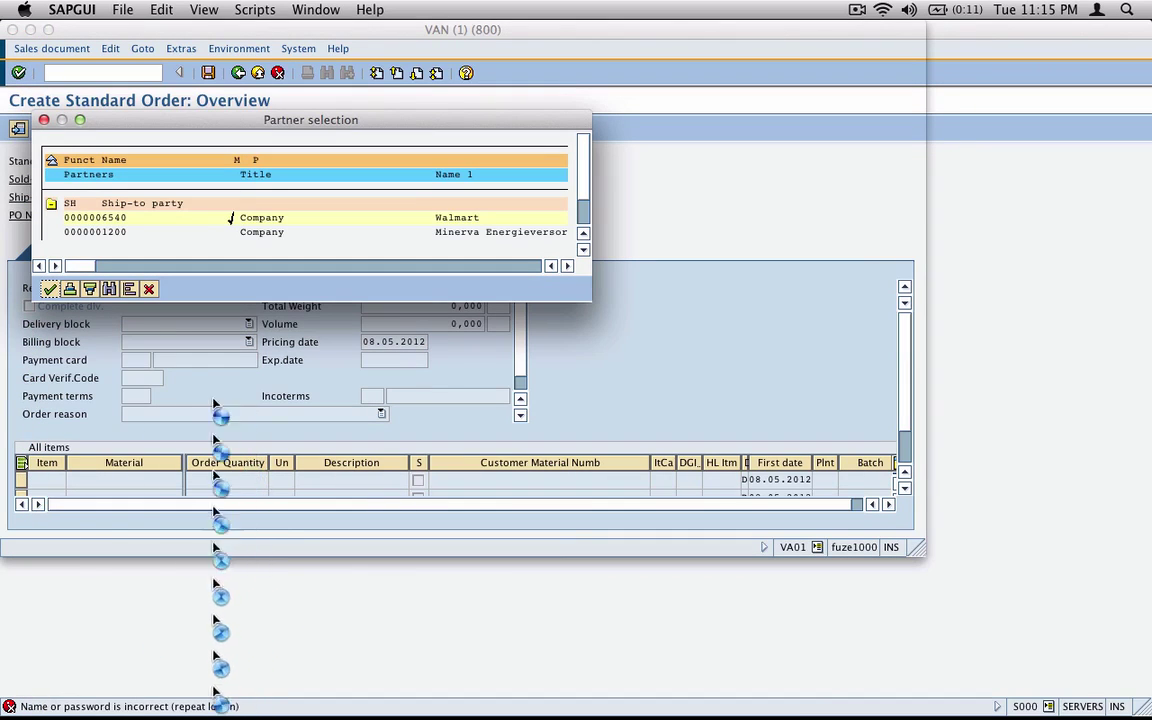
left_click(49, 289)
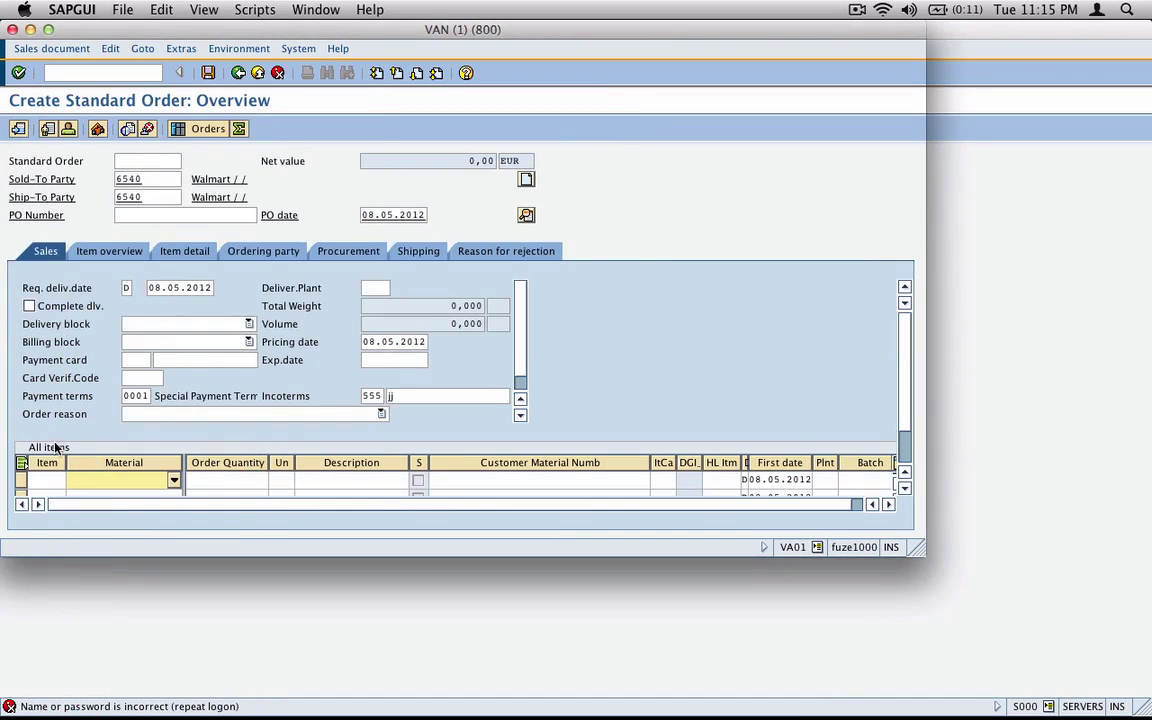
- Add an order item for material M-01 with quantity 1
type("m-01")
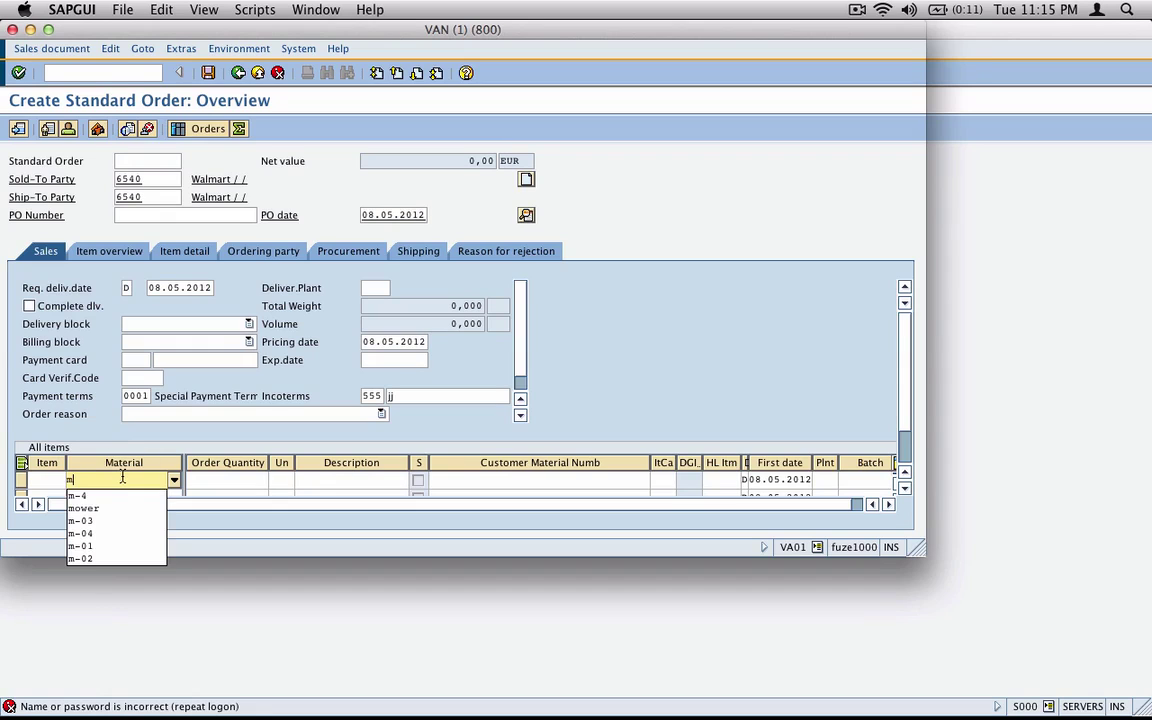
key("Tab")
type("1")
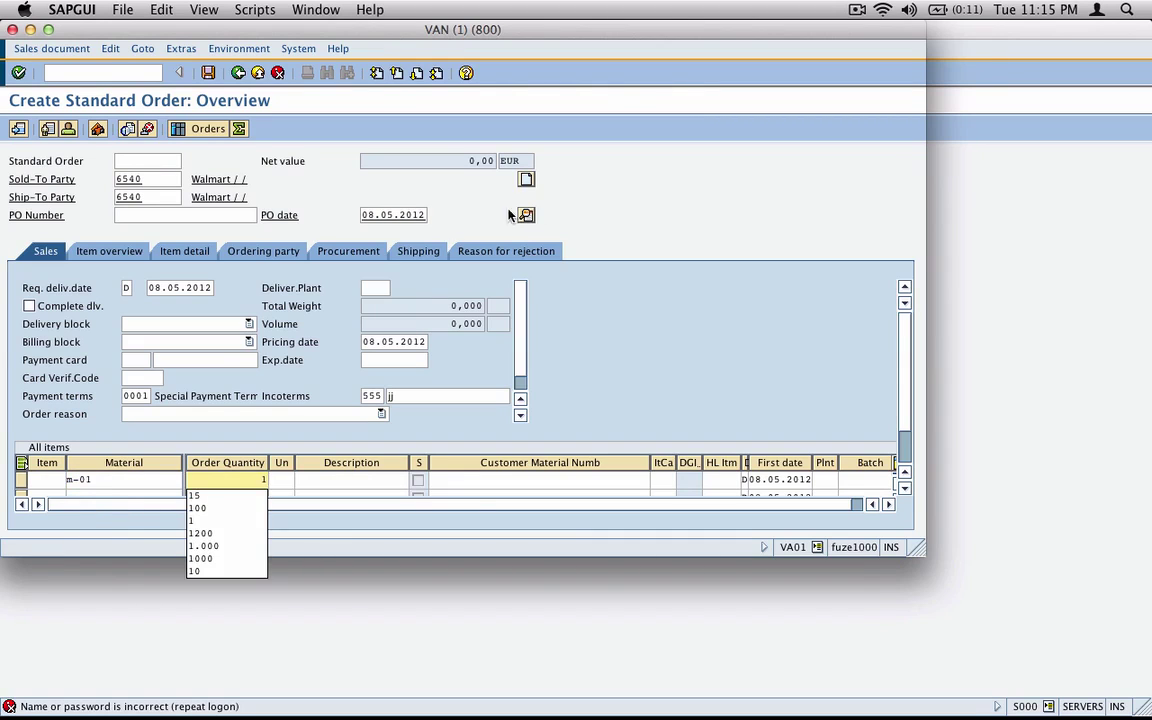
key("Return")
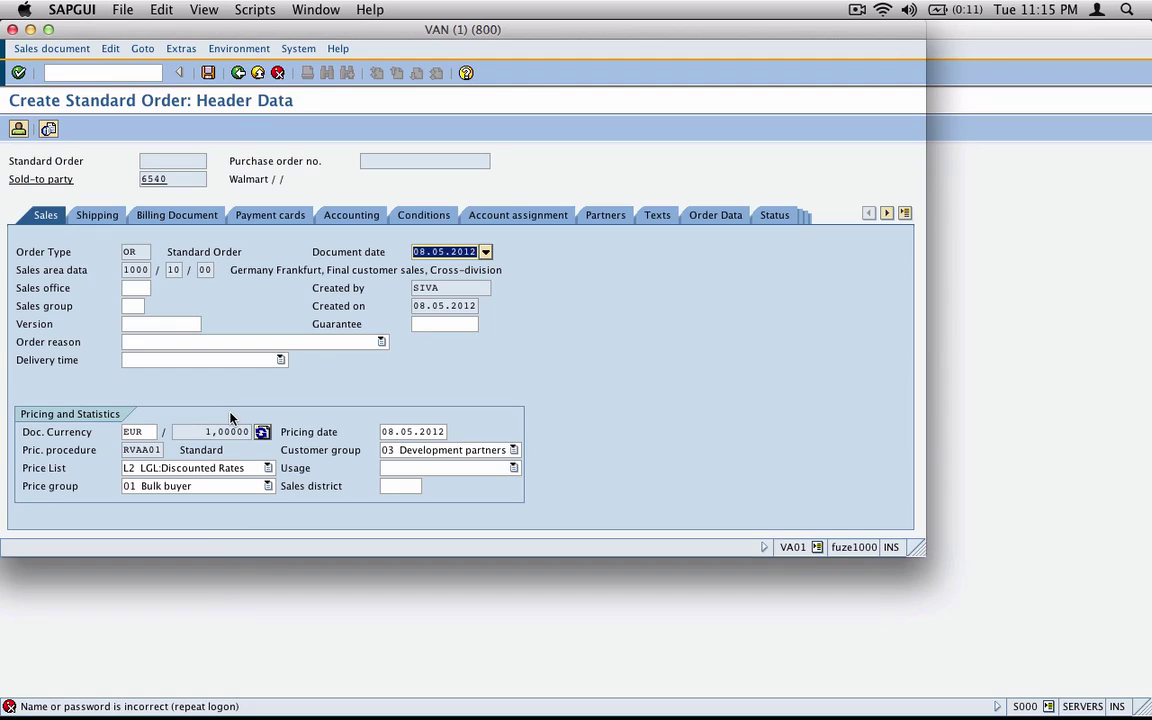
- Return from the header data to the order overview and try to save the standard order
left_click(238, 72)
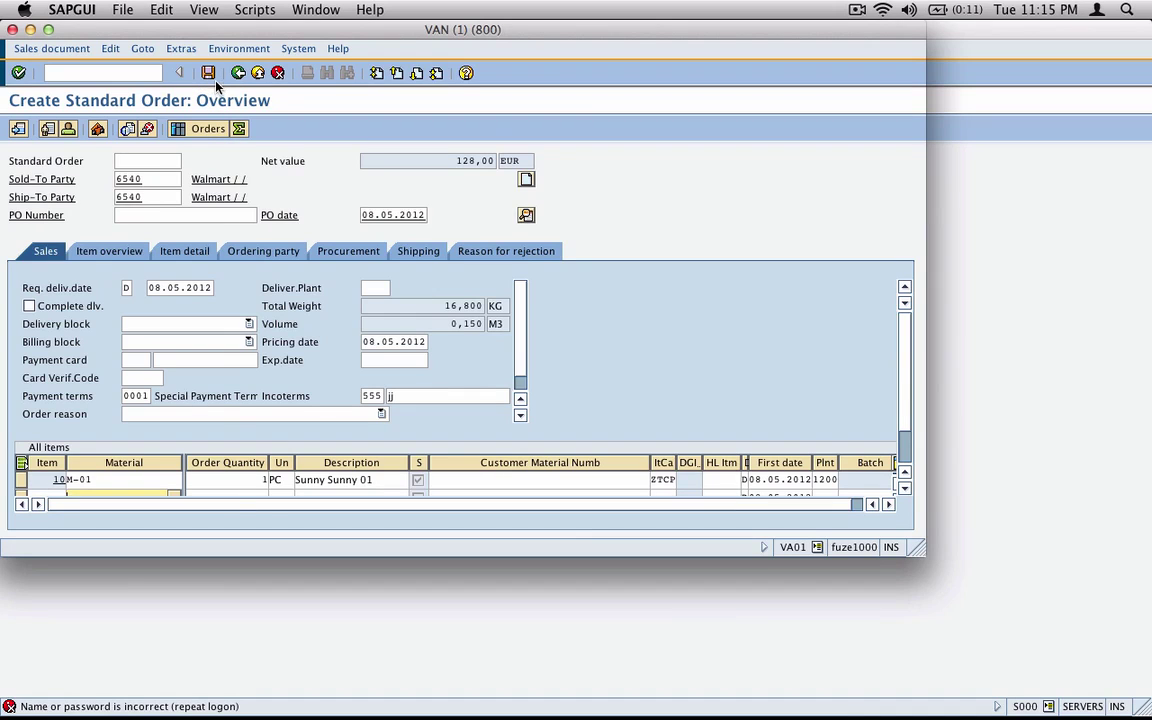
left_click(209, 72)
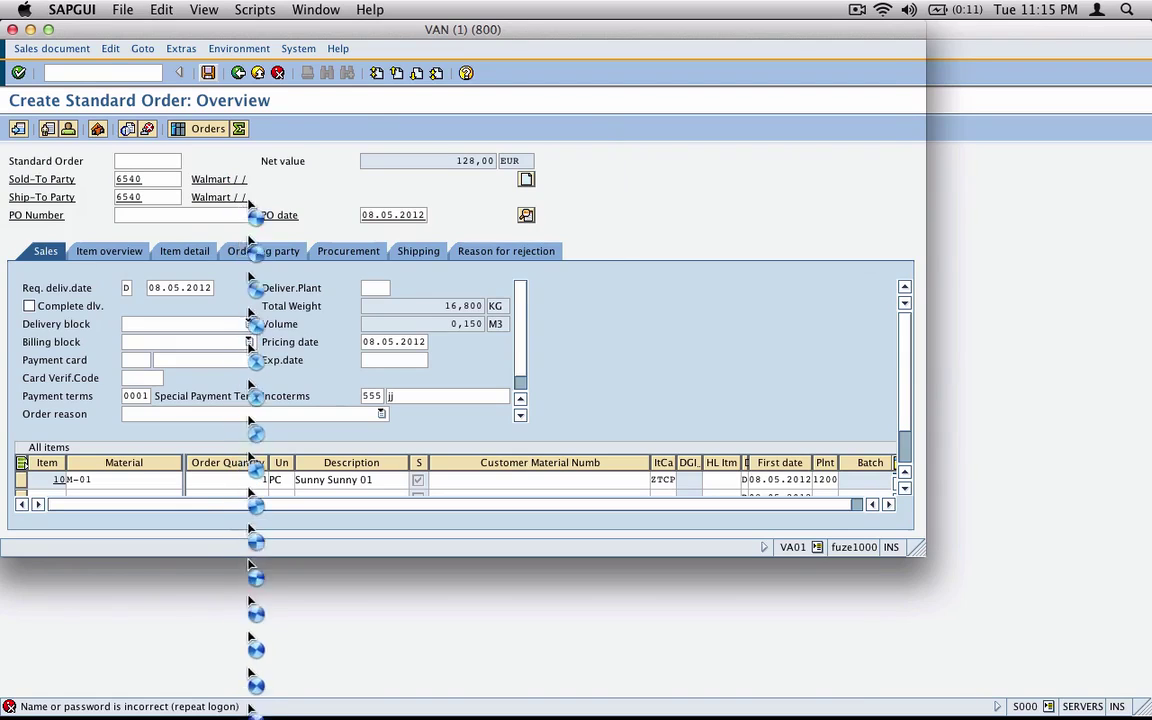
left_click(500, 240)
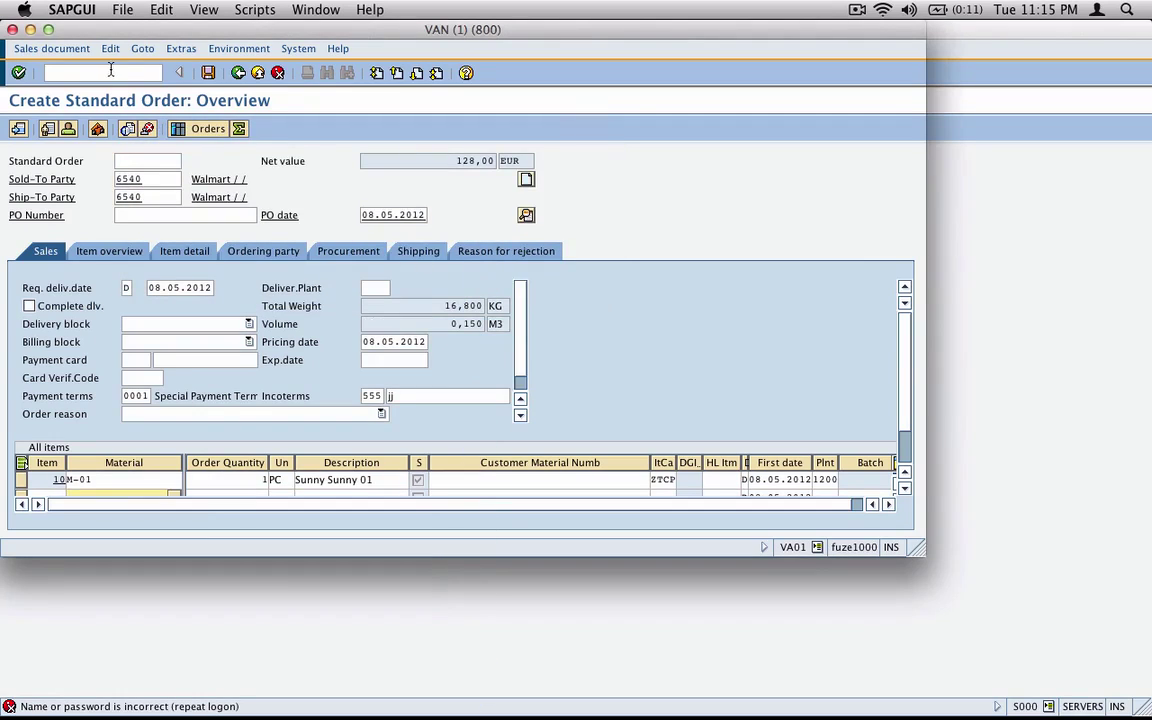
- Leave the order and start transaction SPRO with /nspro to open the customizing project screen
left_click(111, 72)
type("/nspro")
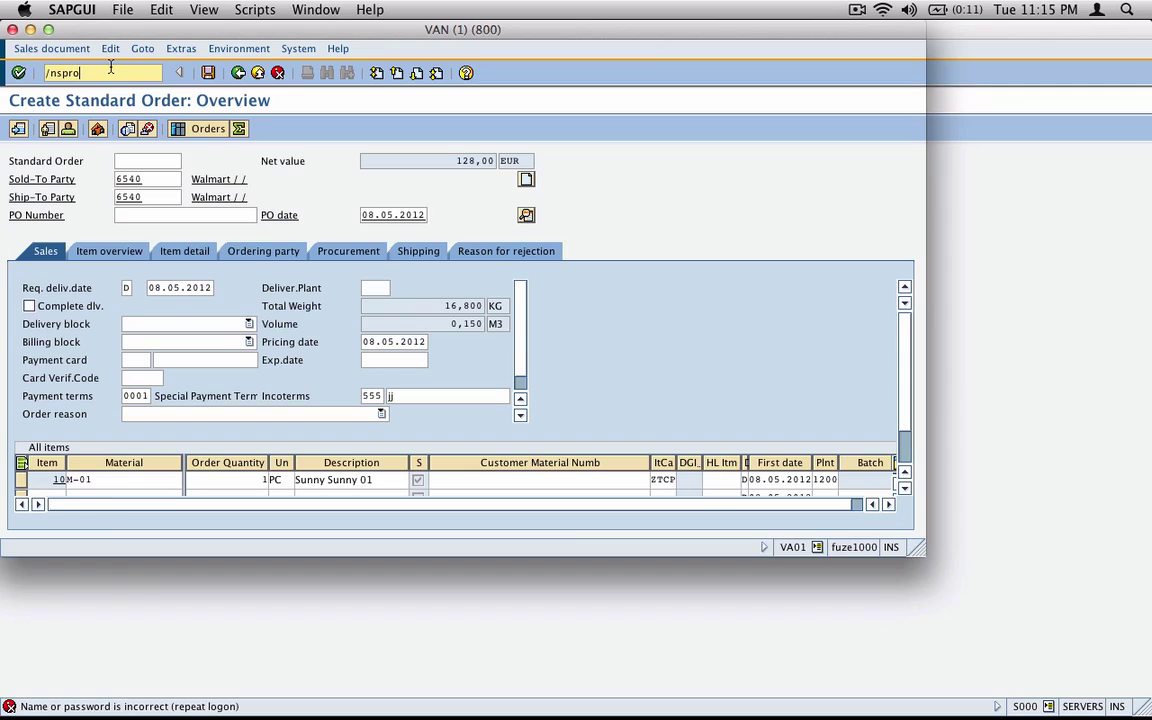
key("Return")
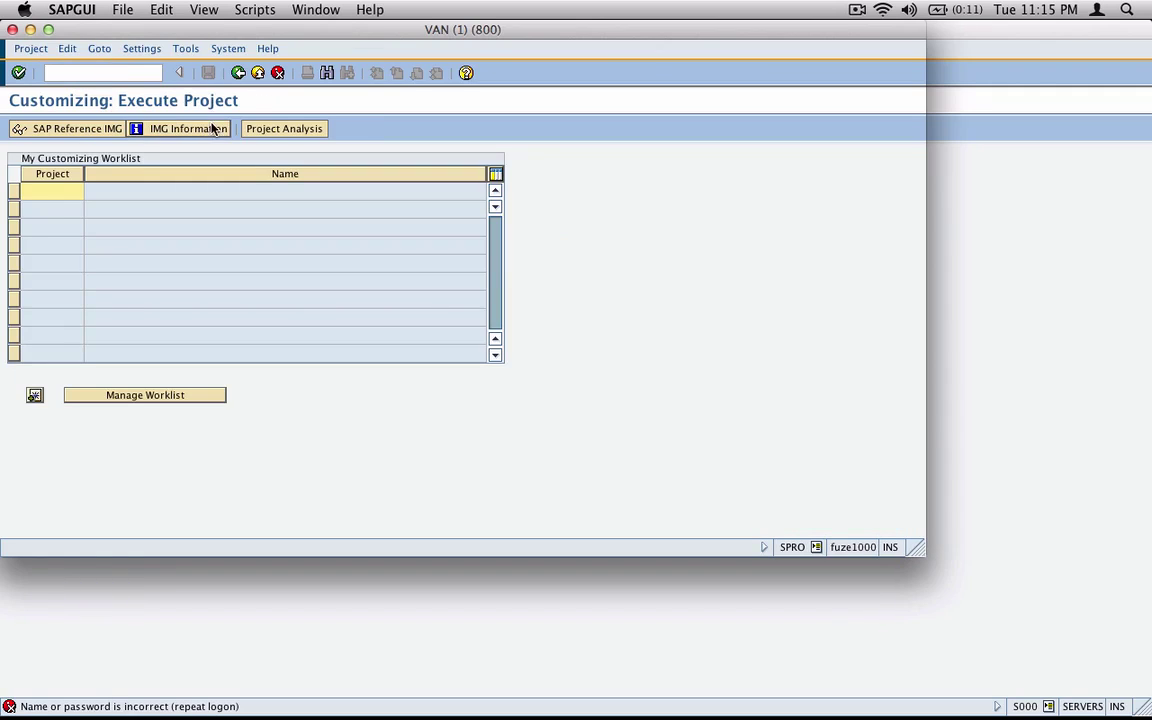
- Return to the SAP Easy Access screen and start transaction SPRO again
left_click(236, 73)
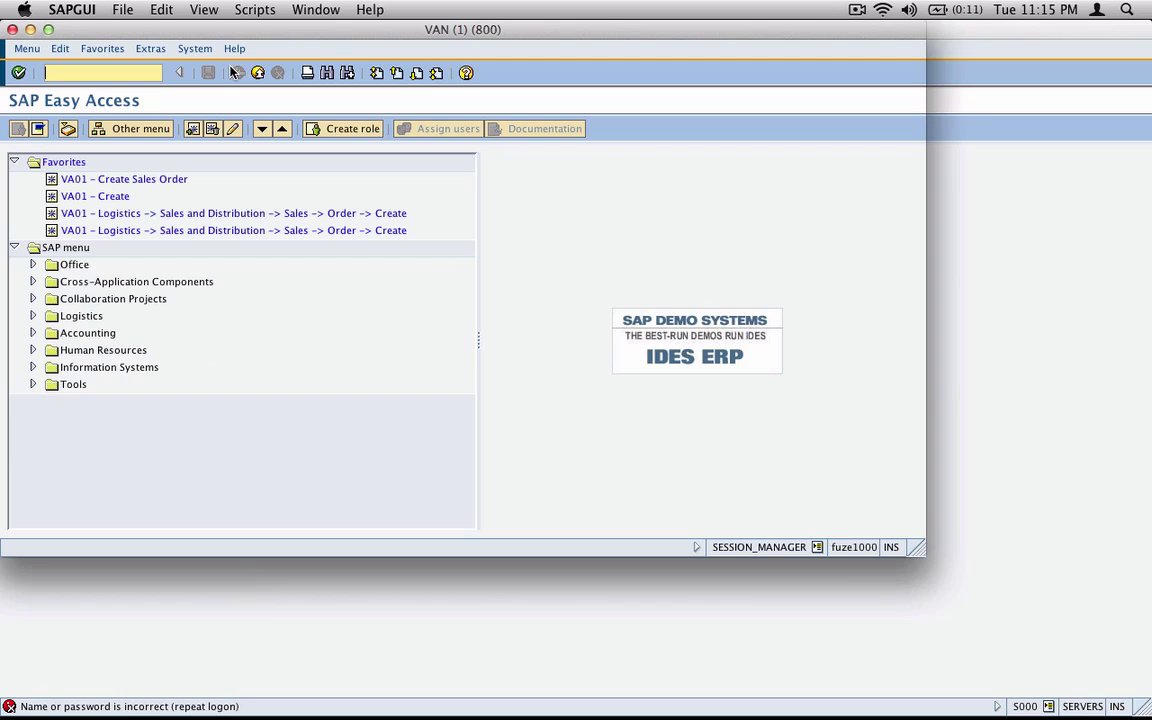
left_click(108, 73)
type("spr")
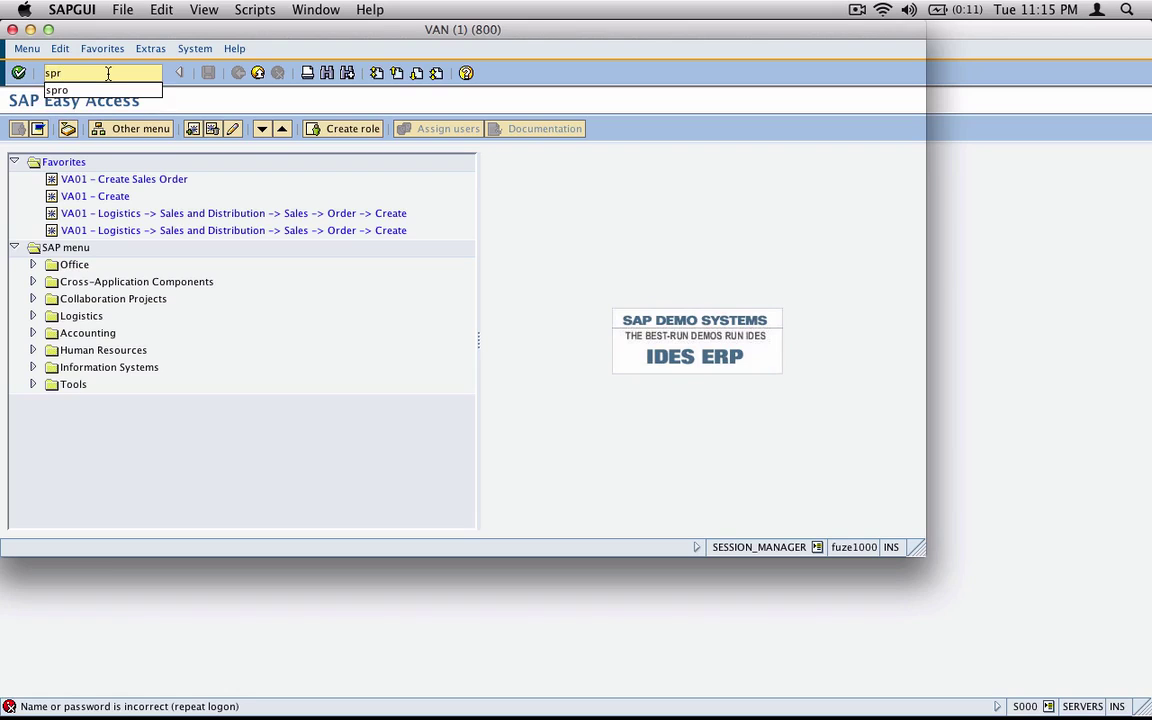
type("o")
key("Return")
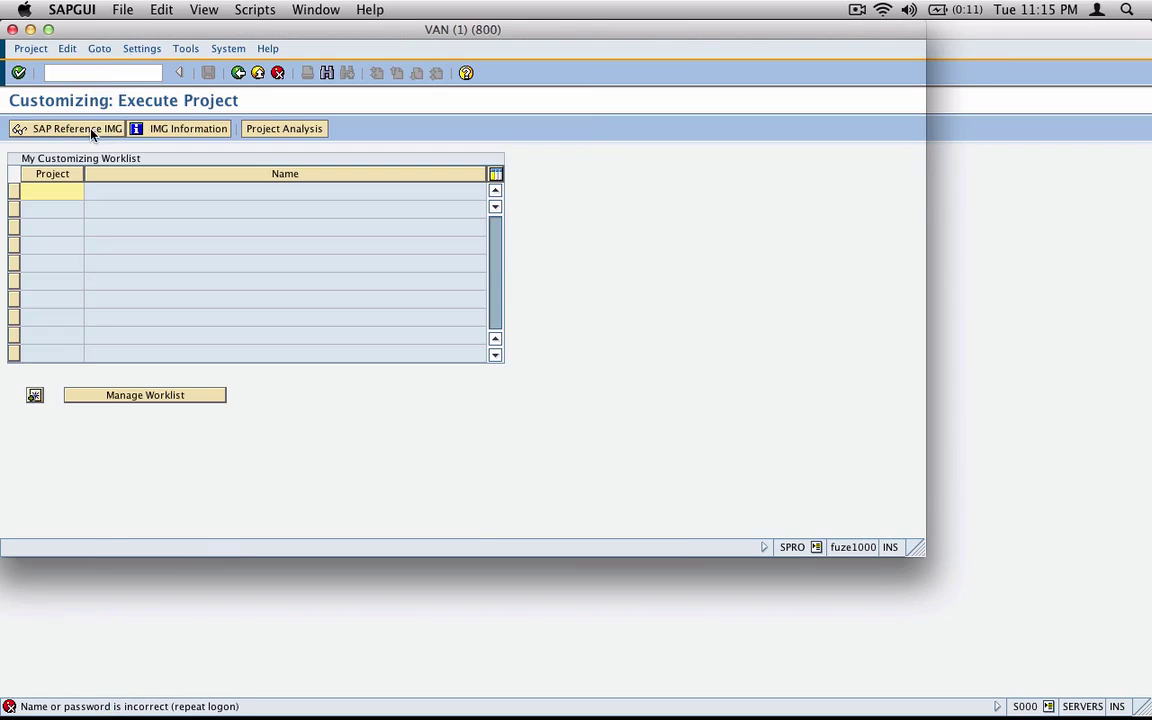
- Open the SAP Reference IMG and expand Sales and Distribution > Sales > Sales Documents
left_click(91, 130)
left_click(14, 179)
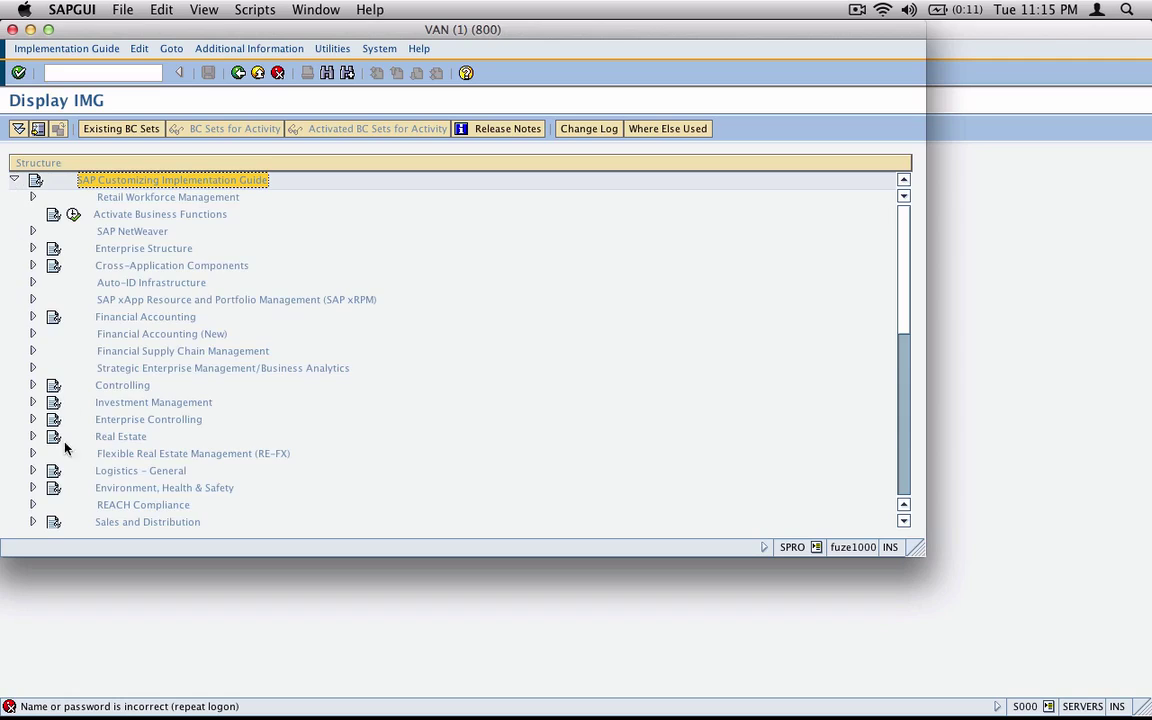
left_click(33, 521)
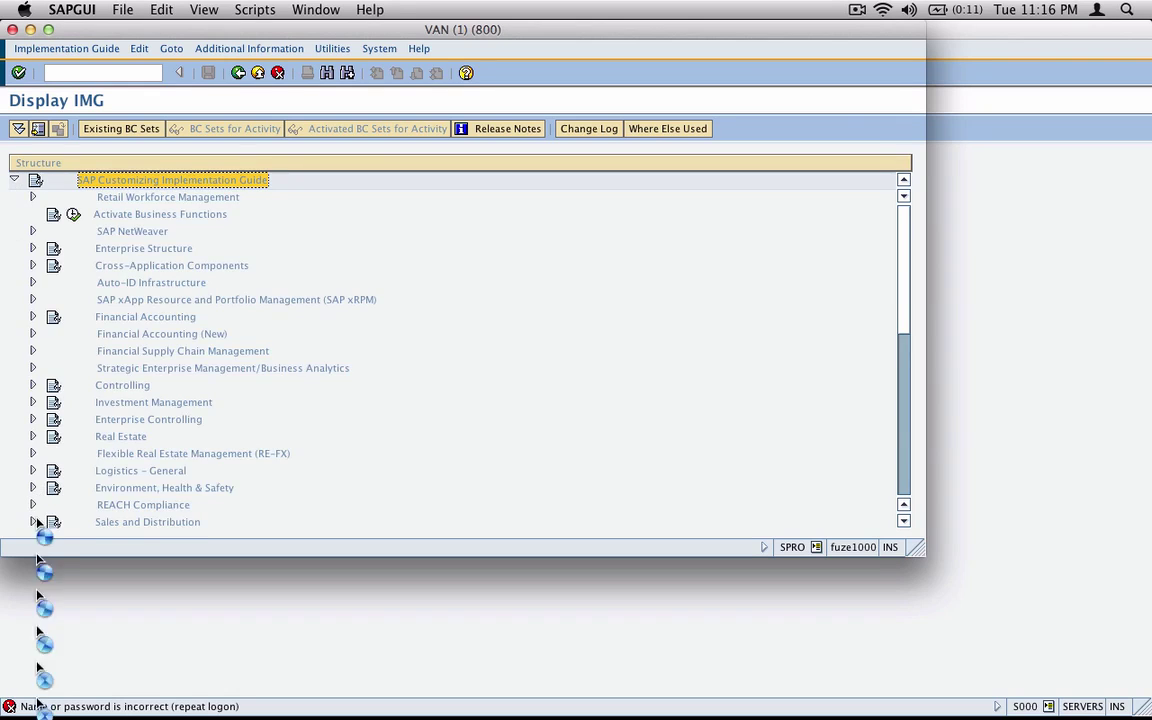
left_click(49, 329)
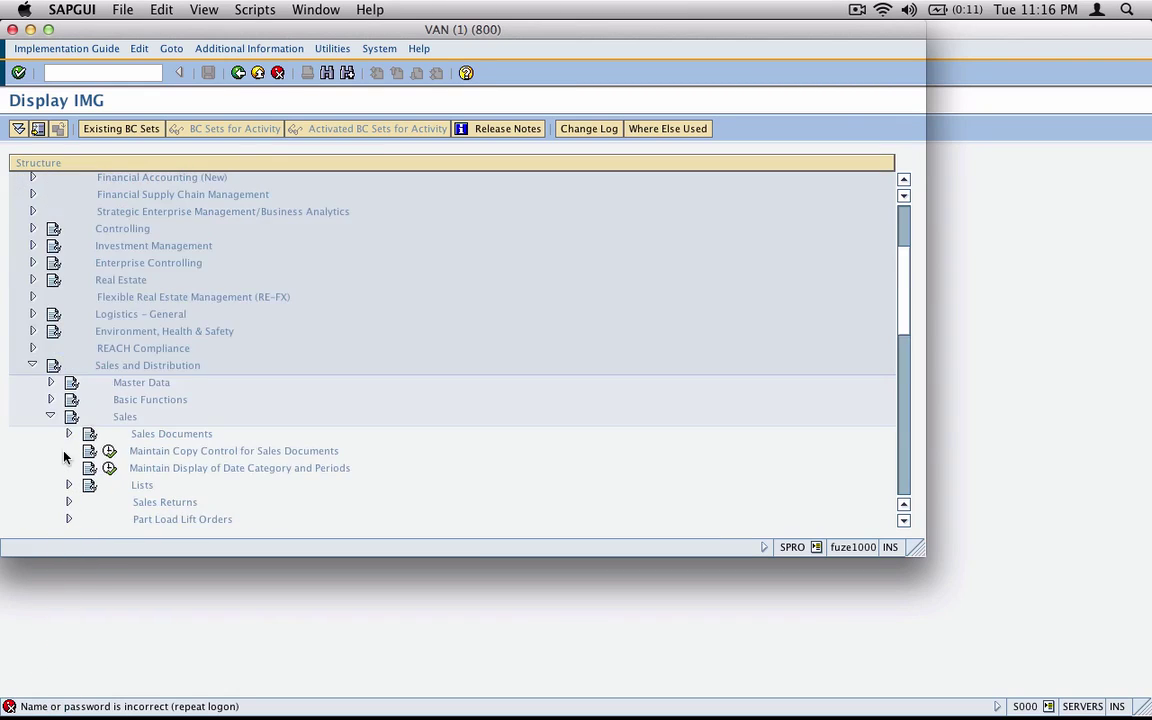
left_click(68, 433)
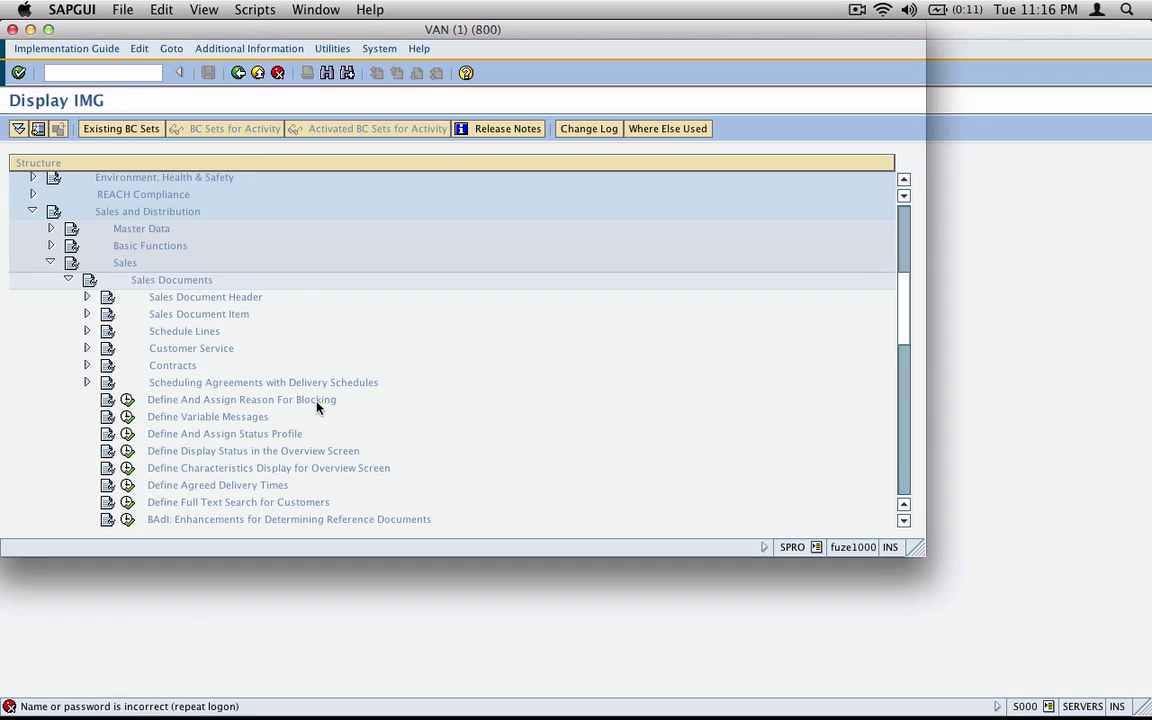
- Select the Define And Assign Reason For Blocking activity and capture a screenshot of its IMG path
left_click_drag(317, 402, 325, 430)
key("super+shift+4")
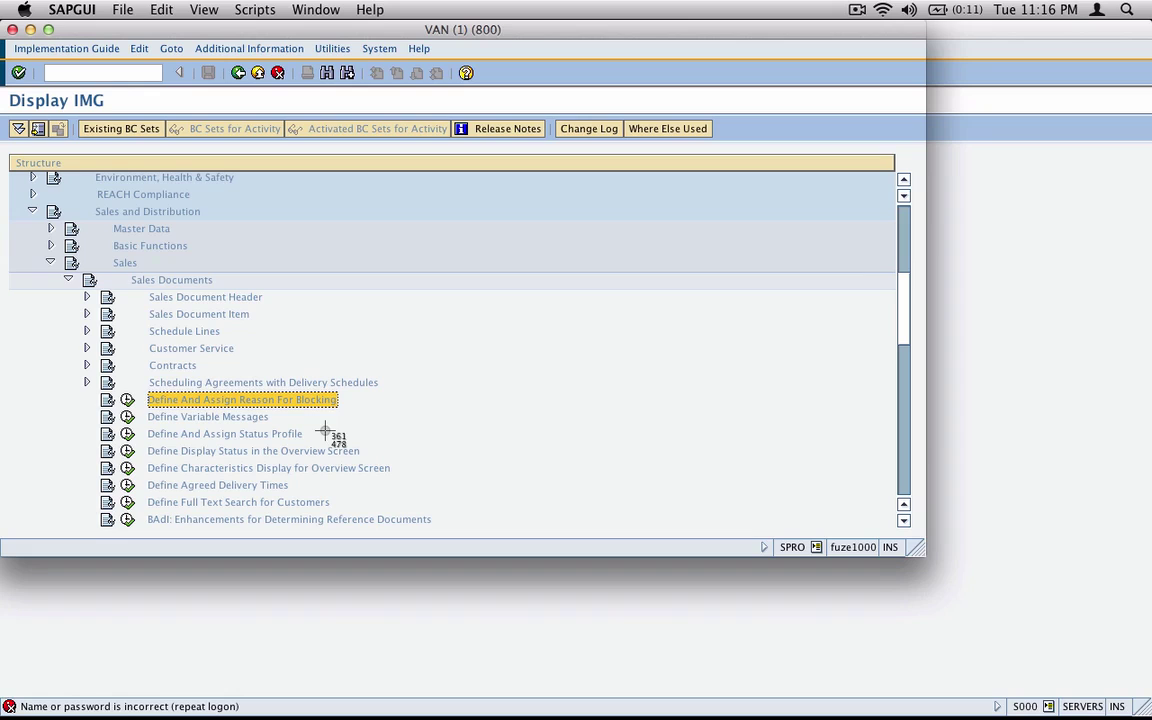
left_click_drag(15, 175, 375, 399)
- Switch to inkBook, insert a new page after the current one, and place the pasted IMG screenshot near the page's left edge
key("super+Tab")
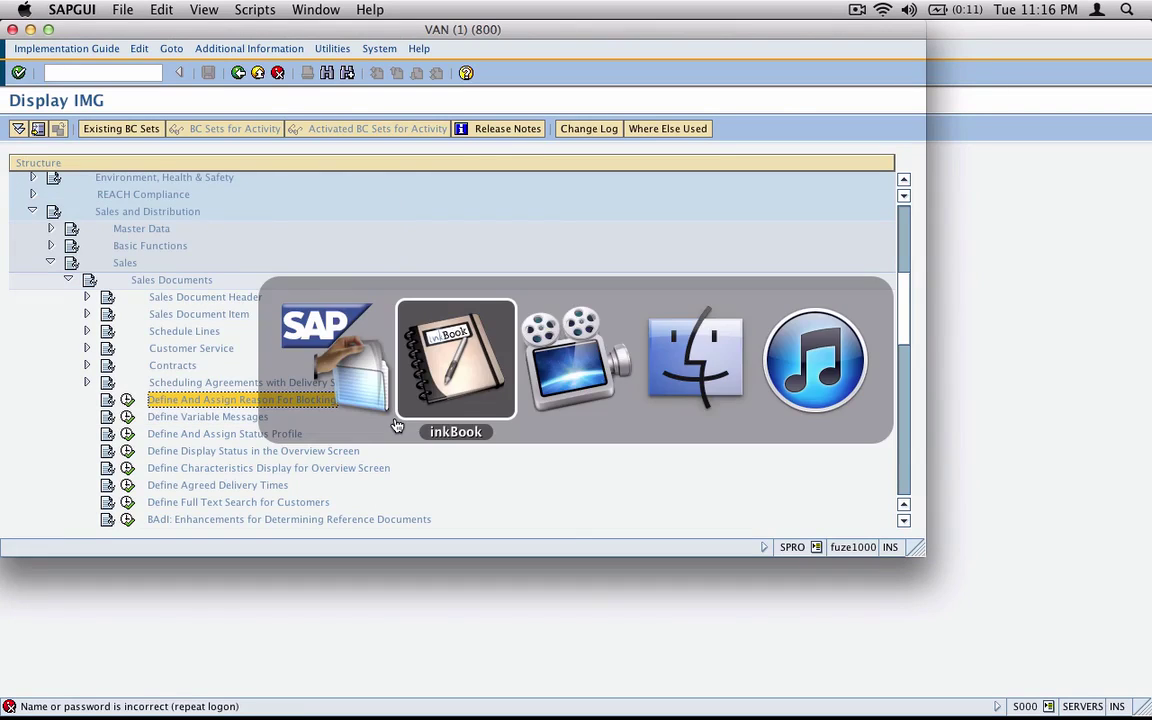
left_click(163, 10)
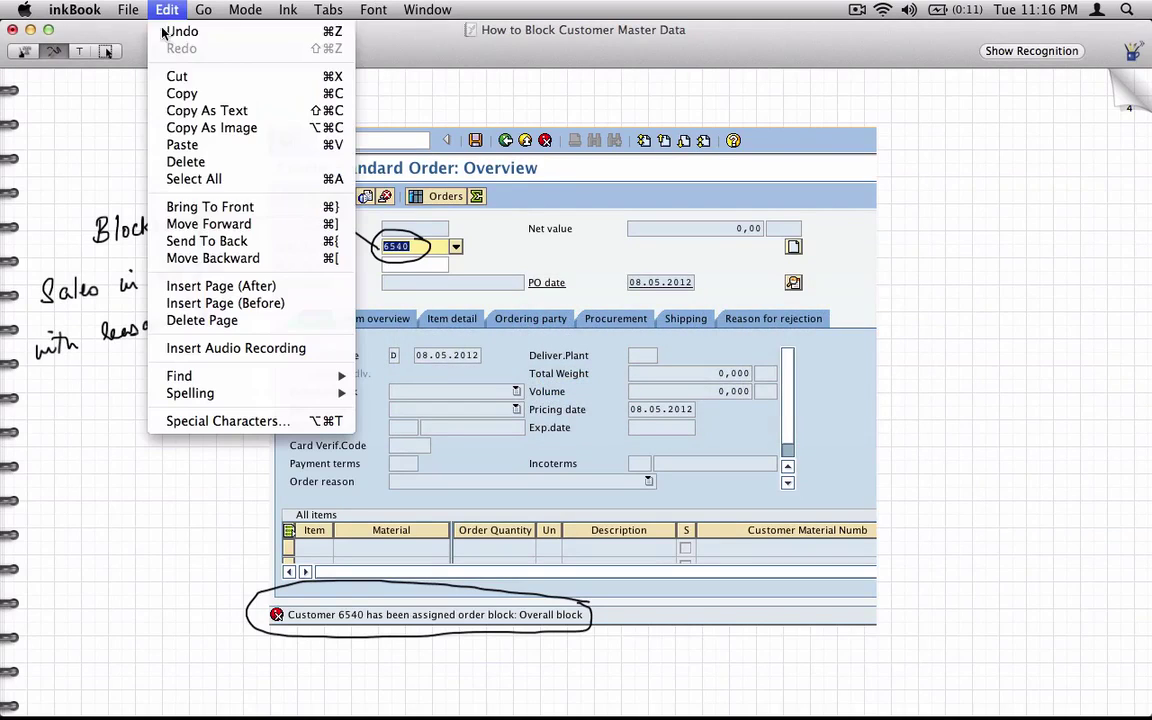
left_click(237, 290)
key("super+v")
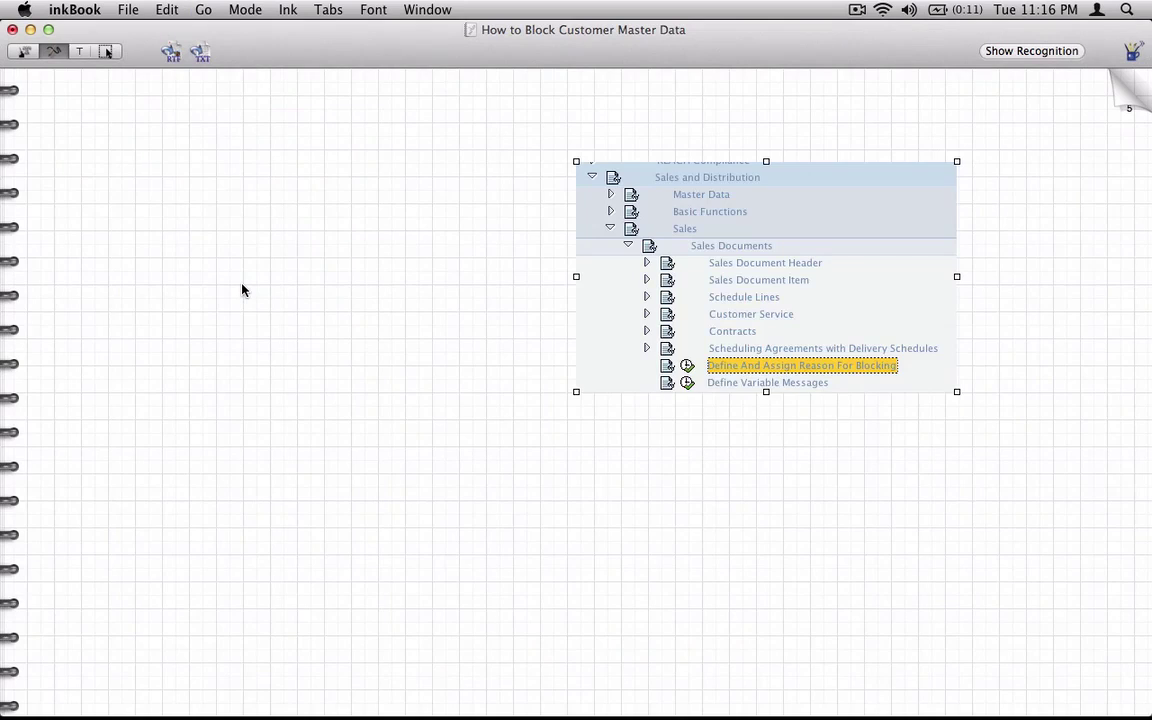
left_click(106, 51)
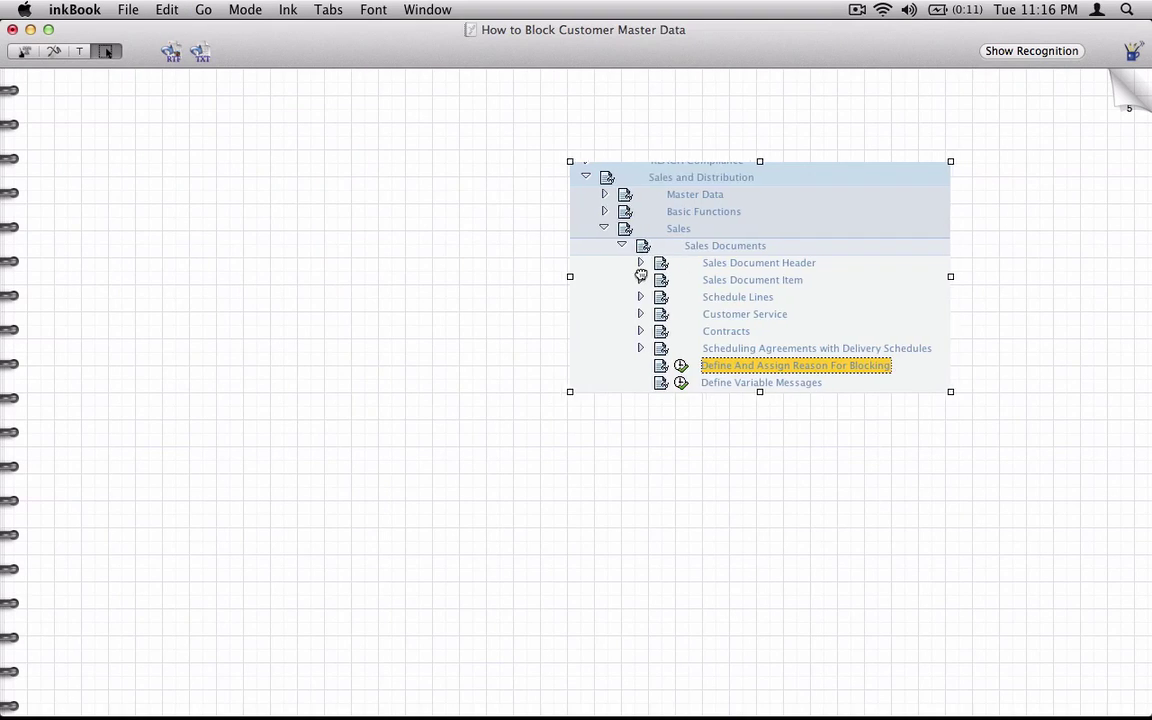
left_click_drag(590, 225, 85, 230)
- Draw an arrow from the highlighted blocking activity and handwrite "How to create a new Order Block" beside it
left_click(61, 53)
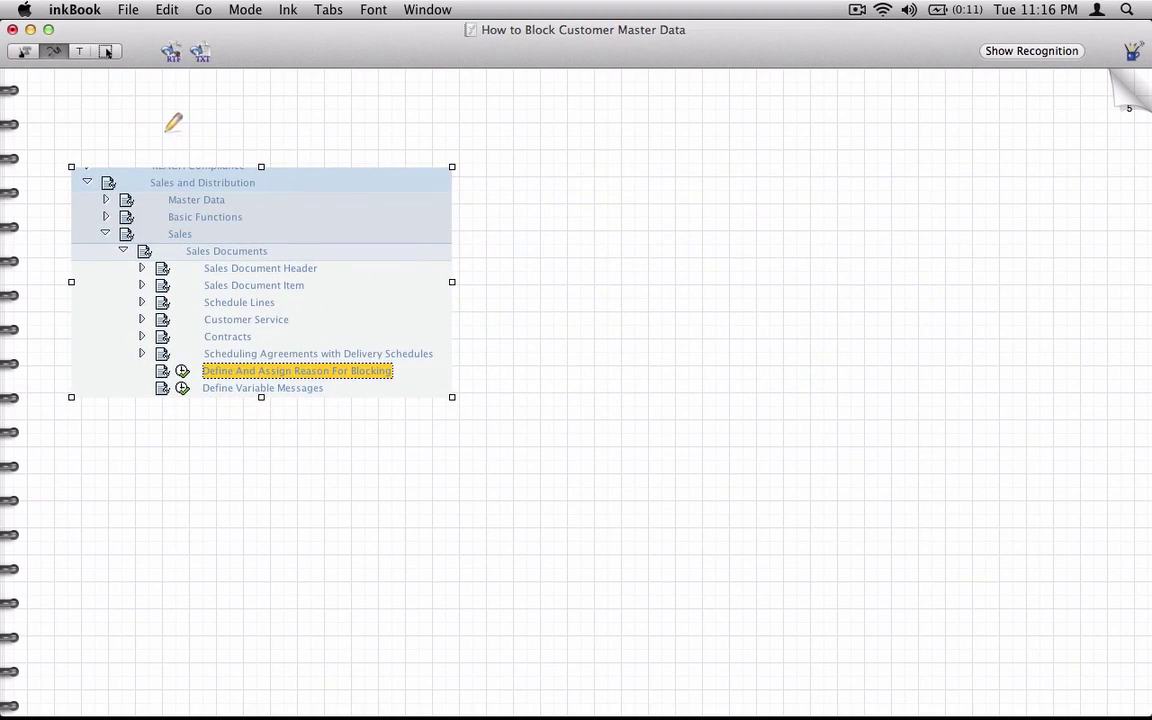
mouse_move(404, 363)
left_mouse_down()
mouse_move(420, 332)
mouse_move(422, 148)
mouse_move(443, 130)
mouse_move(446, 150)
mouse_move(510, 115)
mouse_move(598, 102)
mouse_move(730, 104)
mouse_move(827, 80)
mouse_move(870, 92)
left_mouse_up()
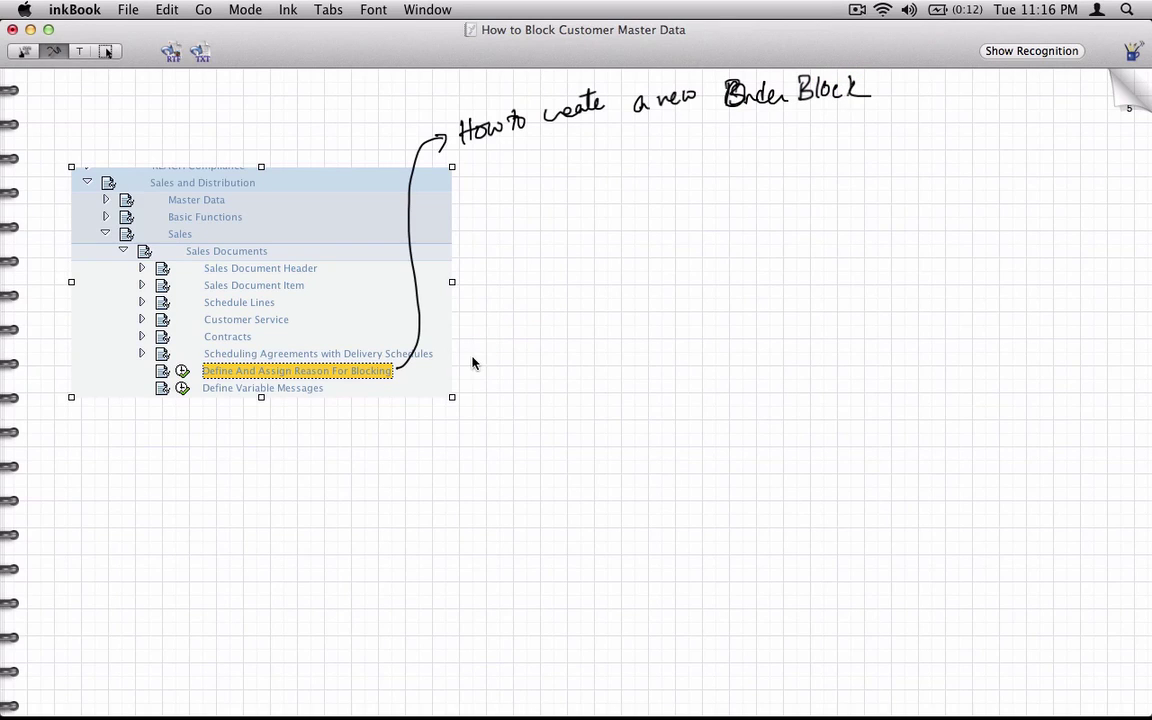
- Switch back to SAP and open the Define blocking reasons activity under Define And Assign Reason For Blocking
key("super+Tab")
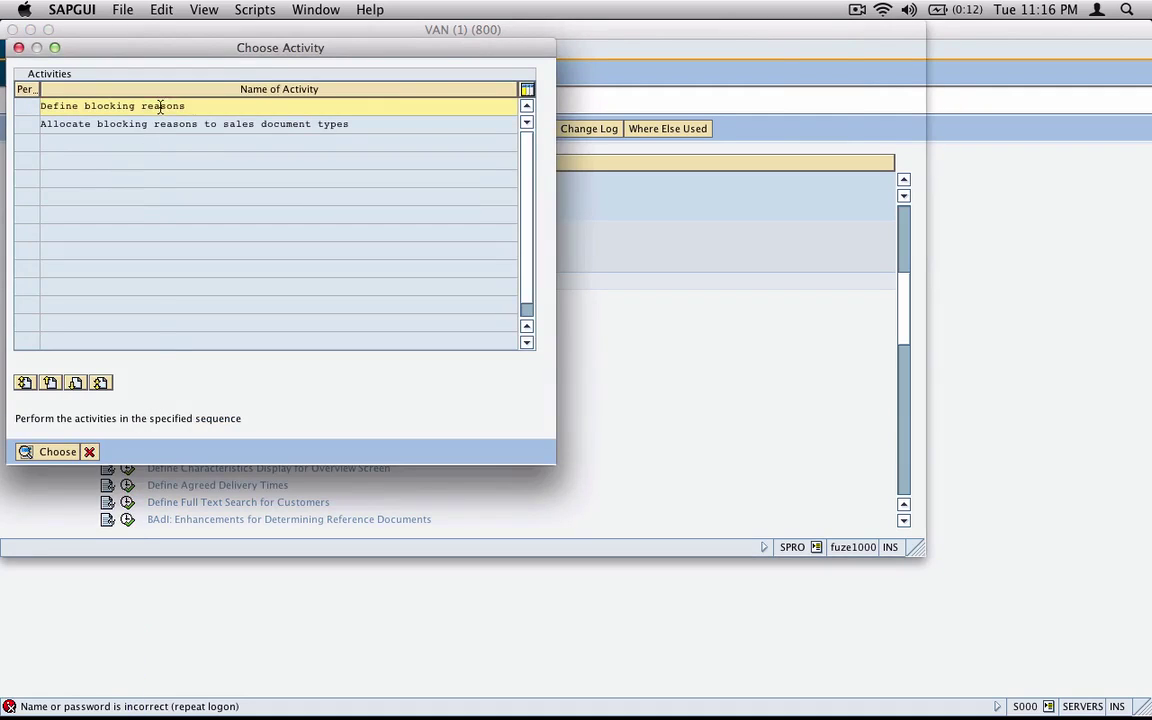
left_click_drag(193, 103, 45, 104)
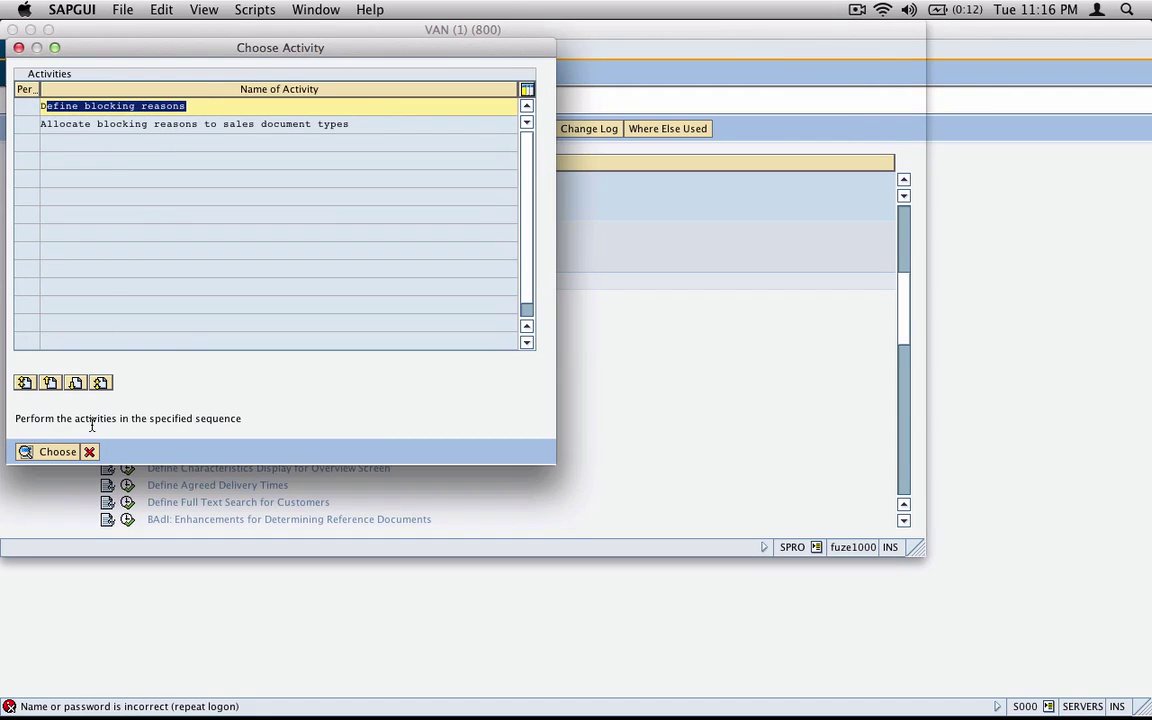
left_click(58, 452)
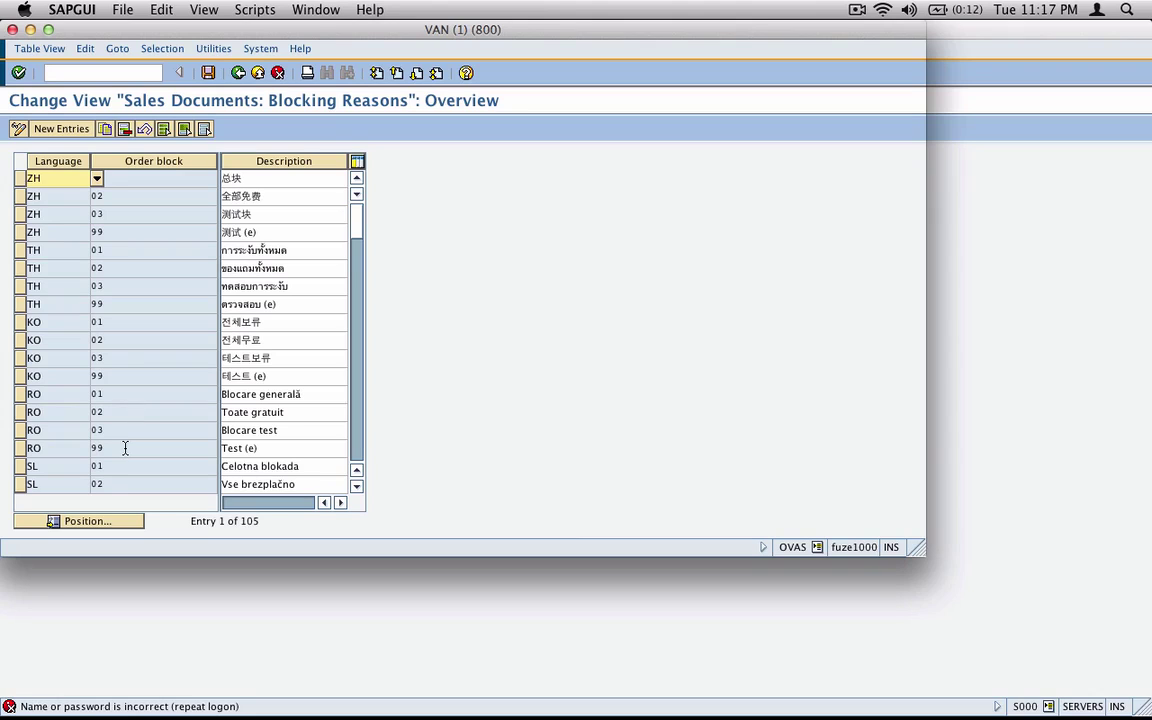
- Position the blocking reasons table at the entries for language EN
left_click(121, 518)
type("en")
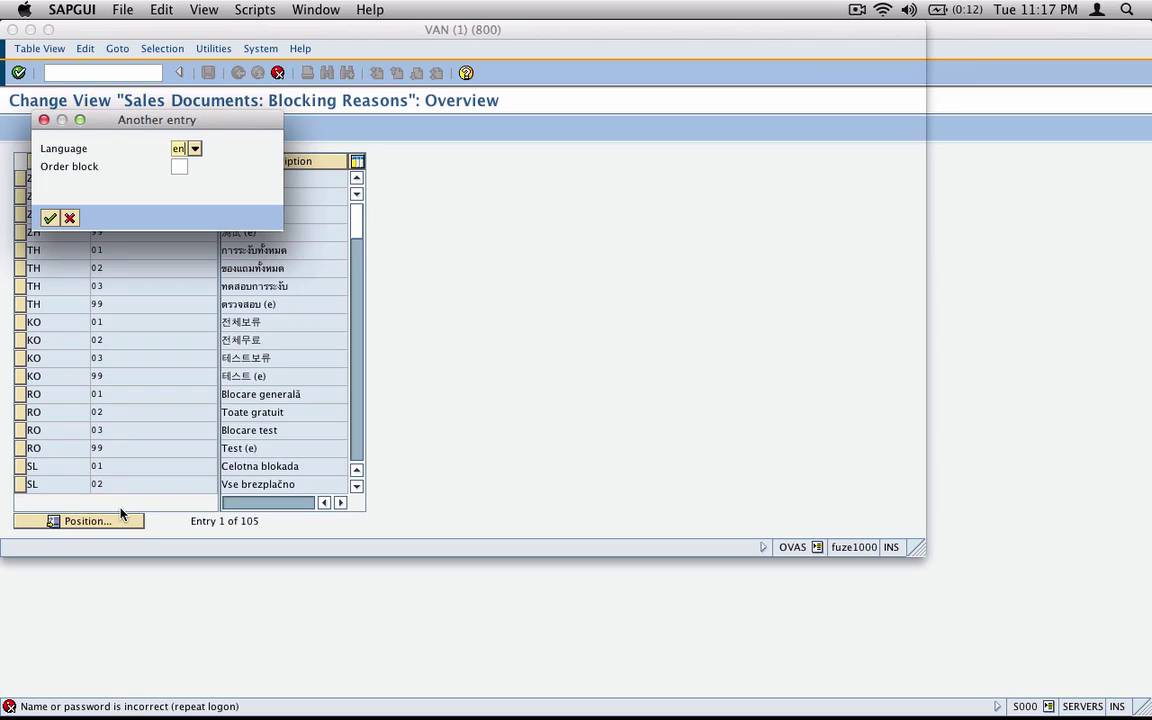
key("Return")
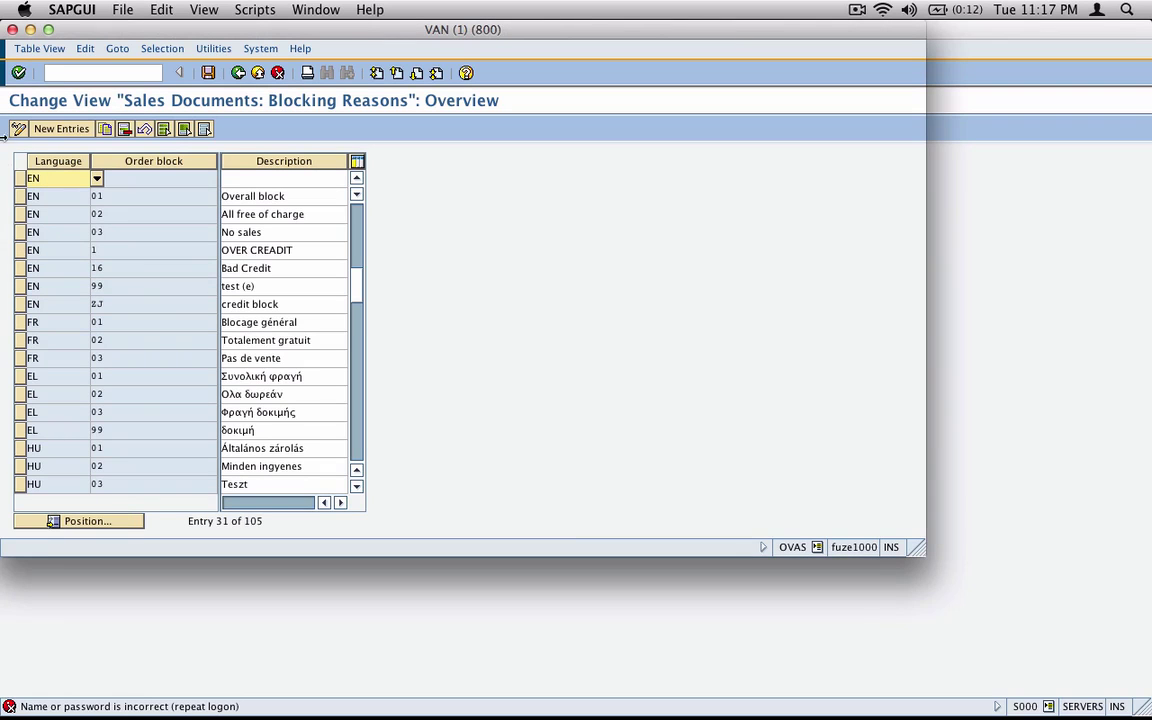
- Examine the English order block codes and descriptions, including Overall block, All free of charge and Bad Credit
left_click(20, 178)
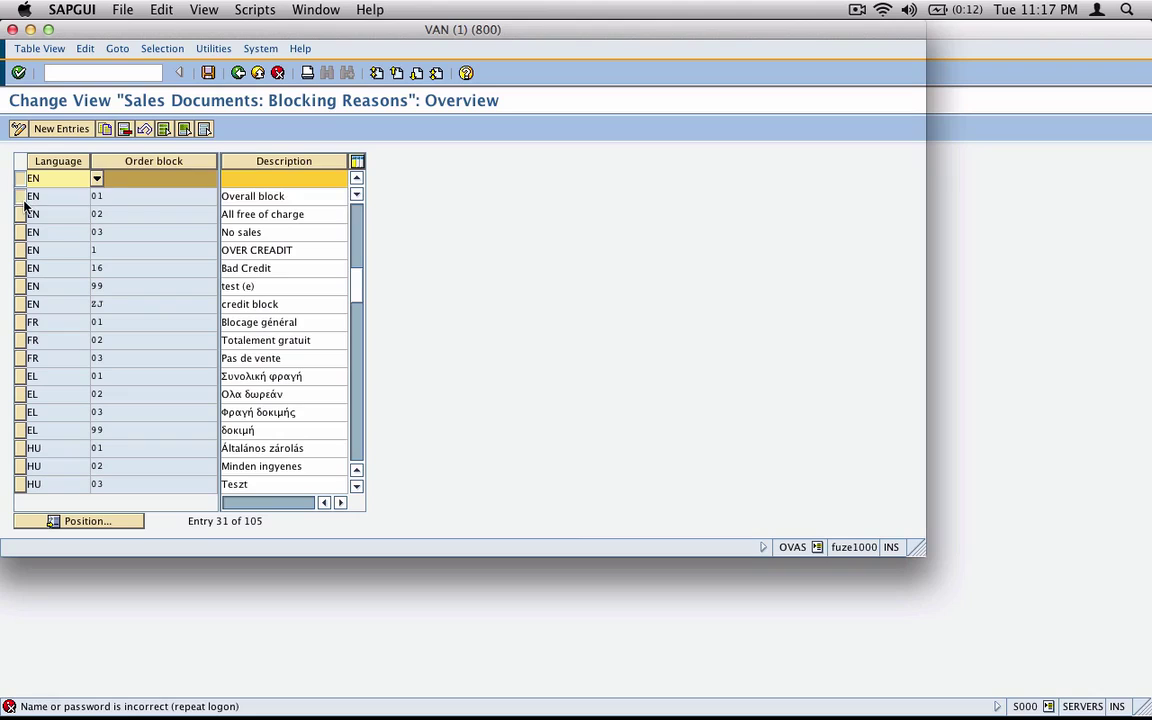
left_click(22, 198)
left_click(20, 215)
left_click(20, 233)
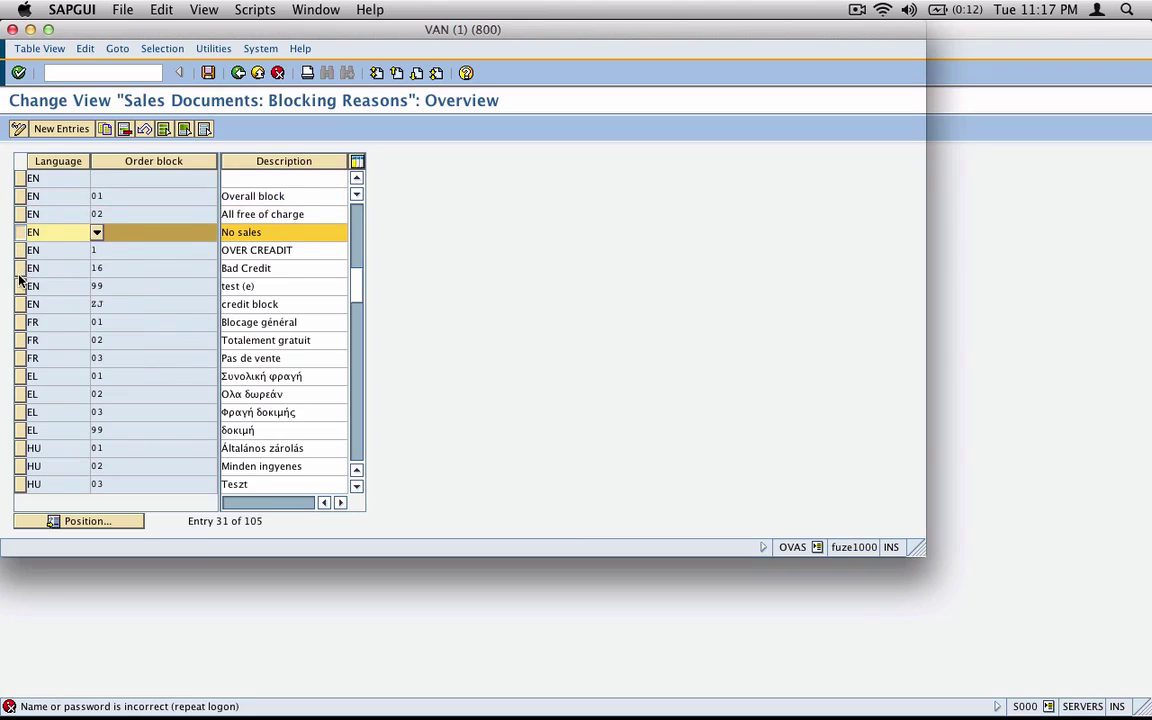
left_click(20, 272)
left_click(20, 287)
left_click(20, 304)
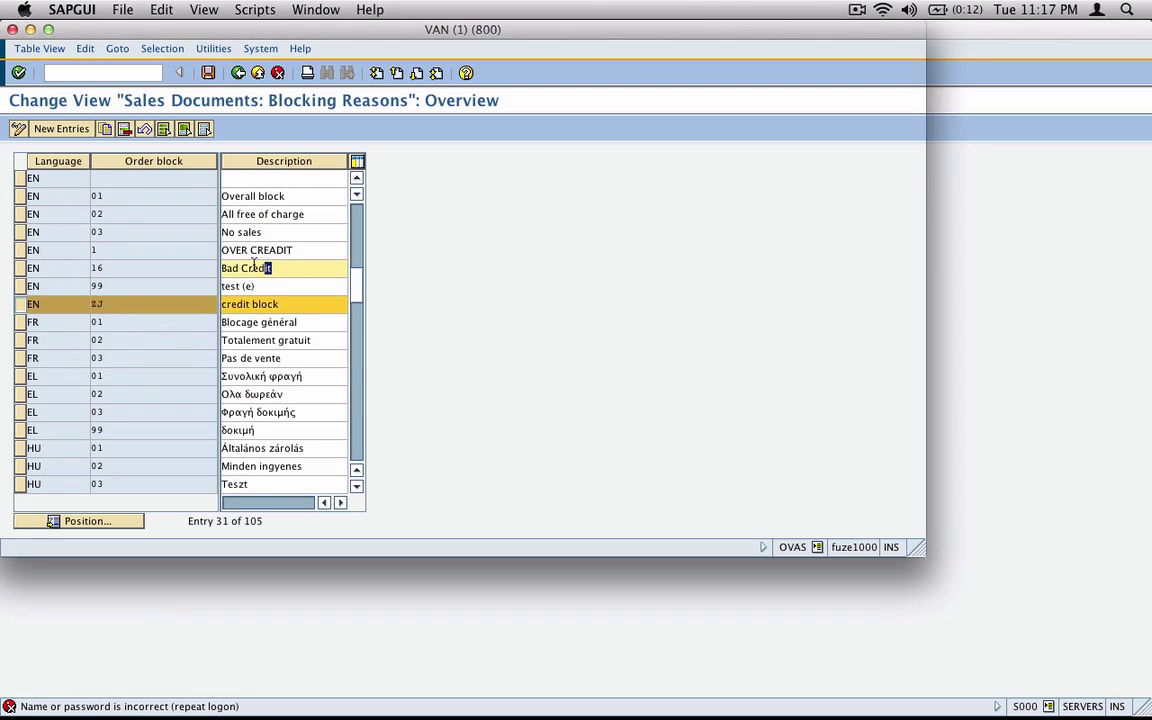
left_click_drag(275, 268, 223, 267)
left_click_drag(298, 196, 214, 198)
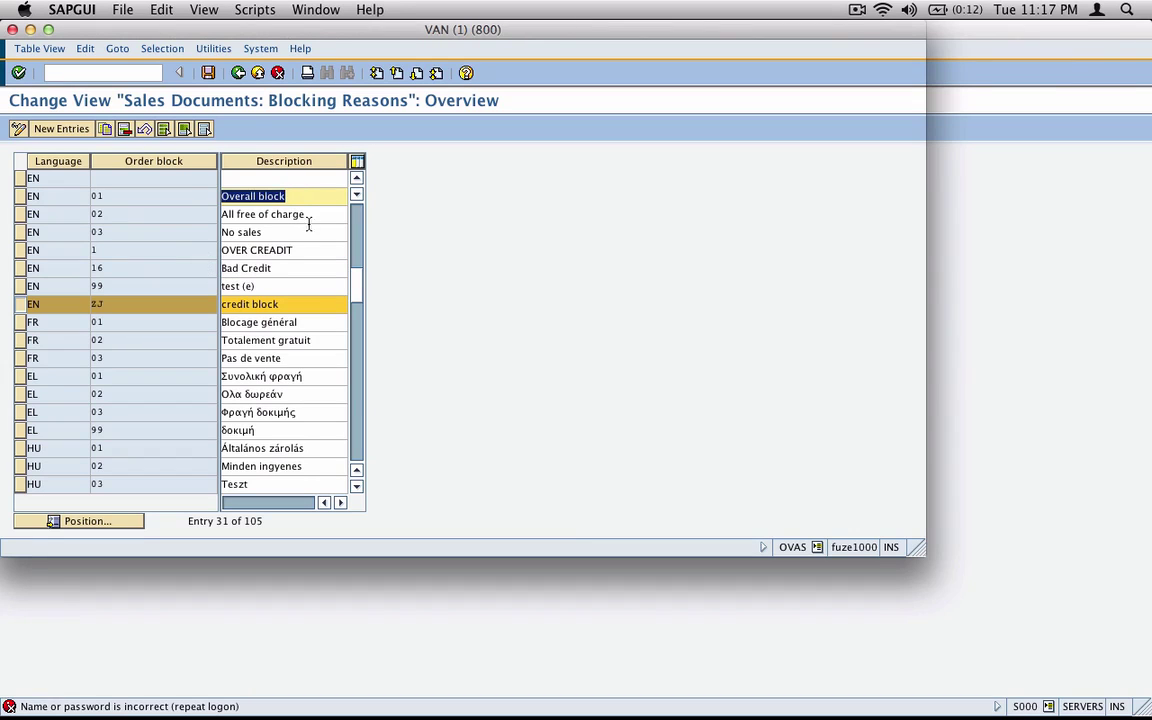
left_click_drag(305, 214, 216, 215)
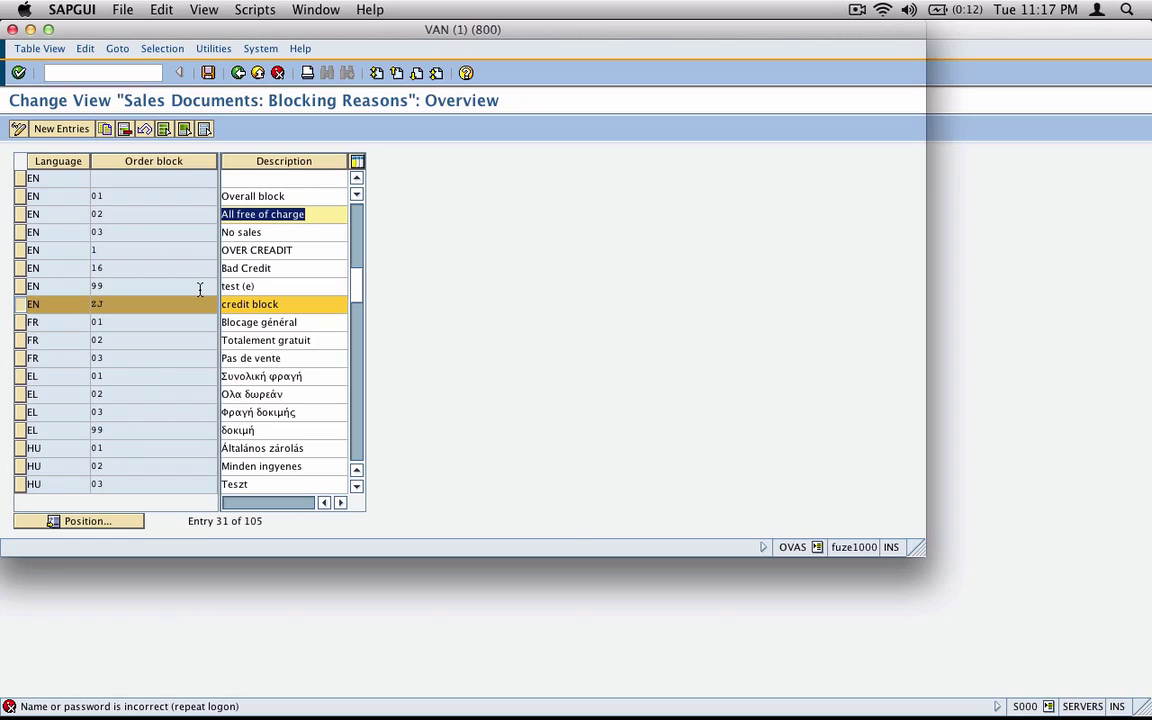
left_click(20, 195)
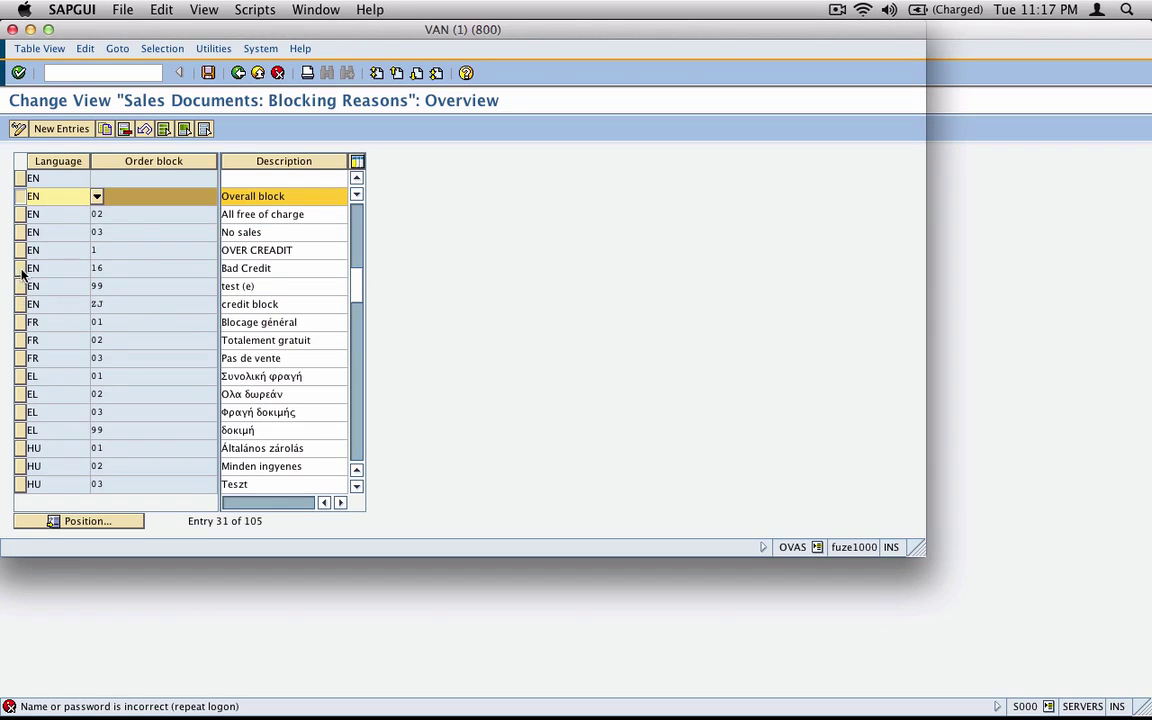
left_click(20, 267)
left_click(159, 268)
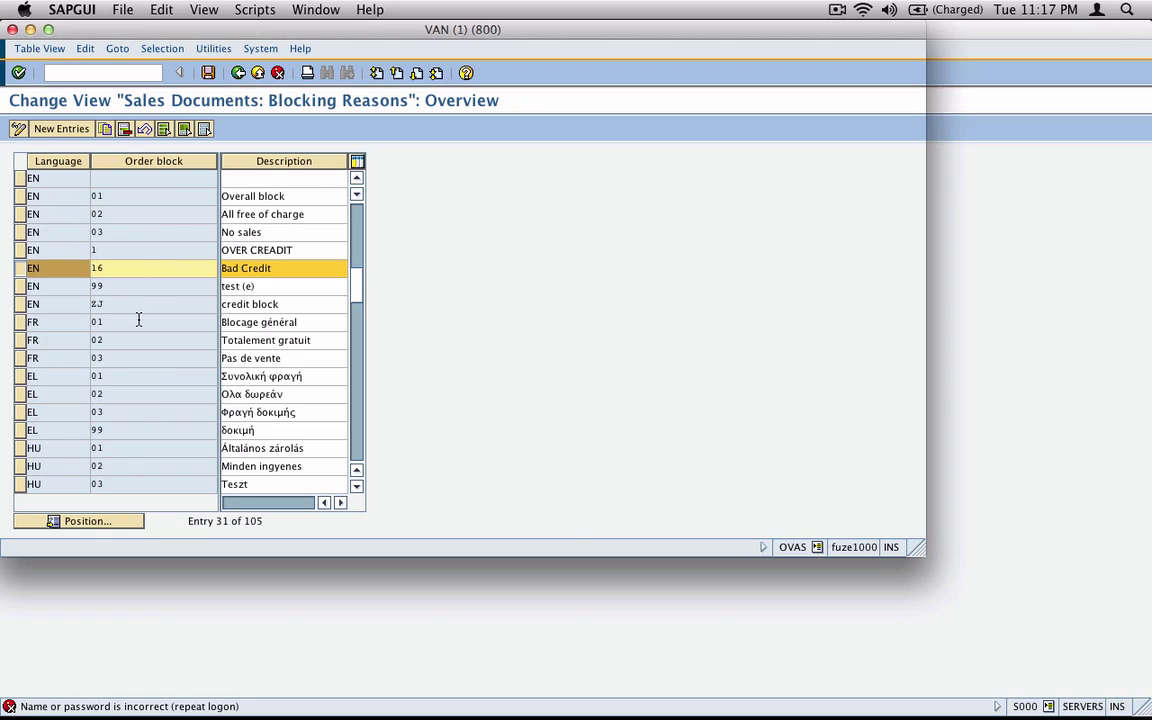
- Leave the blocking reasons table and open the activity Allocate blocking reasons to sales document types
left_click(238, 72)
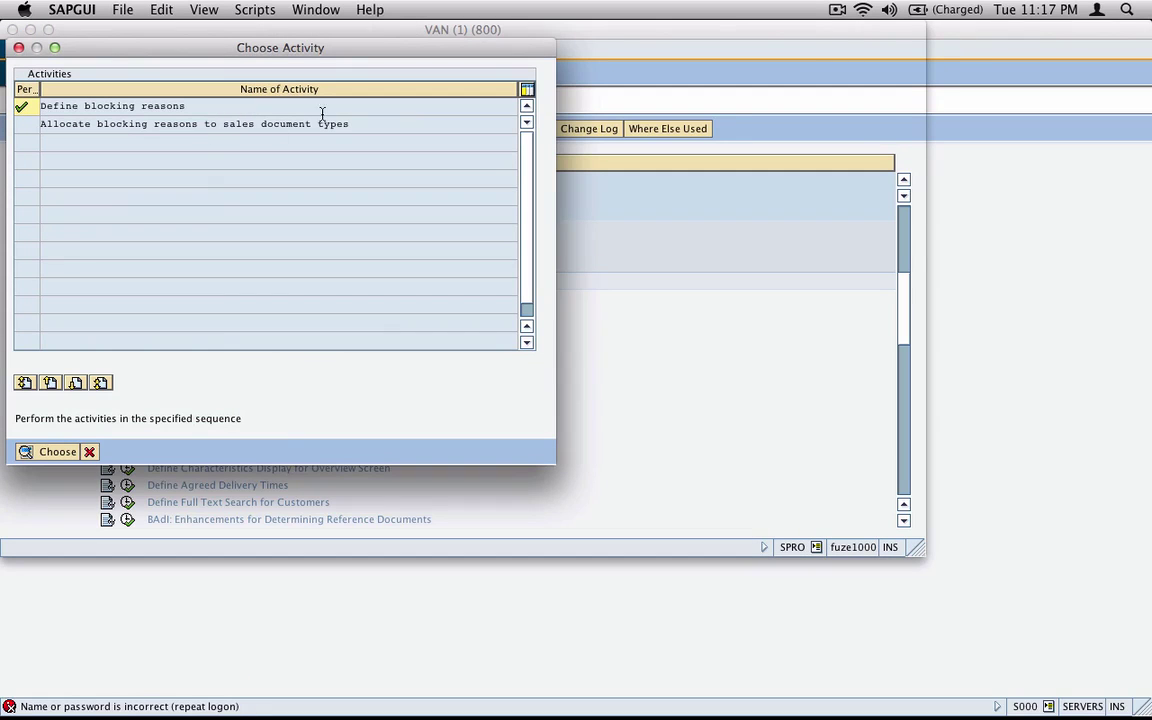
left_click_drag(357, 126, 39, 128)
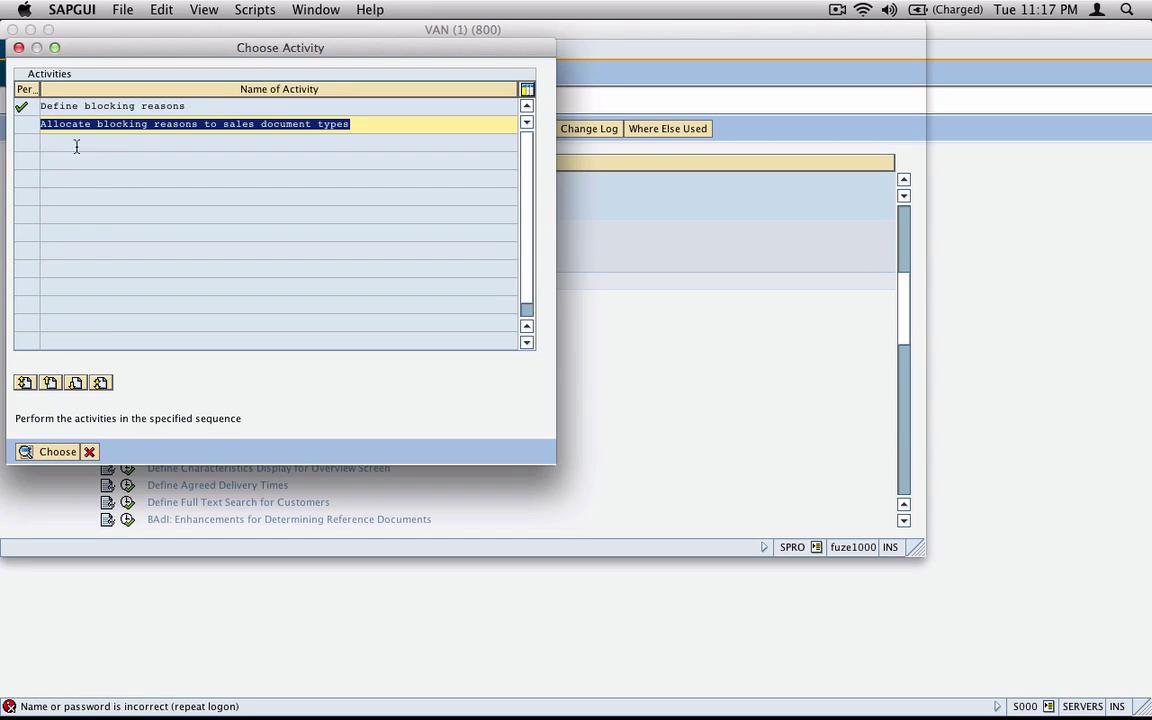
left_click(55, 452)
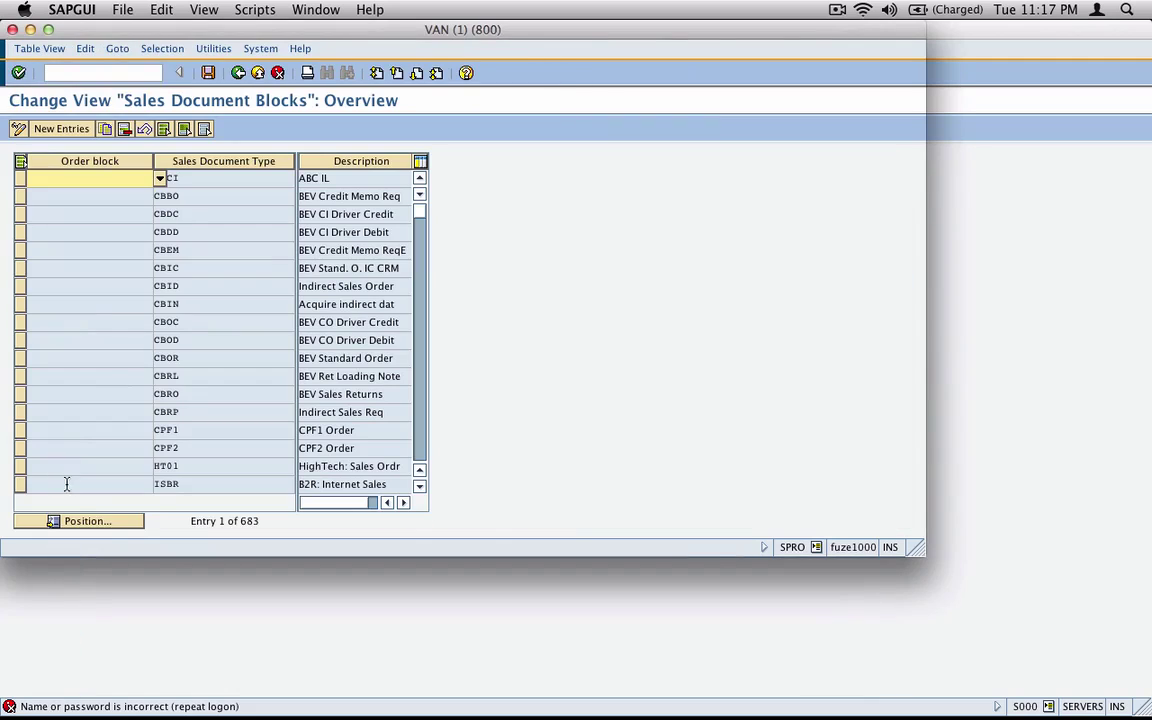
- Position the sales document blocks table at order block 01 and sales document type OR
left_click(107, 524)
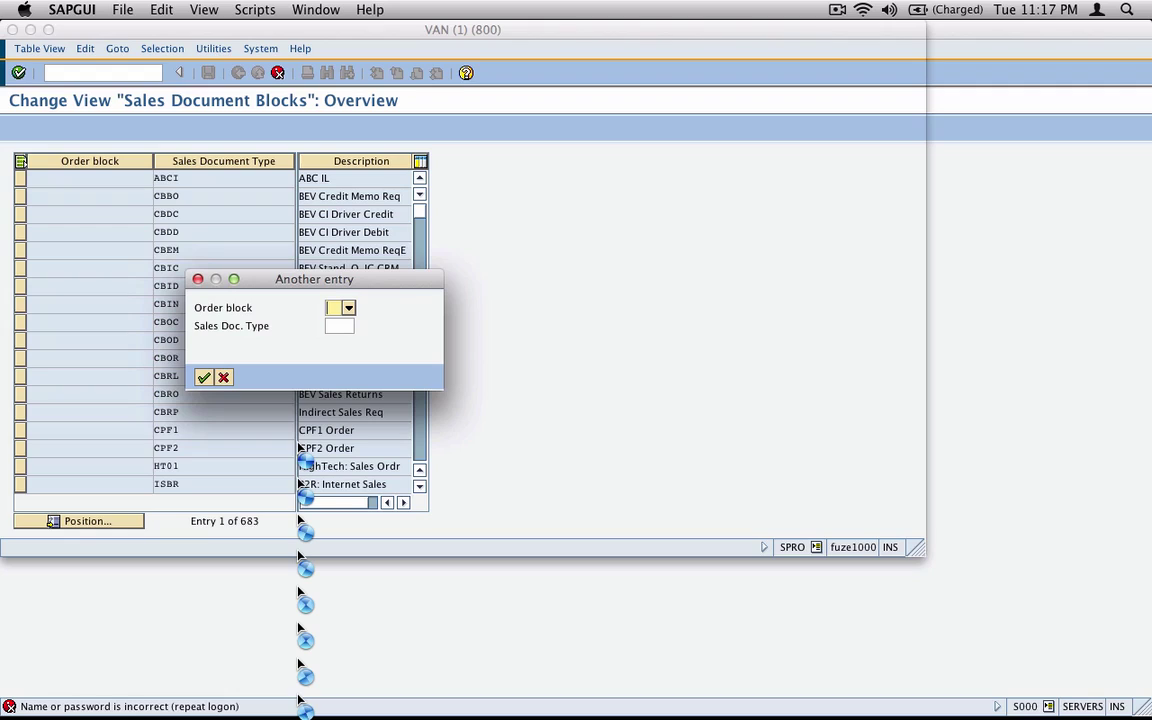
type("01")
key("Tab")
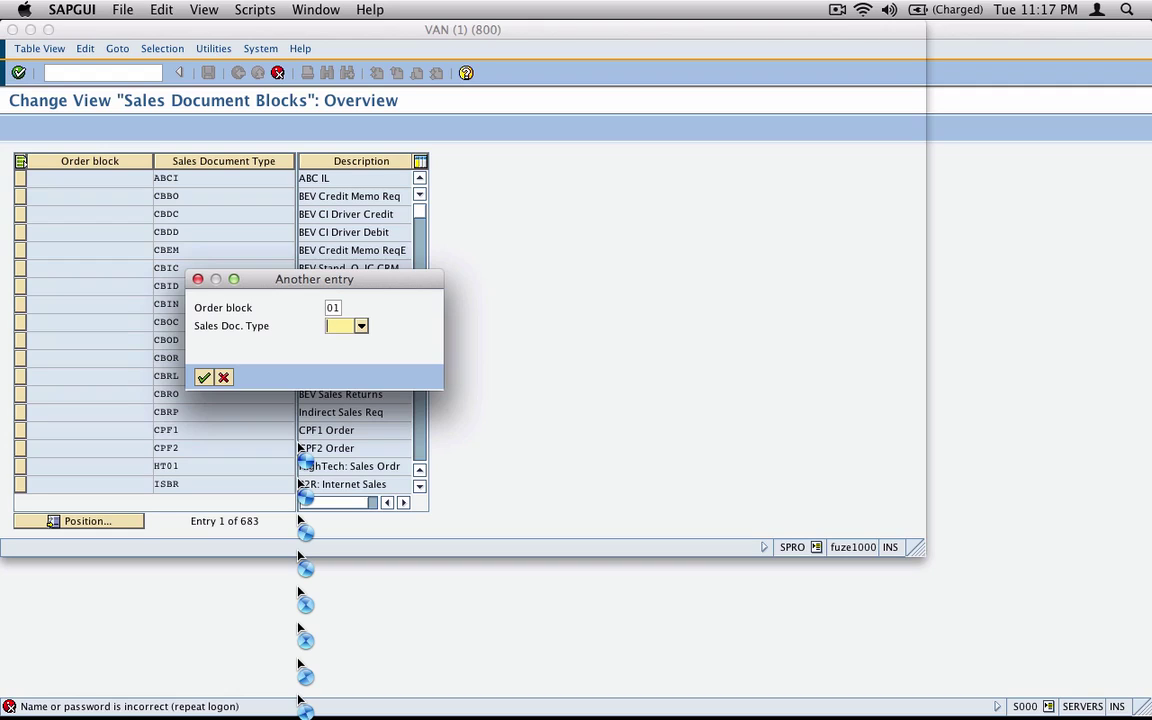
type("or")
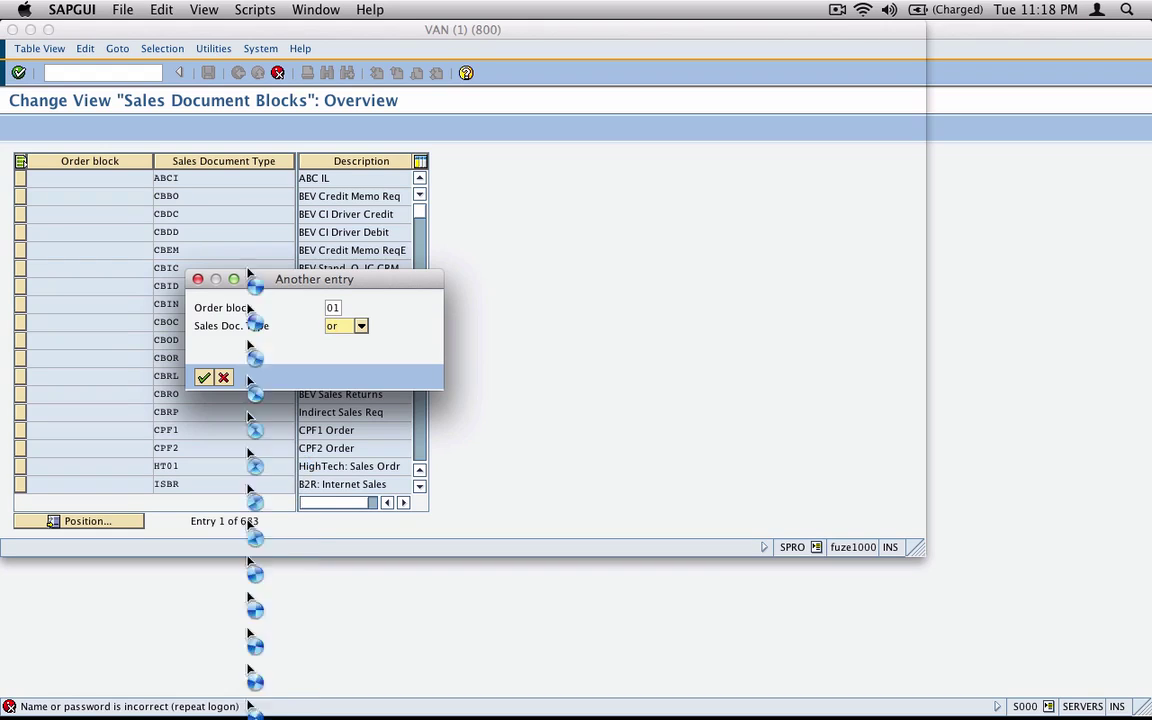
left_click(205, 377)
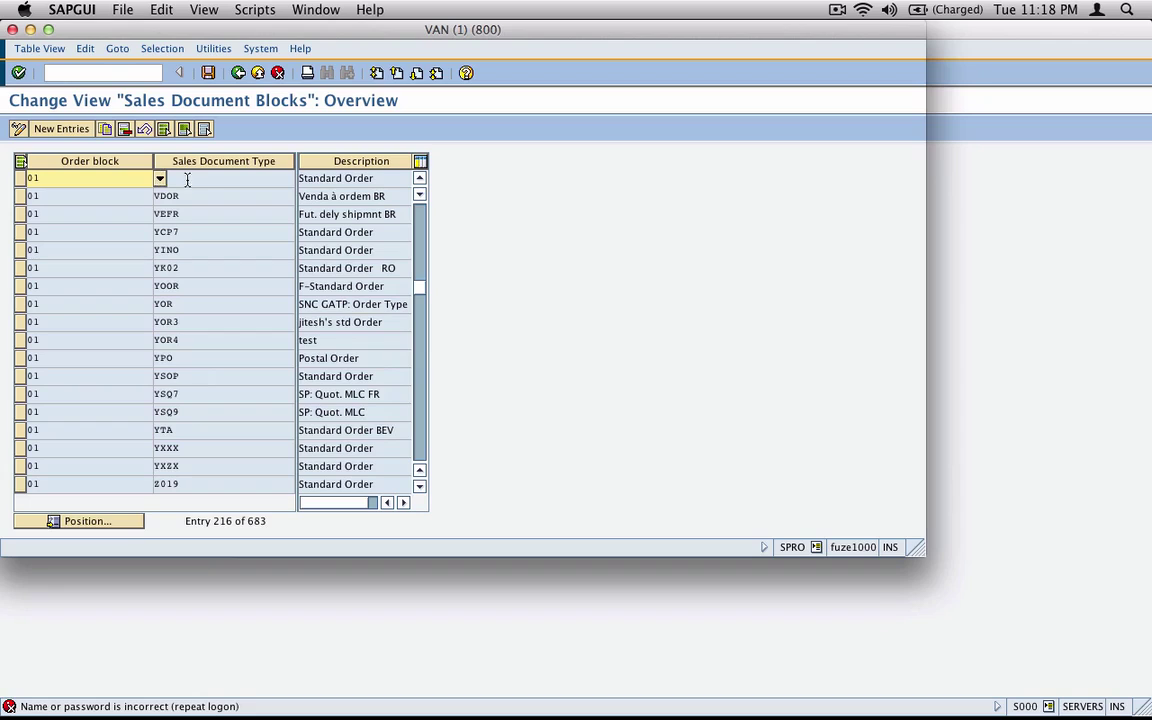
- Examine the allocation of order block 01 to sales document type OR in the Standard Order row
left_click_drag(51, 178, 26, 177)
left_click(210, 182)
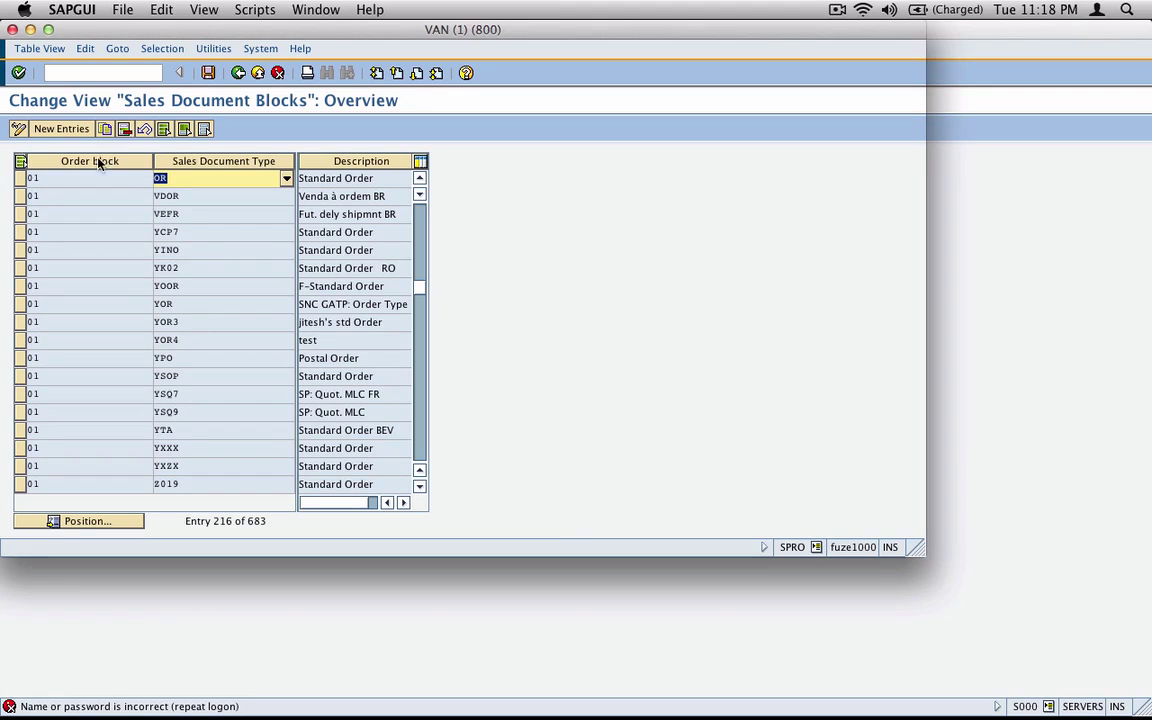
left_click_drag(72, 178, 28, 184)
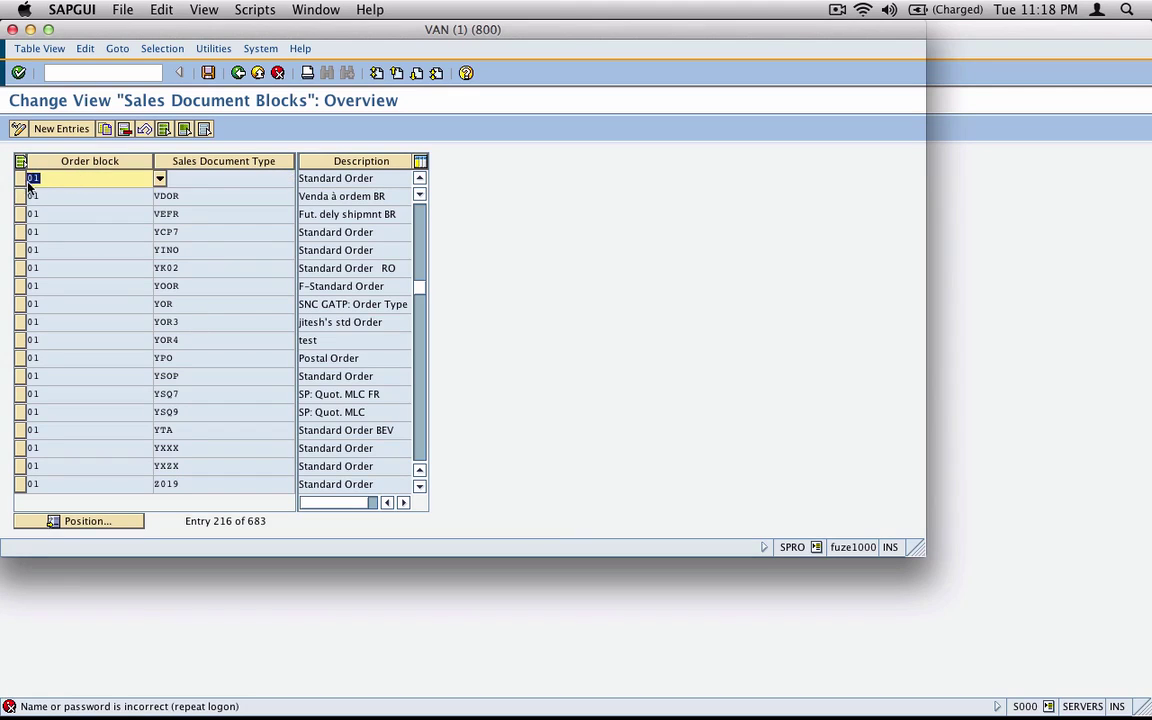
- Examine the sales document types allocated to order block 01, from OR through VDOR and VEFR to YOOR
left_click(214, 178)
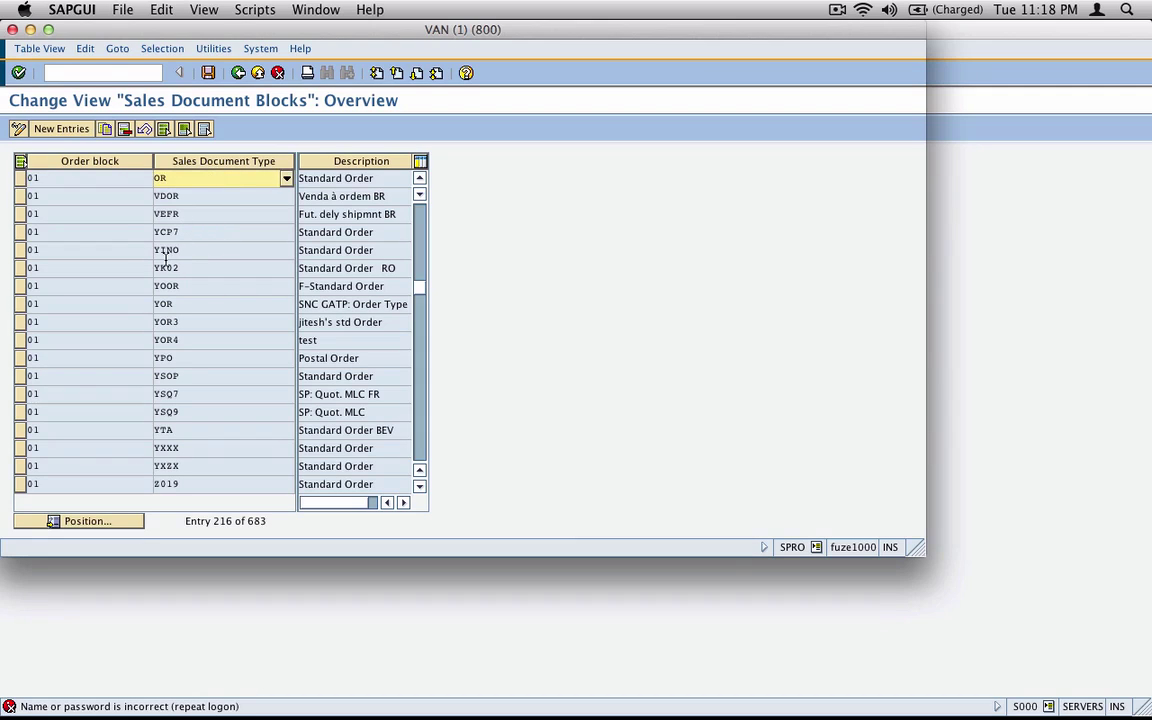
left_click_drag(198, 179, 120, 196)
left_click(190, 196)
left_click(193, 214)
left_click_drag(193, 214, 110, 214)
left_click_drag(20, 178, 30, 362)
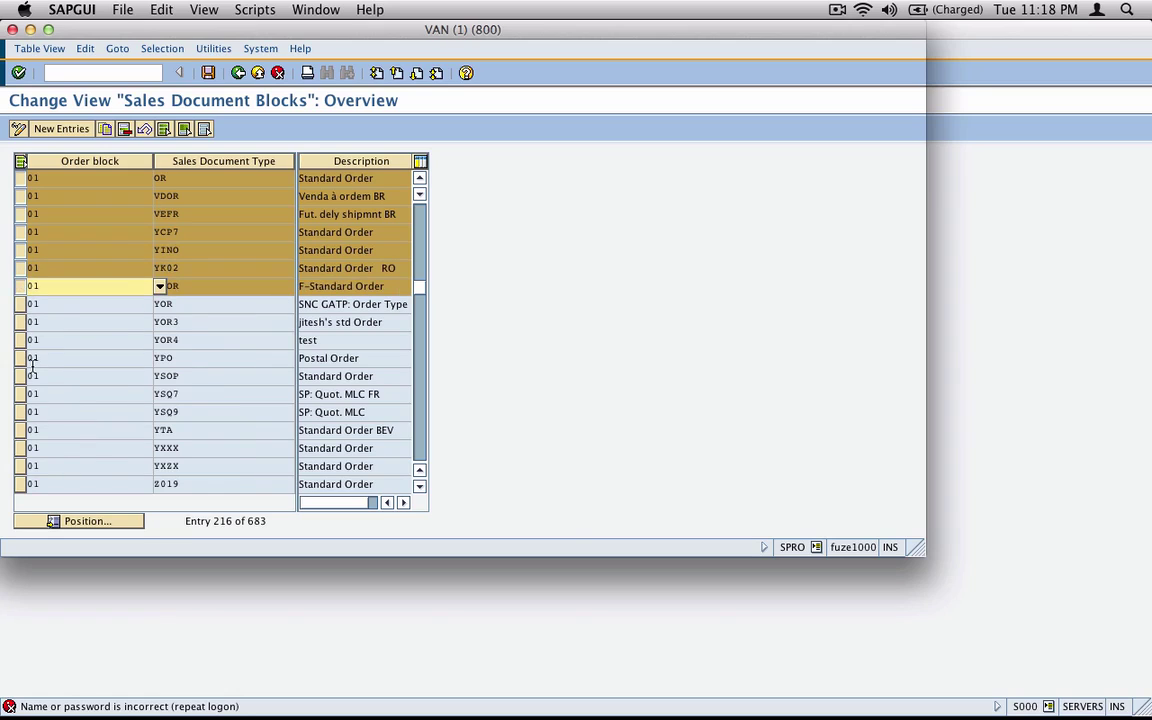
- Search the sales document blocks table for order block 16 with sales document type OR
left_click(112, 521)
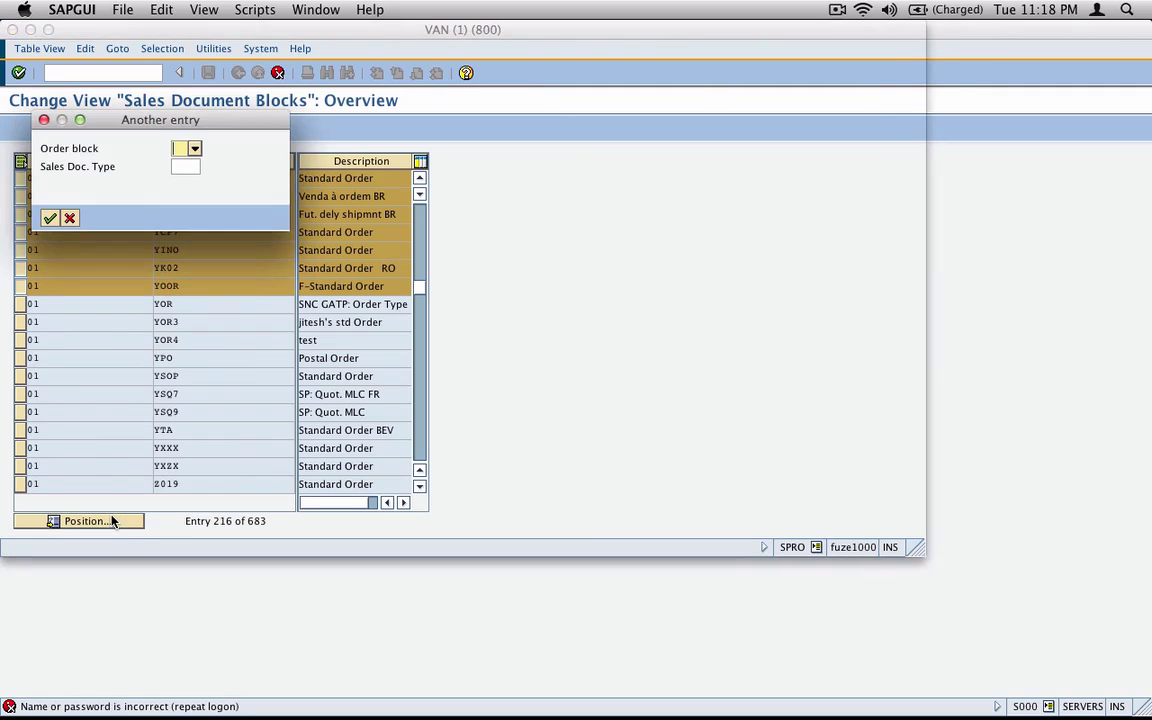
type("16")
key("Return")
left_click(201, 178)
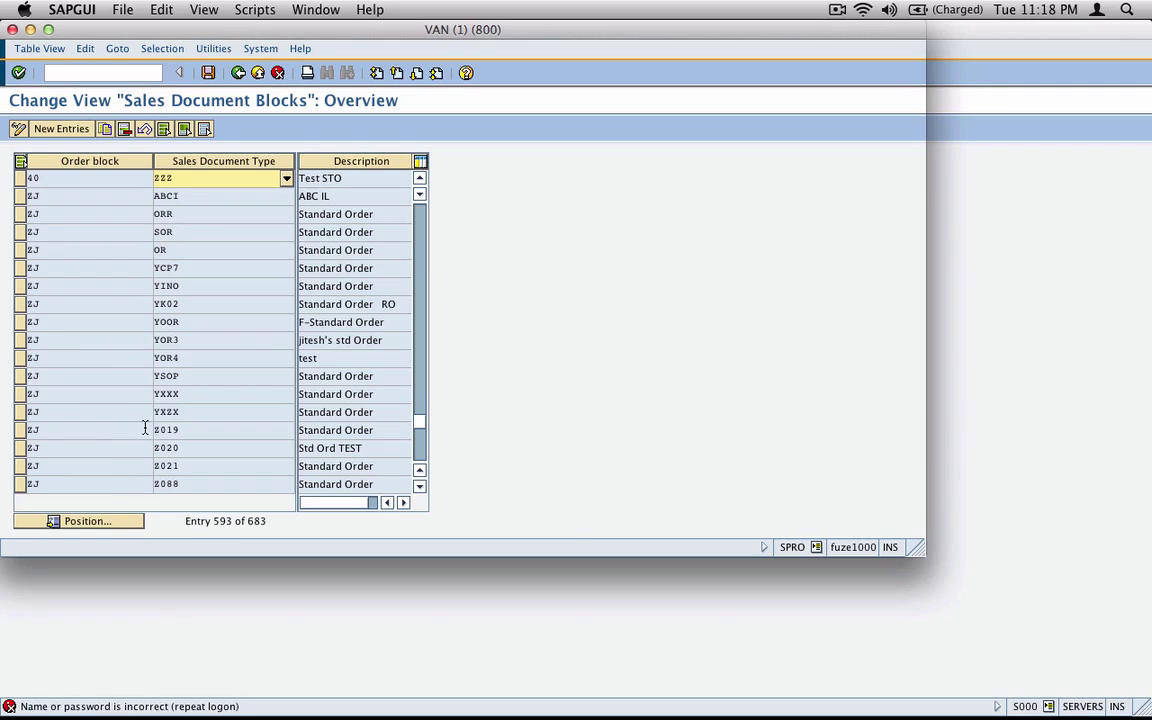
left_click(127, 522)
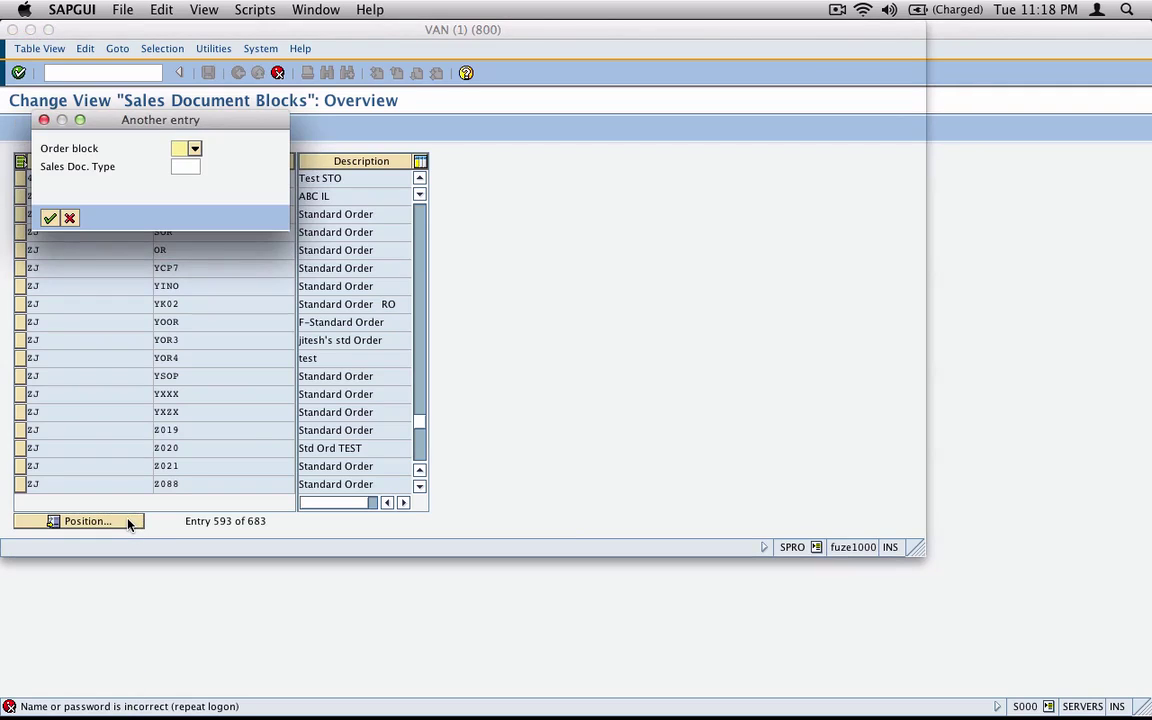
type("16")
key("Tab")
type("or")
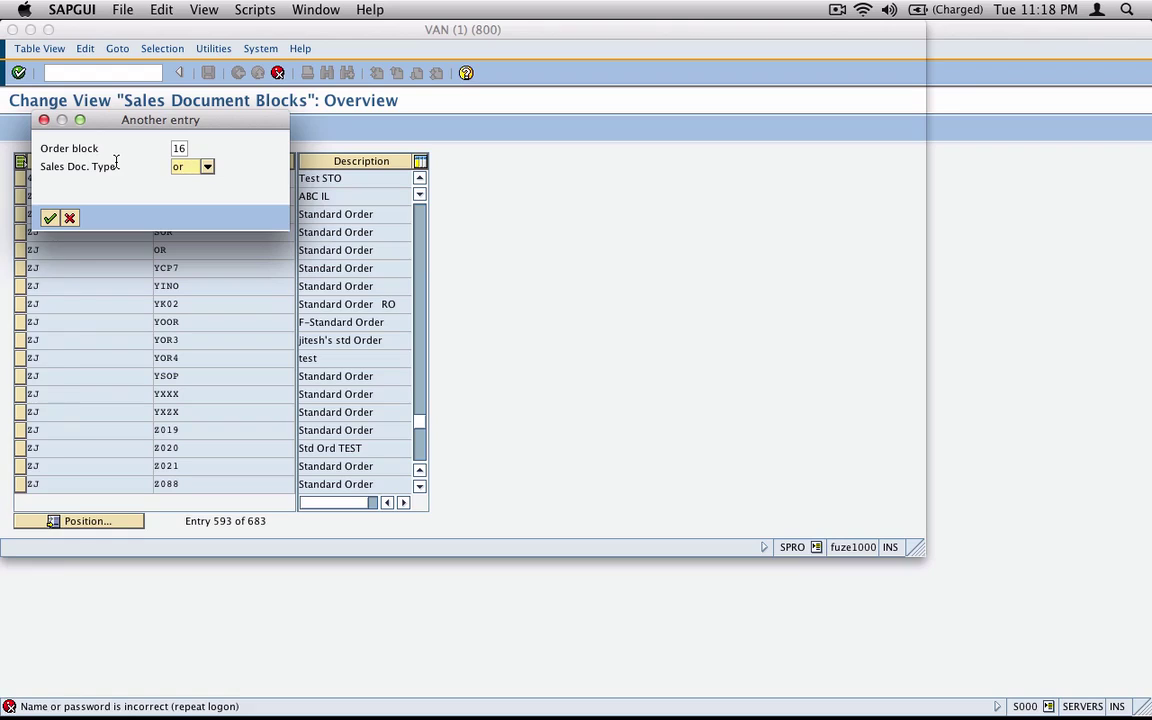
left_click(49, 218)
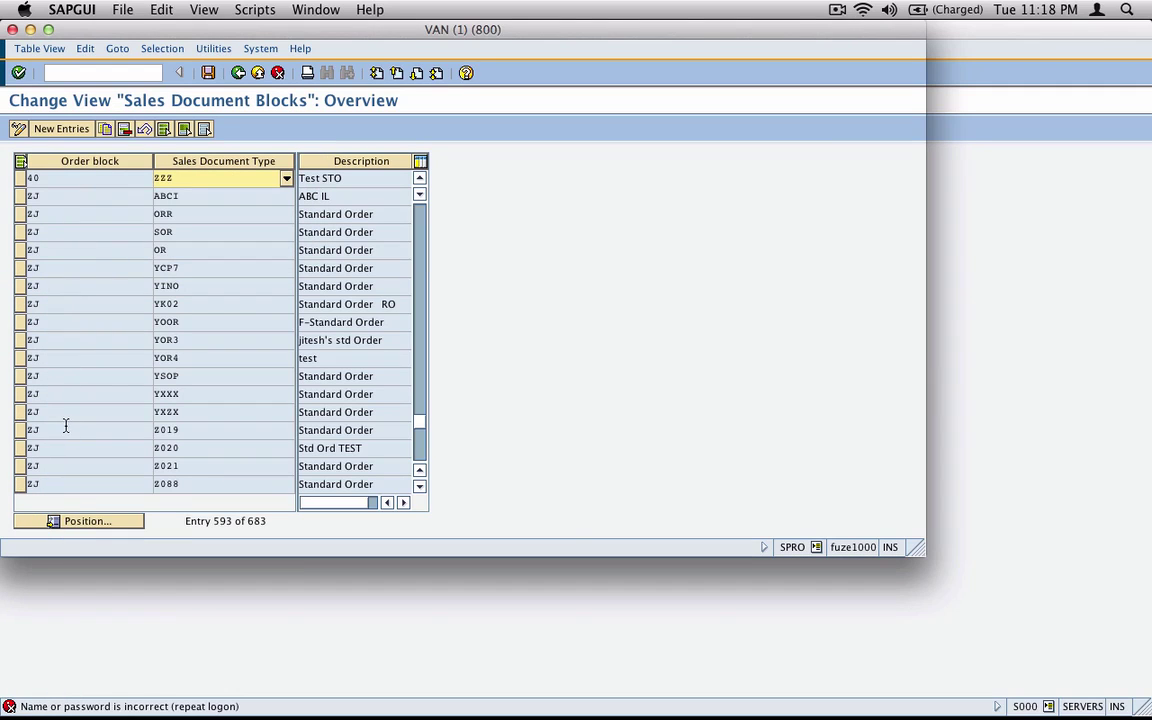
- Add a new entry allocating order block 16 to sales document type OR and save it in the proposed customizing request
left_click(60, 128)
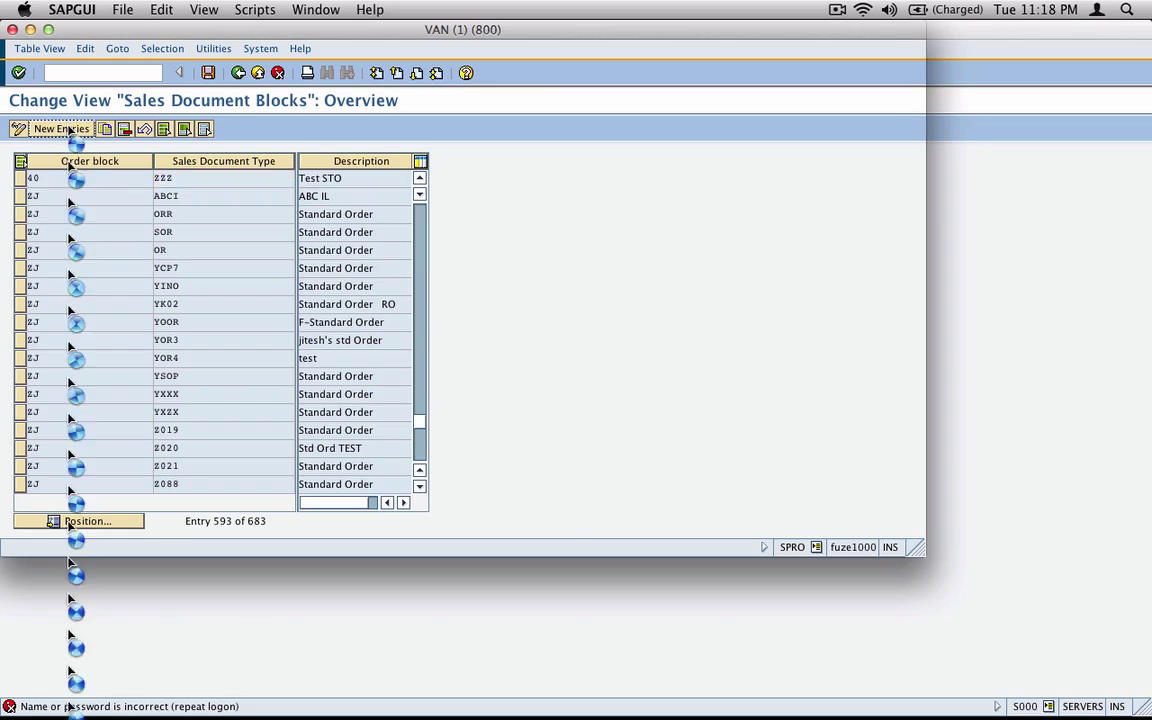
type("1")
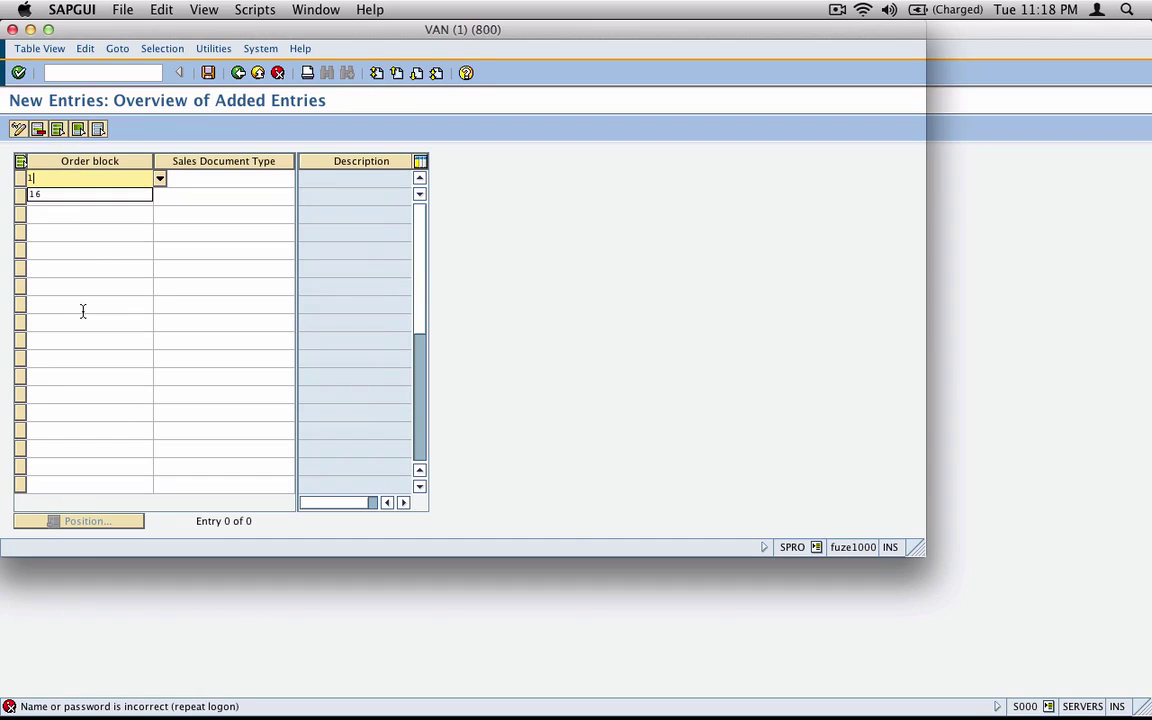
type("6")
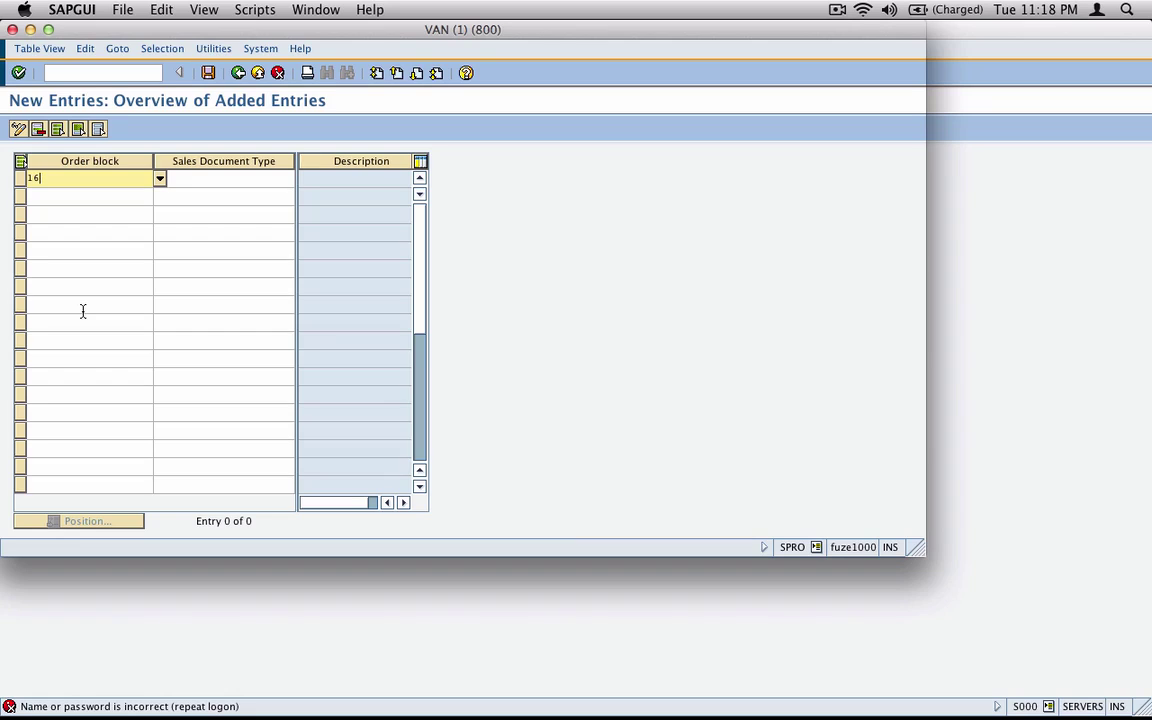
key("Tab")
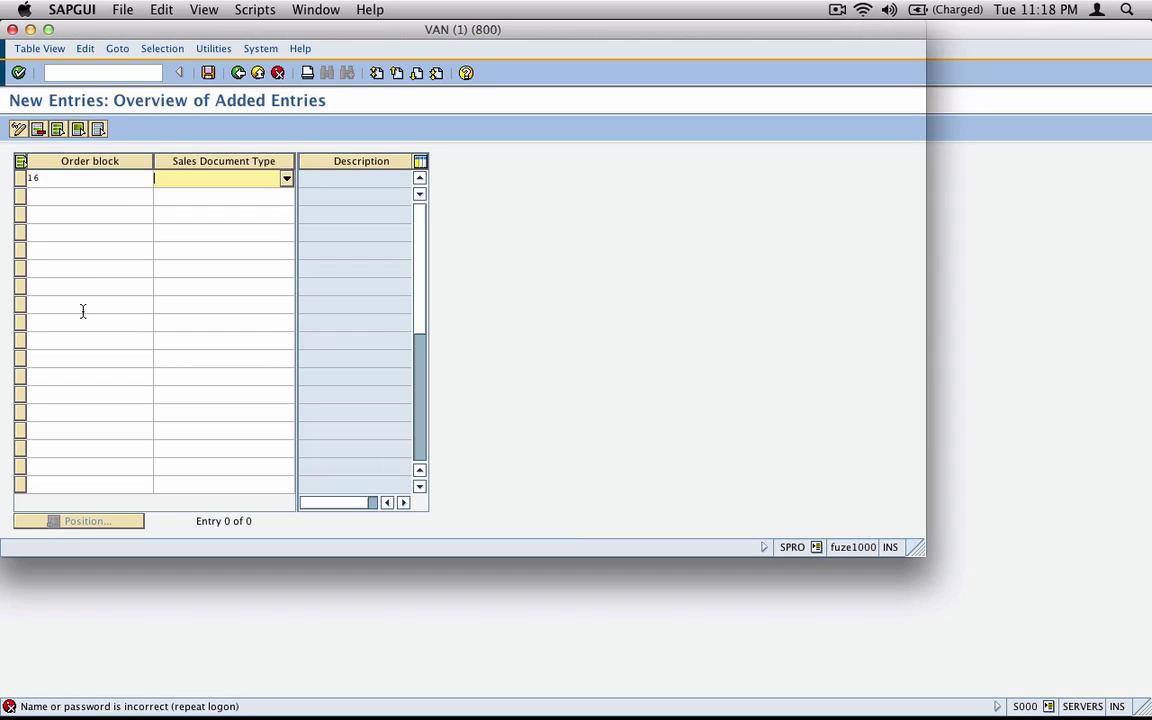
type("or")
left_click(208, 72)
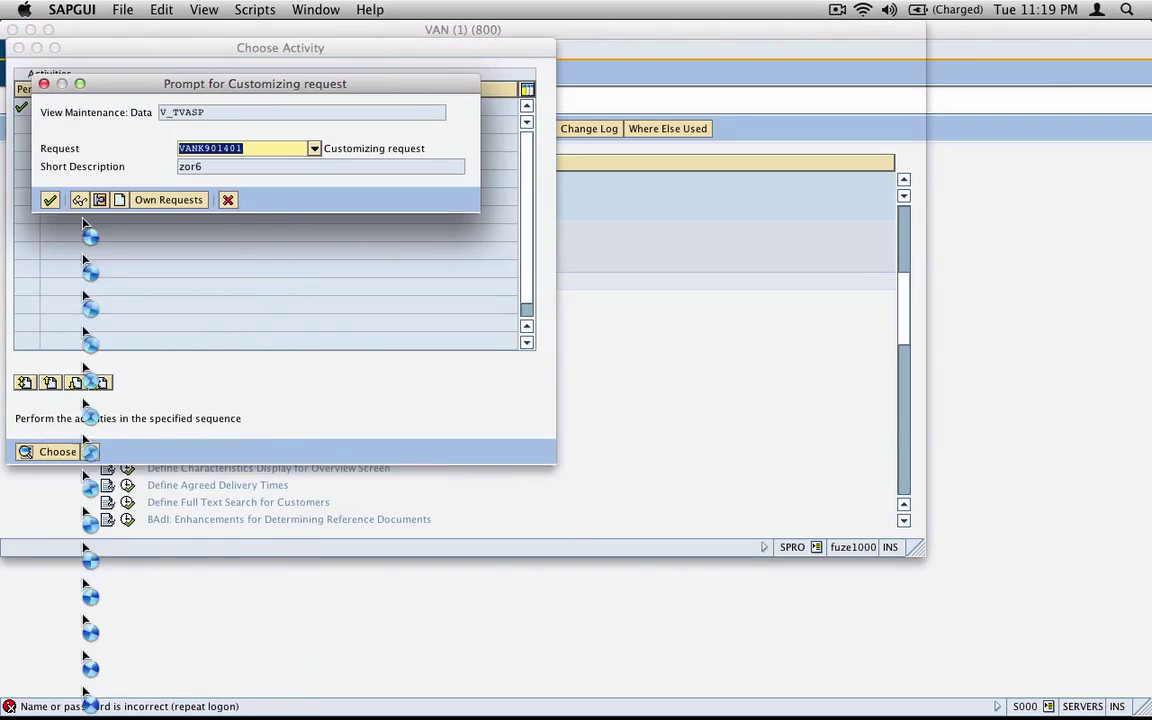
left_click(50, 201)
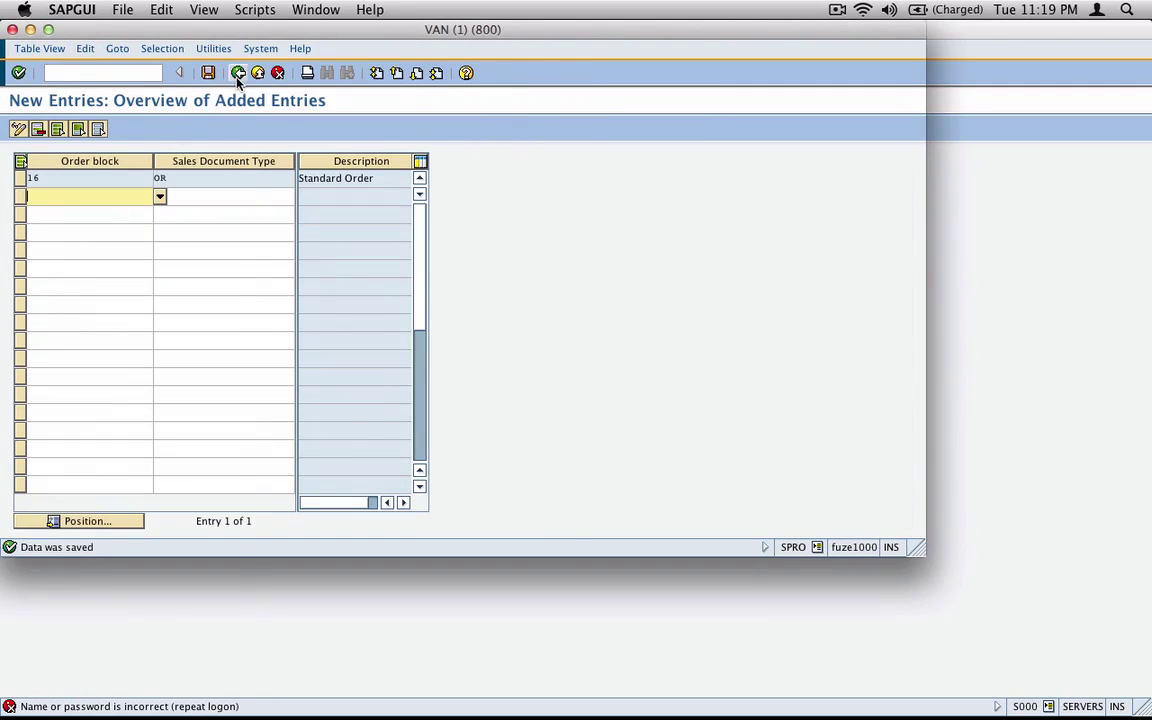
- Leave the new entries and the blocking reason activities and return to the SAP Easy Access screen
left_click(238, 74)
left_click(238, 74)
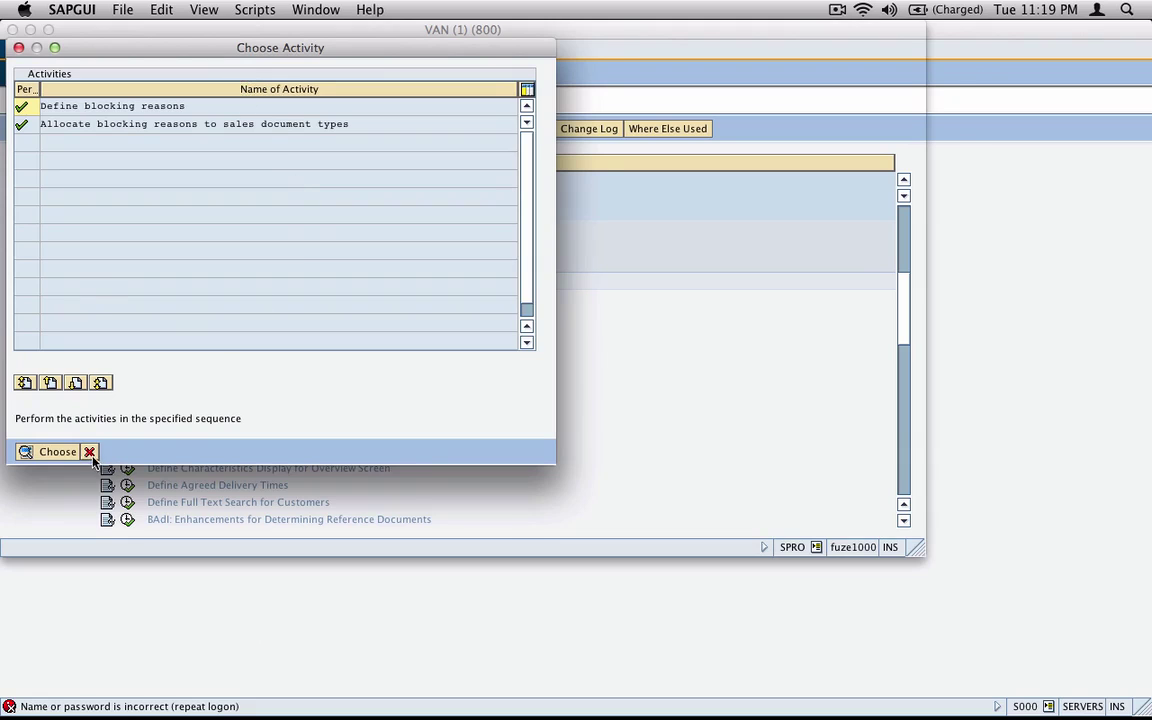
left_click(90, 453)
left_click(238, 72)
left_click(238, 72)
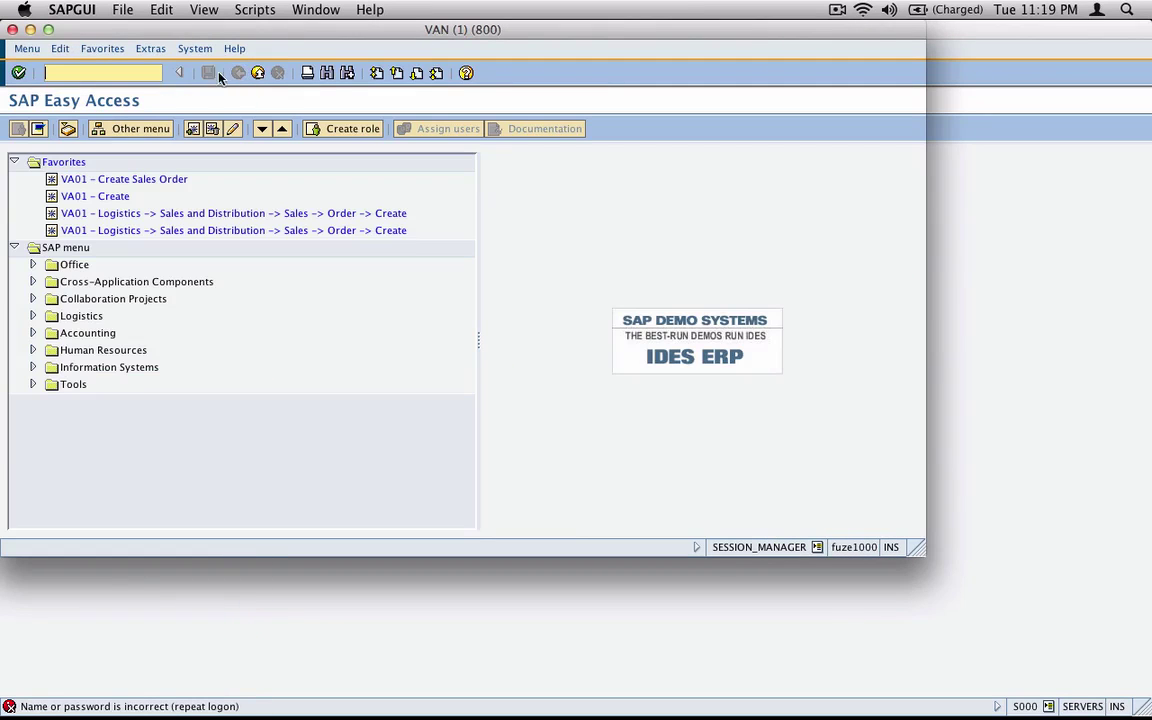
- Start a standard order in transaction VA01 and enter the blocked customer's number as sold-to party
type("va")
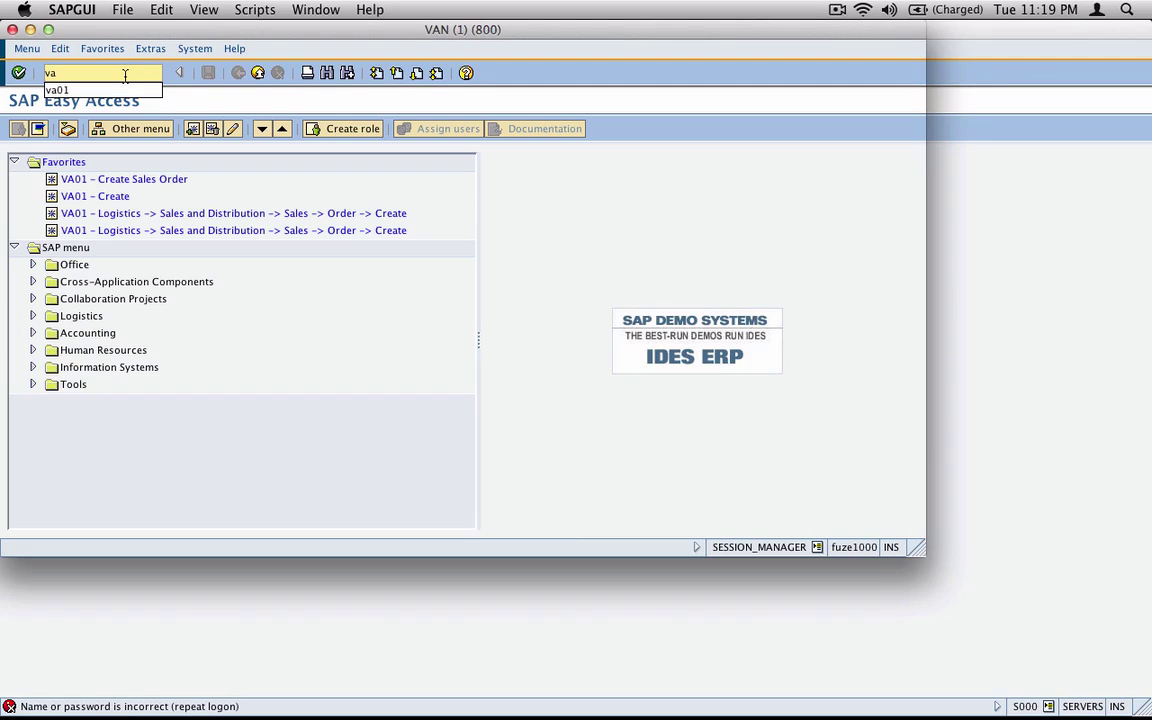
type("01")
key("Return")
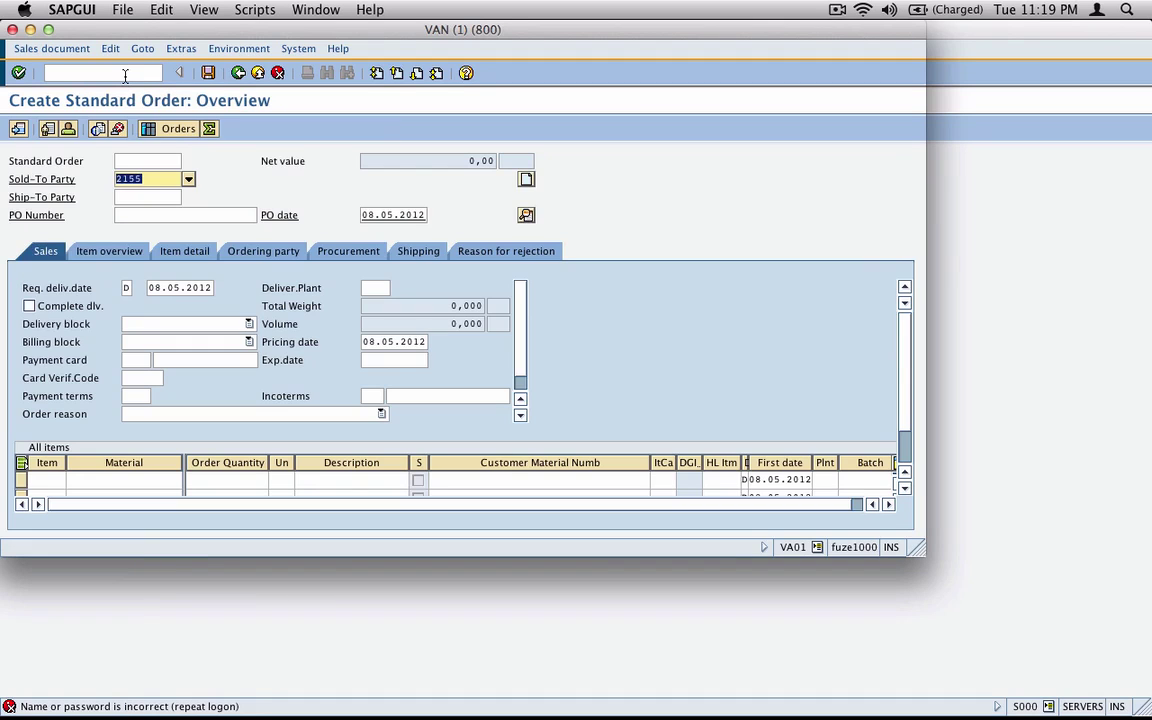
type("6540")
key("Return")
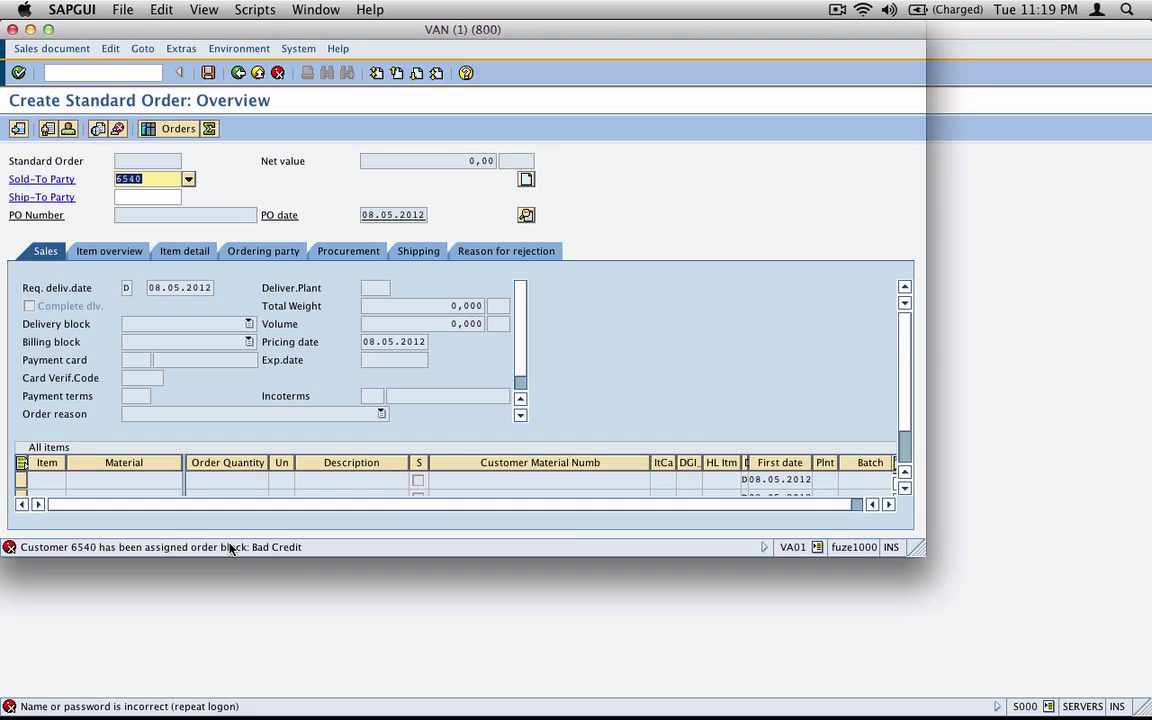
- Open the customer's sales area block details in transaction VD05 for sales organization 1000, distribution channel 10 and division 00
left_click(140, 73)
type("/n")
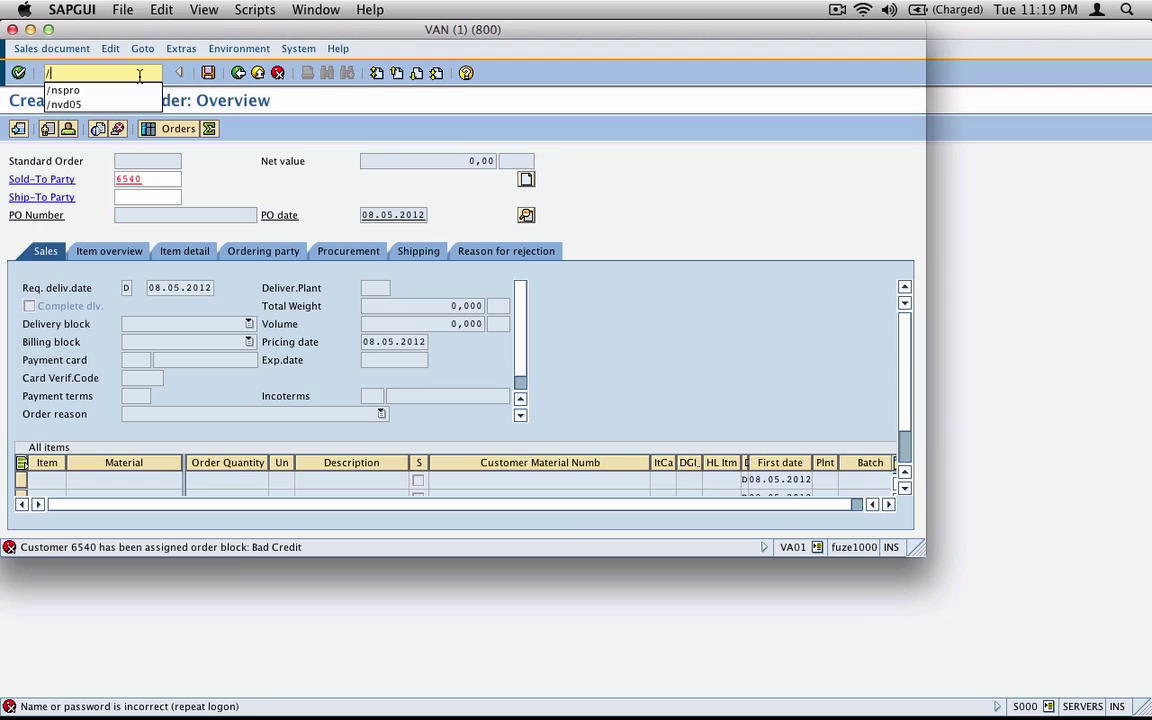
type("vd")
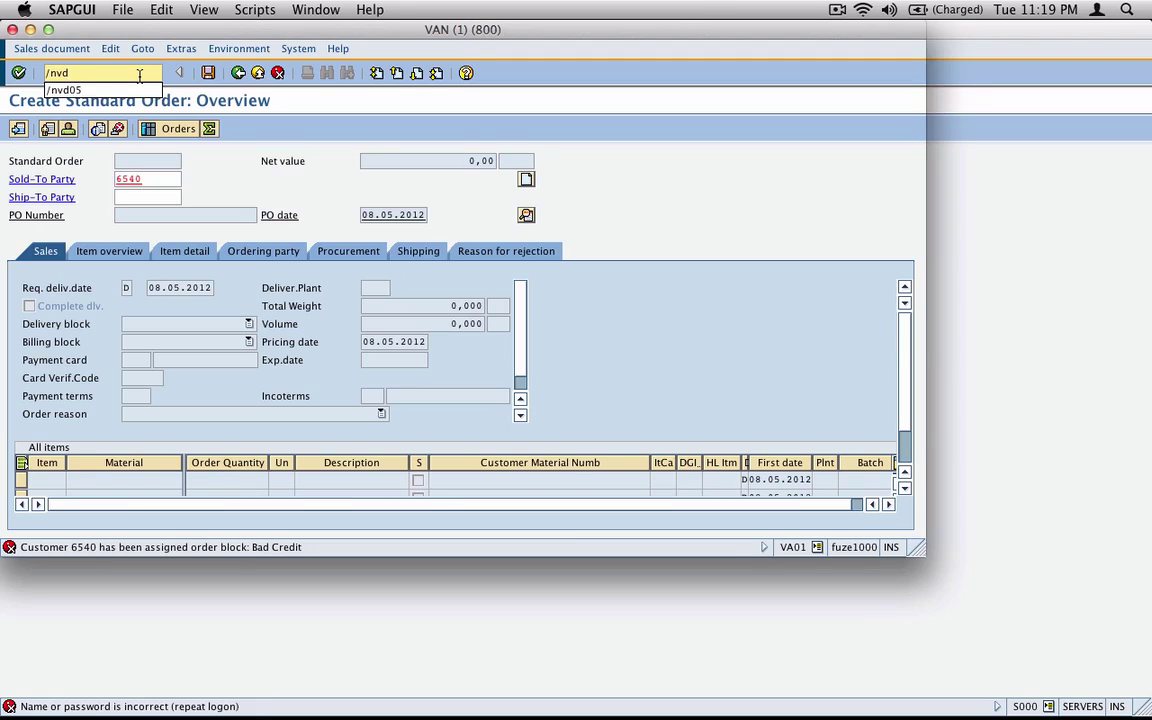
type("05")
key("Return")
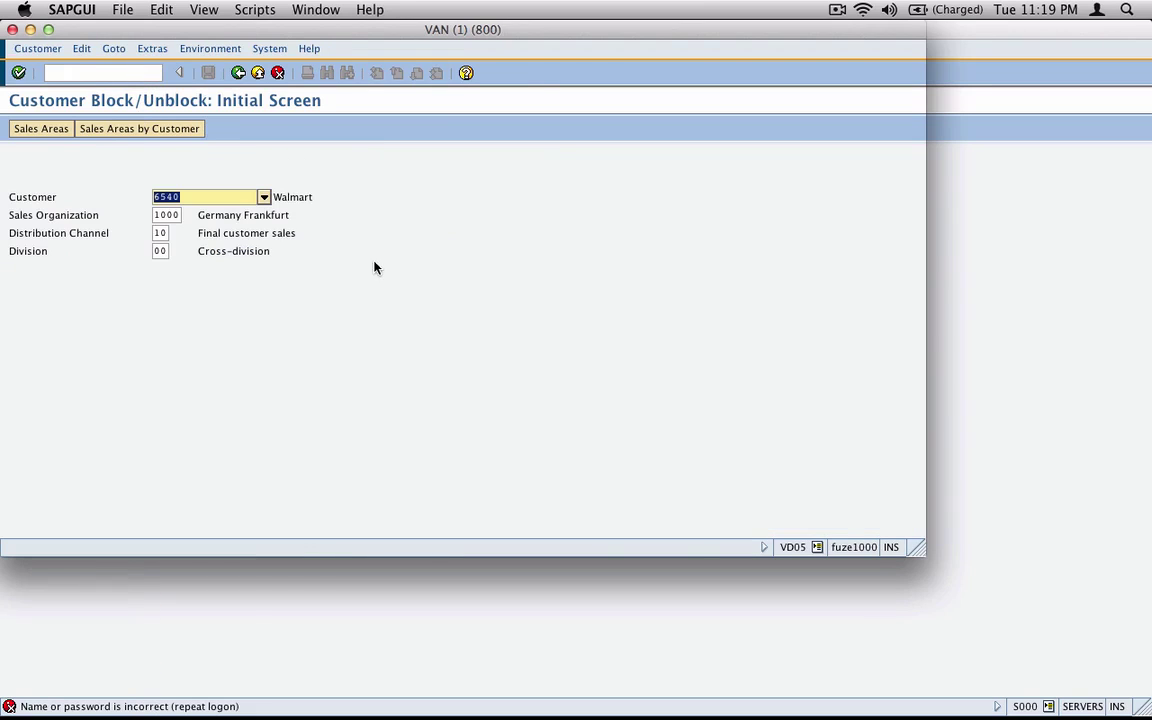
left_click(19, 72)
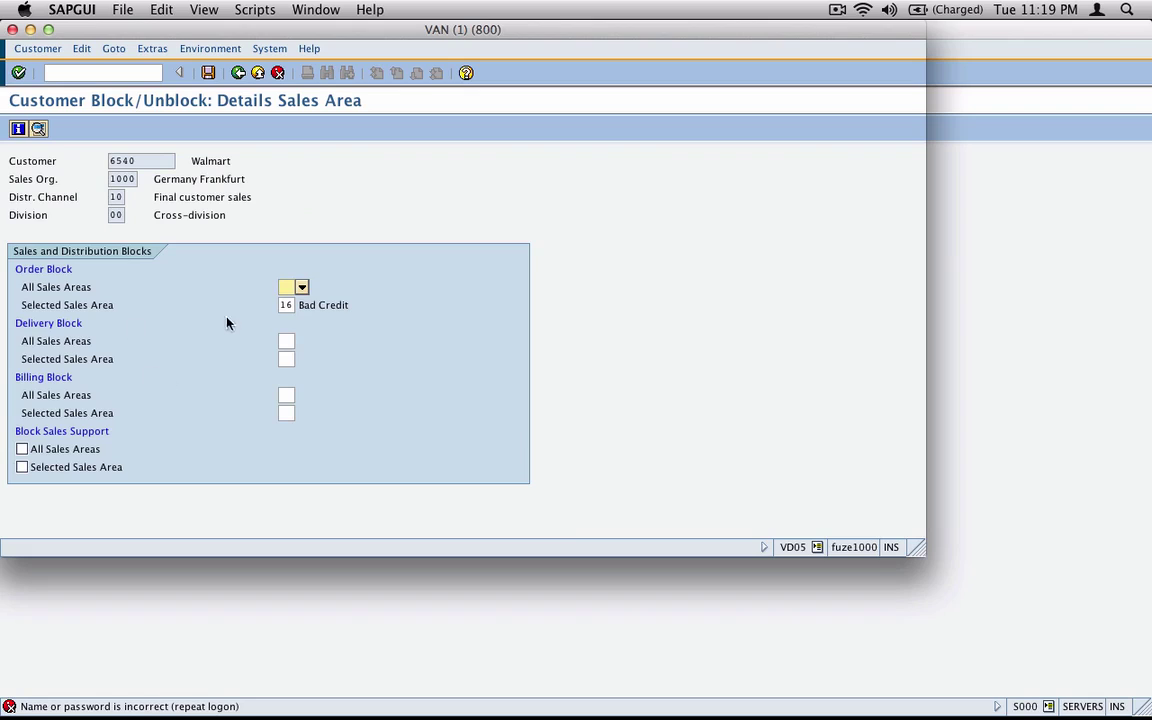
- Clear the customer's order block for the selected sales area and go through the delivery and billing block fields
left_click_drag(281, 305, 309, 306)
key("BackSpace")
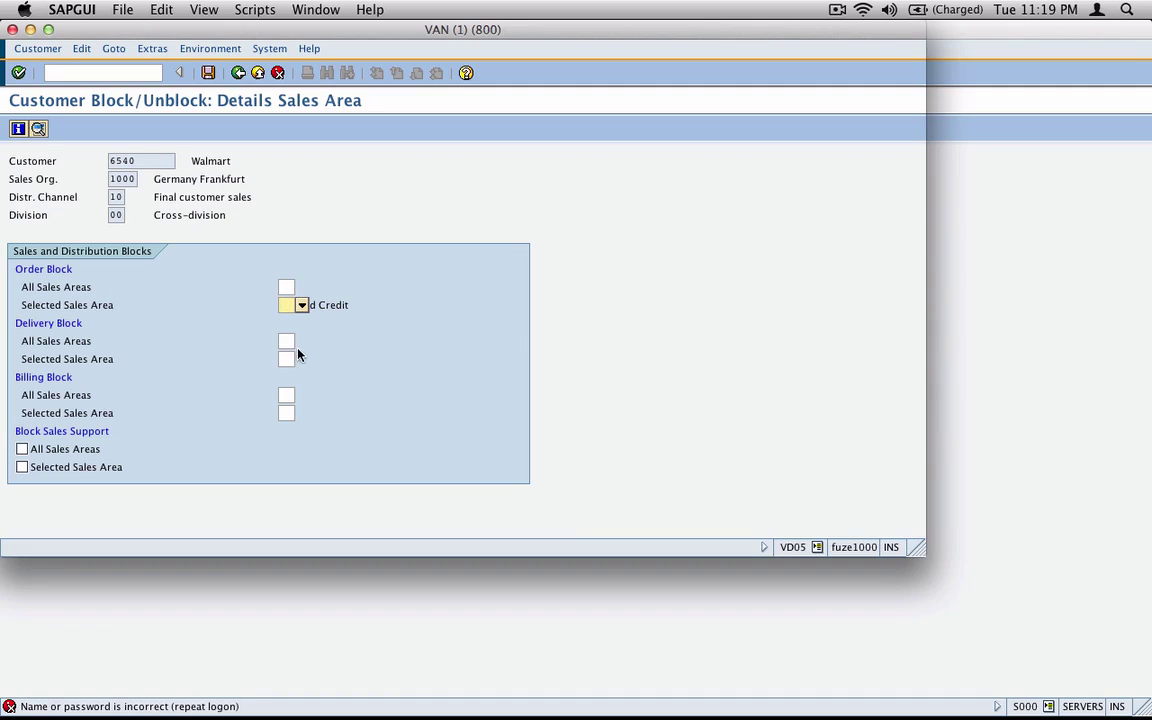
left_click(287, 341)
left_click(288, 395)
- Open the SAP Reference IMG in transaction SPRO and select Define And Assign Reason For Blocking under Sales and Distribution, Sales, Sales Documents
left_click(140, 73)
type("/")
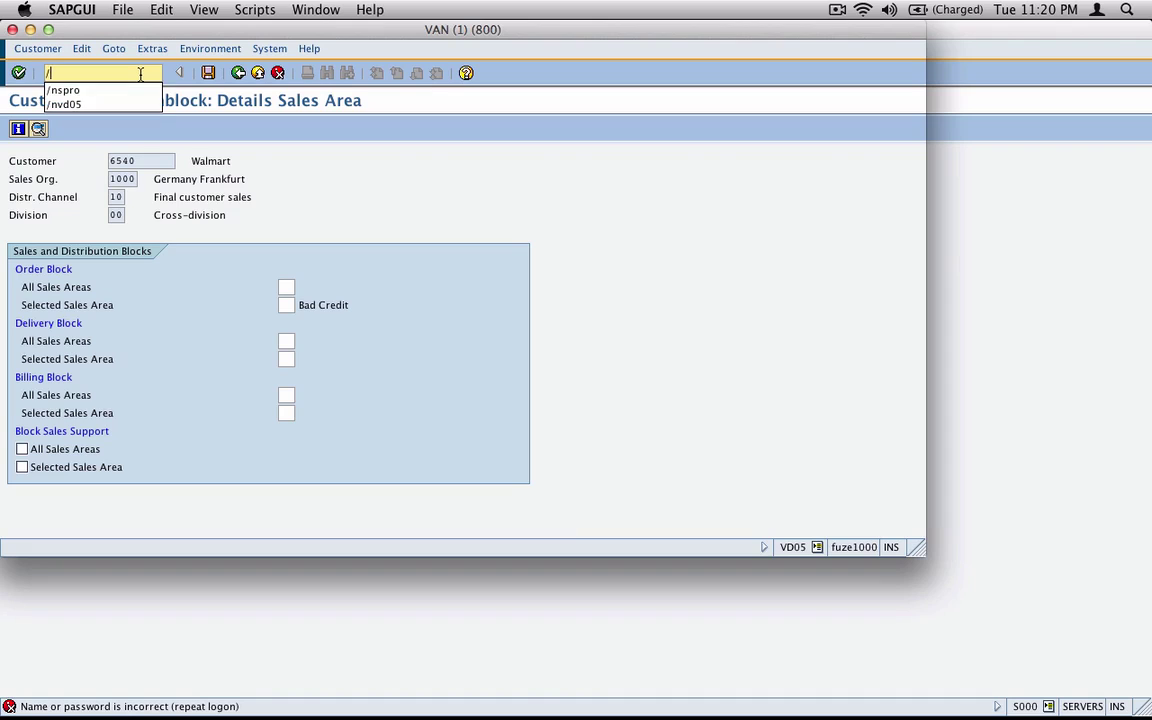
type("nspro")
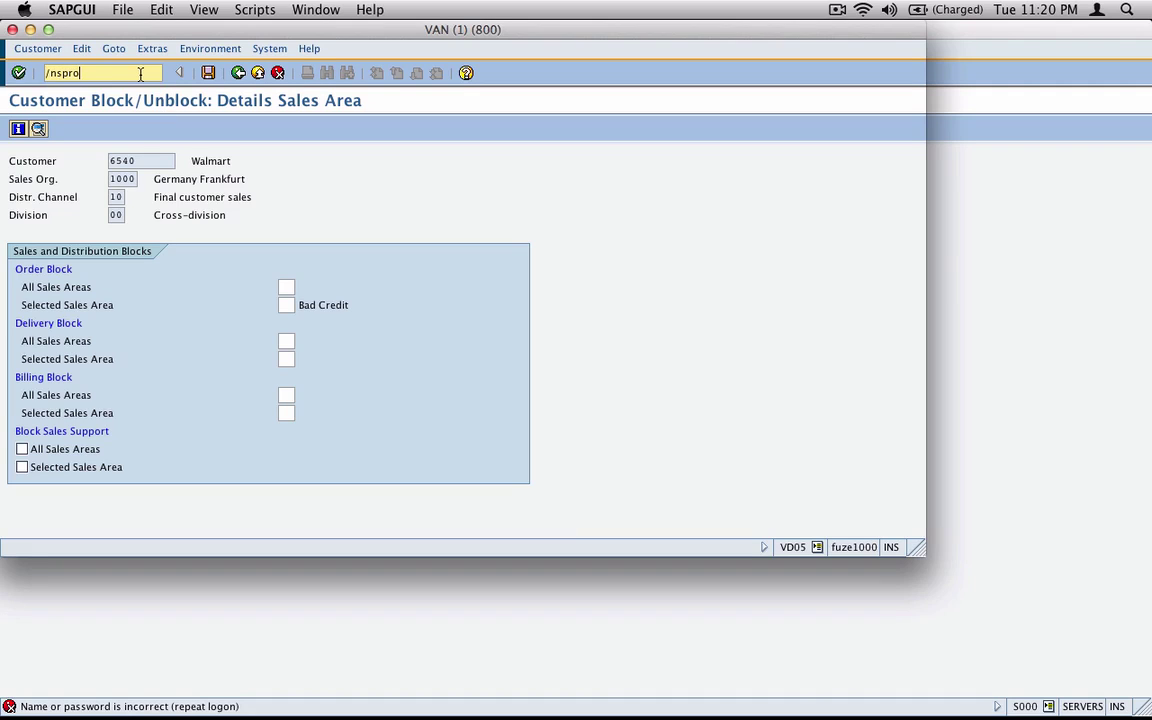
key("Return")
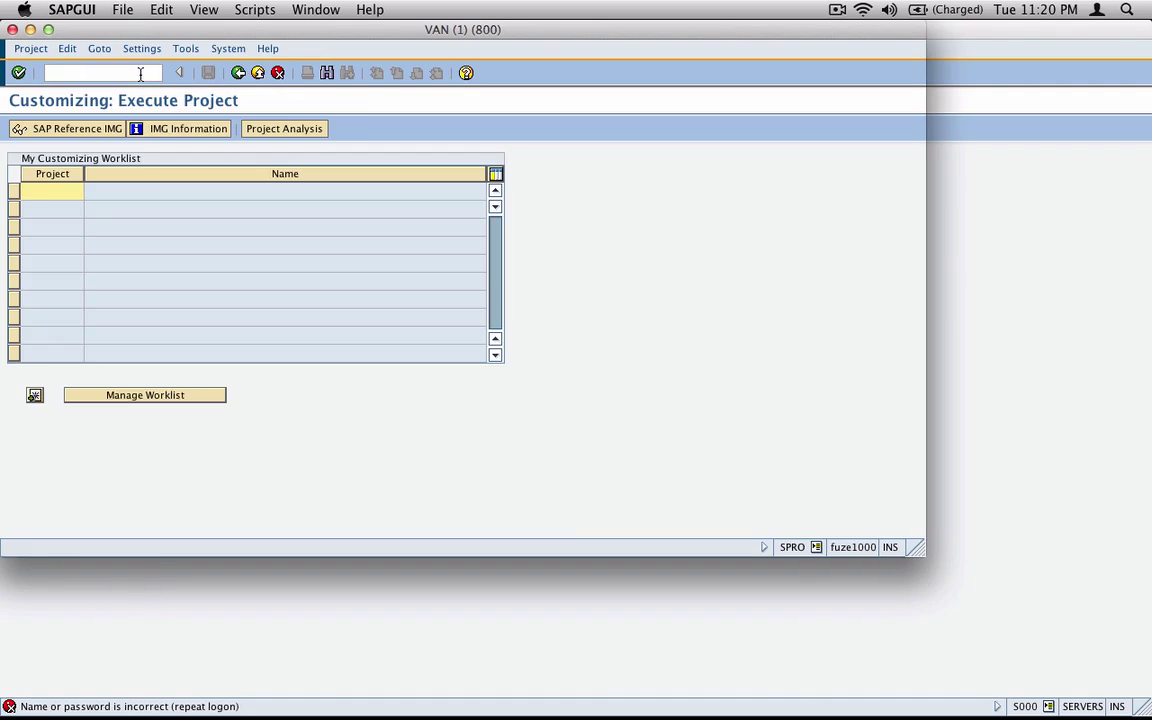
left_click(88, 128)
left_click(13, 179)
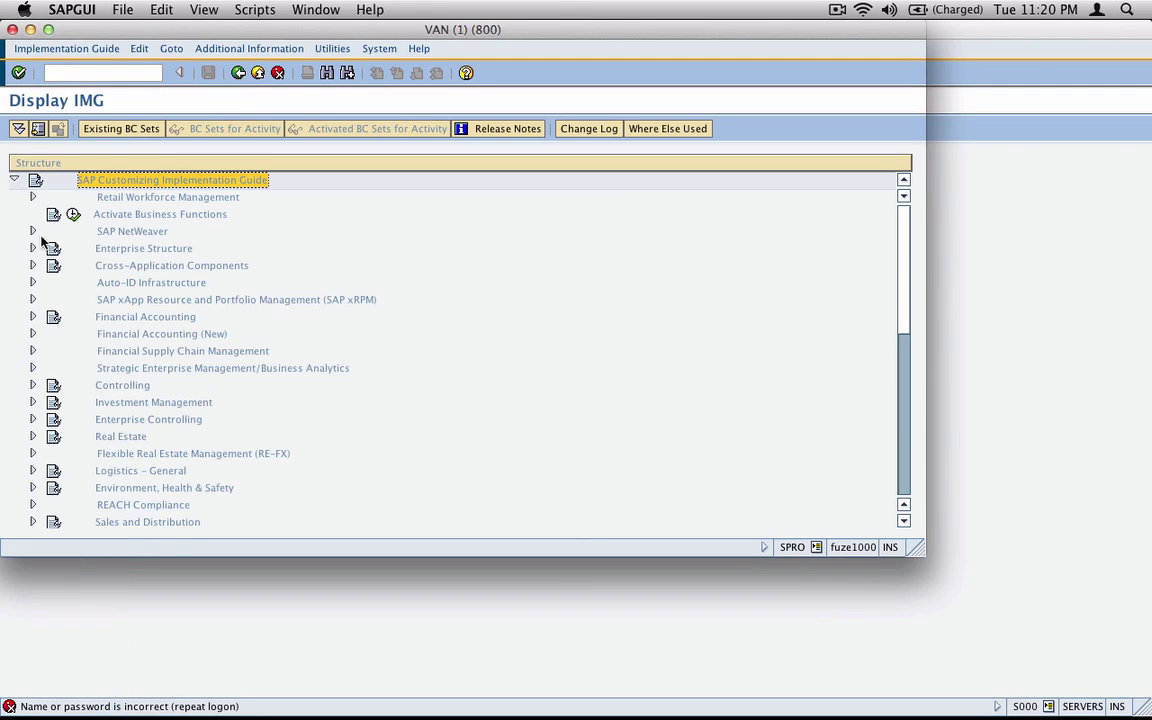
left_click(32, 521)
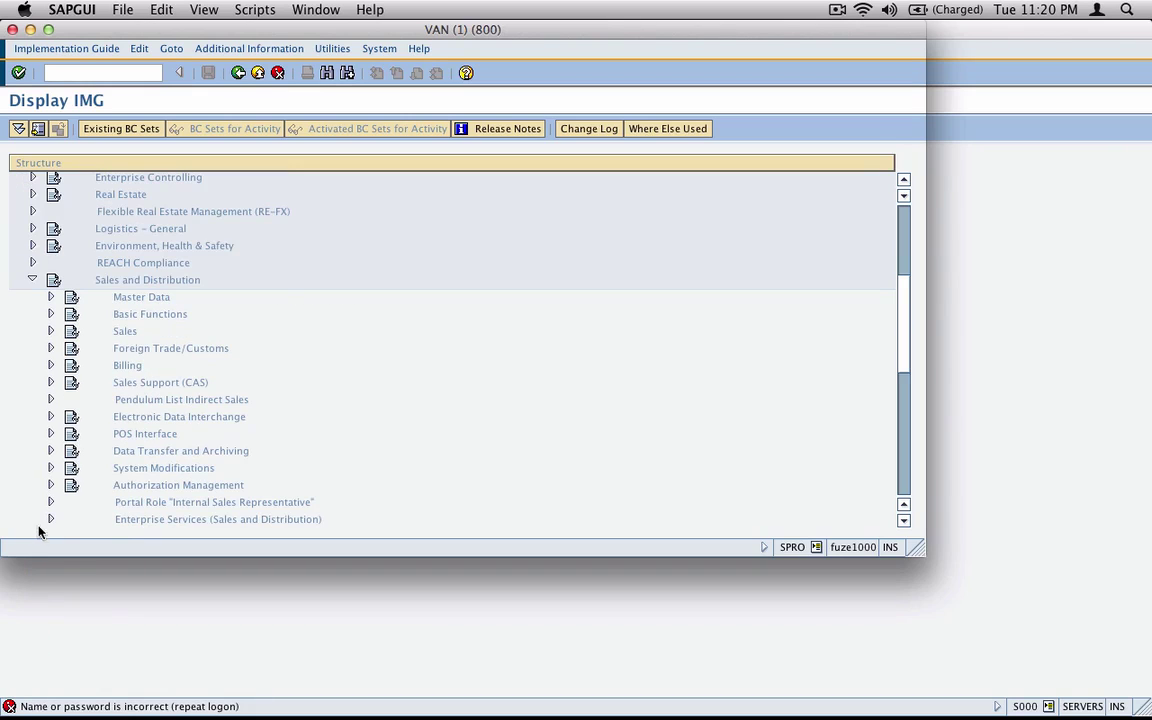
left_click(50, 331)
left_click(68, 433)
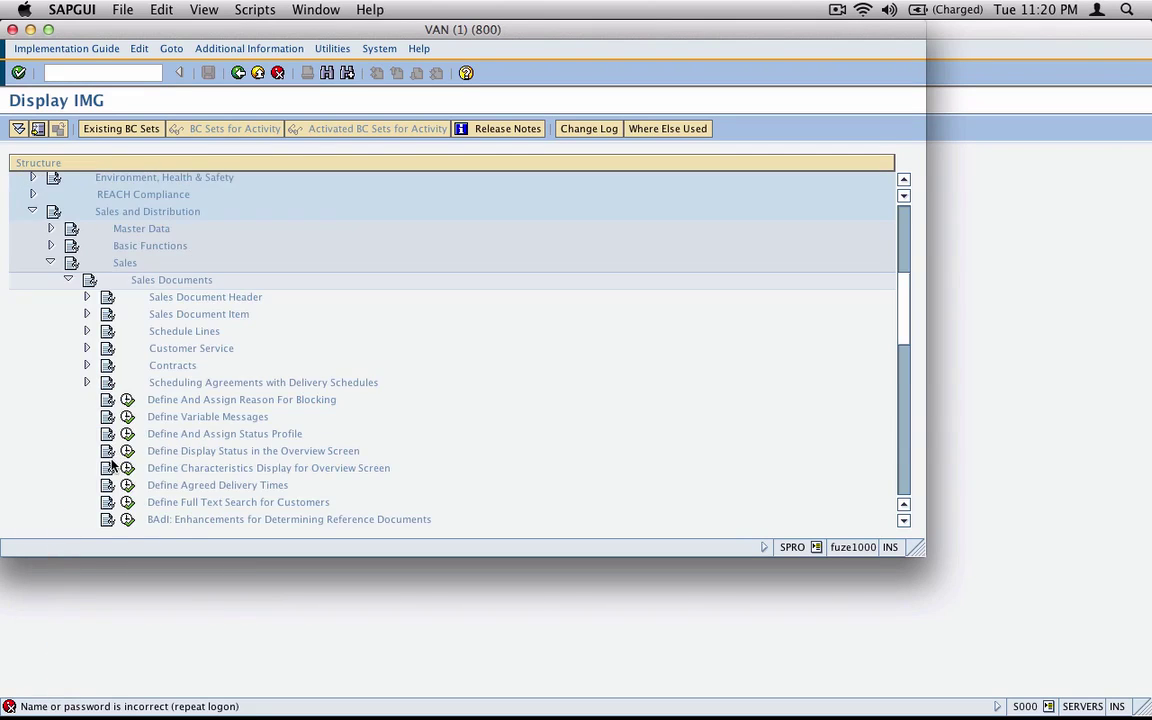
left_click(165, 400)
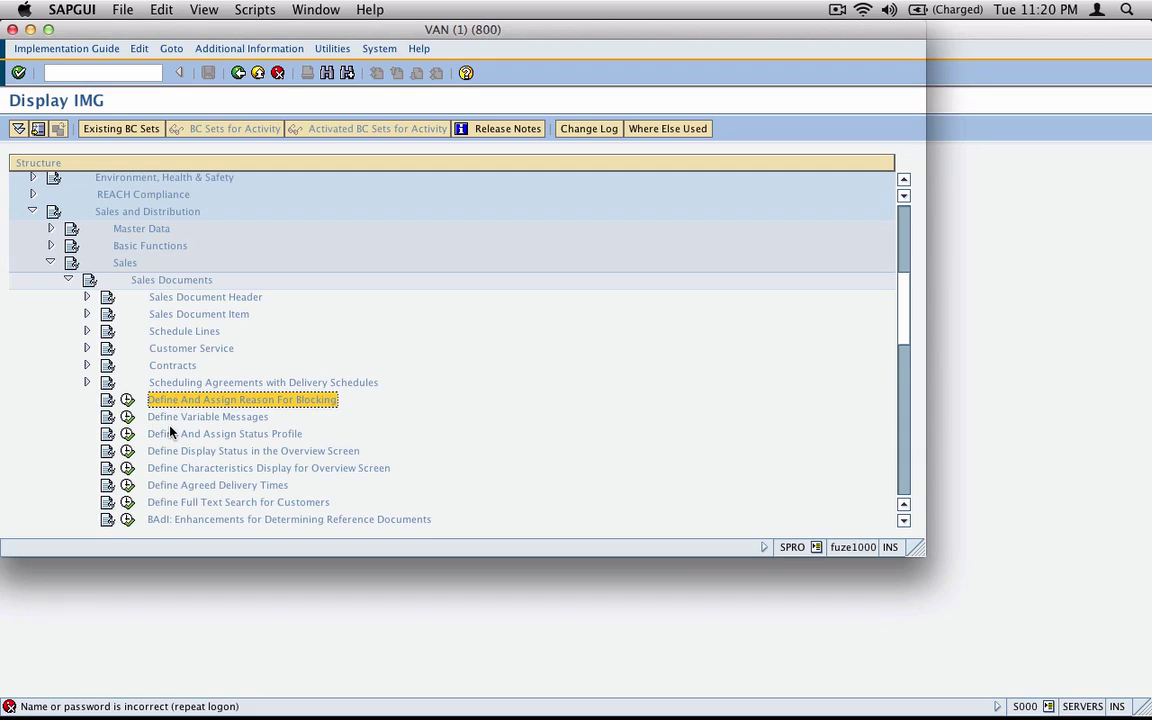
- Open the Define And Assign Reason For Blocking activity and capture a screenshot of its list of activities
key("super+Tab")
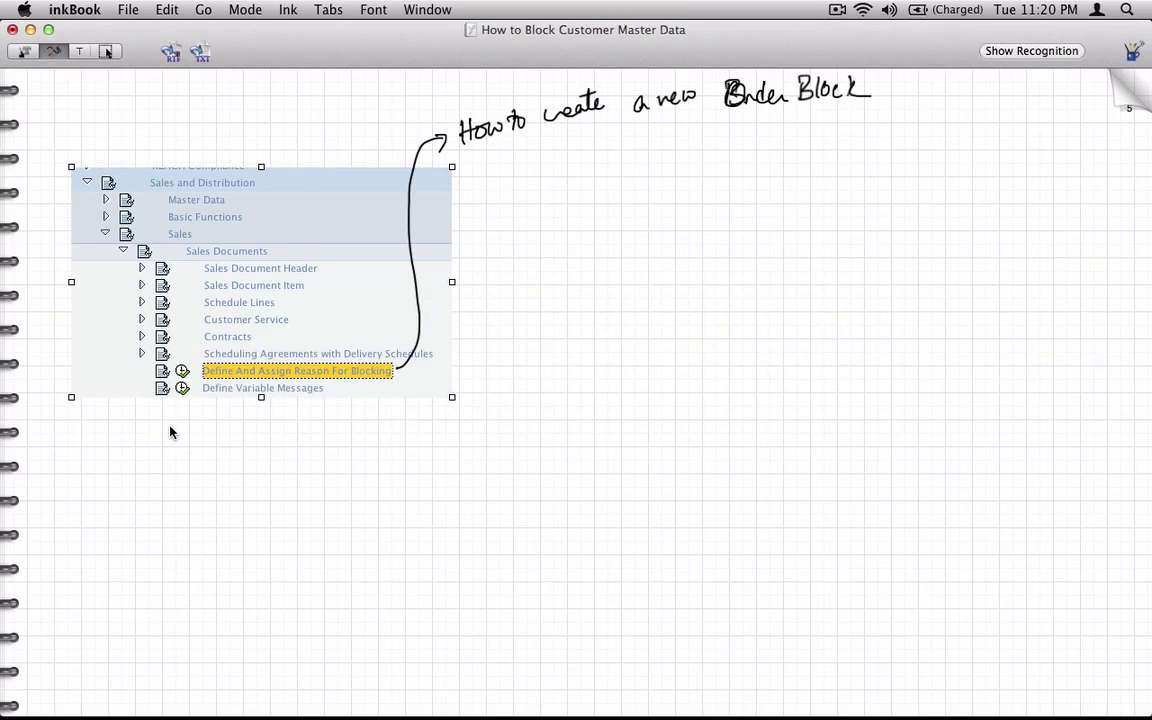
key("super+Tab")
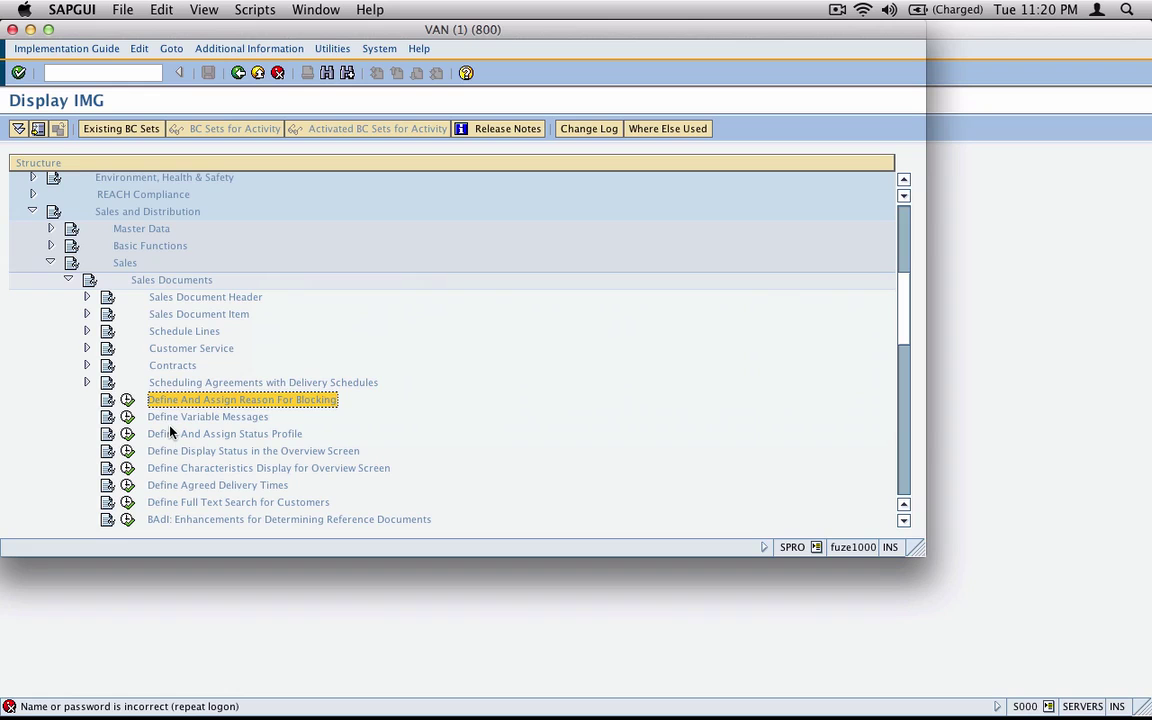
left_click(127, 400)
left_click_drag(186, 106, 35, 103)
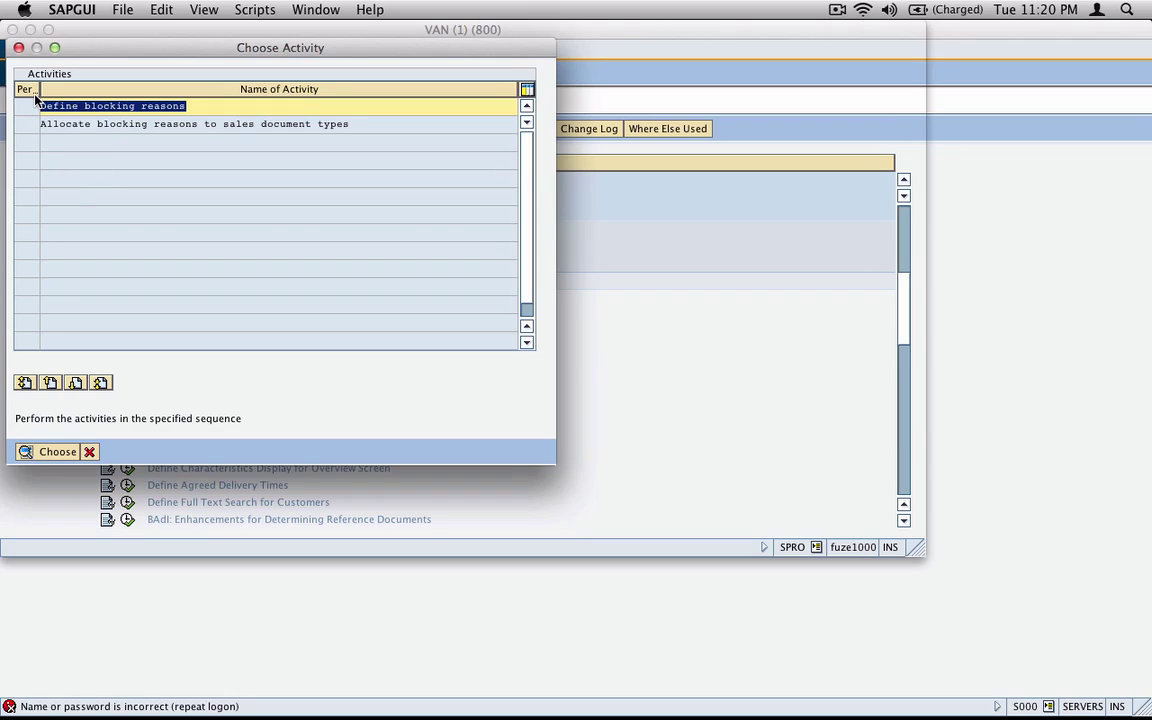
left_click(136, 105)
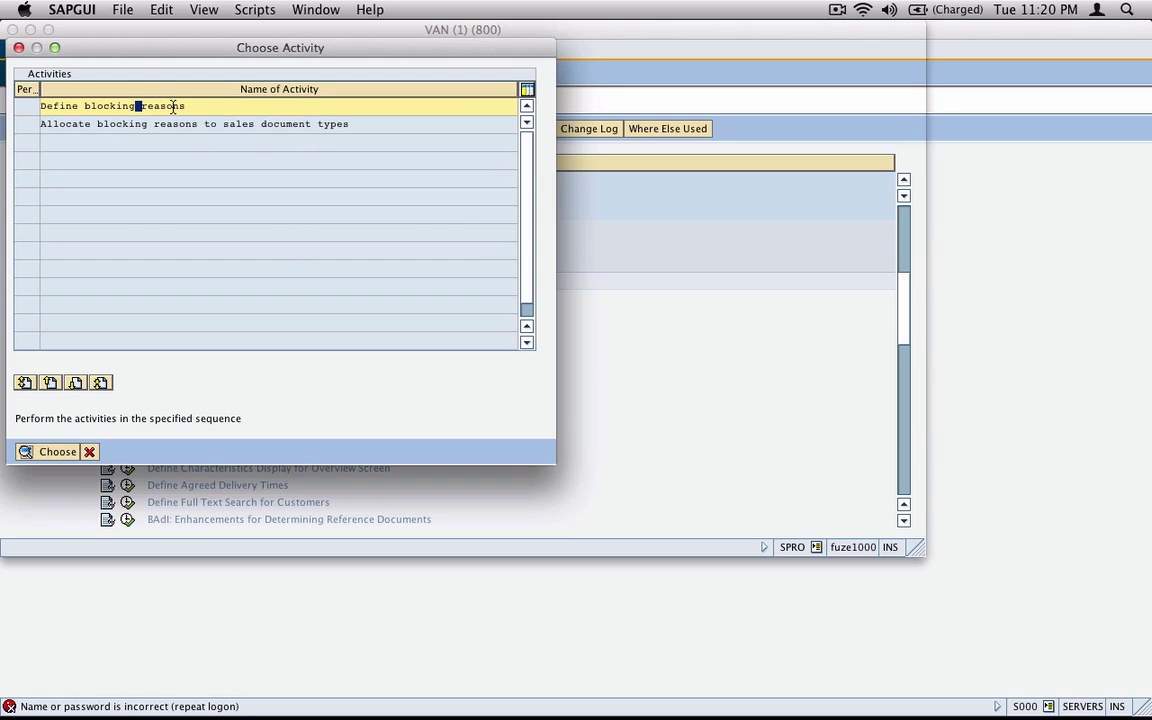
key("shift+super+4")
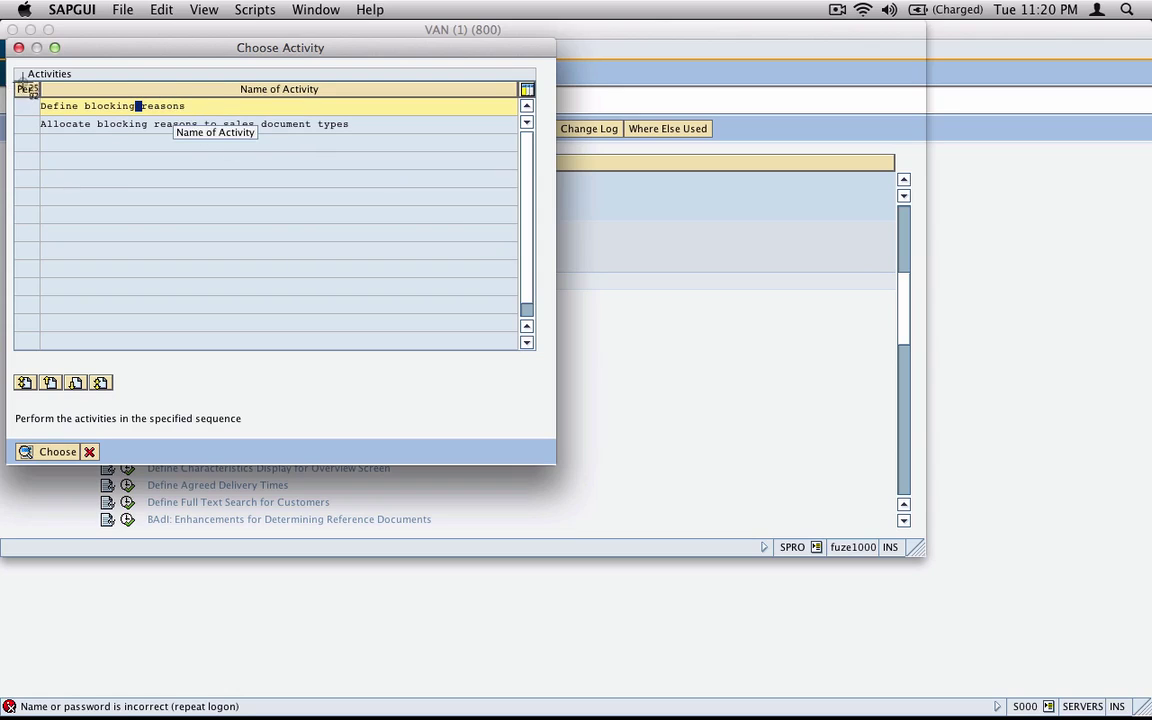
left_click_drag(13, 65, 544, 229)
- Switch to inkBook, paste the activity list capture beside the IMG path, and draw an arrow to it from Define And Assign Reason For Blocking
key("super+Tab")
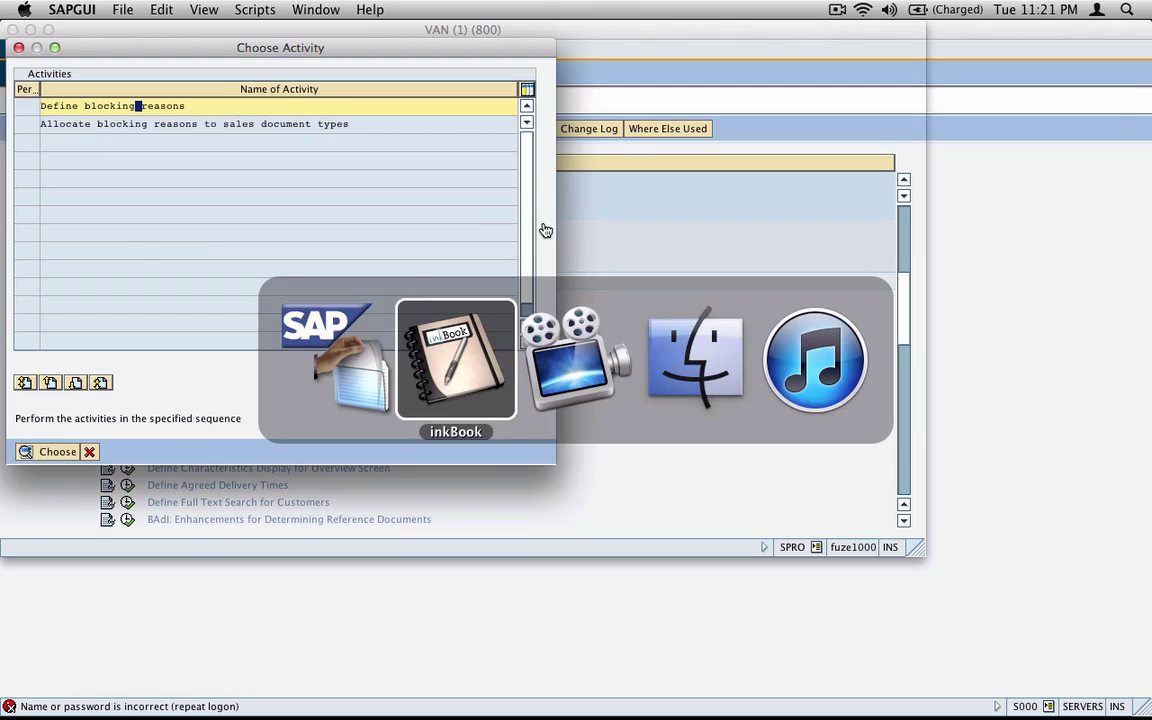
key("super+v")
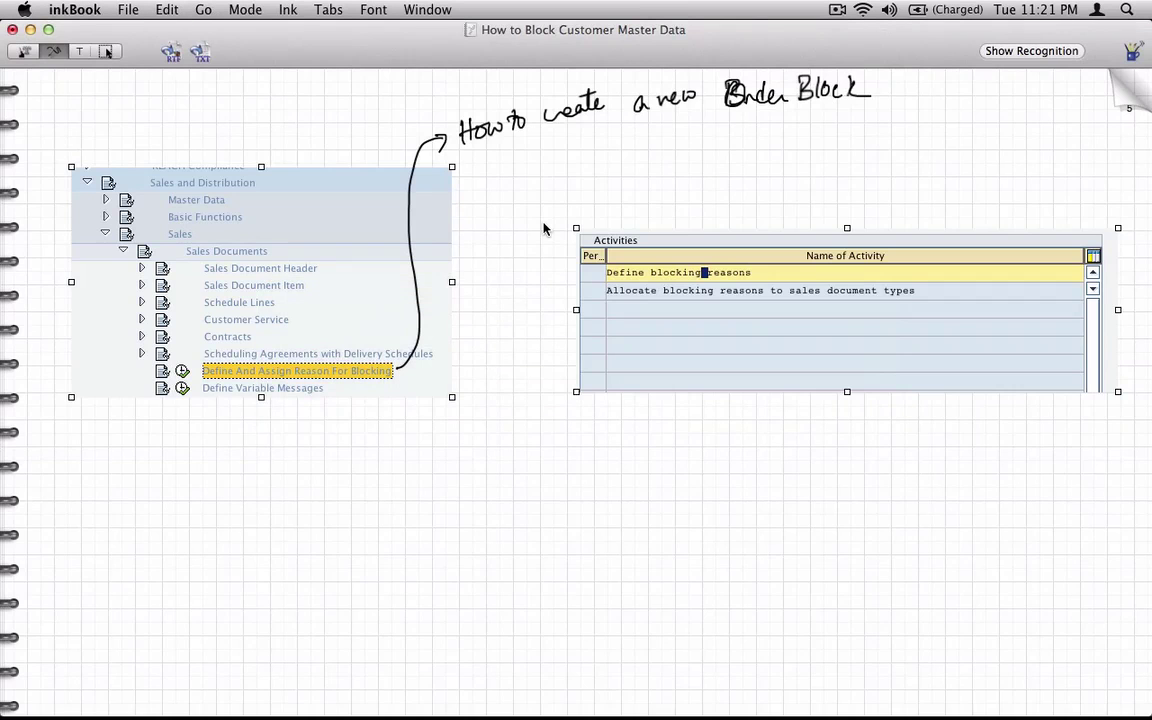
left_click(106, 51)
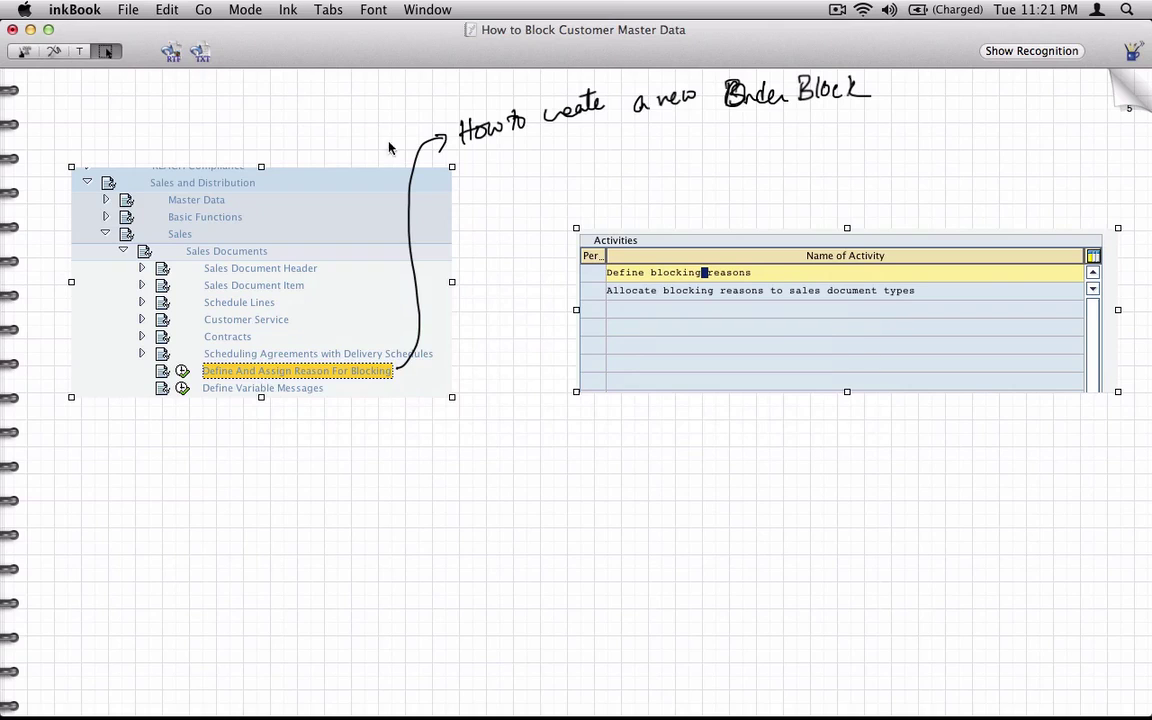
left_click_drag(836, 324, 832, 241)
key("super+z")
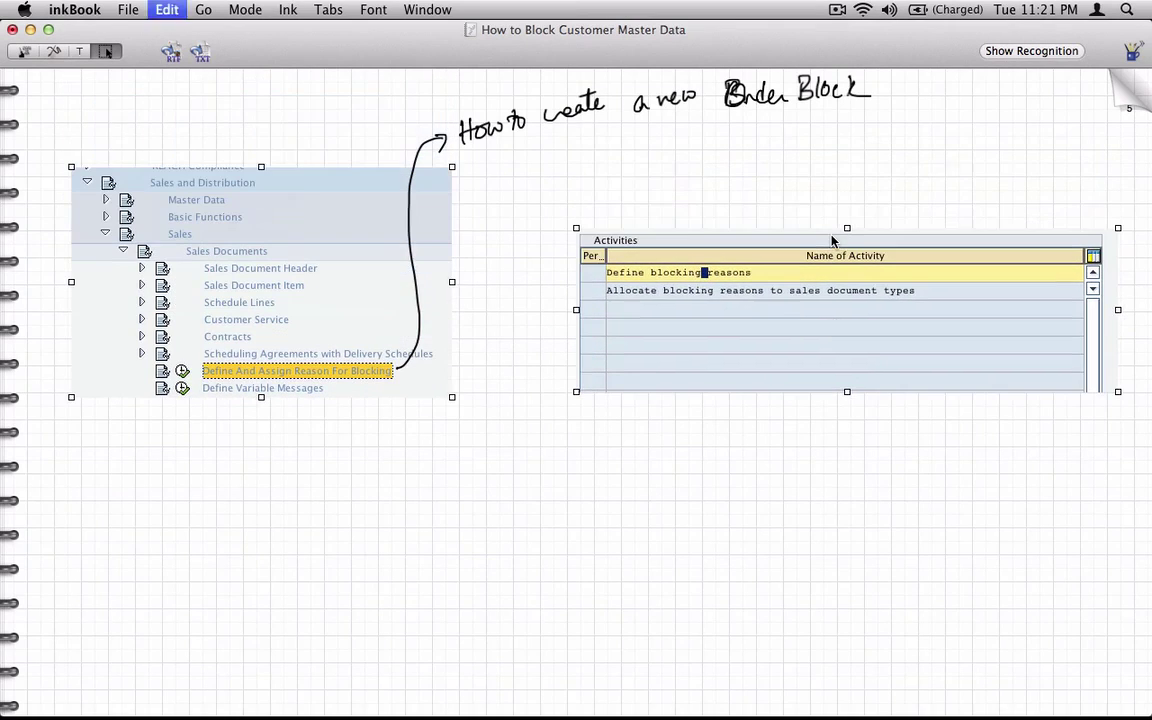
left_click(748, 463)
left_click_drag(824, 319, 840, 237)
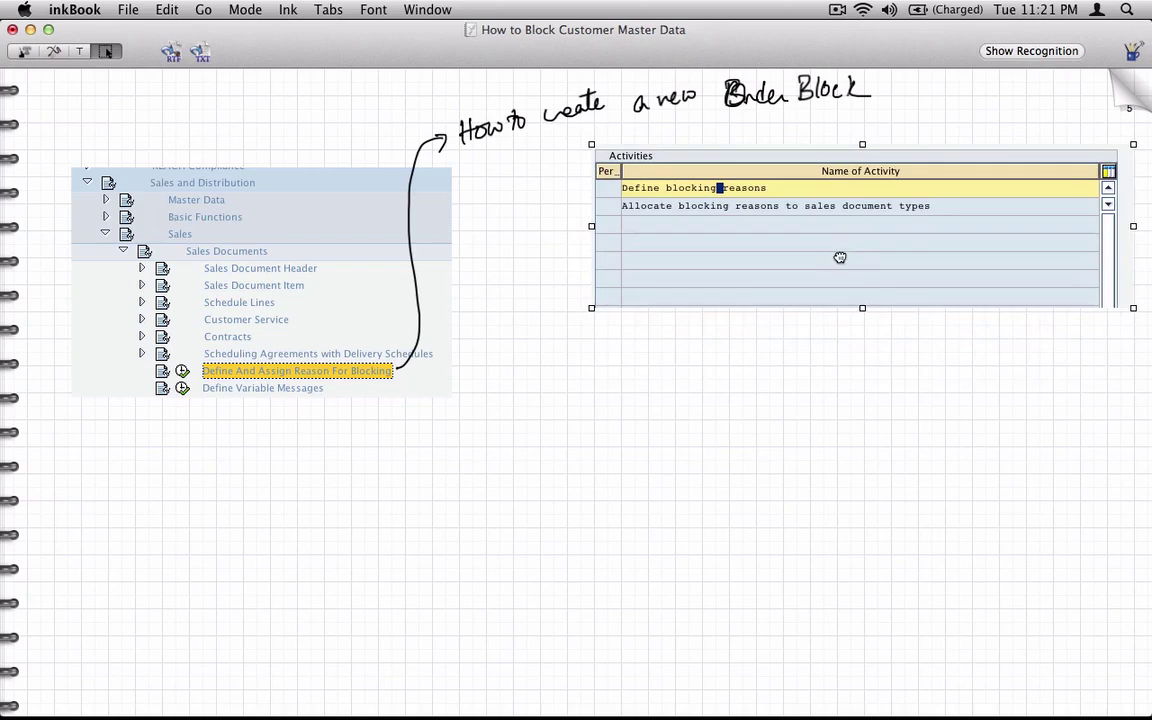
left_click(510, 372)
left_click(55, 51)
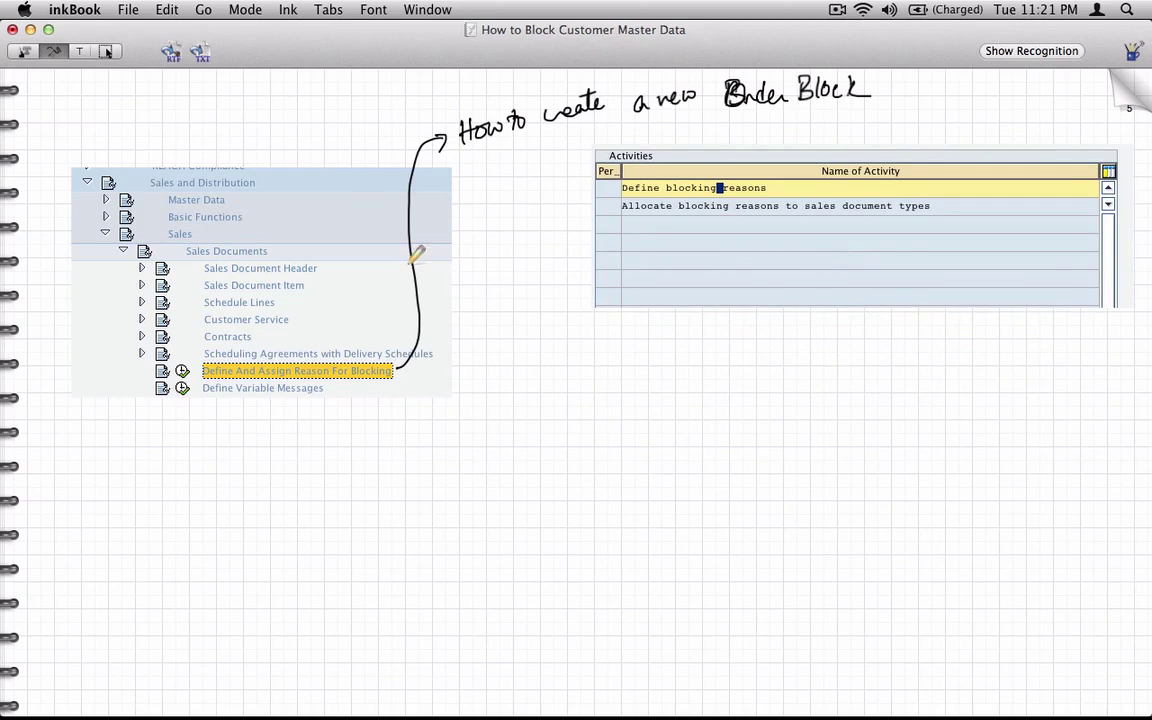
mouse_move(400, 376)
left_mouse_down()
mouse_move(447, 368)
mouse_move(518, 279)
mouse_move(545, 196)
mouse_move(600, 196)
left_mouse_up()
- Switch to SAPGUI and add a new entry under Define blocking reasons with language EZ, order block Z6 and description "poor credit"
key("super+Tab")
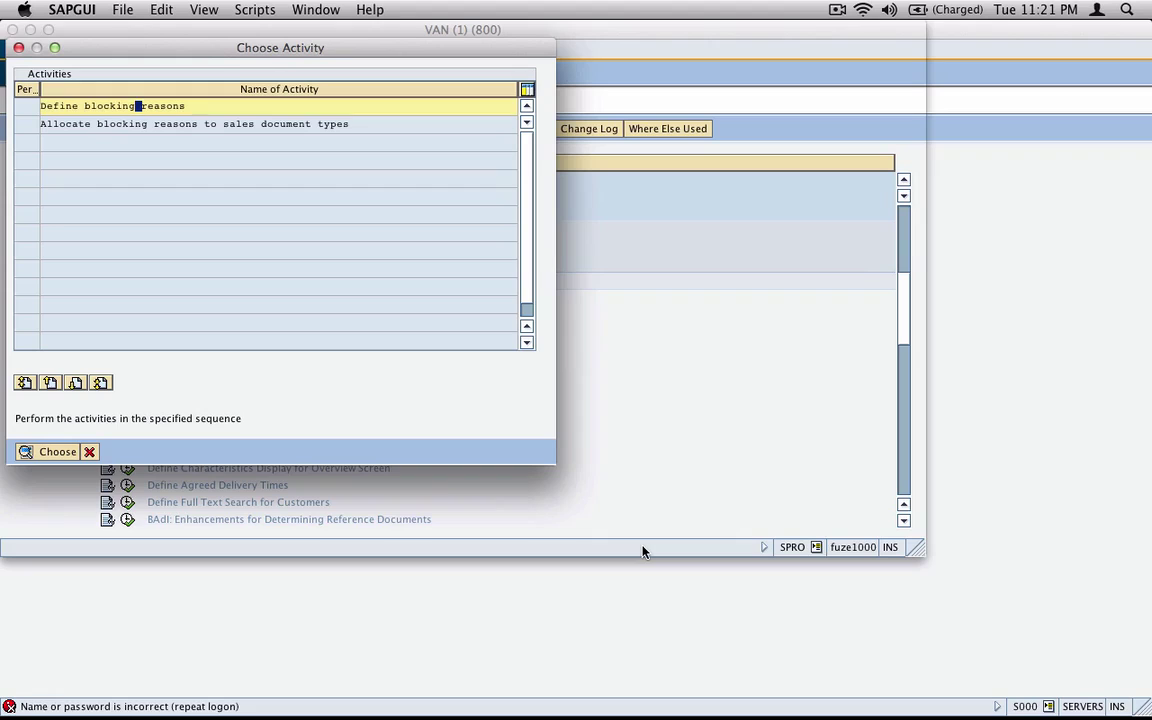
left_click(52, 452)
left_click(64, 130)
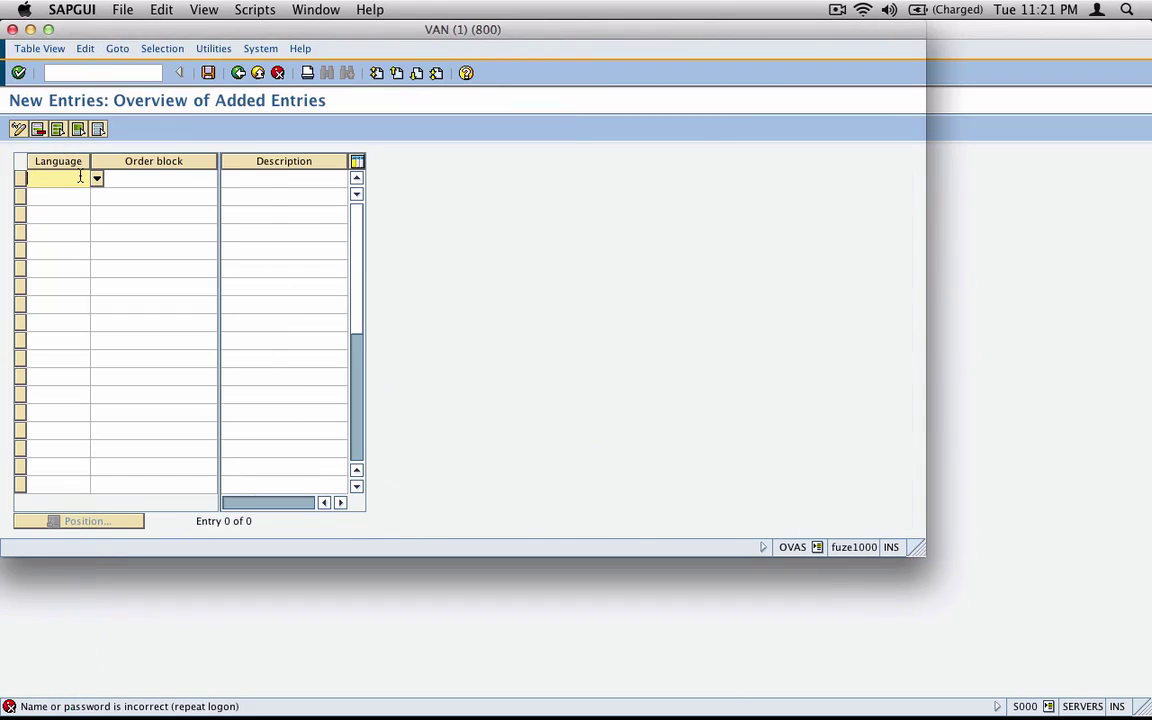
type("EZ")
key("Tab")
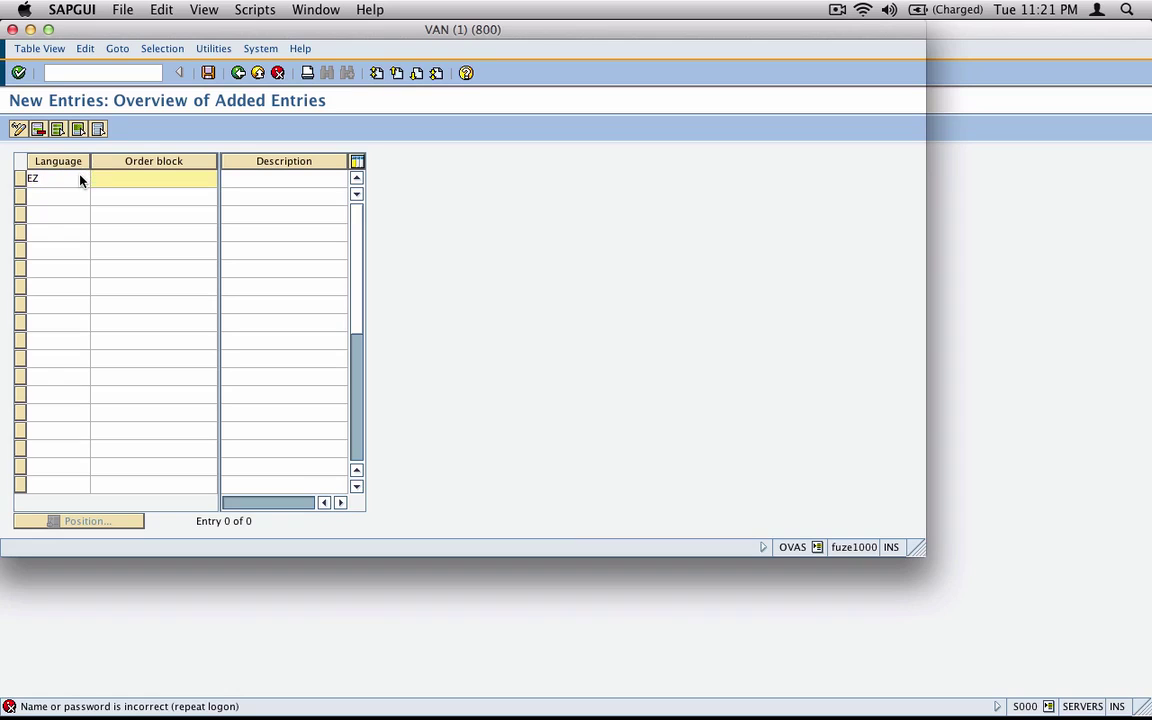
type("Z6")
key("Tab")
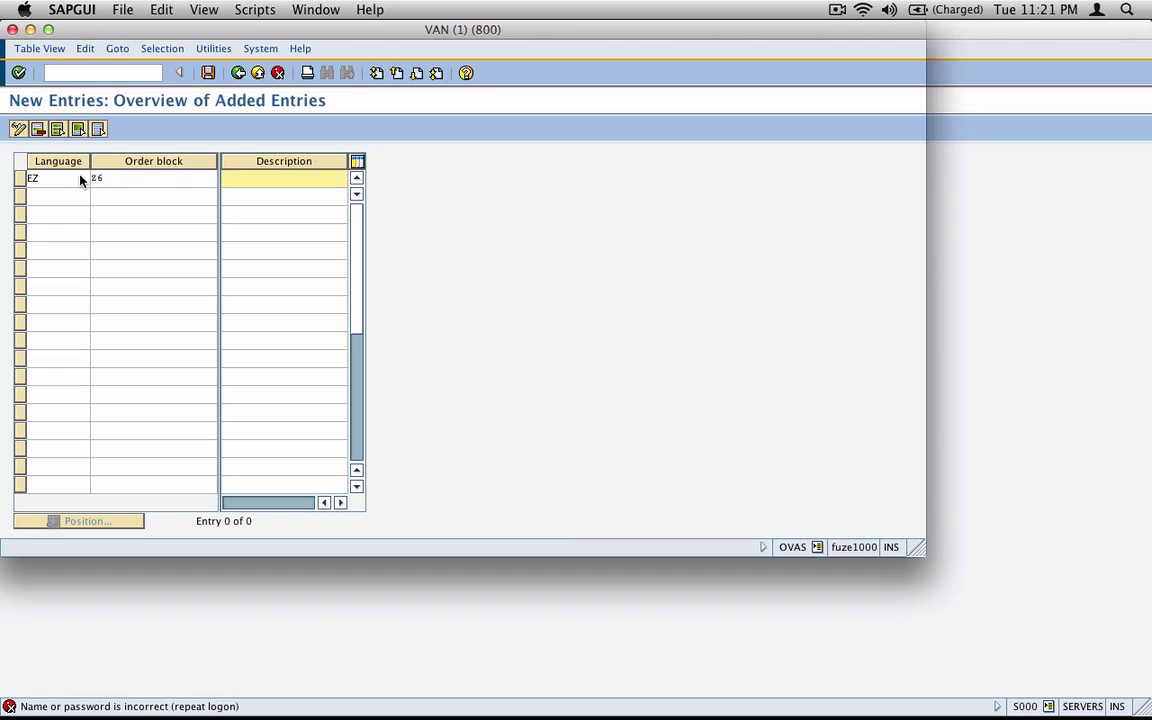
type("poor credit")
key("Return")
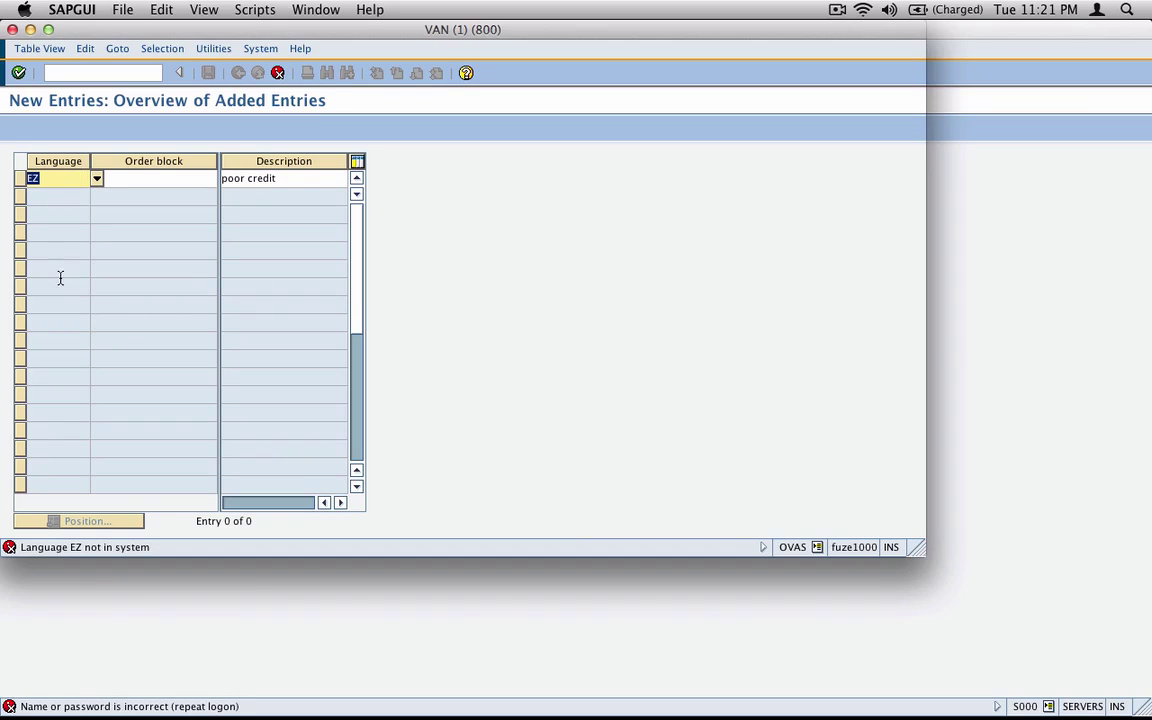
- Set the new blocking reason's language to EN and capture a screenshot of the entry
left_click(62, 176)
key("BackSpace")
key("BackSpace")
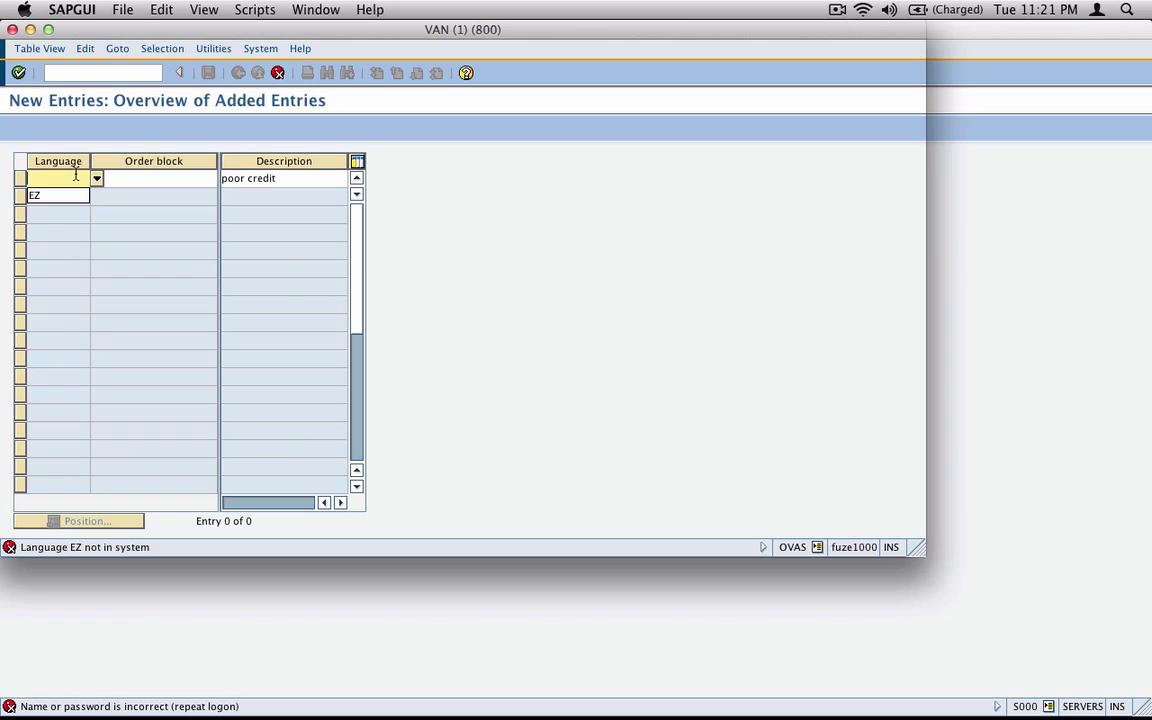
type("z")
key("BackSpace")
type("en")
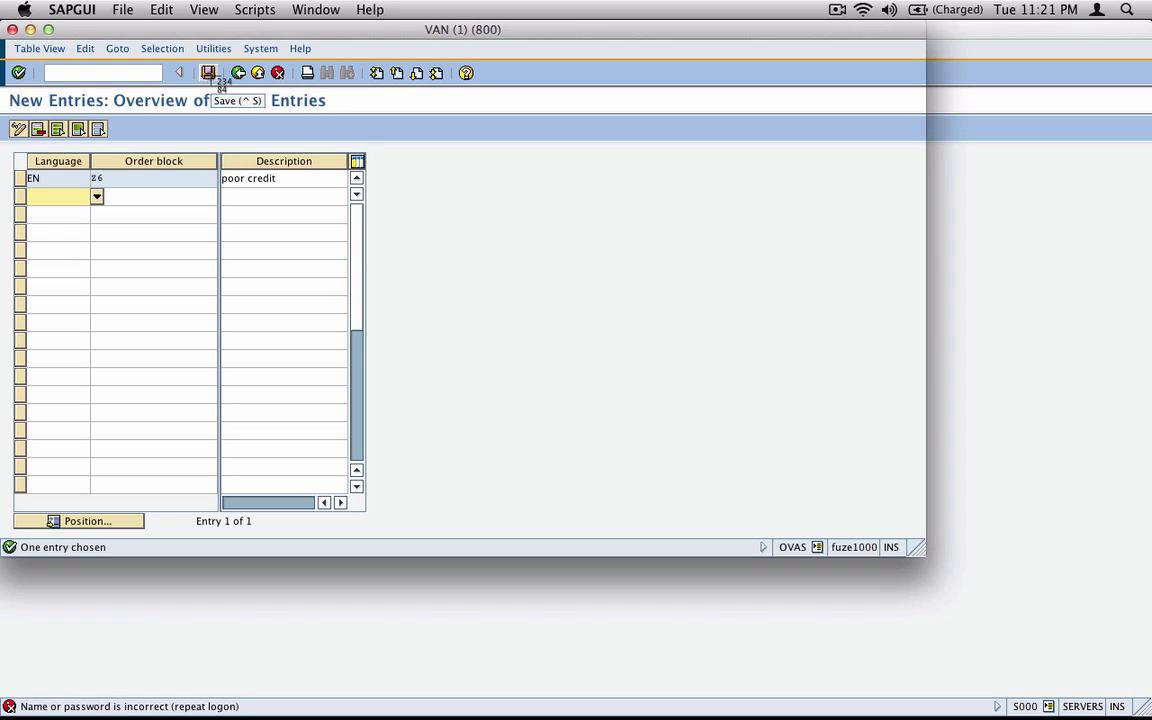
left_click_drag(10, 90, 378, 209)
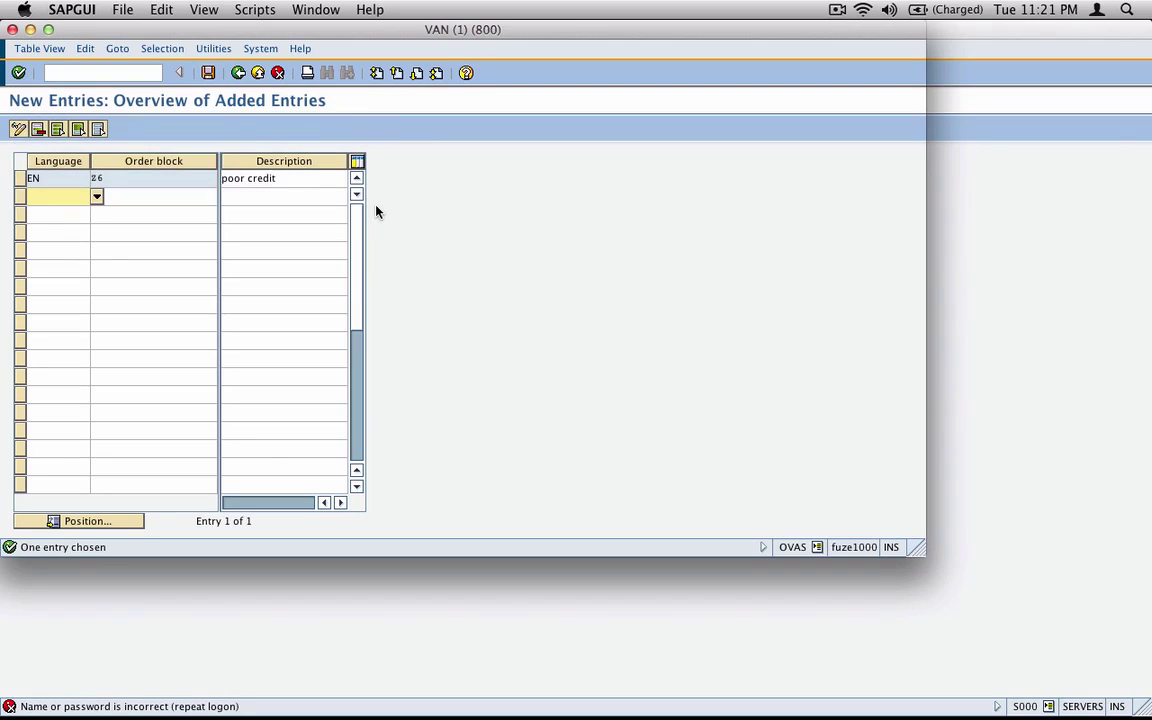
- Save the new blocking reason and return to the list of activities
left_click(208, 72)
key("Return")
left_click(238, 72)
left_click(238, 72)
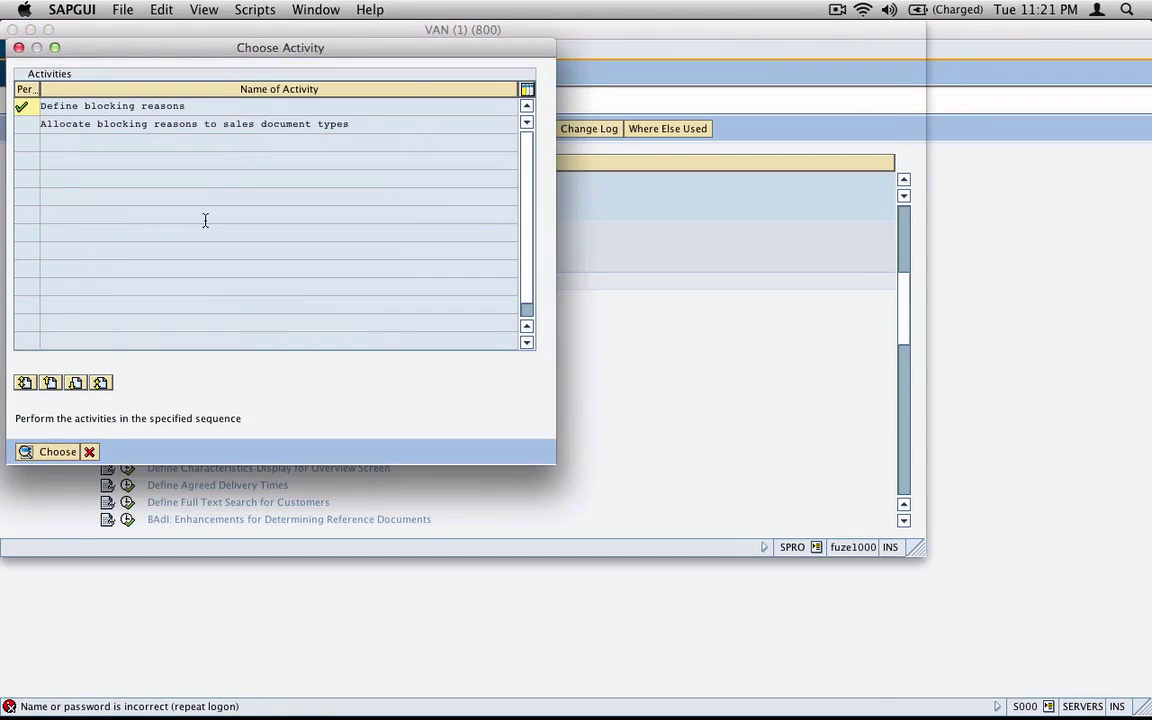
- Switch to inkBook, paste the new entry capture below the activity list, and draw an arrow to it from Define blocking reasons
key("super+Tab")
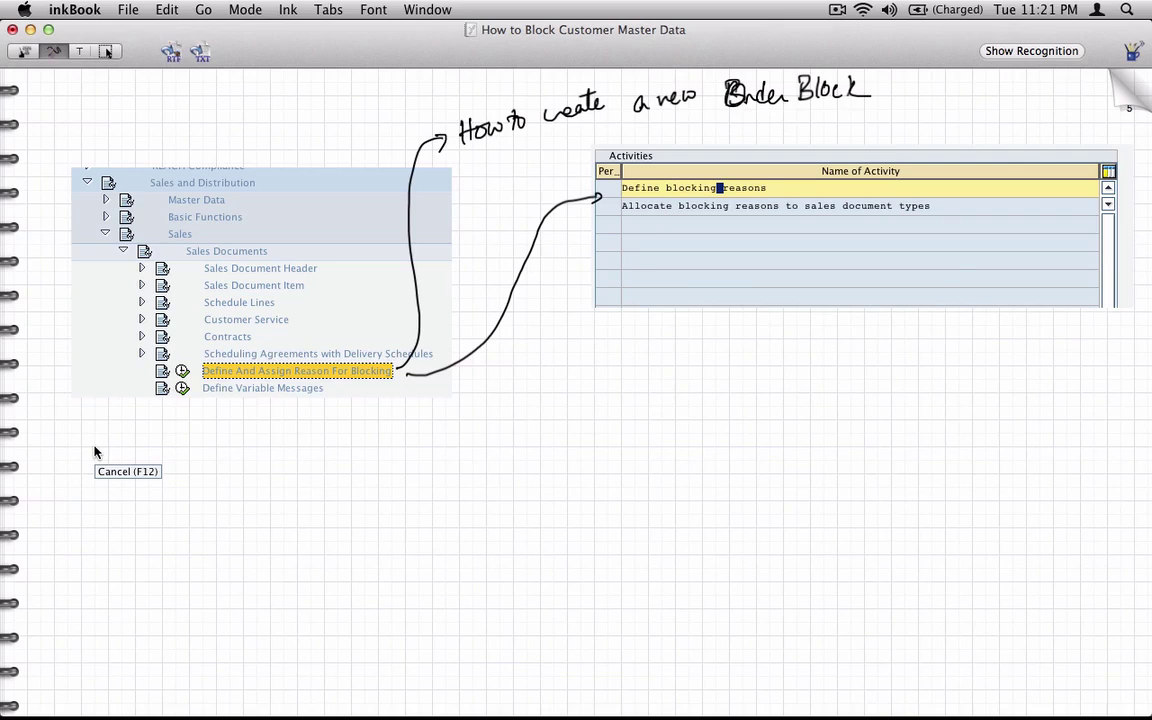
key("super+v")
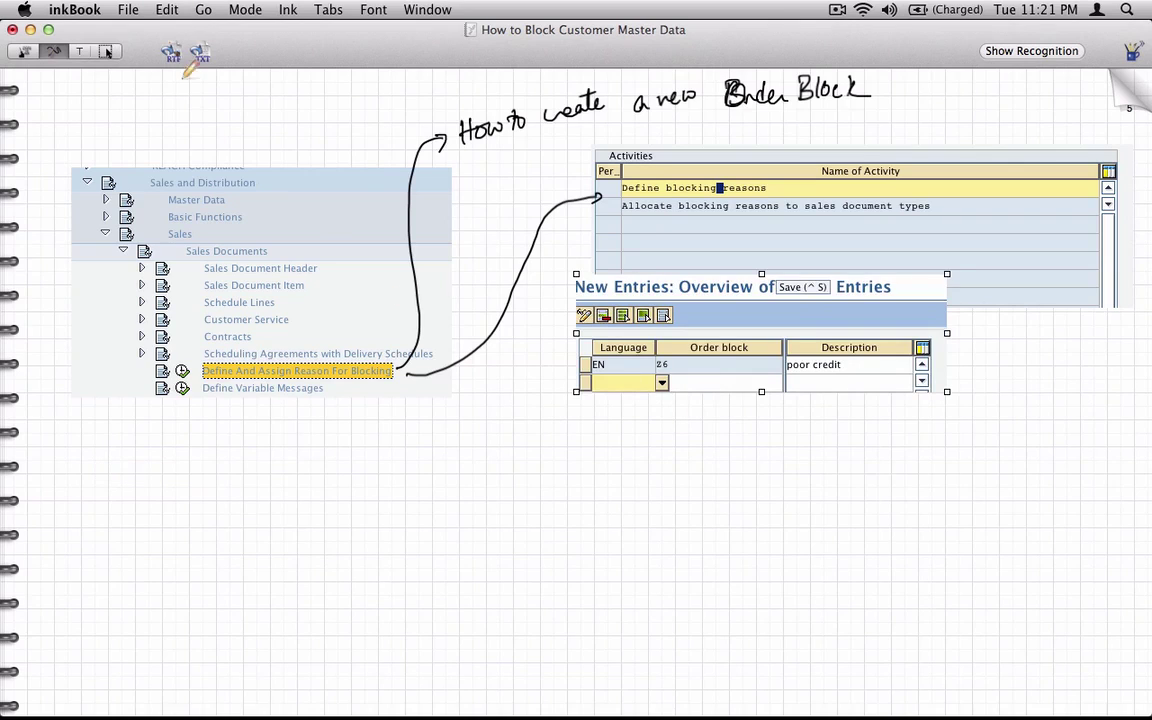
left_click(105, 51)
left_click_drag(749, 373, 813, 462)
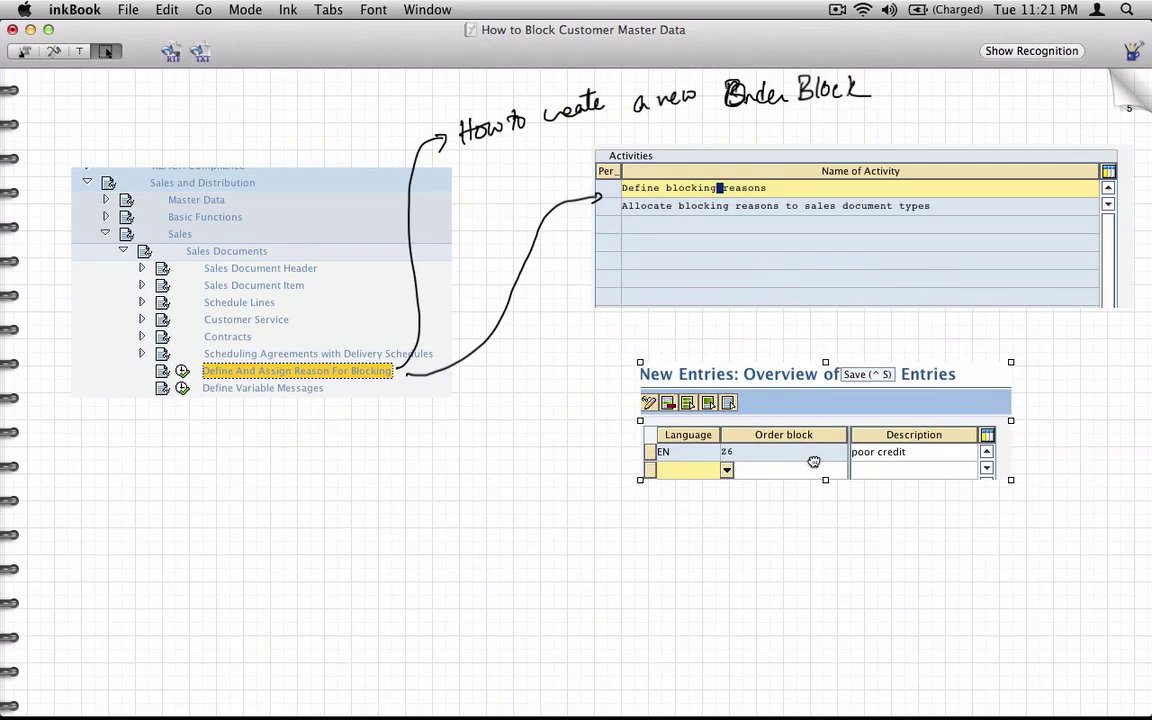
left_click(53, 51)
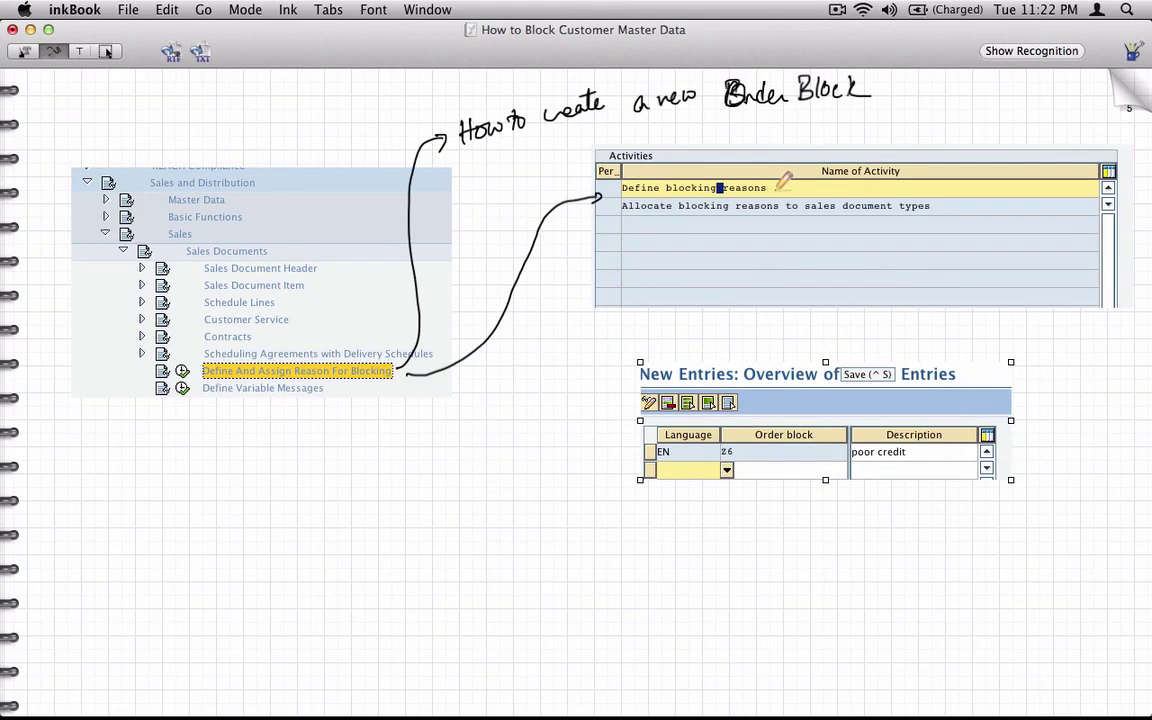
mouse_move(771, 187)
left_mouse_down()
mouse_move(830, 250)
mouse_move(728, 360)
mouse_move(714, 432)
left_mouse_up()
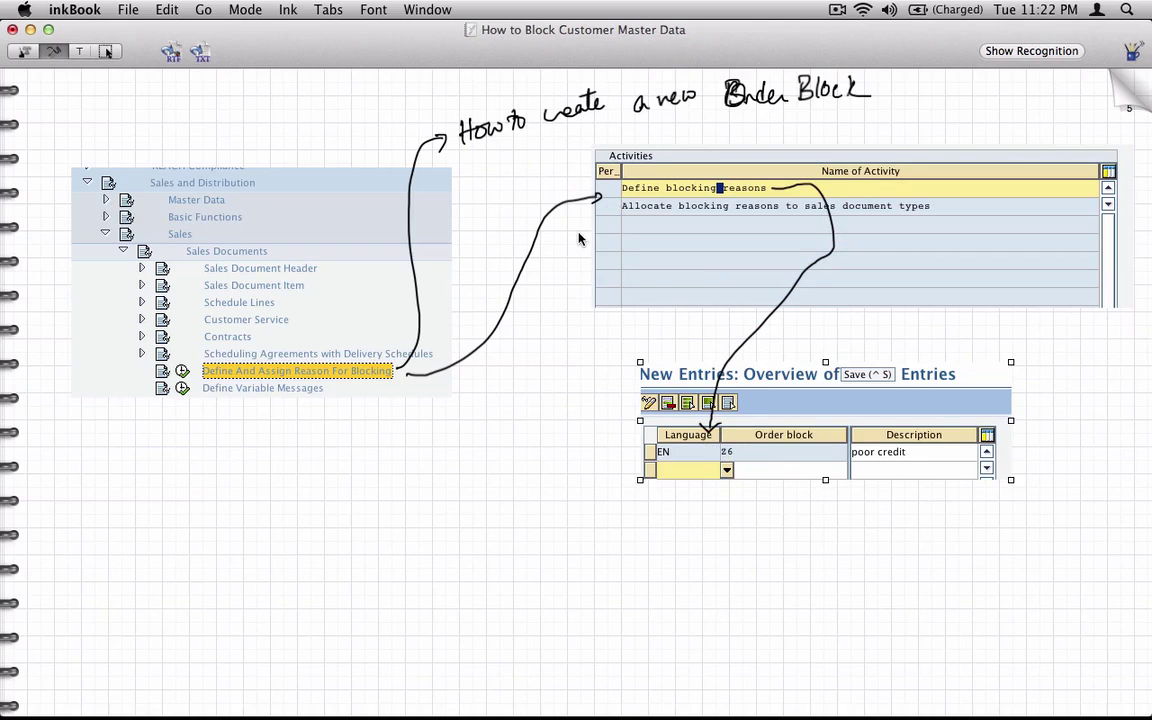
- Switch to SAPGUI and add a new entry allocating order block Z6 to sales document type OR
key("super+Tab")
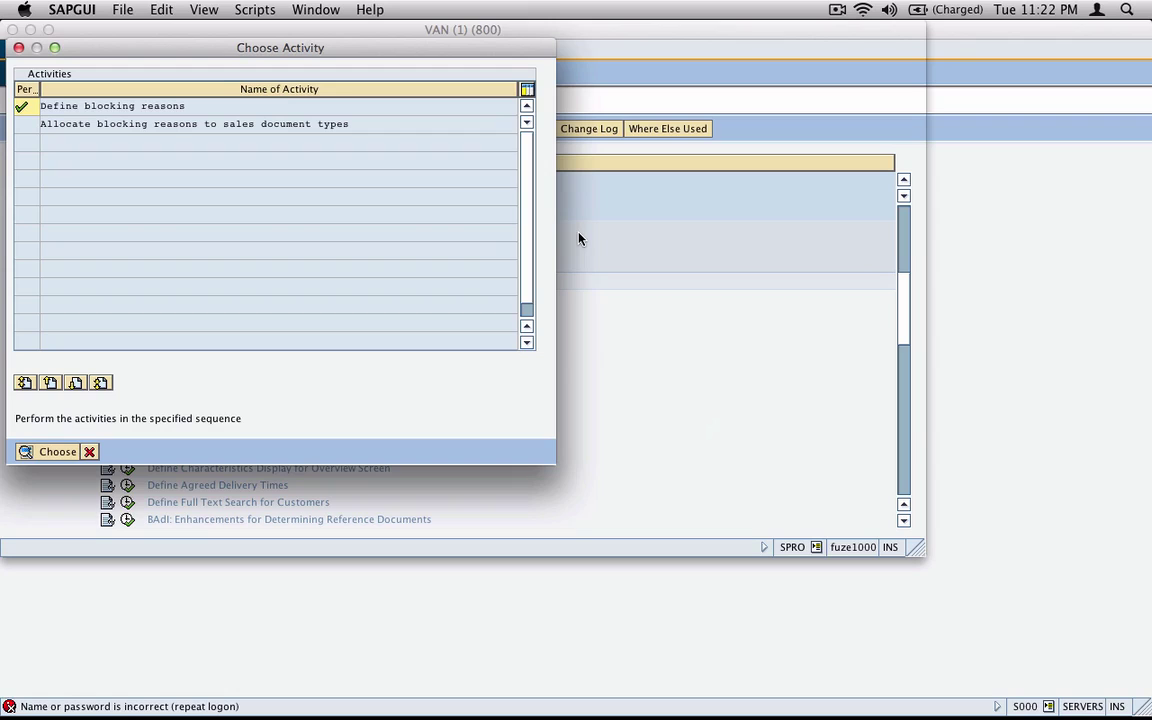
double_click(367, 122)
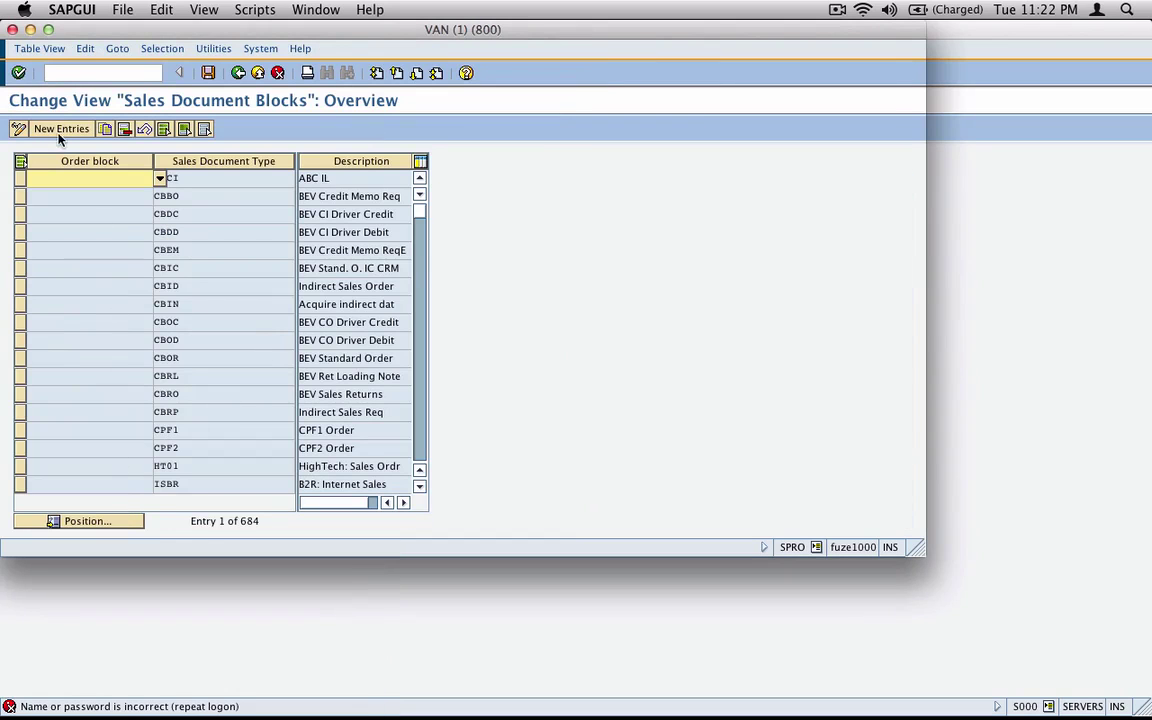
left_click(70, 131)
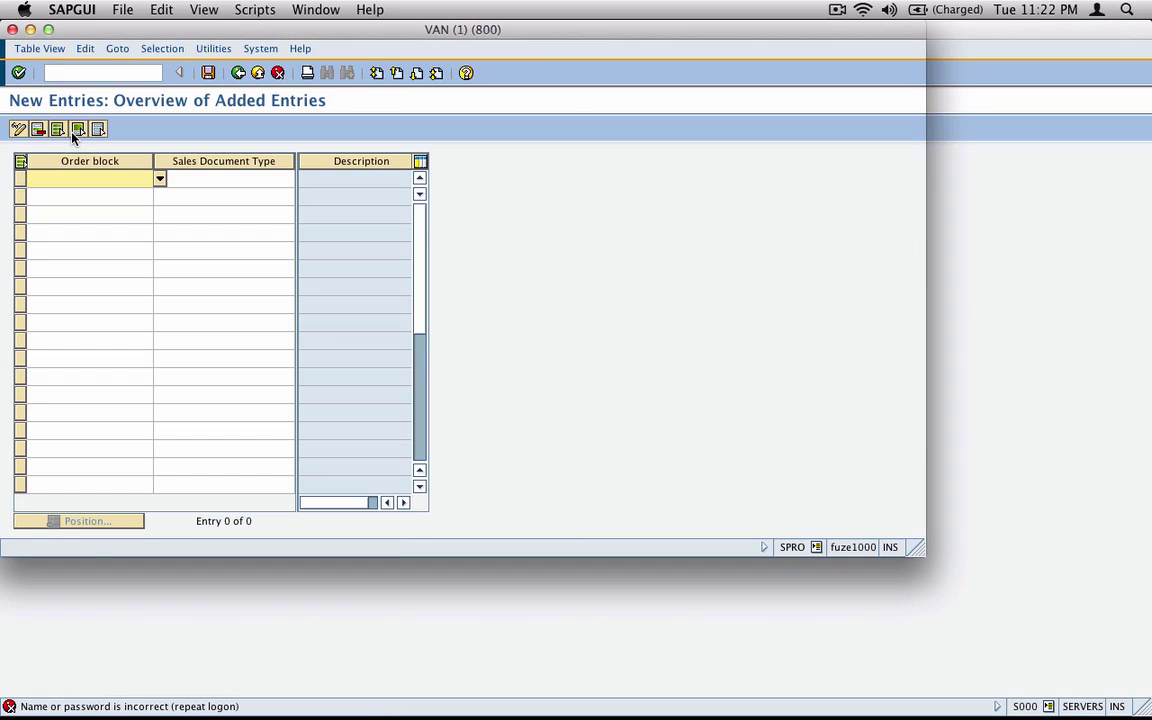
key("super+Tab")
key("super+Tab")
type("Ω")
key("shift+Left")
key("BackSpace")
type("z6")
key("Tab")
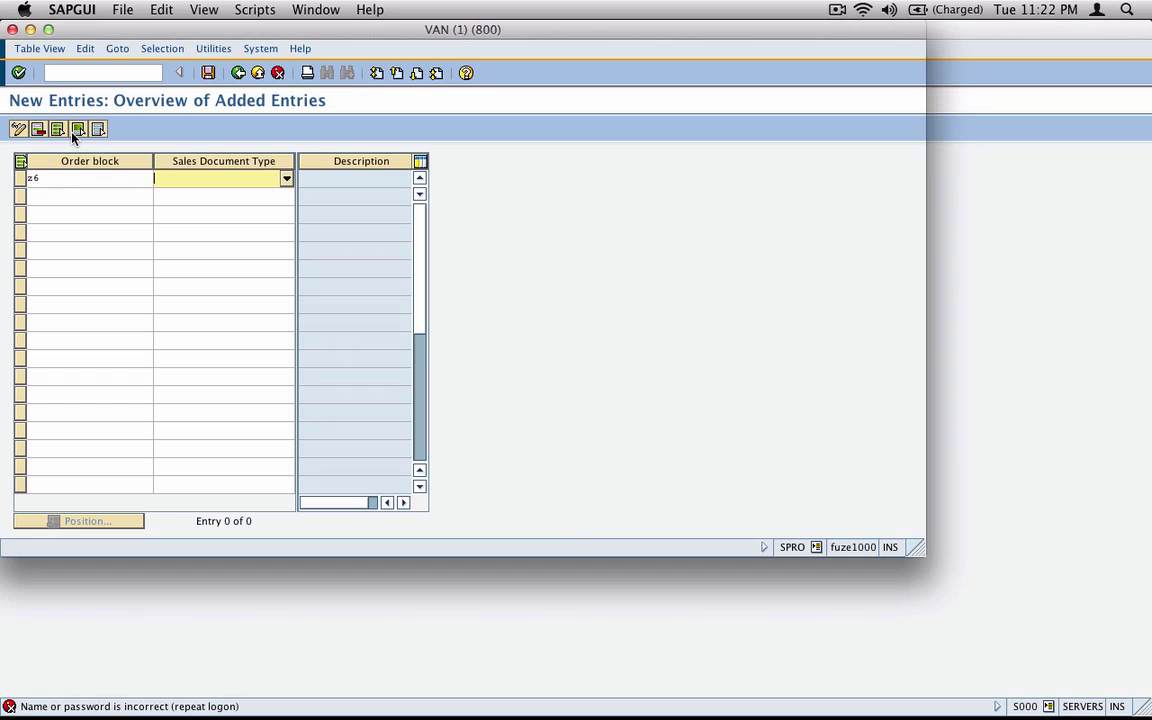
type("or")
key("Return")
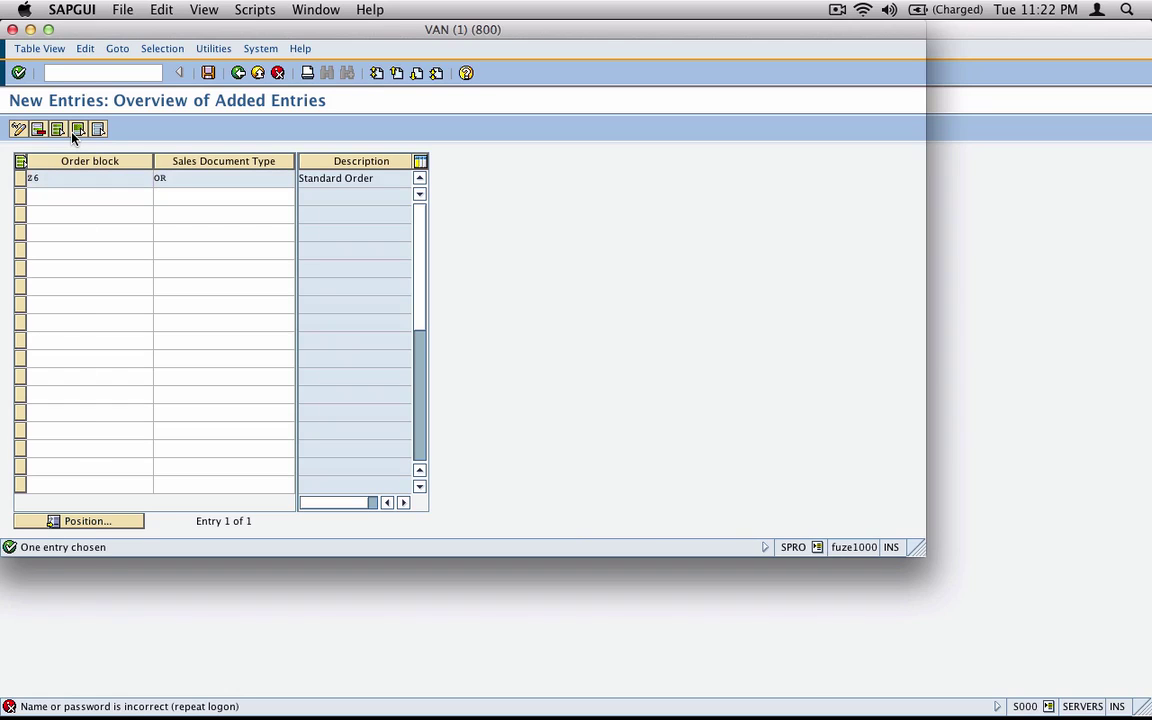
- Save the order block allocation to the proposed customizing request and return to the Sales Document Blocks overview
left_click(207, 72)
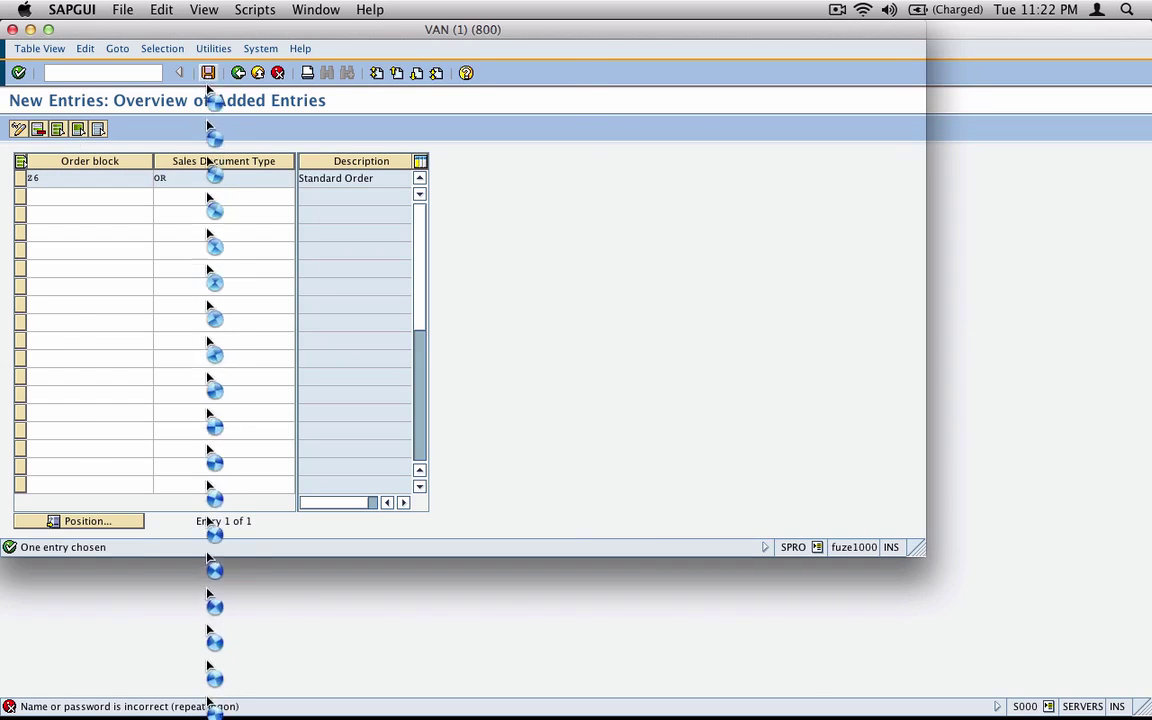
left_click(51, 199)
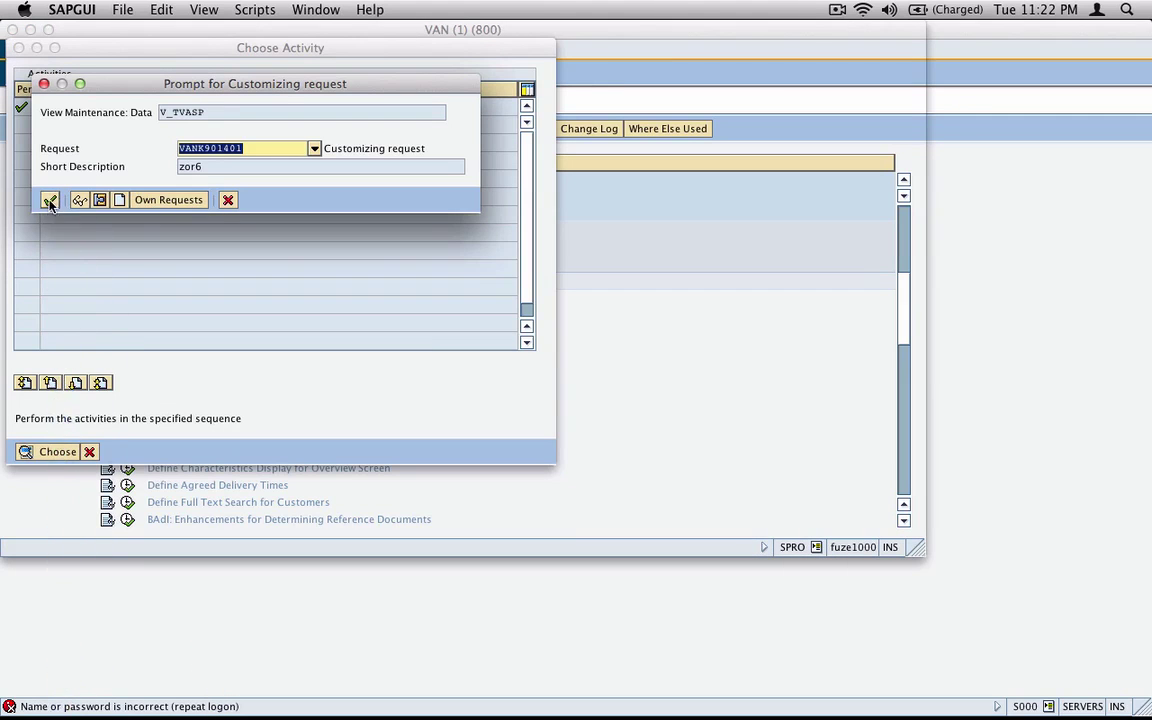
left_click(207, 72)
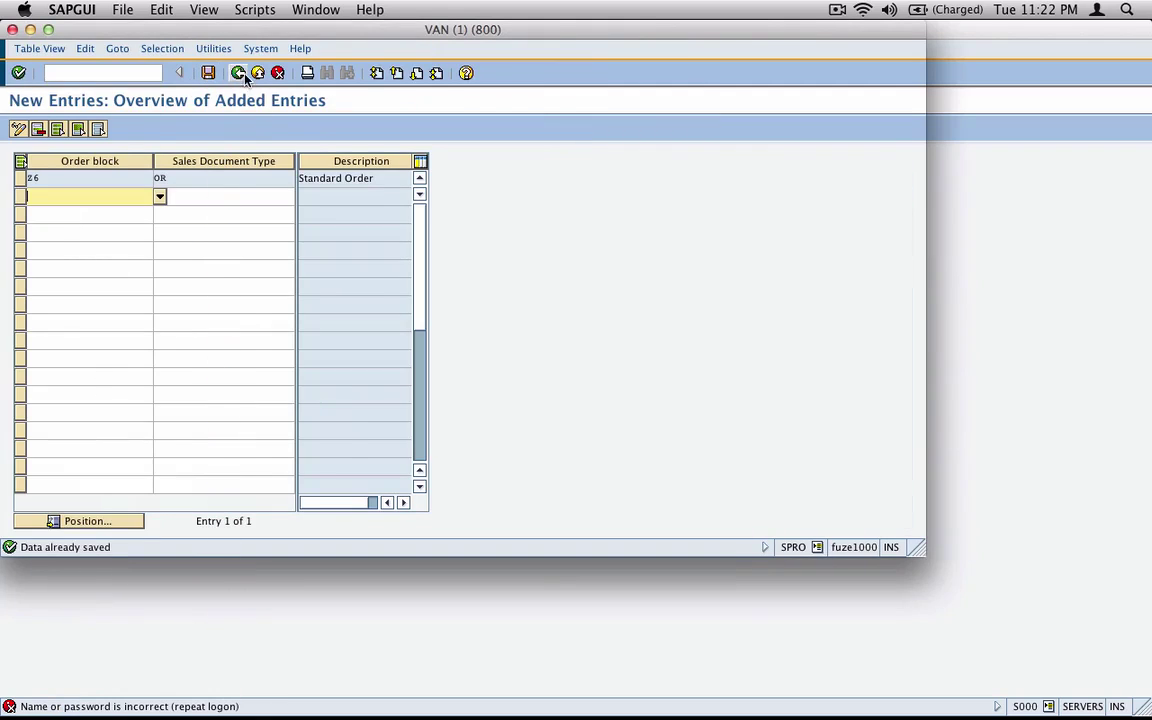
left_click(239, 73)
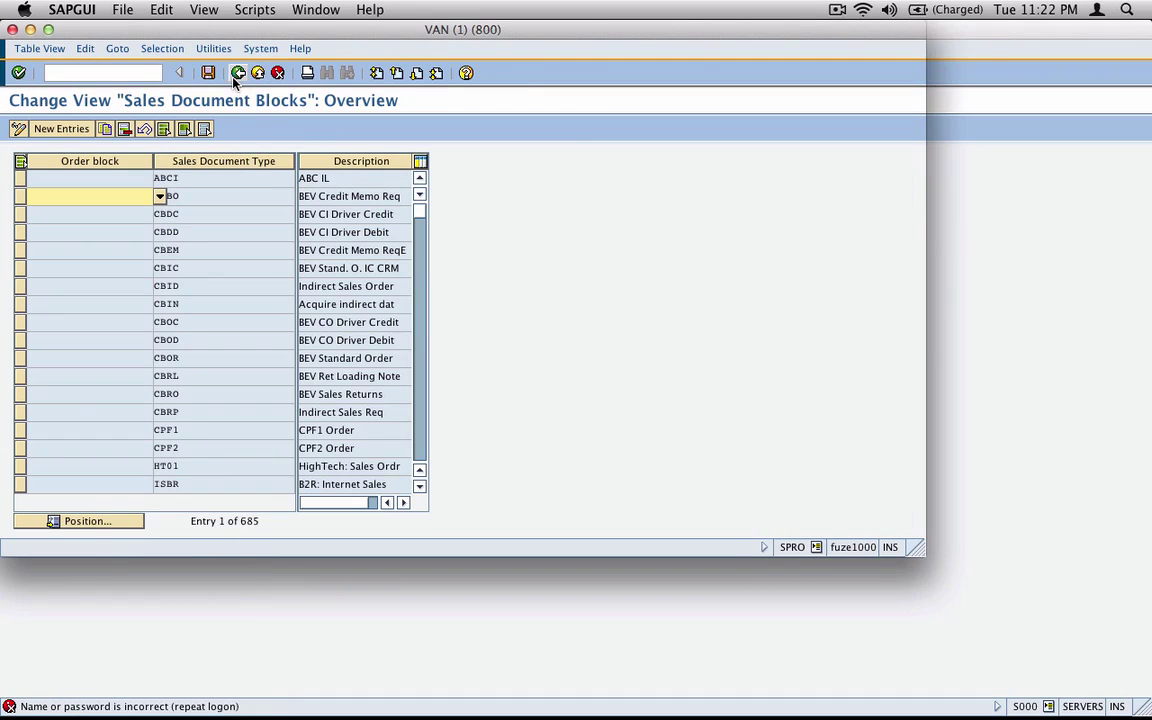
- Position the list at order block Z6 and sales document type OR, and capture the overview's title and first rows
left_click(119, 525)
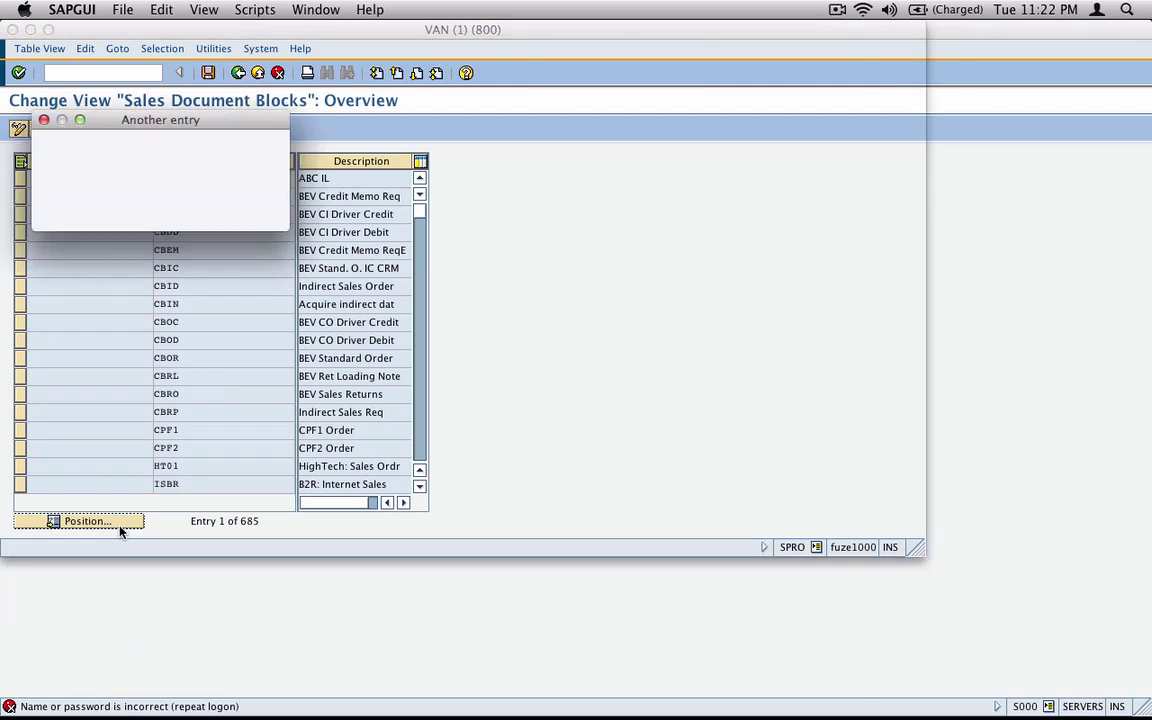
type("z6")
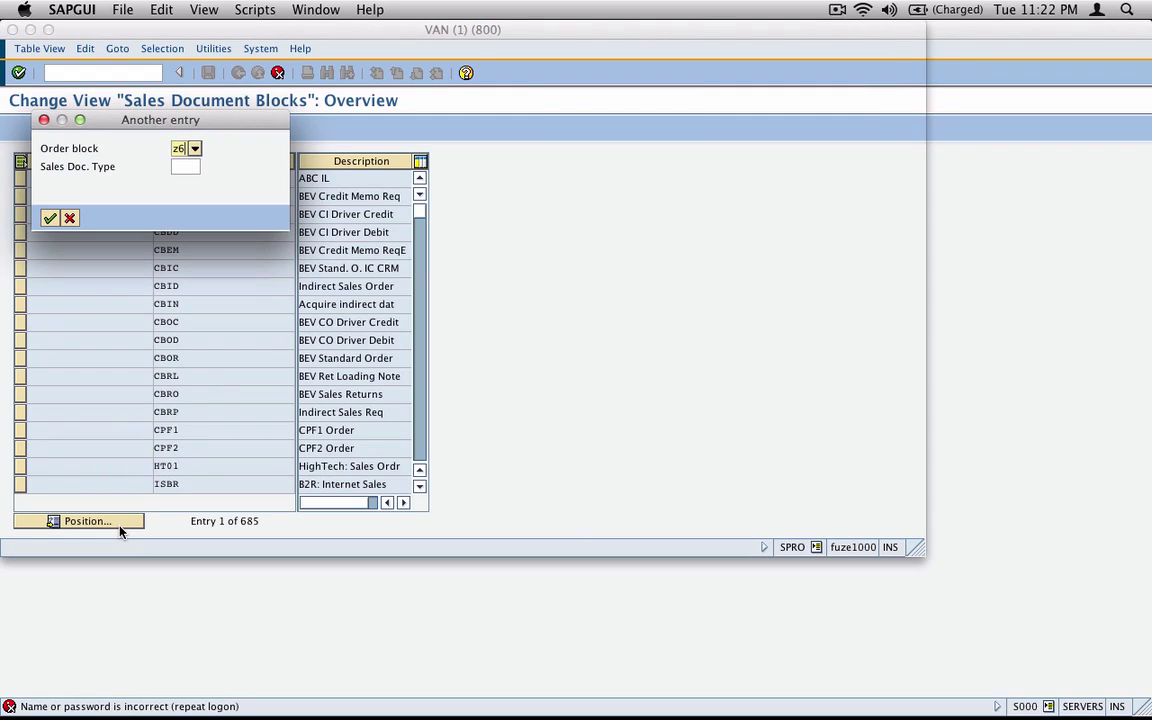
key("Tab")
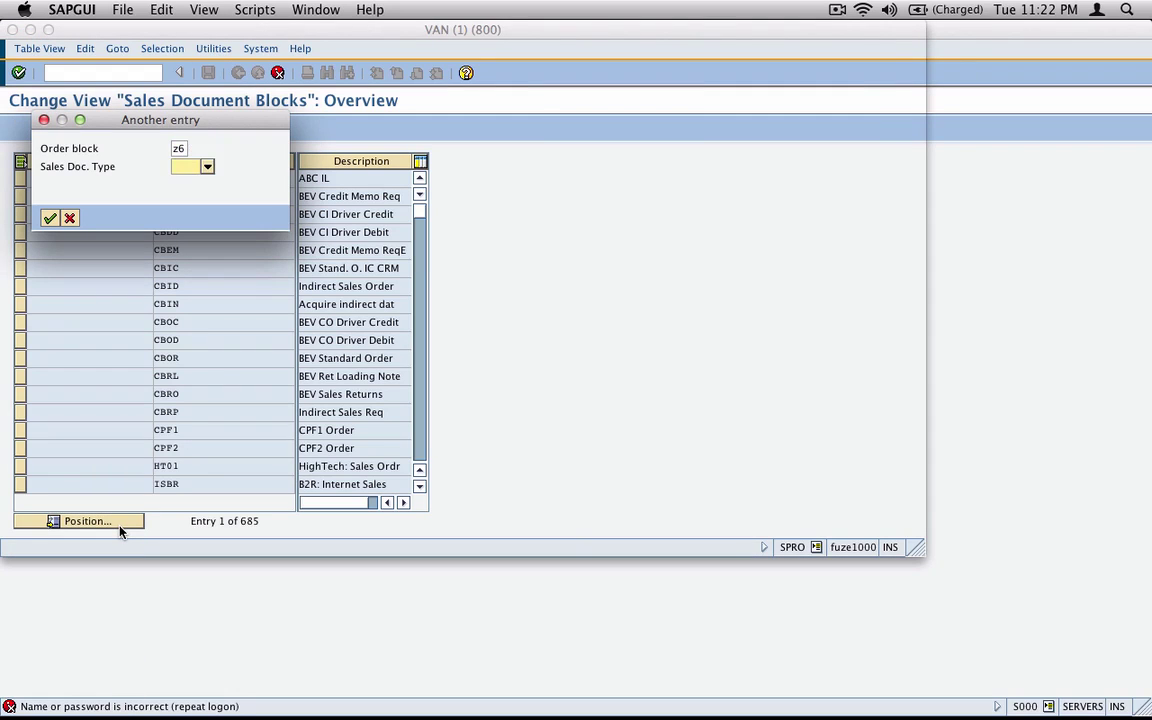
type("or")
key("Return")
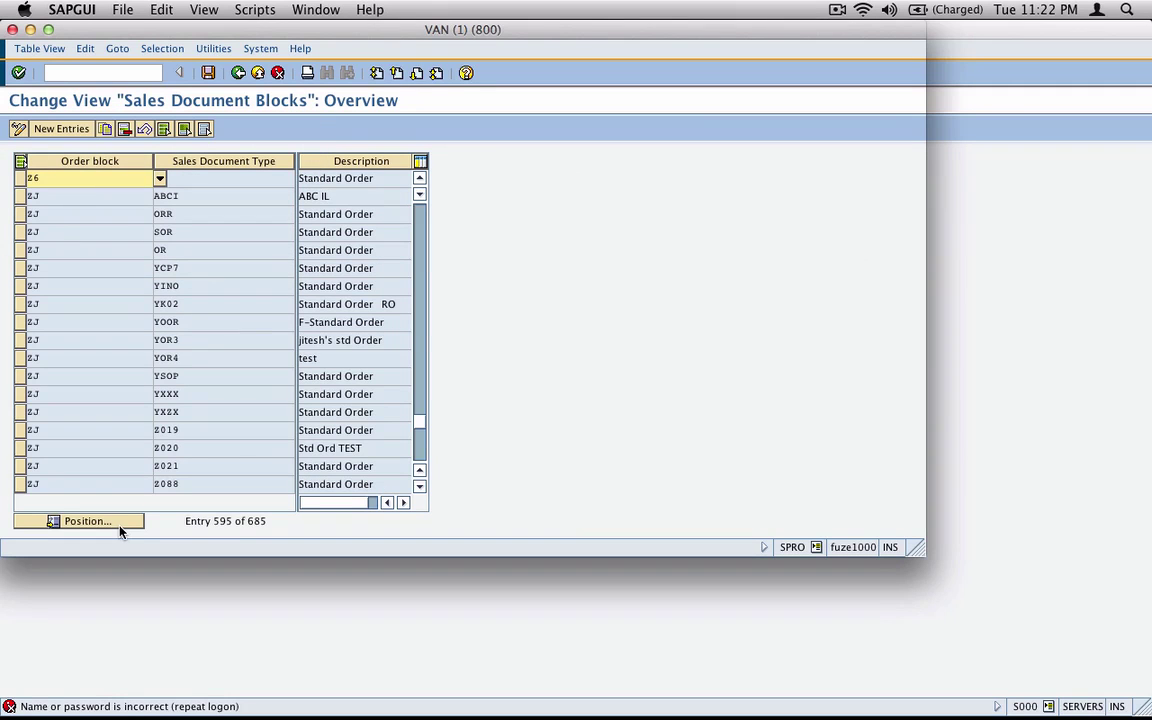
left_click(334, 178)
key("super+shift+4")
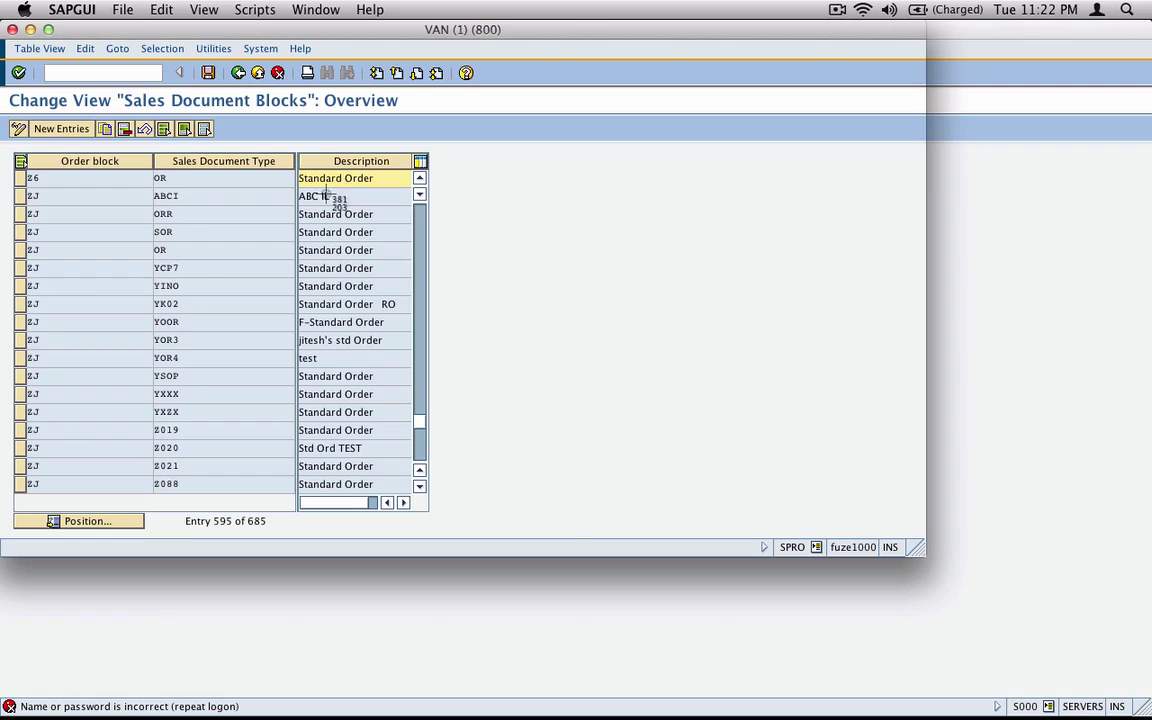
left_click_drag(3, 92, 422, 229)
- Switch to inkBook, paste the Sales Document Blocks capture and place it below the New Entries capture
key("super+Tab")
key("super+v")
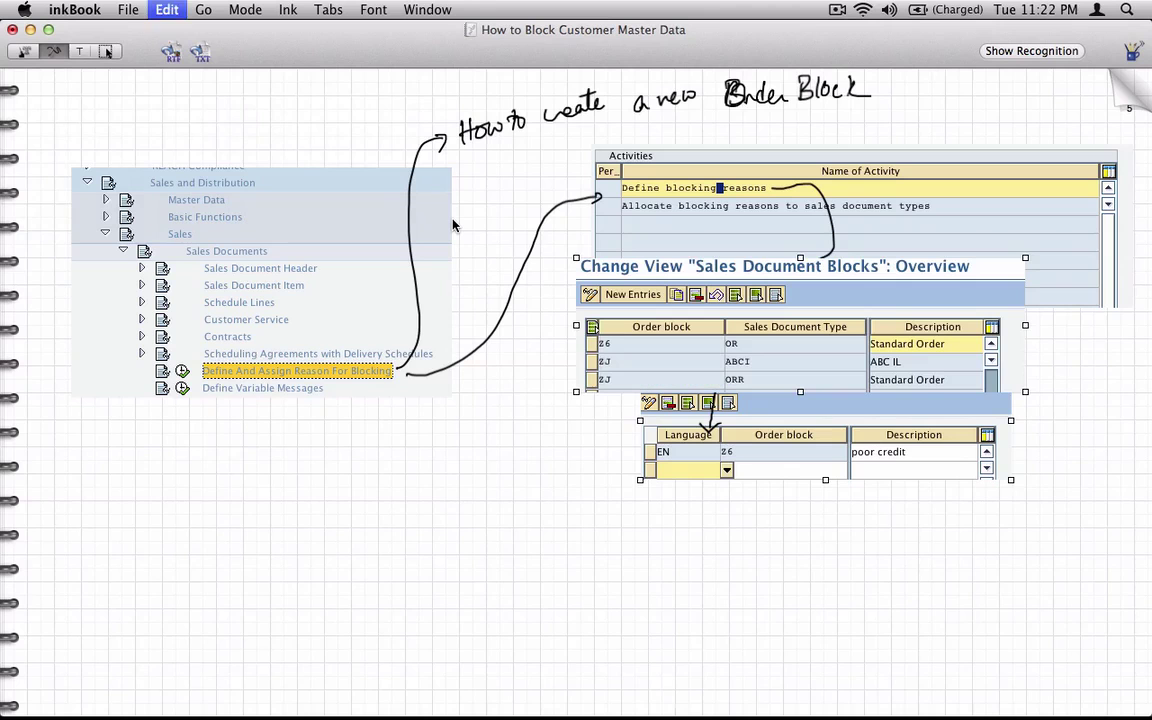
left_click(107, 52)
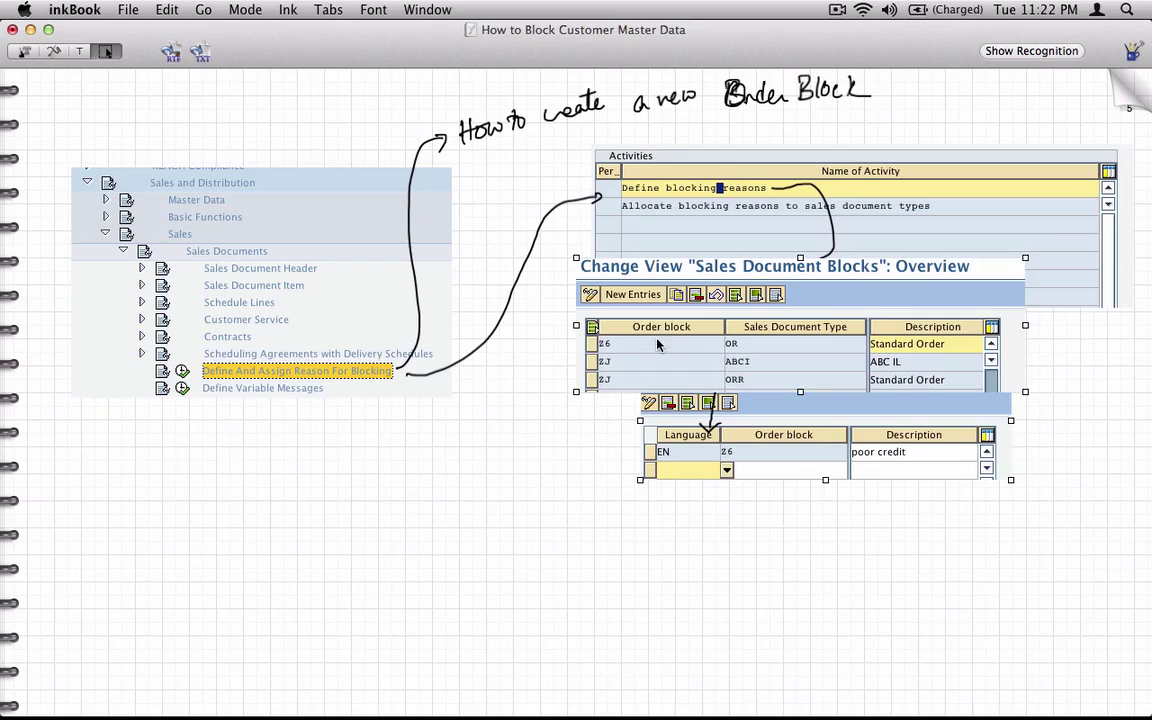
left_click_drag(607, 346, 602, 462)
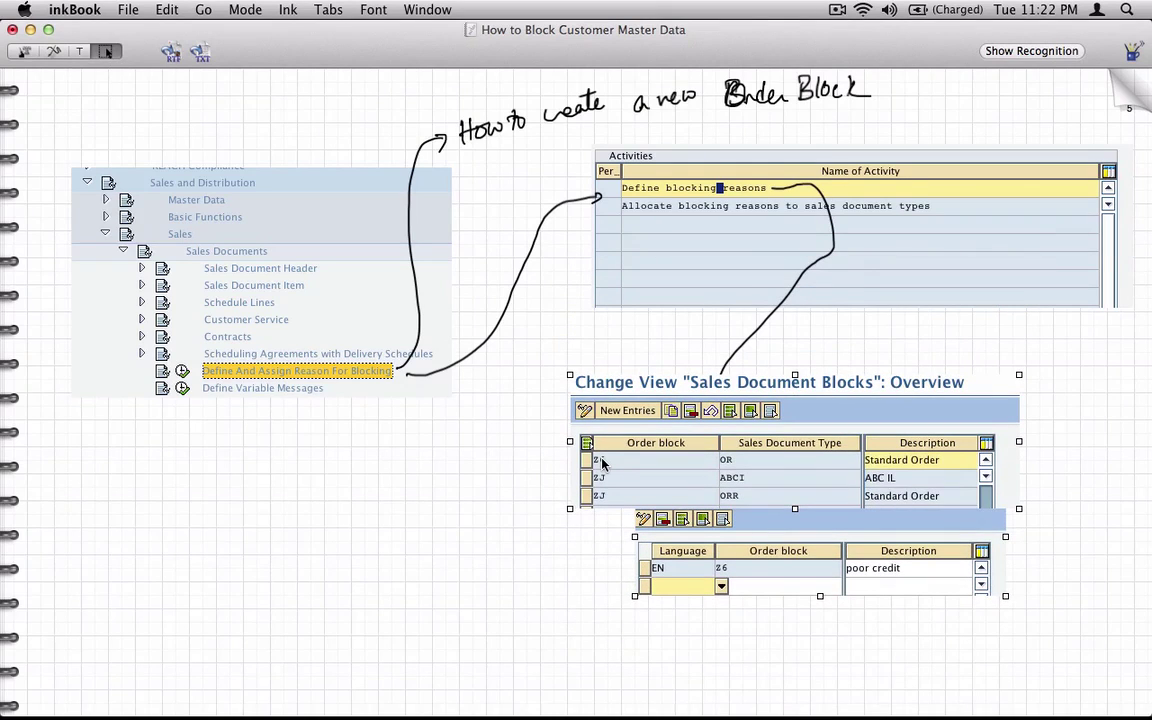
key("super+z")
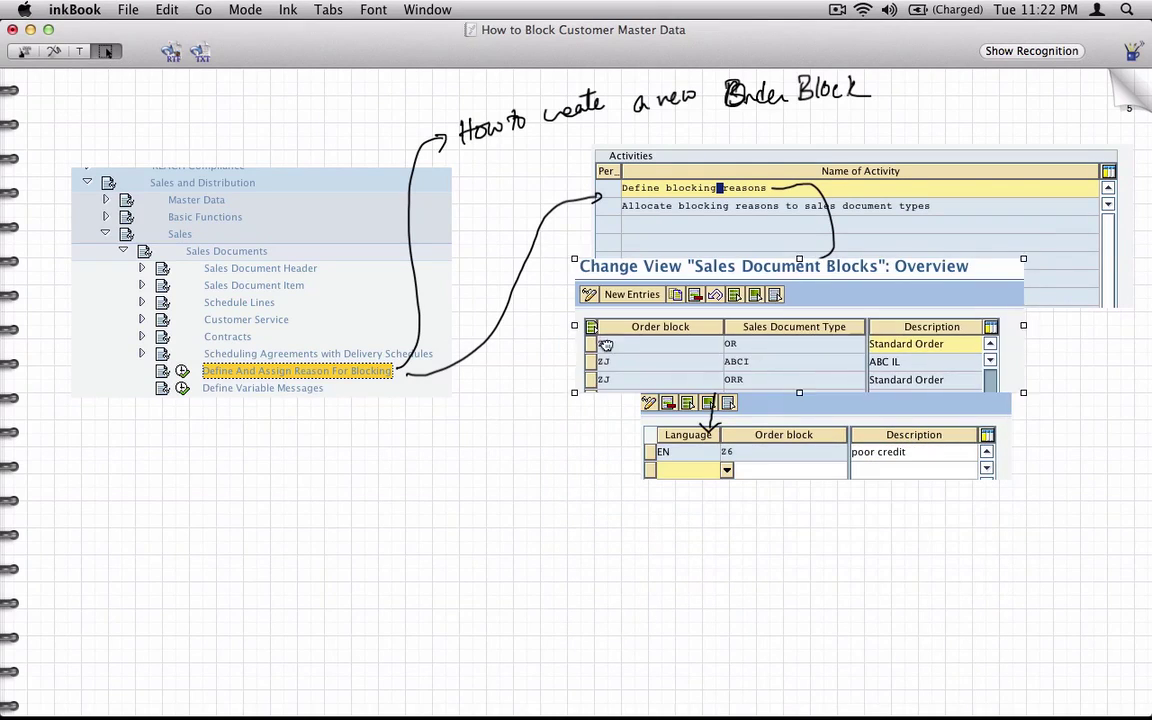
left_click_drag(605, 344, 598, 606)
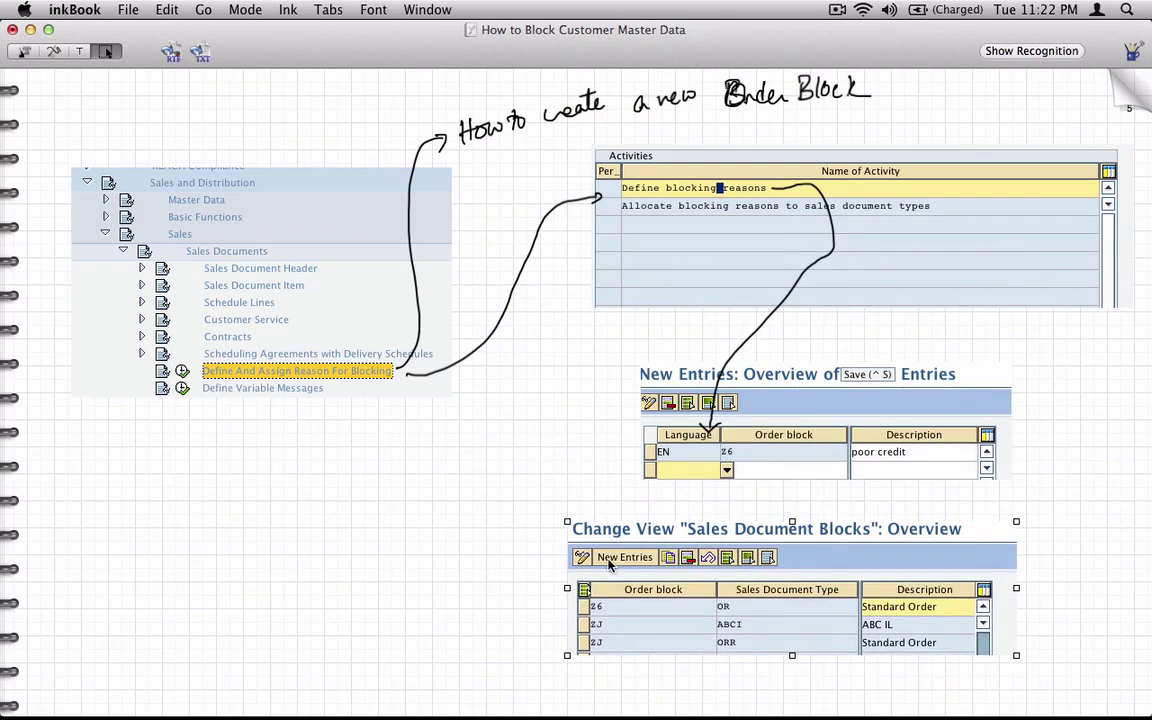
- Draw an arrow from Allocate blocking reasons to sales document types to the Sales Document Blocks capture, and insert a page after this one
left_click(53, 51)
mouse_move(612, 207)
left_mouse_down()
mouse_move(590, 248)
mouse_move(519, 517)
mouse_move(532, 586)
mouse_move(560, 594)
mouse_move(540, 608)
left_mouse_up()
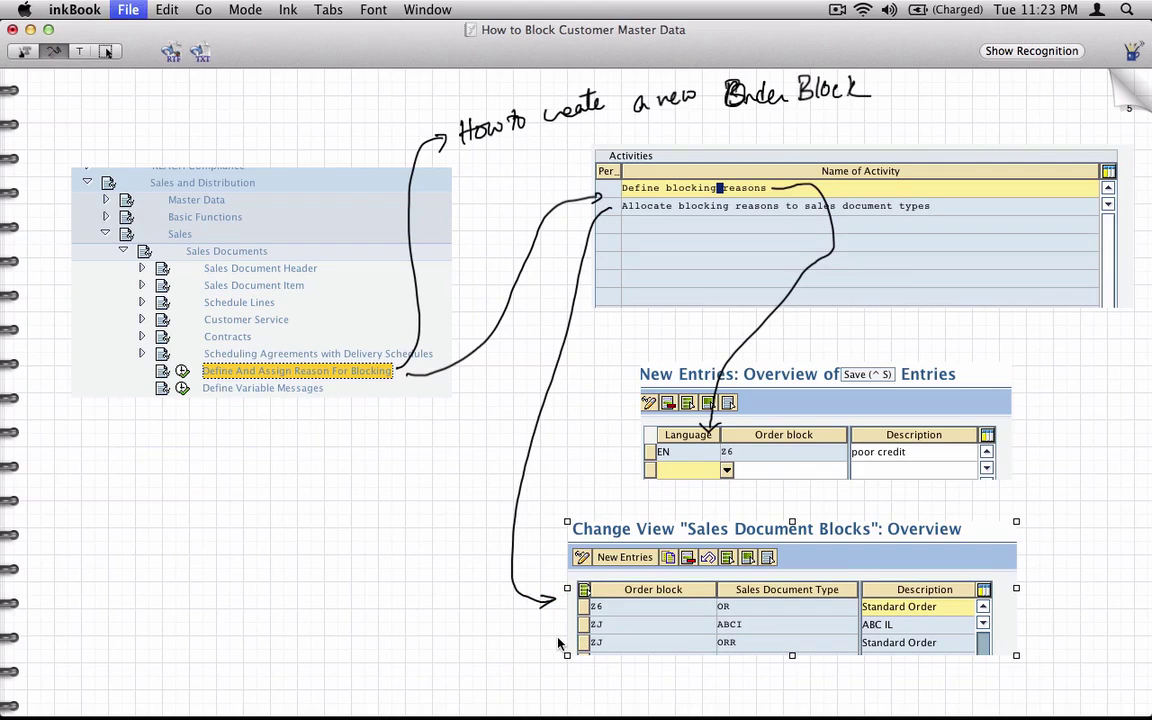
left_click(167, 9)
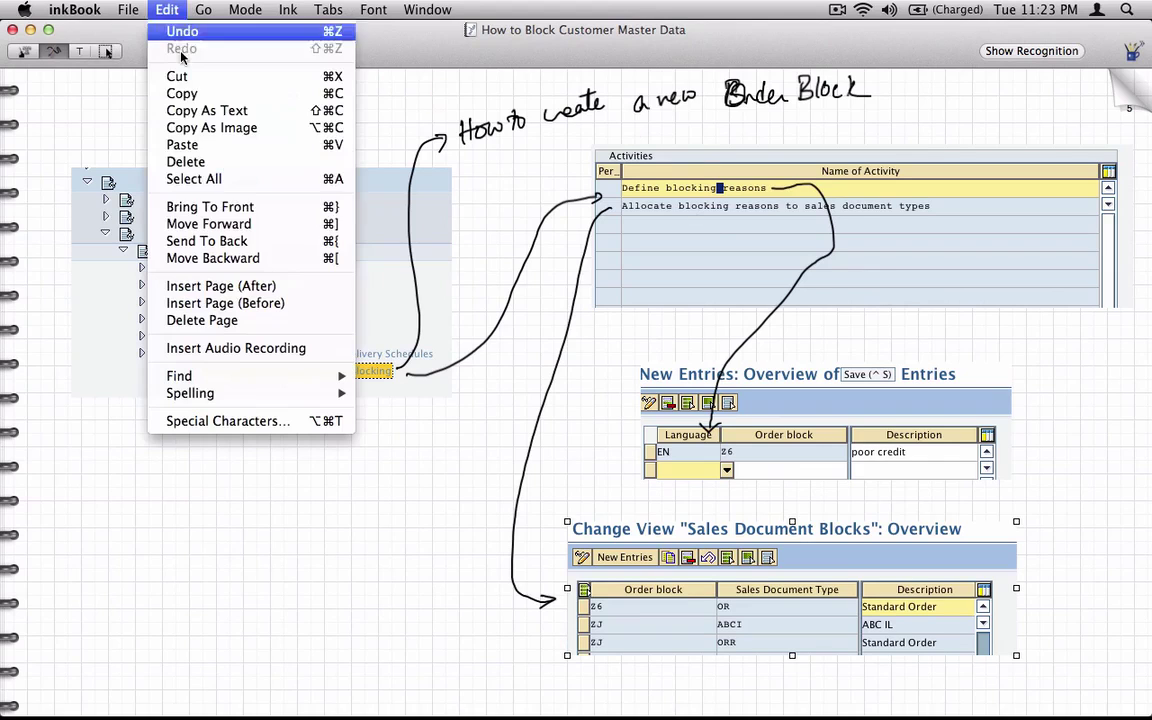
left_click(245, 288)
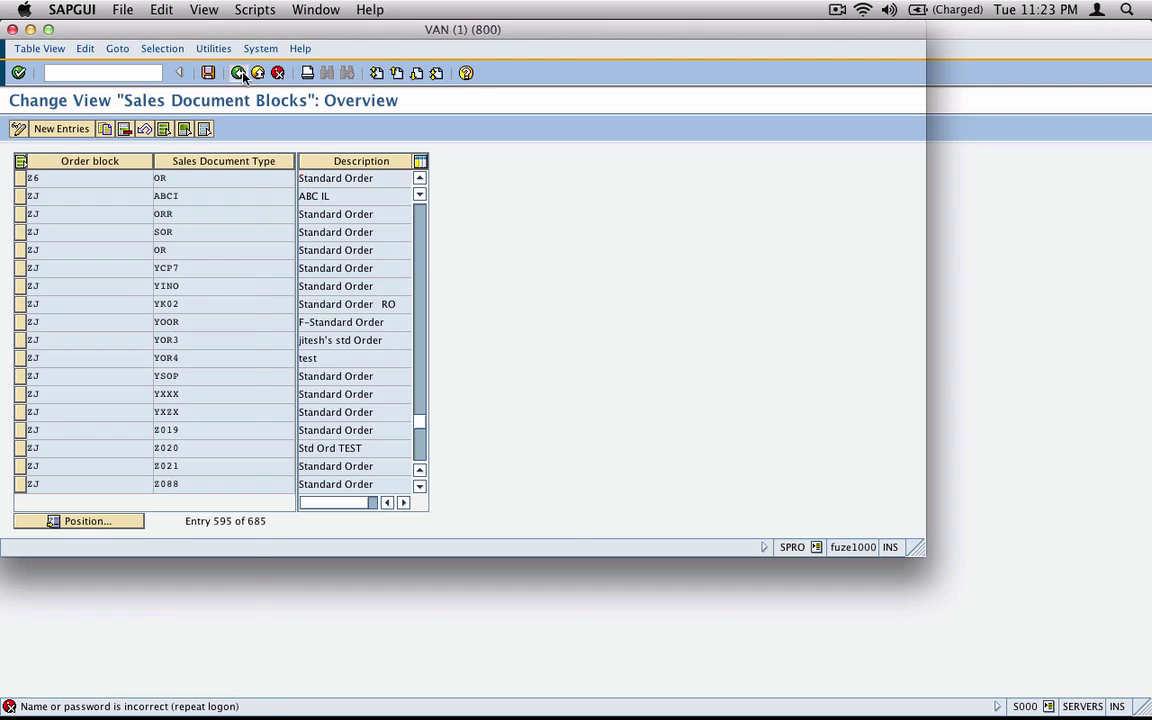
- Switch to SAPGUI, leave the customizing activity for SAP Easy Access, and start transaction VD05
left_click(239, 72)
left_click(92, 452)
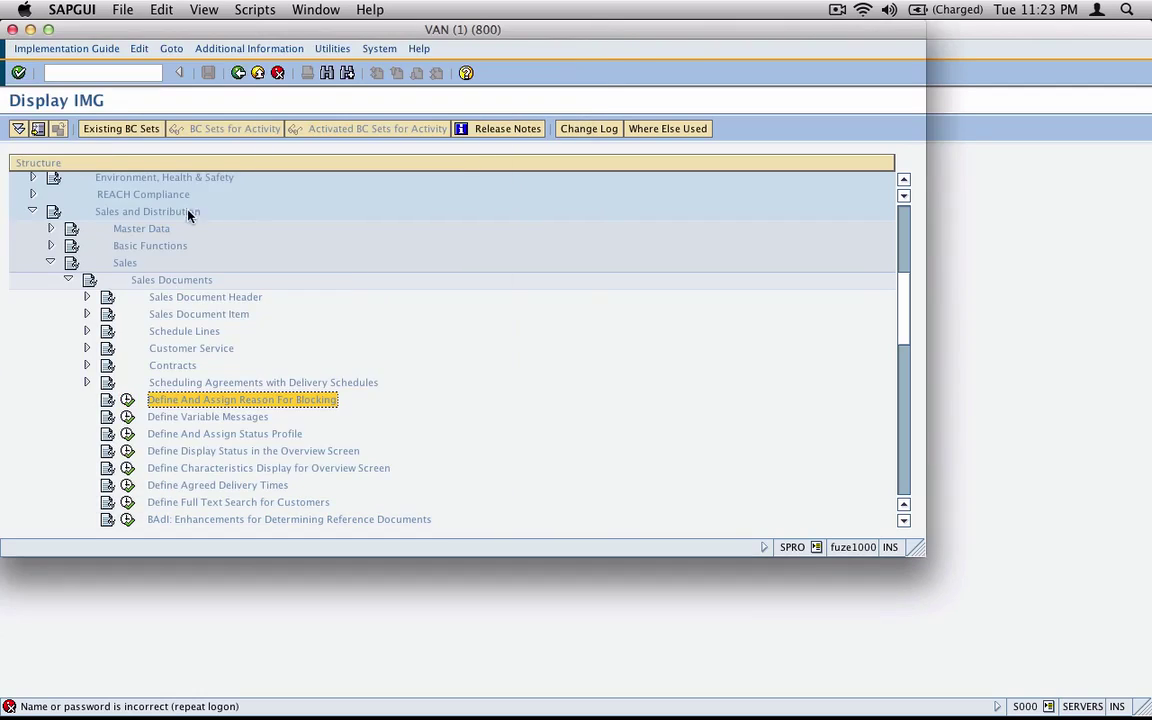
left_click(213, 68)
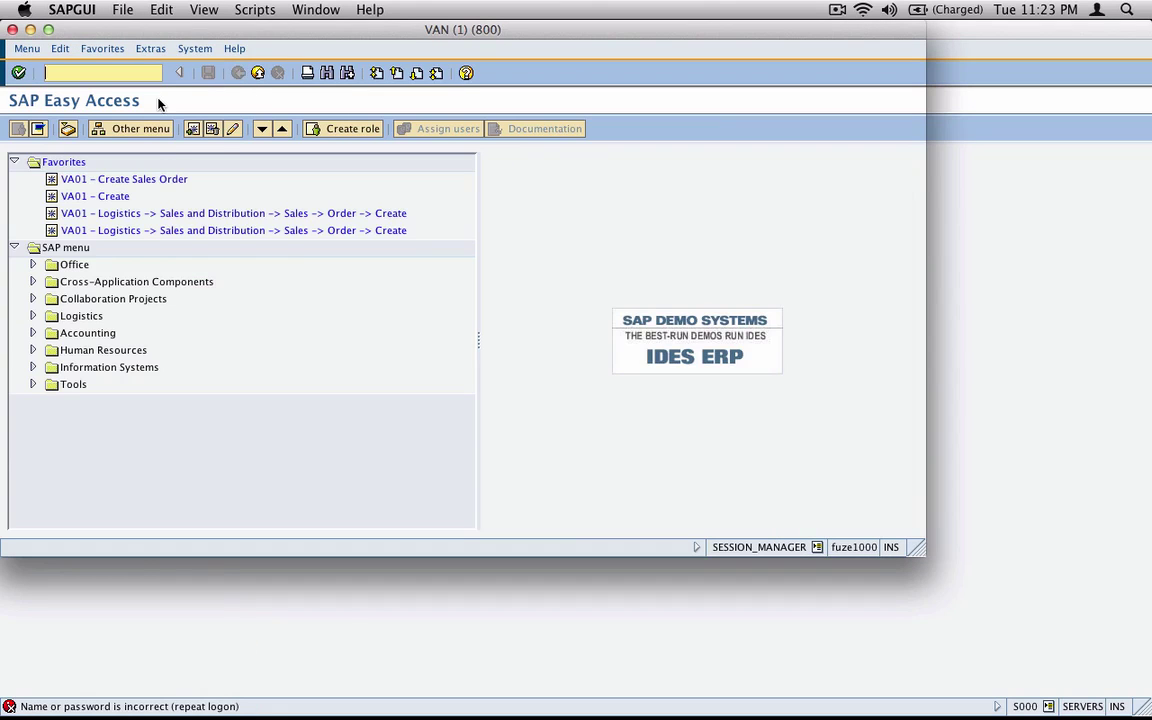
type("vd05")
key("Return")
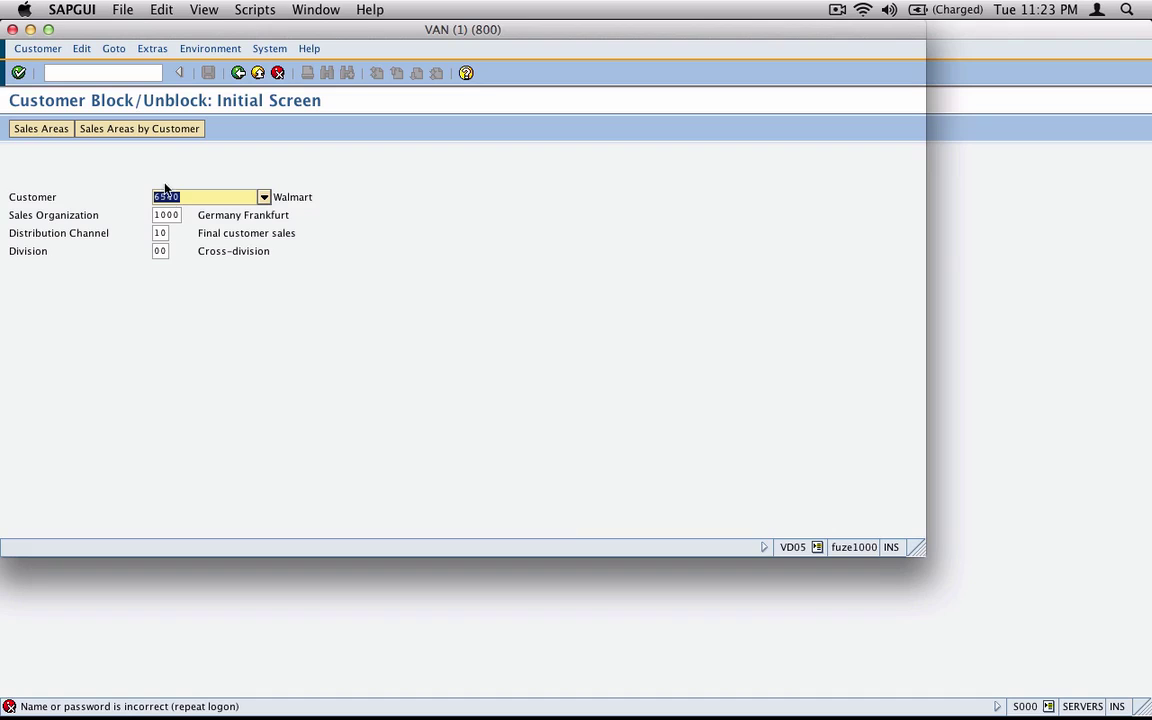
- Set the order block for Walmart's selected sales area to Z6 poor credit, and save the customer block
left_click(18, 72)
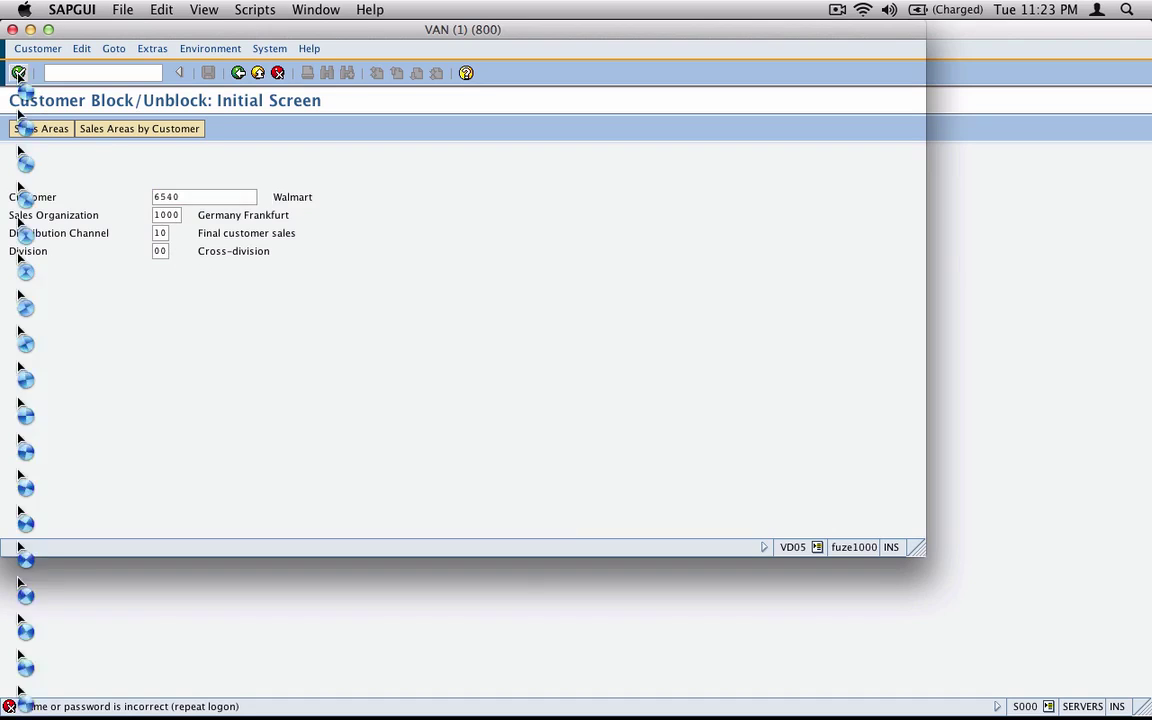
left_click(287, 308)
left_click(302, 305)
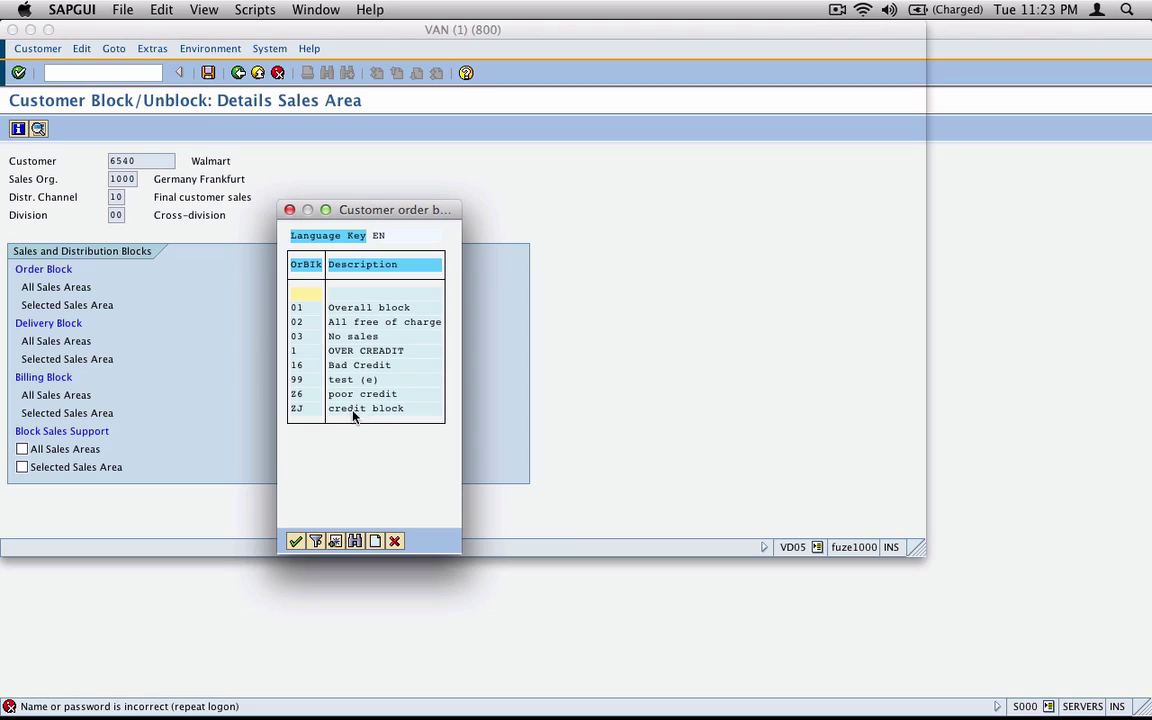
left_click(301, 396)
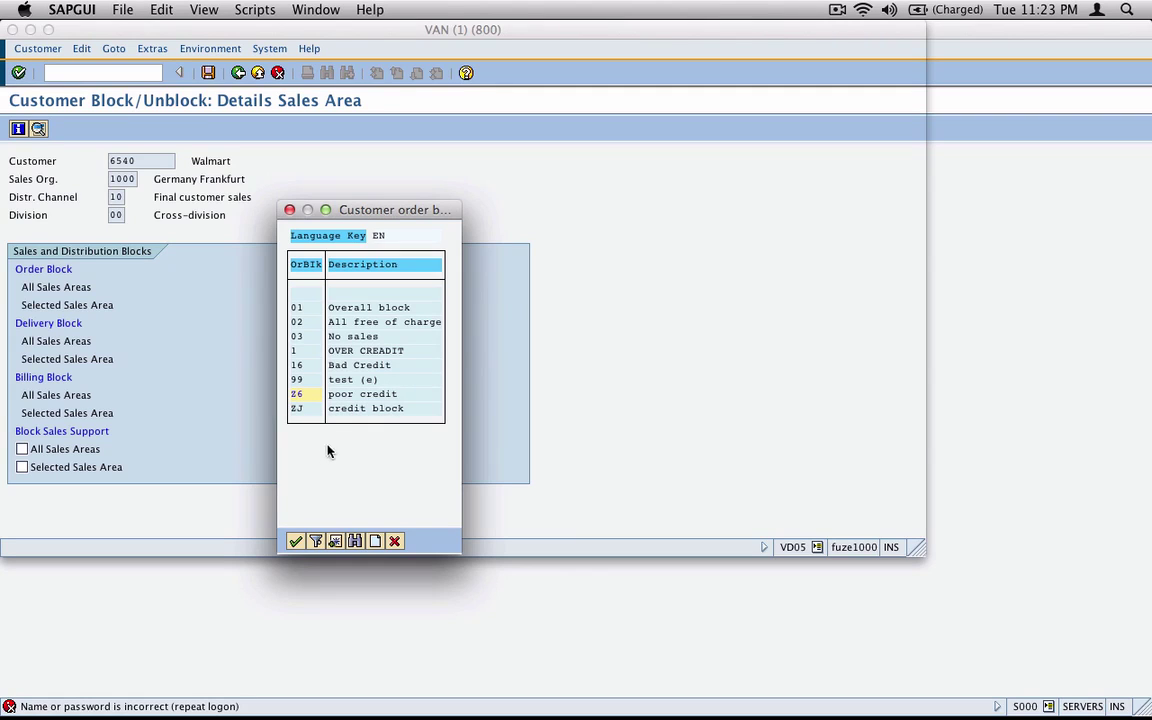
left_click(340, 395)
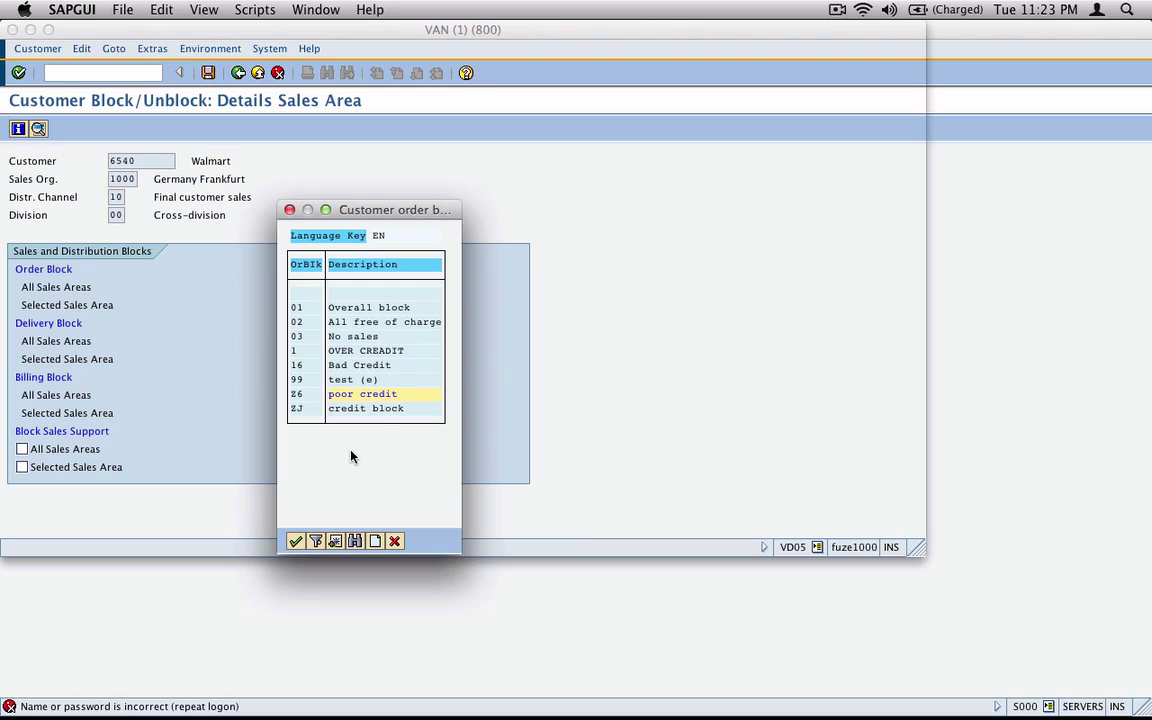
left_click(297, 541)
left_click(208, 74)
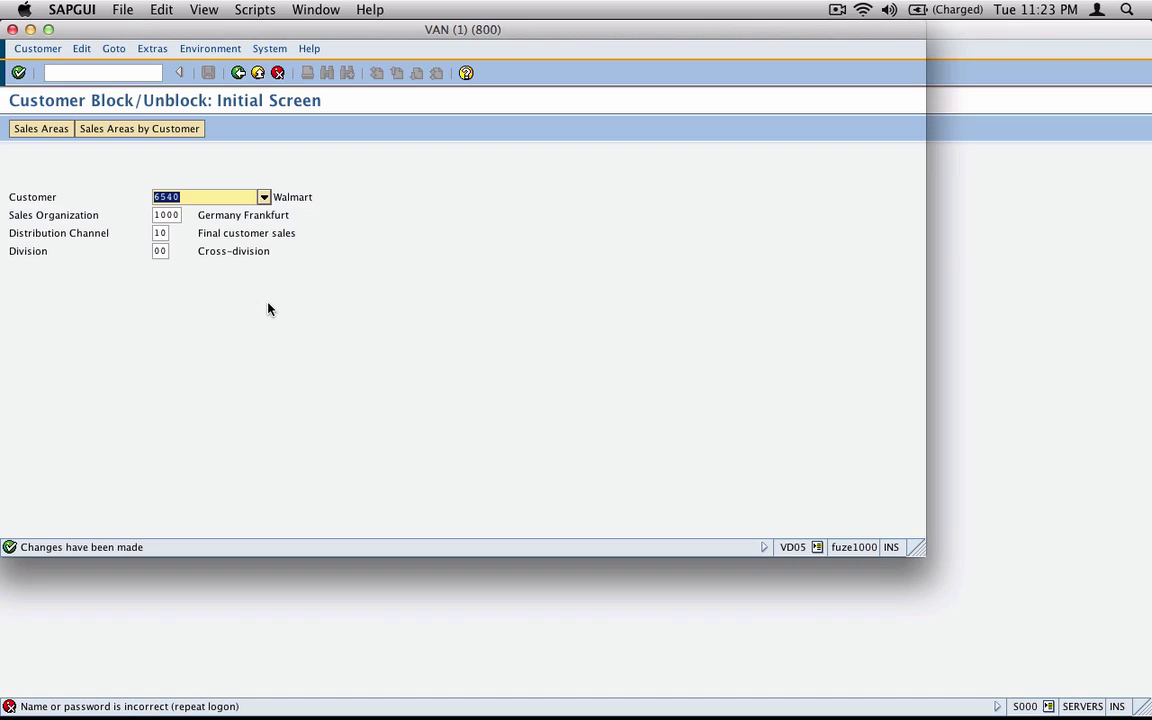
- Start transaction VA01, open a standard order of type OR, and enter Walmart's customer number as the sold-to party
key("F3")
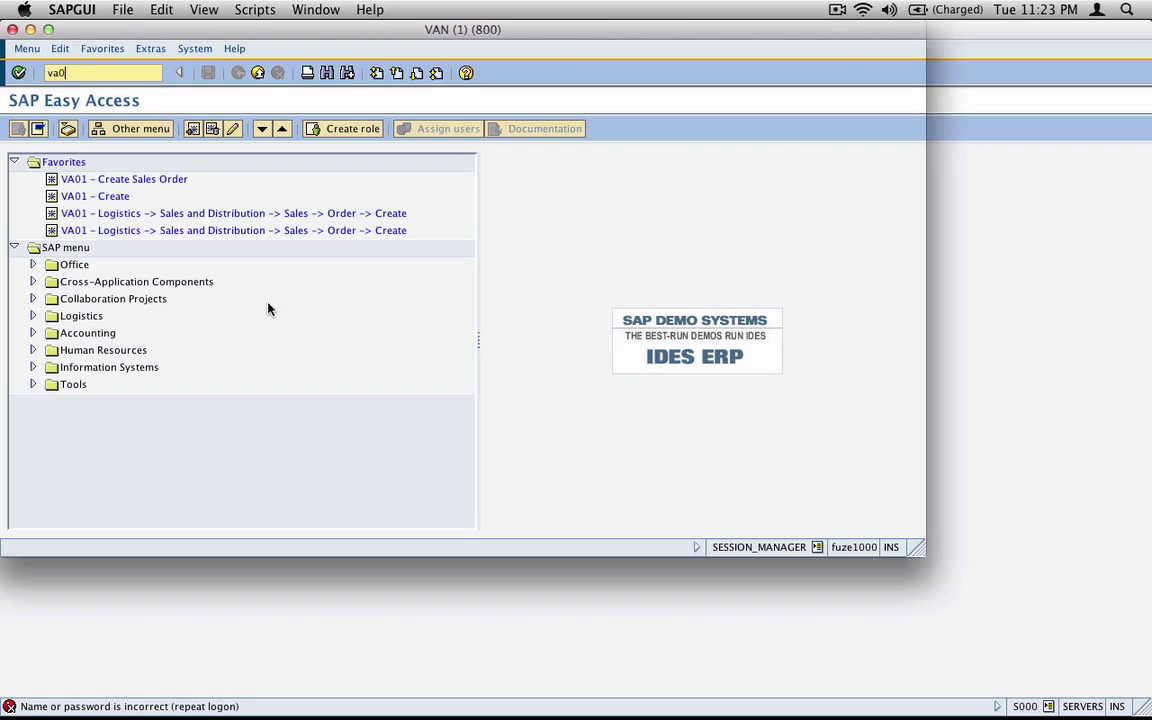
key("Return")
type("va")
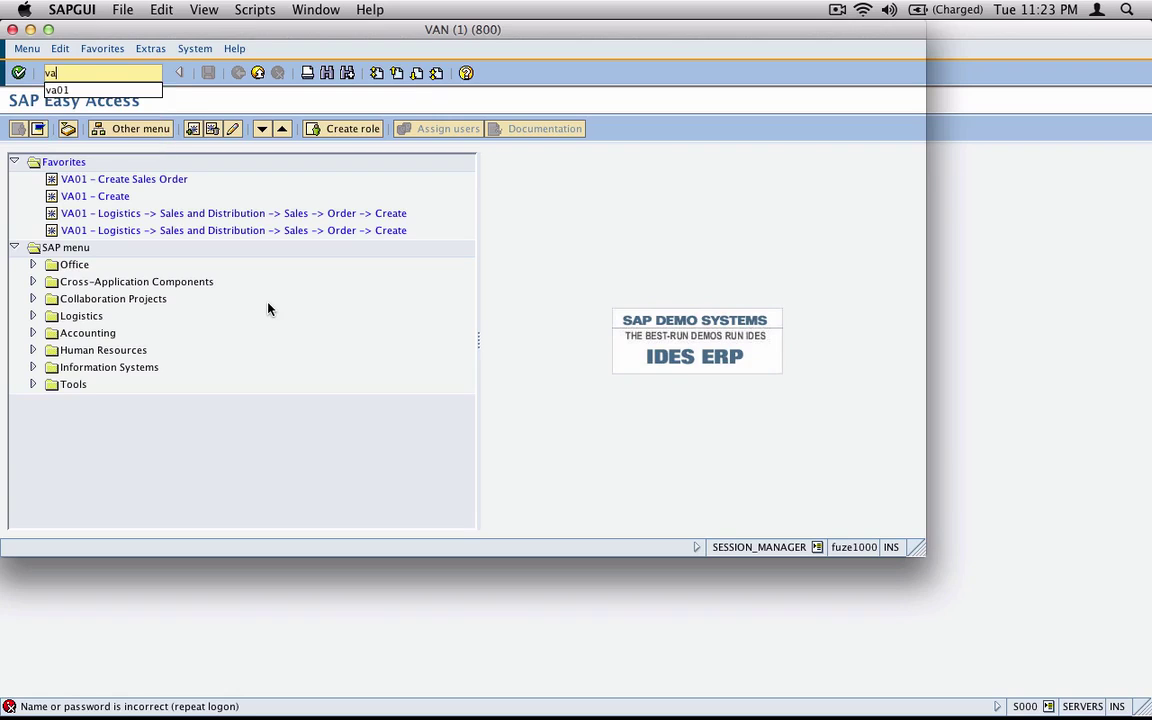
type("01")
key("Return")
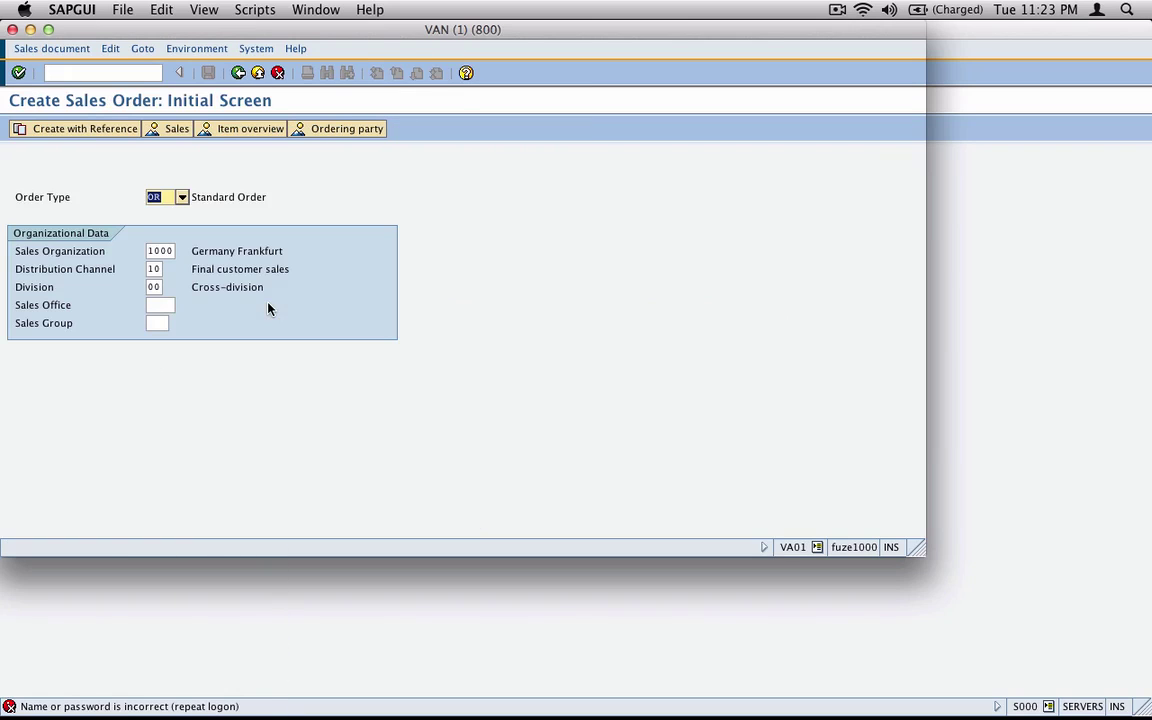
key("Return")
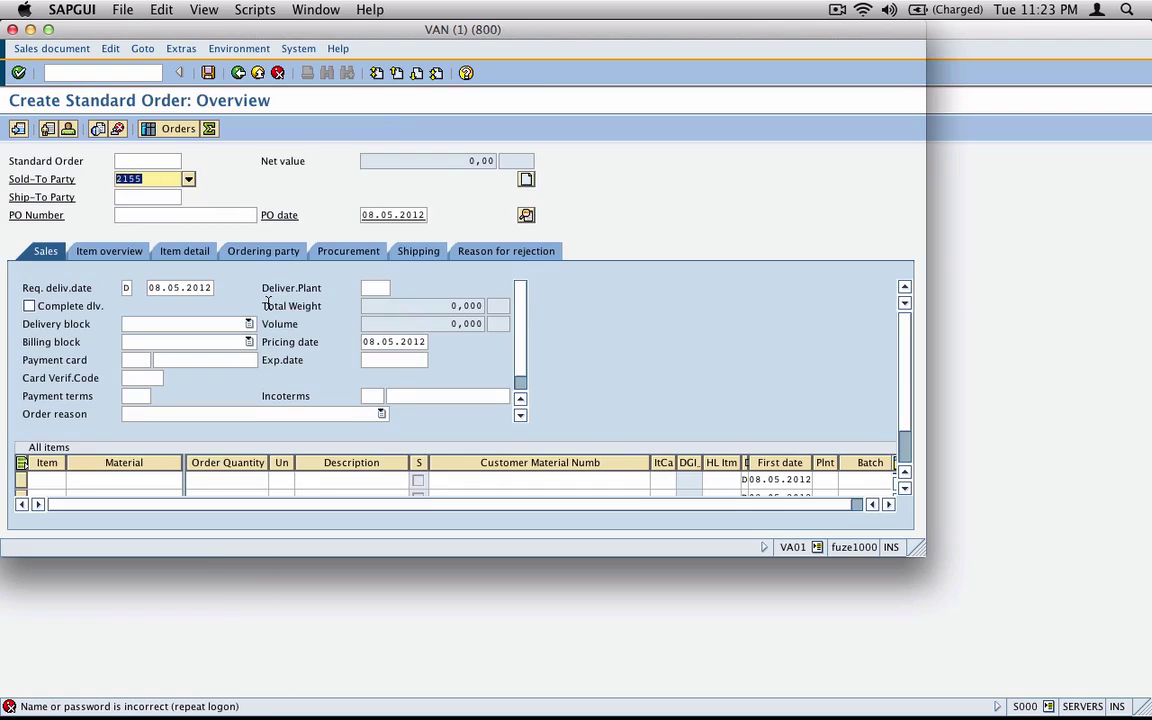
type("6540")
key("Return")
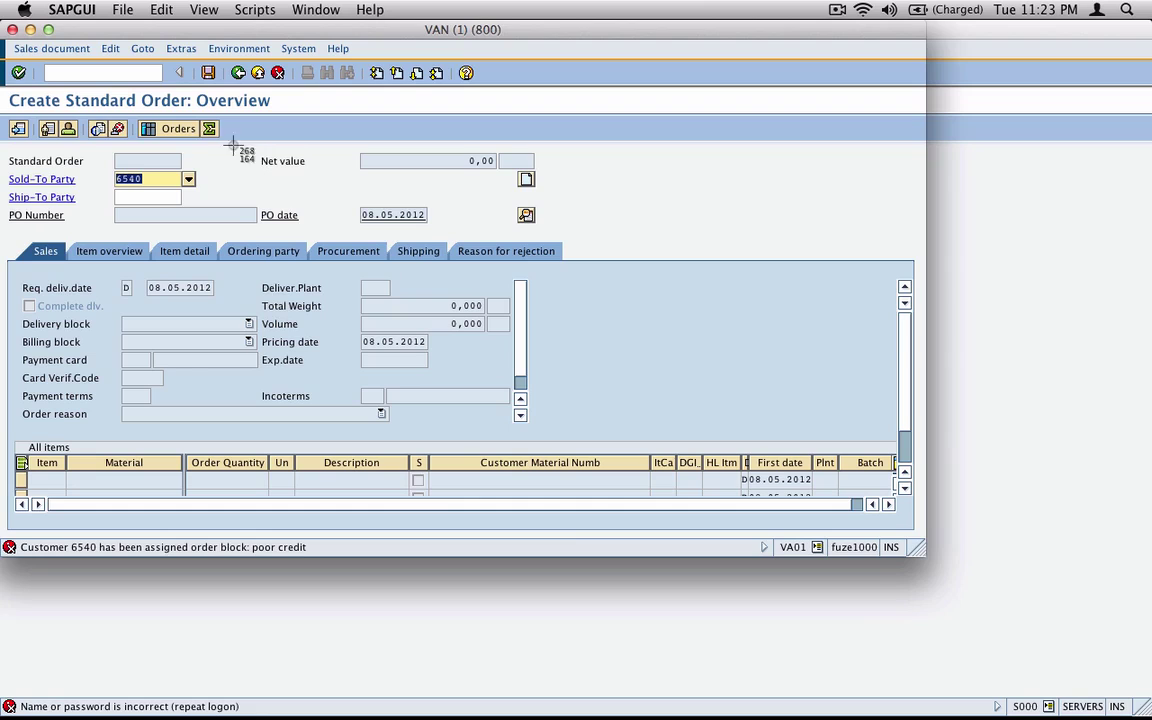
- Capture the order overview including its status message, paste it on the new inkBook page, and move it down to show it completely
left_click_drag(12, 100, 585, 555)
key("super+Tab")
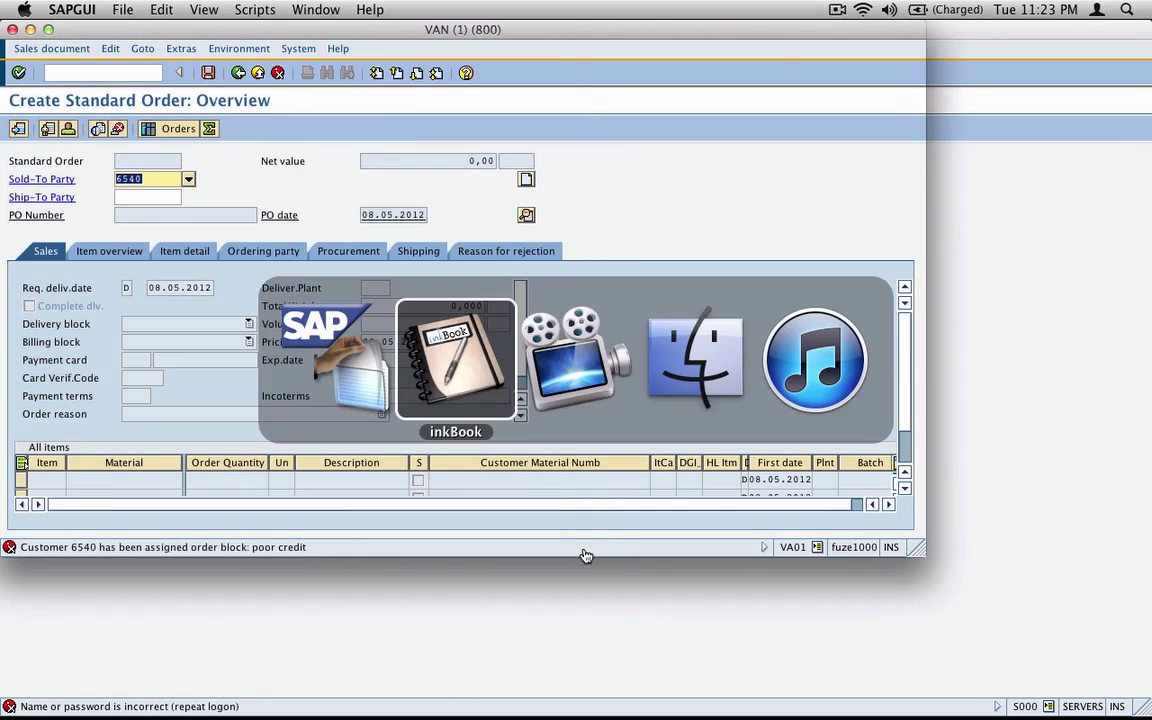
key("super+v")
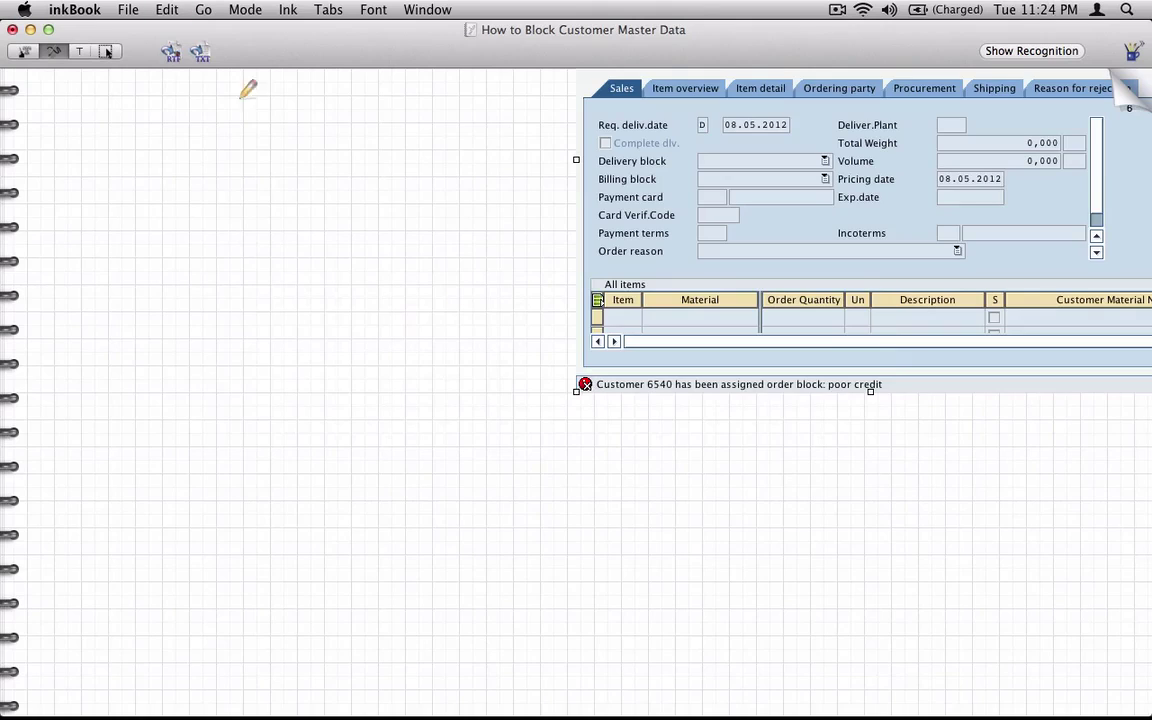
left_click(109, 52)
left_click_drag(875, 313, 838, 531)
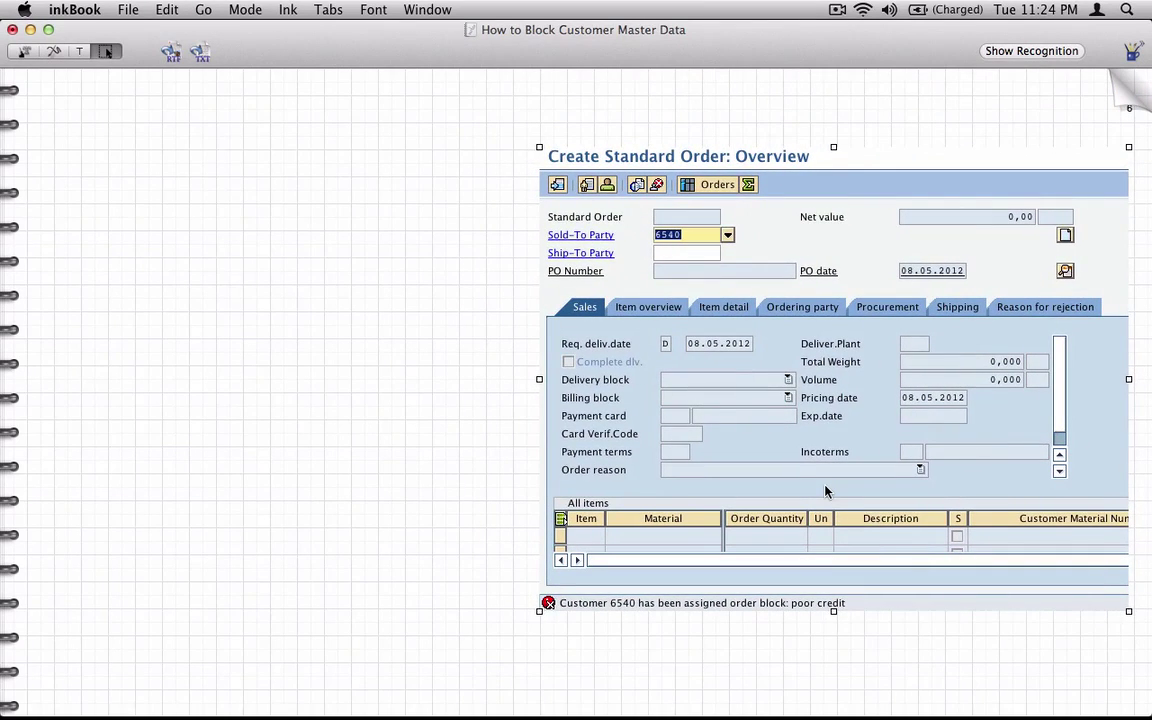
- Switch to SAPGUI, start transaction VD05 with /nvd05, and open Walmart's sales area block details
key("super+Tab")
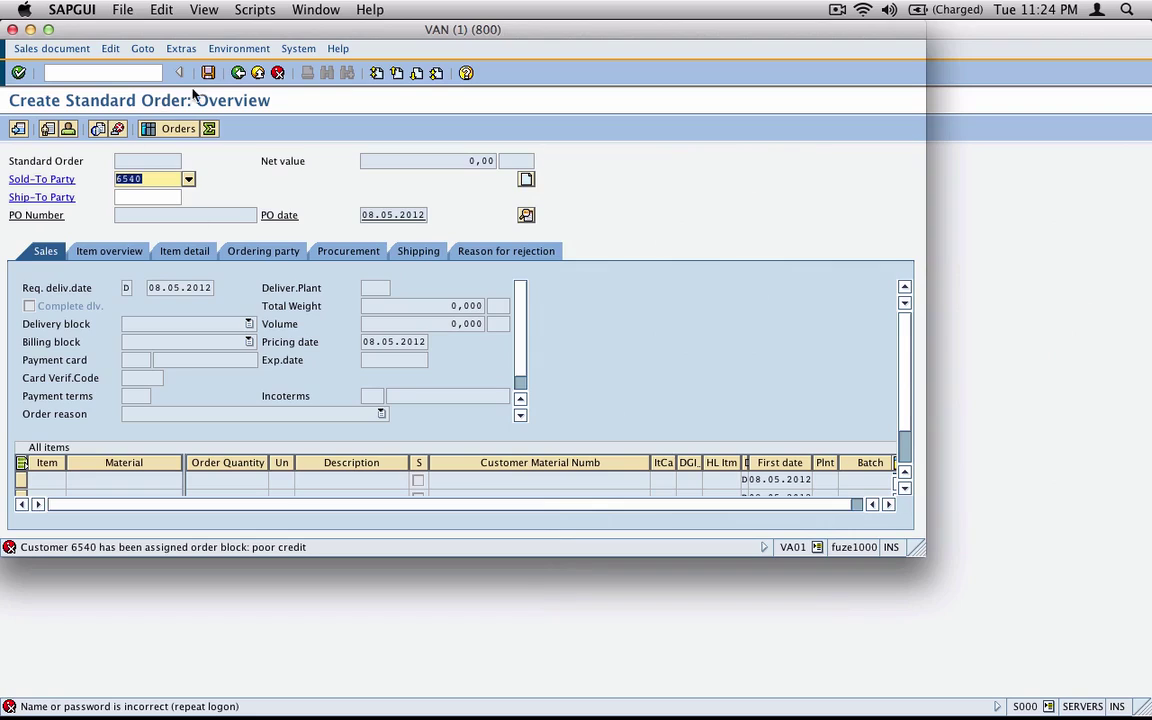
left_click(145, 72)
type("/nv")
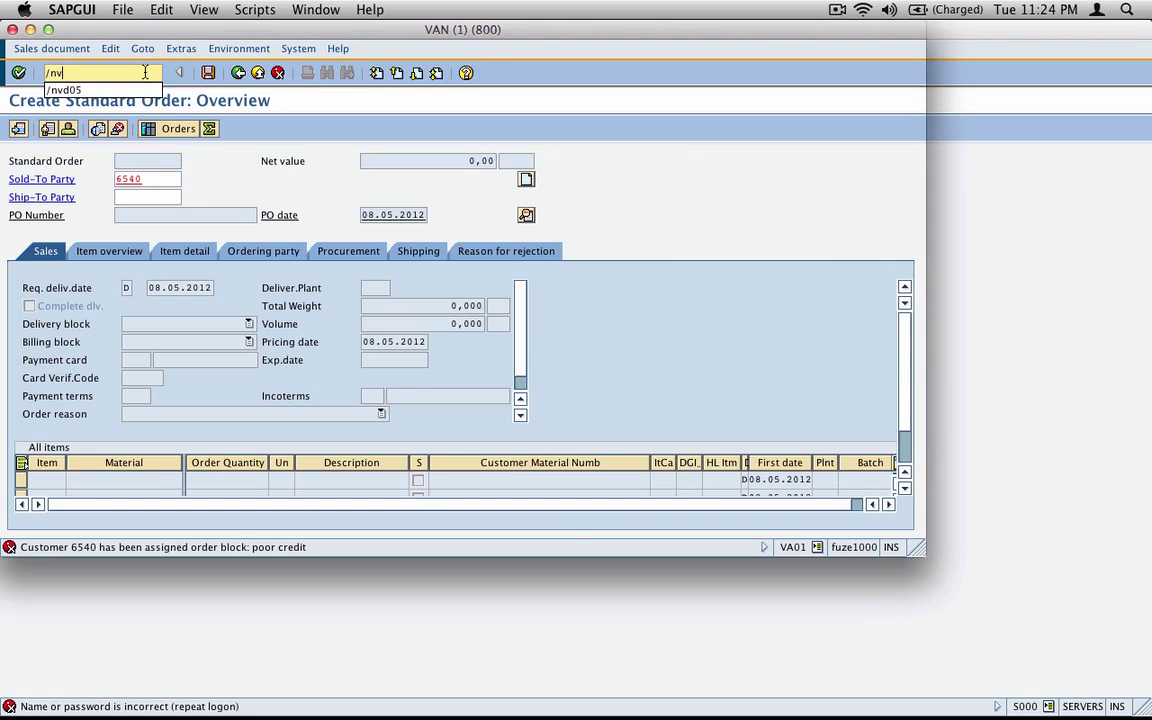
type("d05")
key("Return")
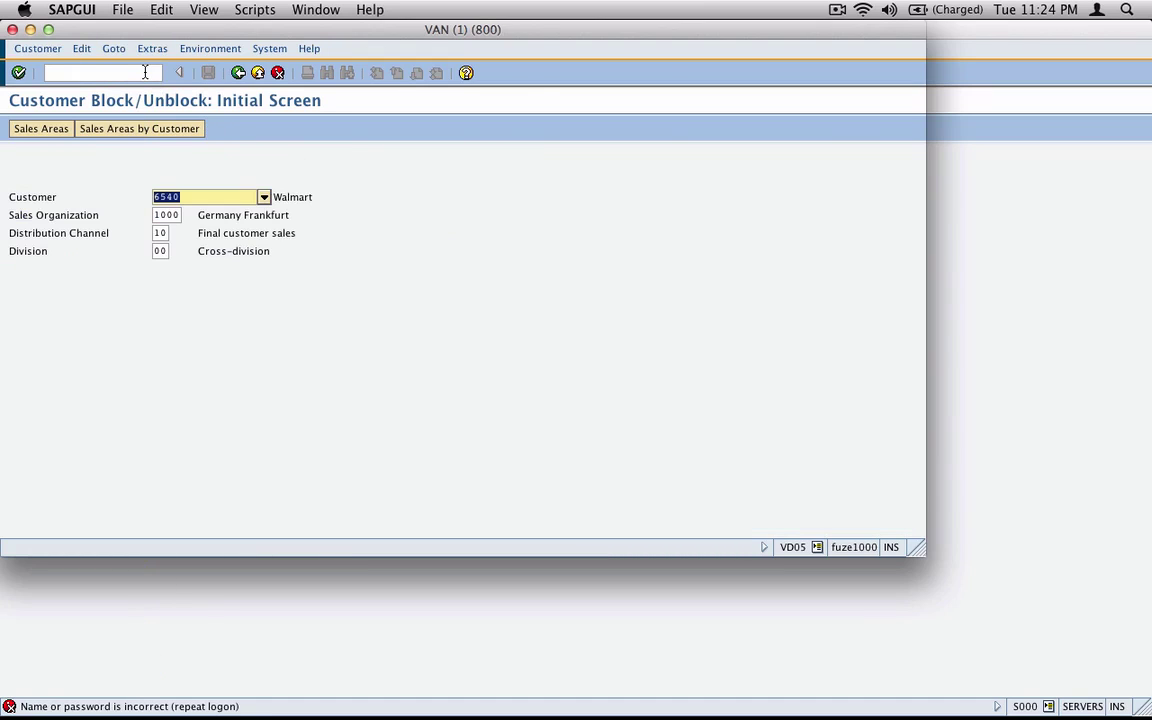
key("Return")
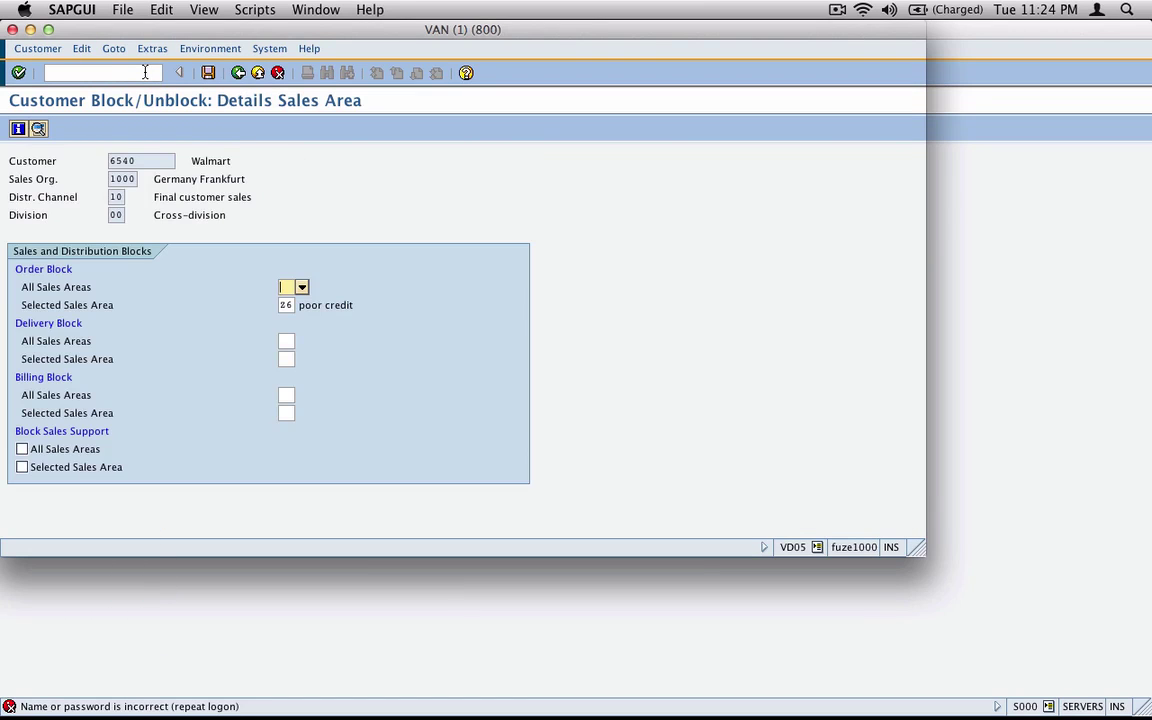
- Capture Walmart's sales area block details as a screenshot and paste it onto the inkBook page with the order overview
key("super+shift+4")
left_click_drag(2, 80, 376, 437)
key("super+Tab")
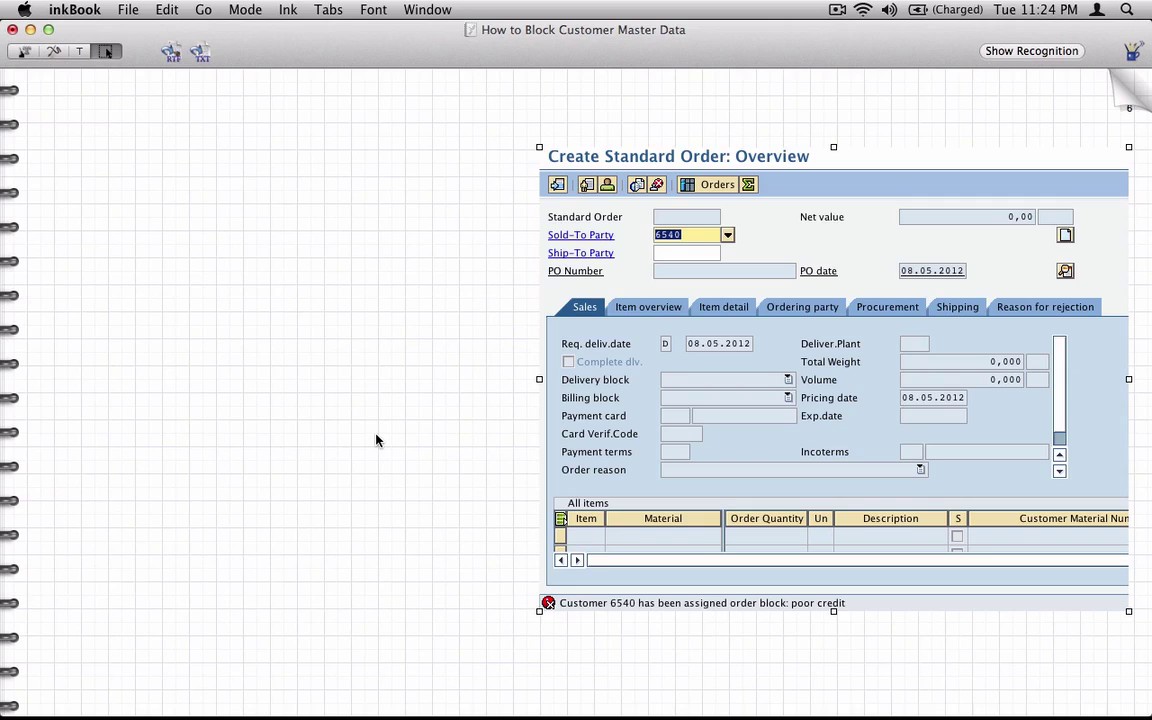
key("super+v")
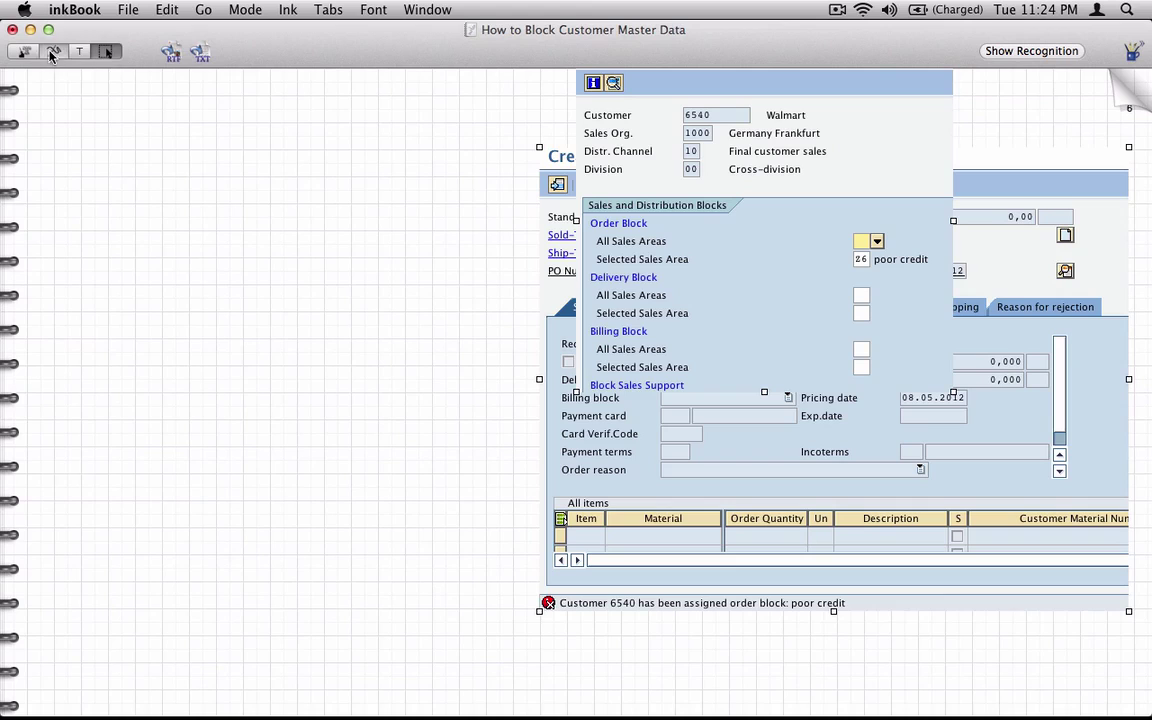
left_click(50, 56)
left_click_drag(752, 236, 645, 333)
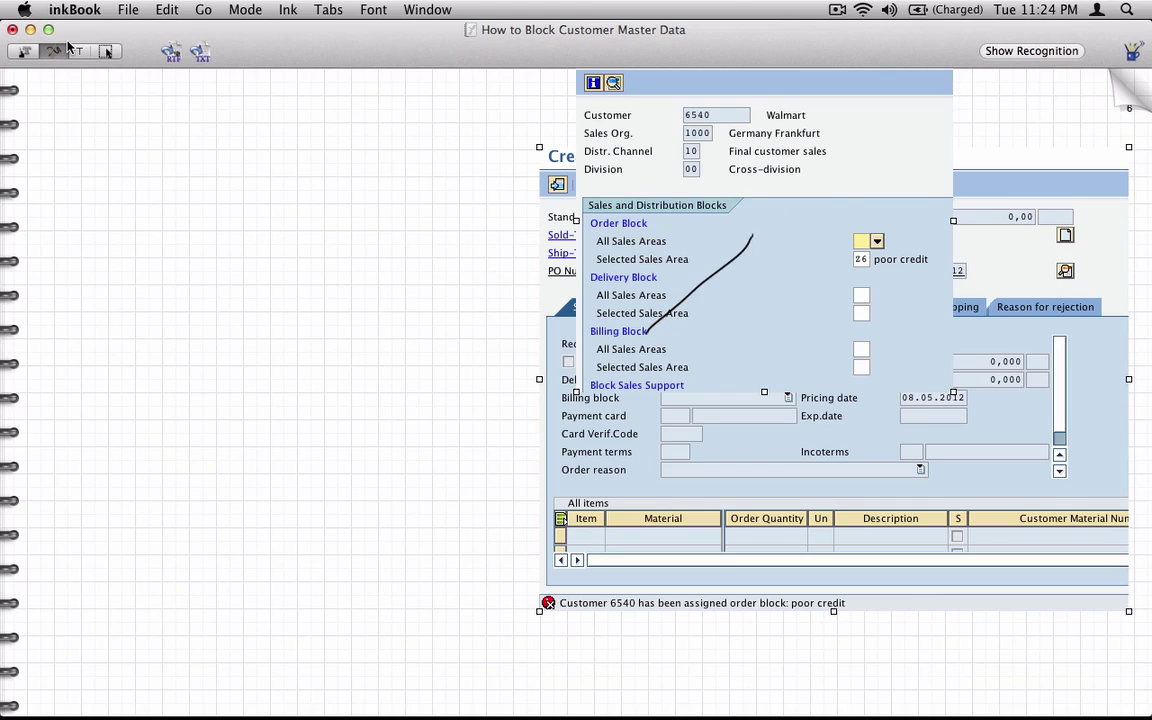
key("super+z")
- Move the pasted block details capture onto the empty area beside the Create Standard Order capture
left_click(107, 52)
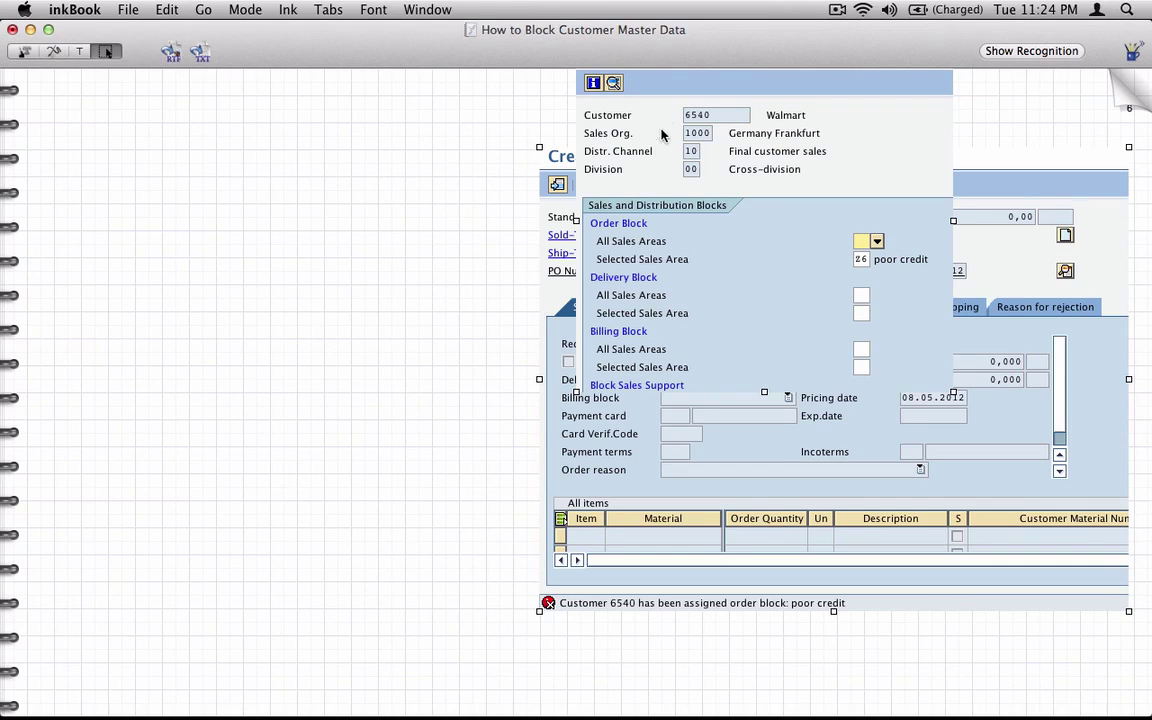
left_click_drag(661, 134, 329, 263)
key("super+z")
left_click_drag(590, 86, 122, 248)
- Circle the Z6 poor credit entry, the sold-to party number and the order block message, and insert a new page after this one
left_click(55, 50)
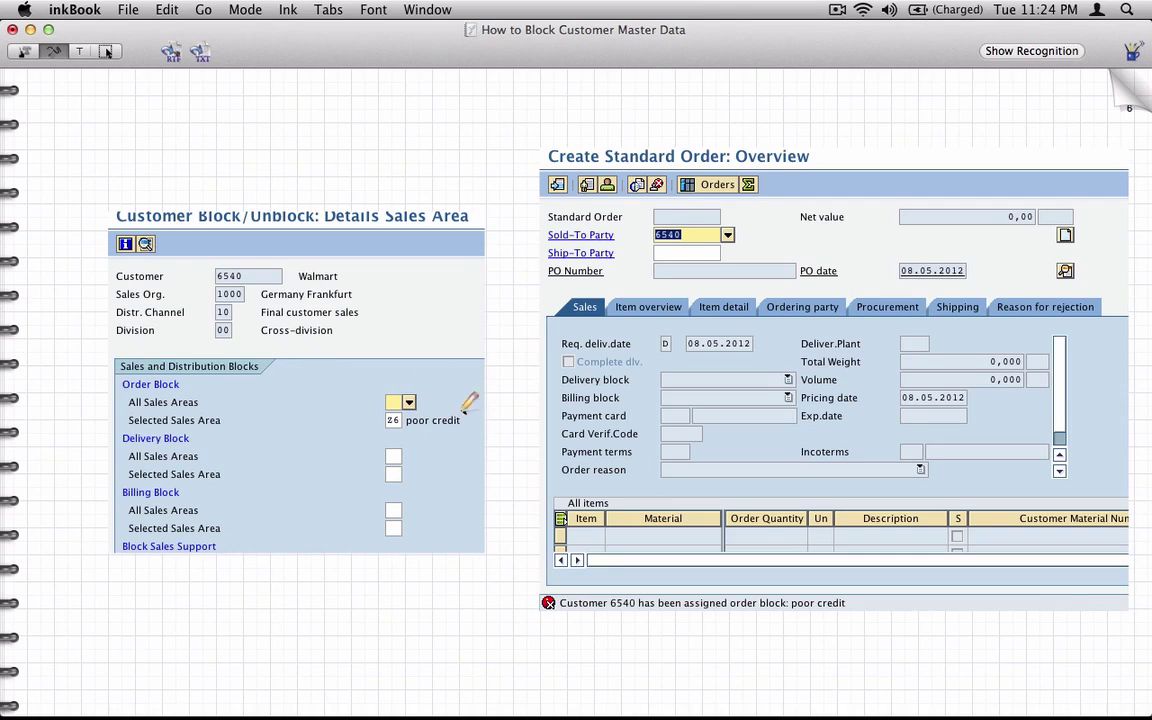
mouse_move(465, 411)
left_mouse_down()
mouse_move(394, 405)
mouse_move(372, 422)
mouse_move(440, 433)
mouse_move(463, 410)
left_mouse_up()
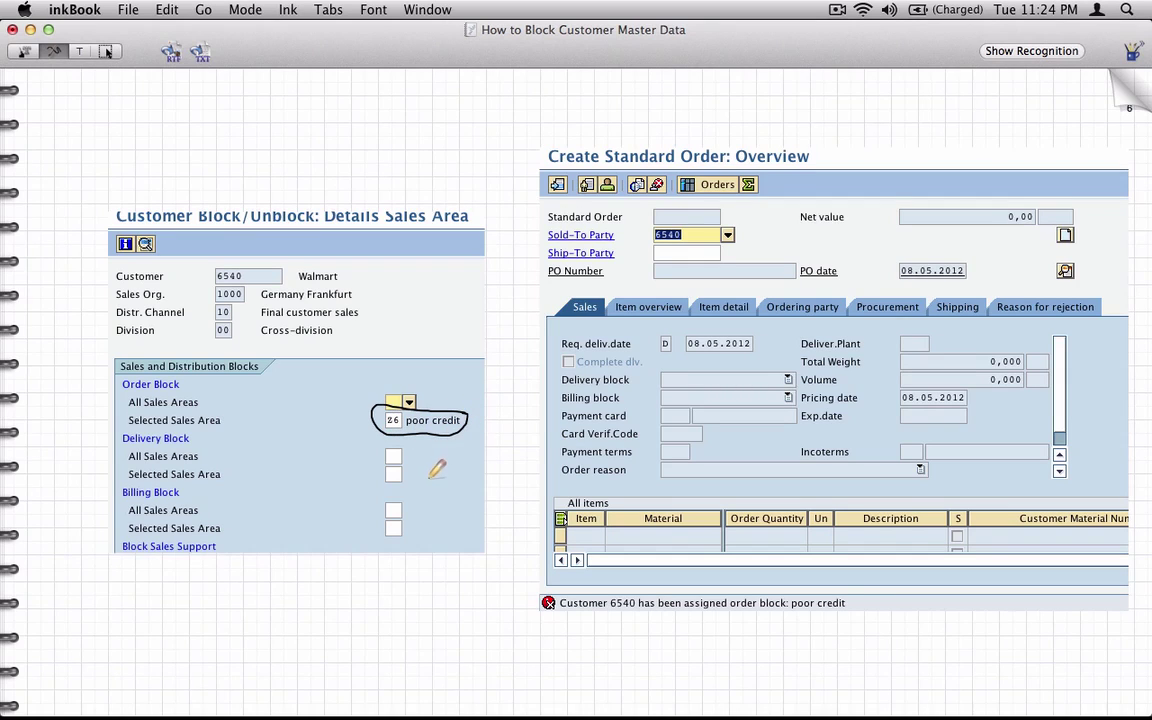
mouse_move(688, 222)
left_mouse_down()
mouse_move(660, 218)
mouse_move(645, 245)
mouse_move(693, 228)
left_mouse_up()
mouse_move(870, 594)
left_mouse_down()
mouse_move(722, 564)
mouse_move(486, 600)
mouse_move(662, 667)
mouse_move(830, 582)
left_mouse_up()
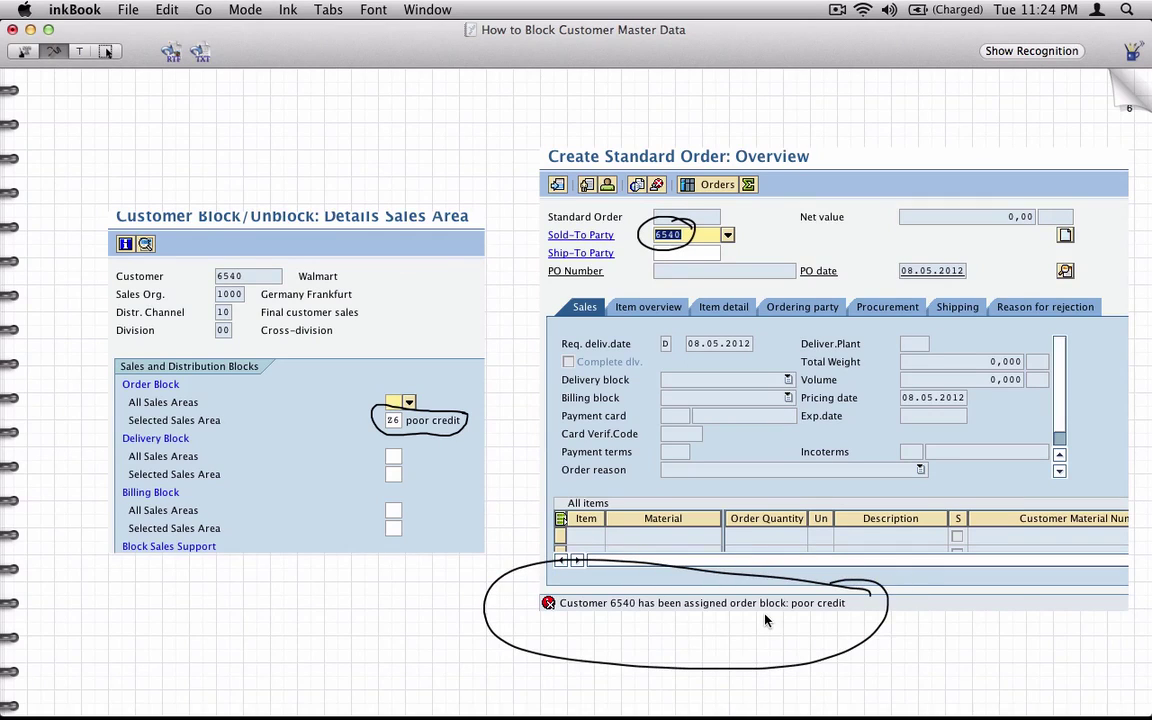
left_click(166, 9)
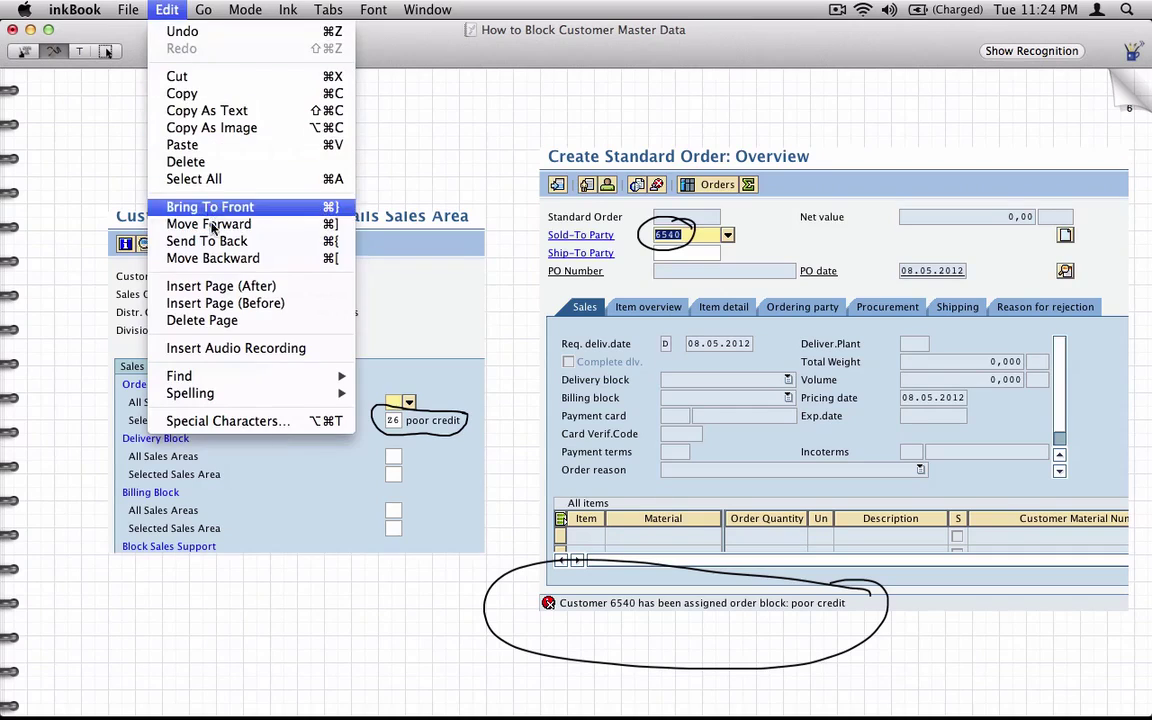
left_click(222, 287)
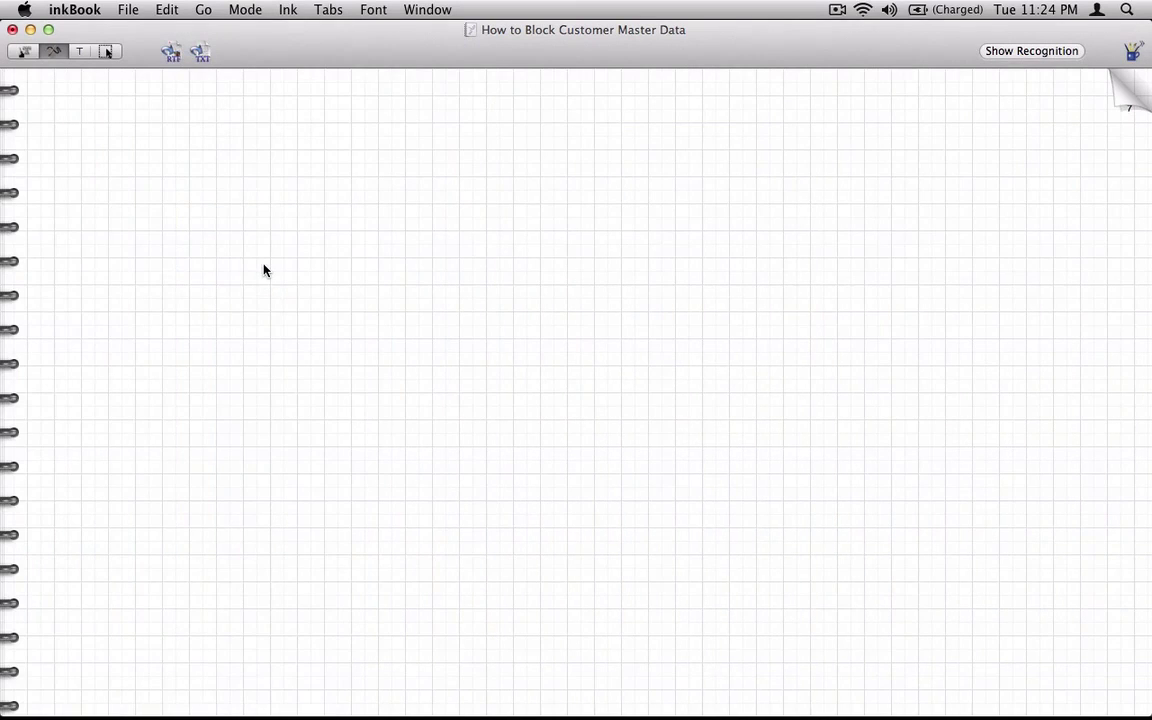
- Switch to SAPGUI, start transaction VA01, open an order of type ZOR, and enter Walmart's customer number as the sold-to party
key("super+Tab")
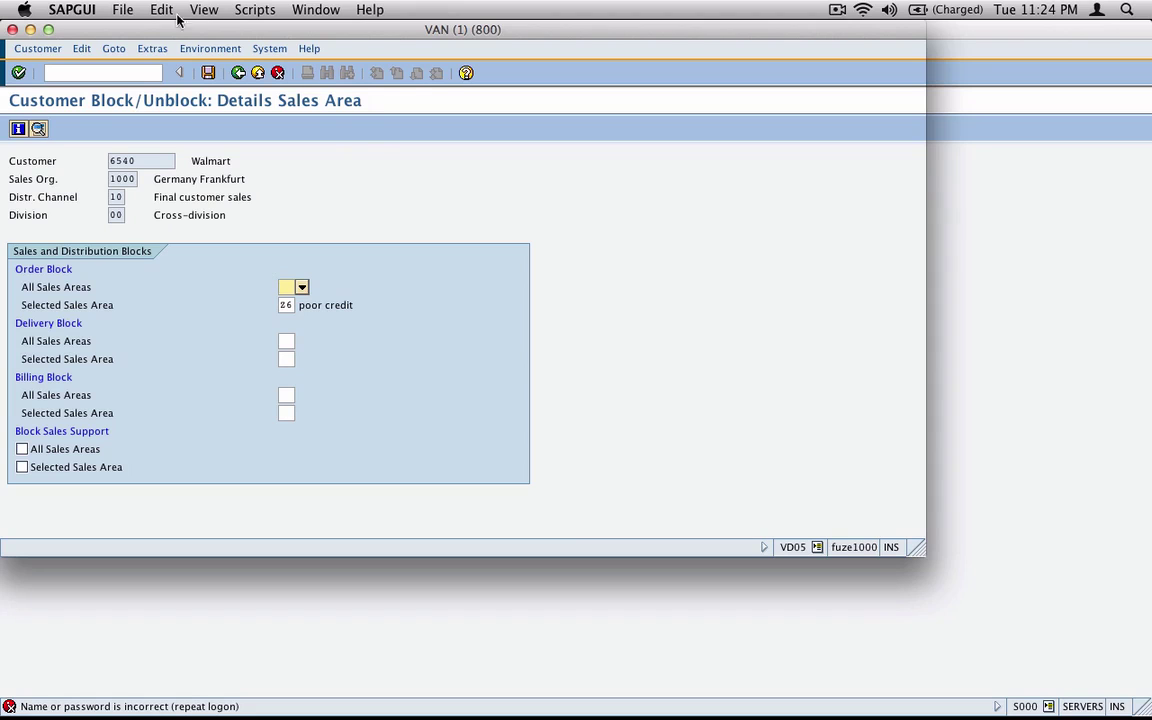
left_click(238, 72)
left_click(238, 72)
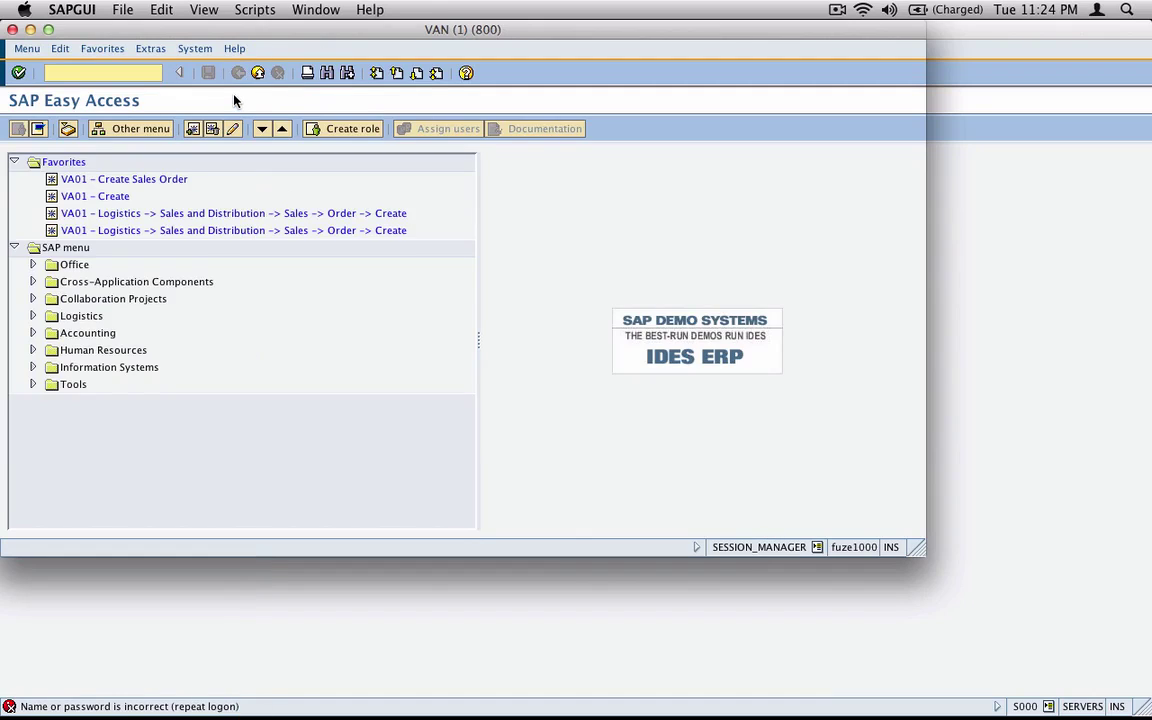
type("va0")
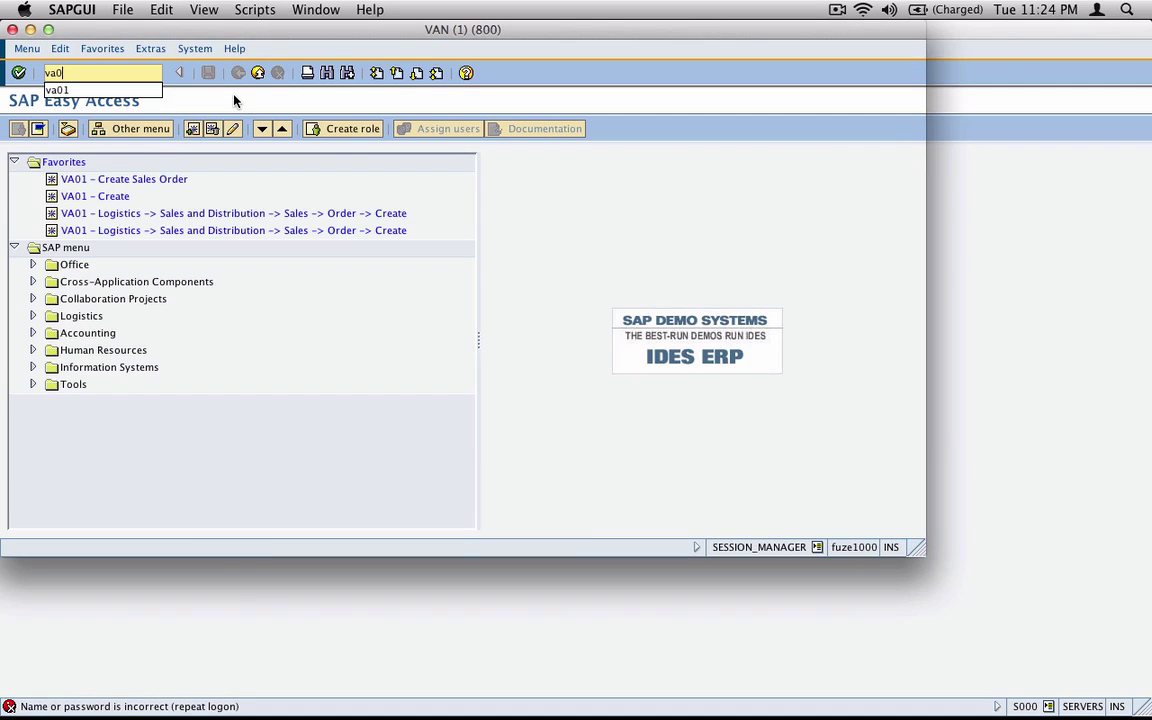
type("1")
key("Return")
type("zor")
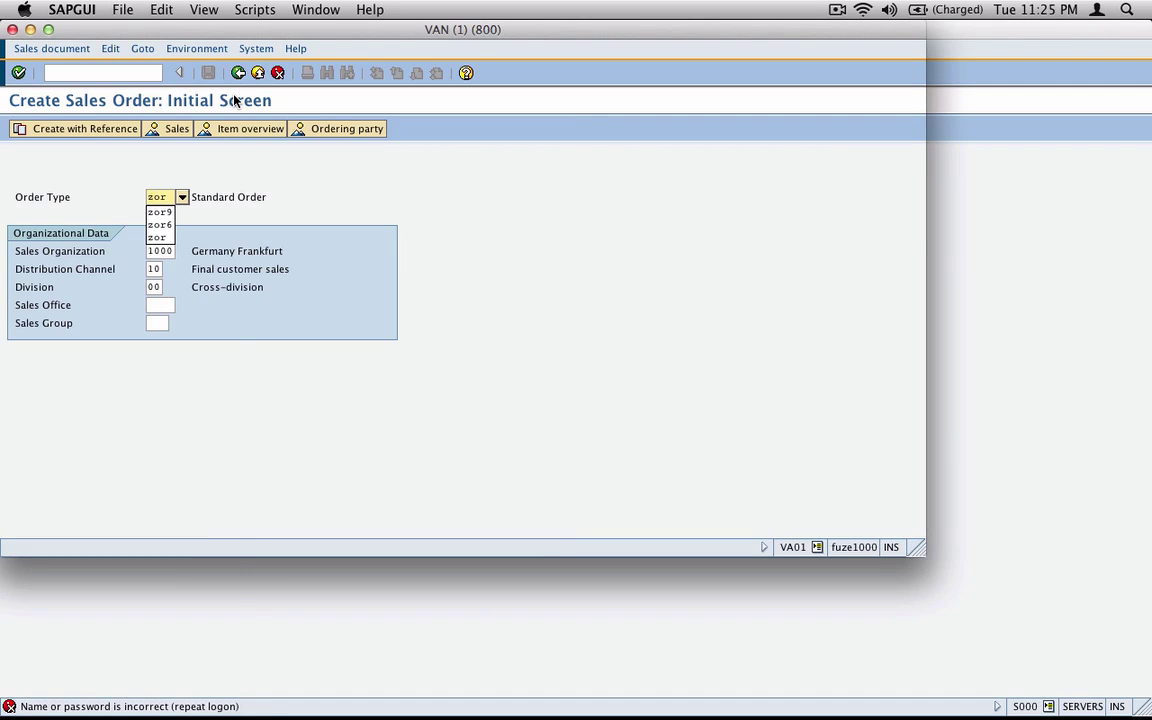
key("Return")
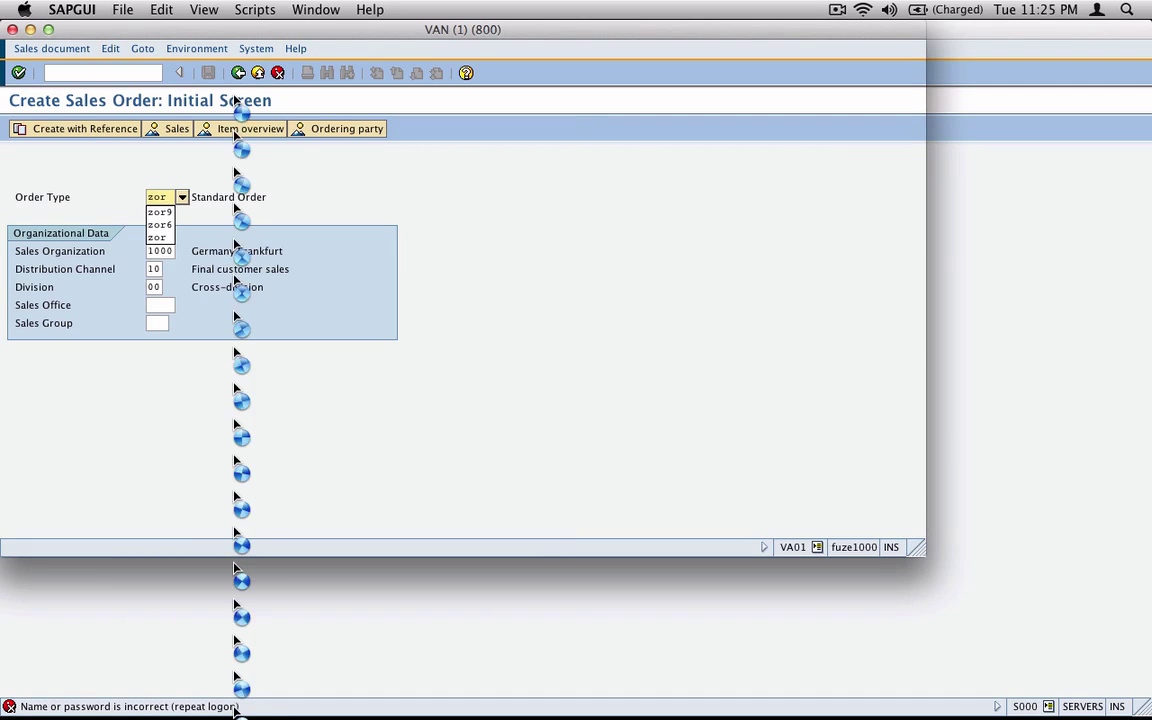
type("6540")
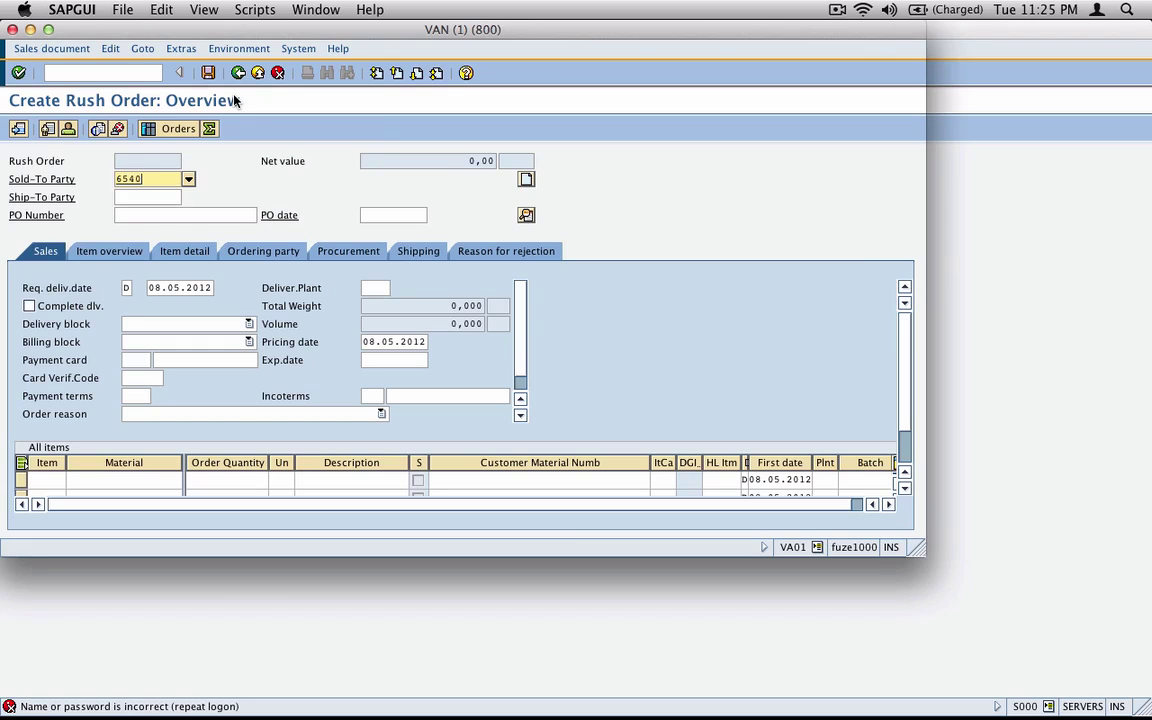
key("Return")
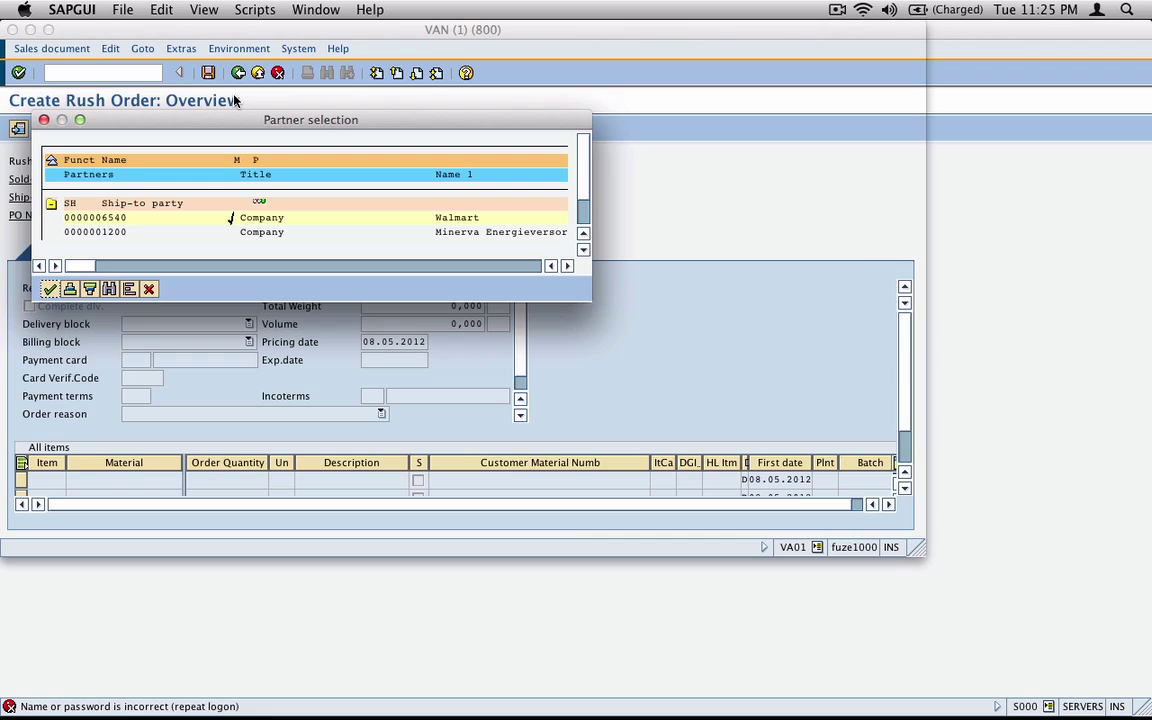
- Return to page 6 in inkBook and handwrite "Z6 + OR → Blocked" with a check mark below the captures
key("super+Tab")
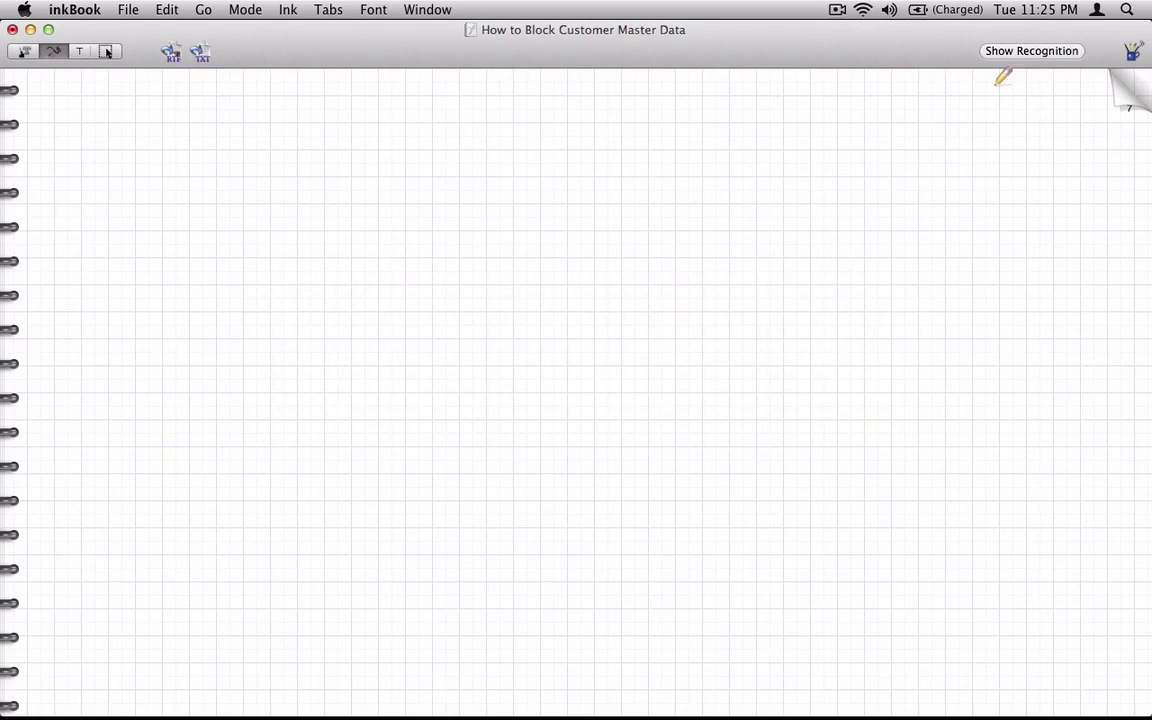
left_click(1133, 92)
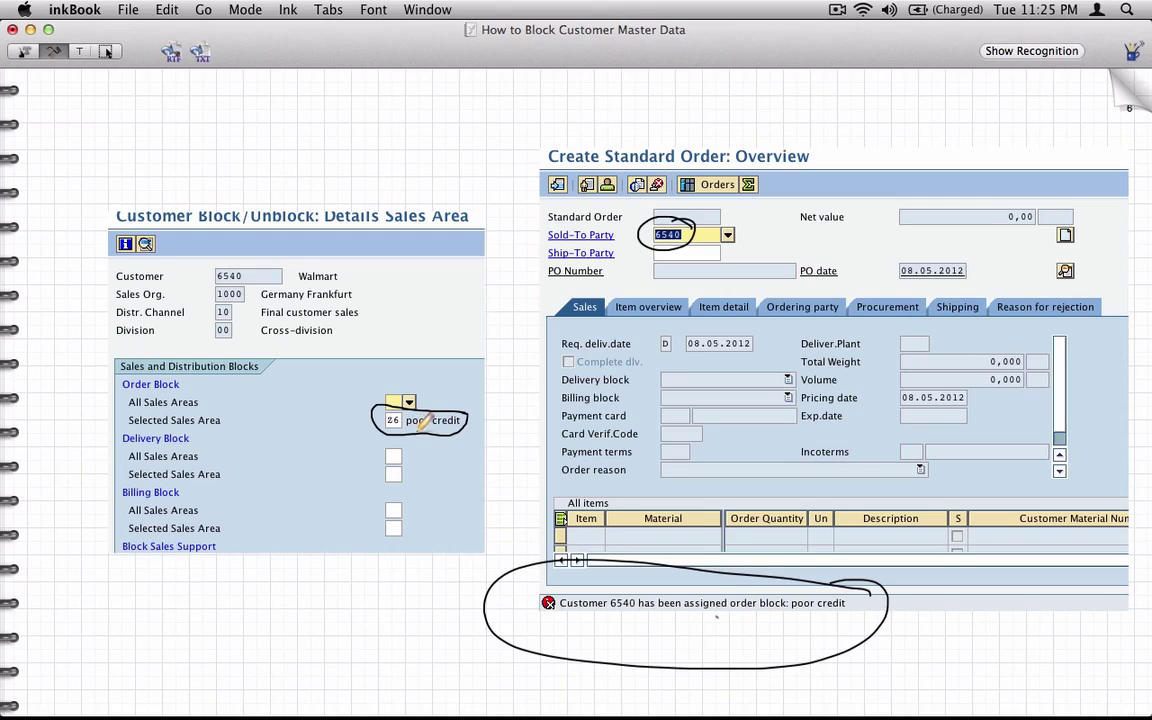
mouse_move(196, 604)
left_mouse_down()
mouse_move(202, 630)
mouse_move(268, 616)
left_mouse_up()
mouse_move(260, 607)
left_mouse_down()
mouse_move(260, 627)
mouse_move(285, 601)
mouse_move(320, 618)
mouse_move(366, 600)
mouse_move(431, 610)
left_mouse_up()
mouse_move(438, 598)
left_mouse_down()
mouse_move(476, 604)
mouse_move(484, 574)
left_mouse_up()
left_click_drag(489, 598, 490, 599)
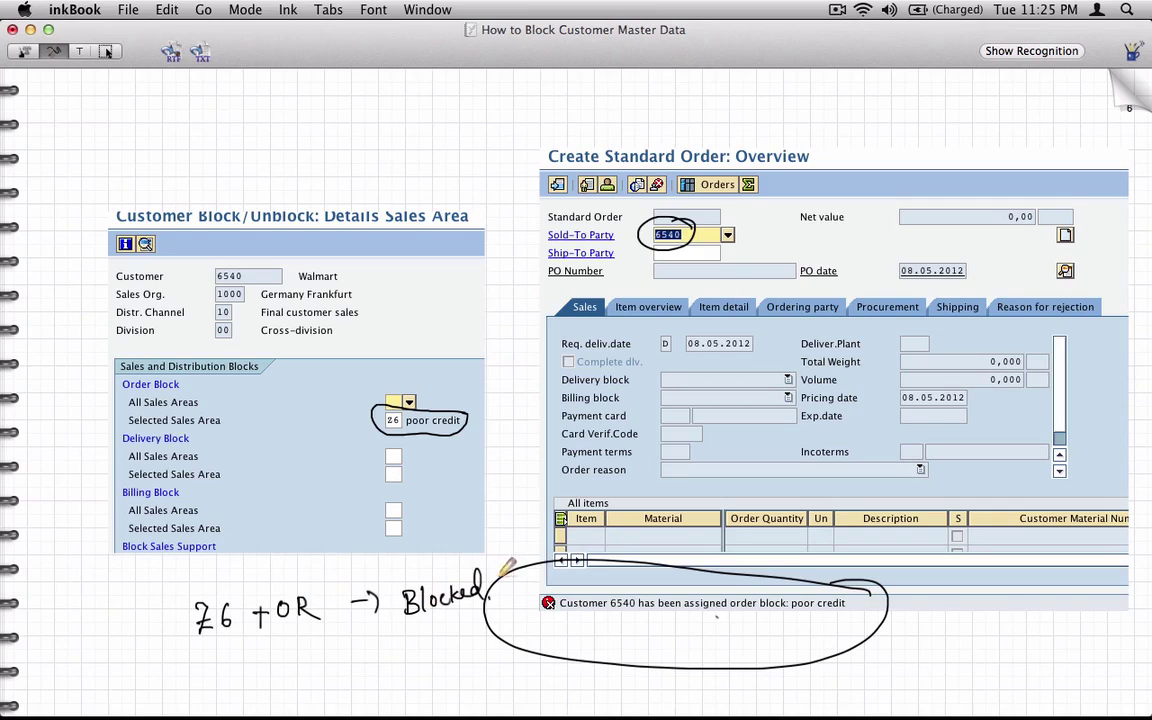
left_click_drag(497, 574, 519, 553)
- Handwrite "Z6 + ZOR" with "ZQT" beneath it, brace both as "NOT Blocked", and add arrows in front of the lines
mouse_move(209, 659)
left_mouse_down()
mouse_move(222, 672)
mouse_move(288, 652)
mouse_move(297, 668)
mouse_move(305, 657)
mouse_move(328, 666)
mouse_move(307, 702)
mouse_move(324, 700)
left_mouse_up()
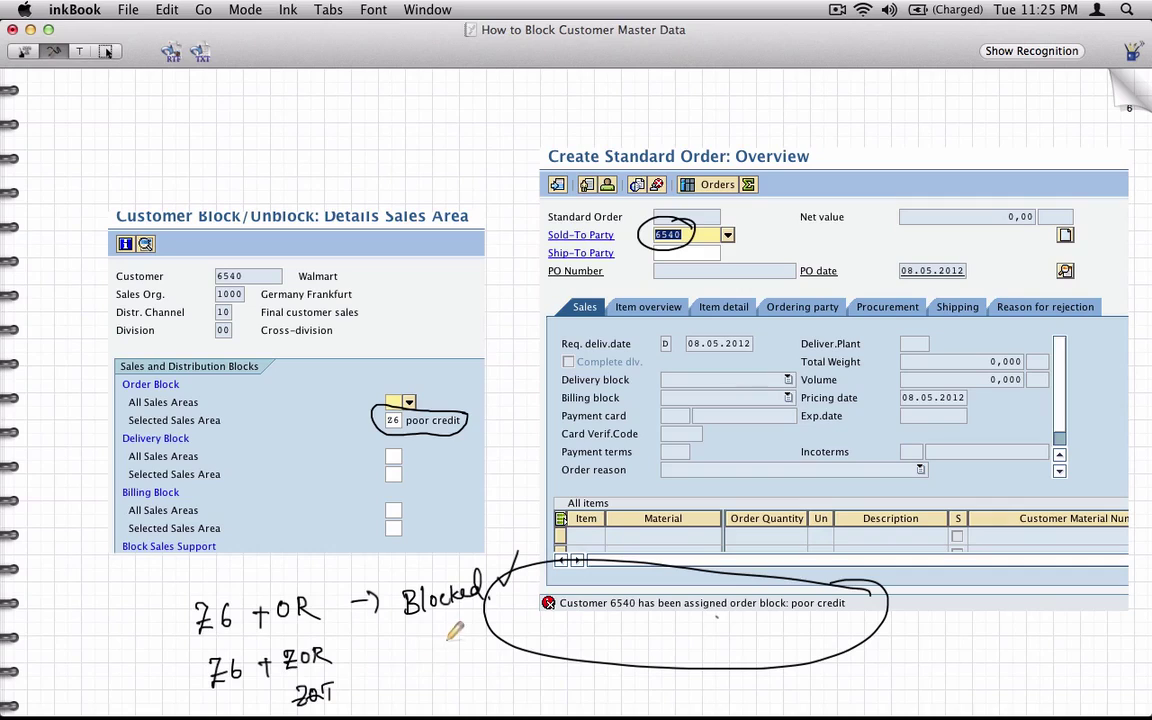
mouse_move(356, 645)
left_mouse_down()
mouse_move(365, 700)
mouse_move(404, 668)
left_mouse_up()
mouse_move(410, 668)
left_mouse_down()
mouse_move(420, 656)
mouse_move(440, 668)
mouse_move(478, 654)
mouse_move(521, 618)
left_mouse_up()
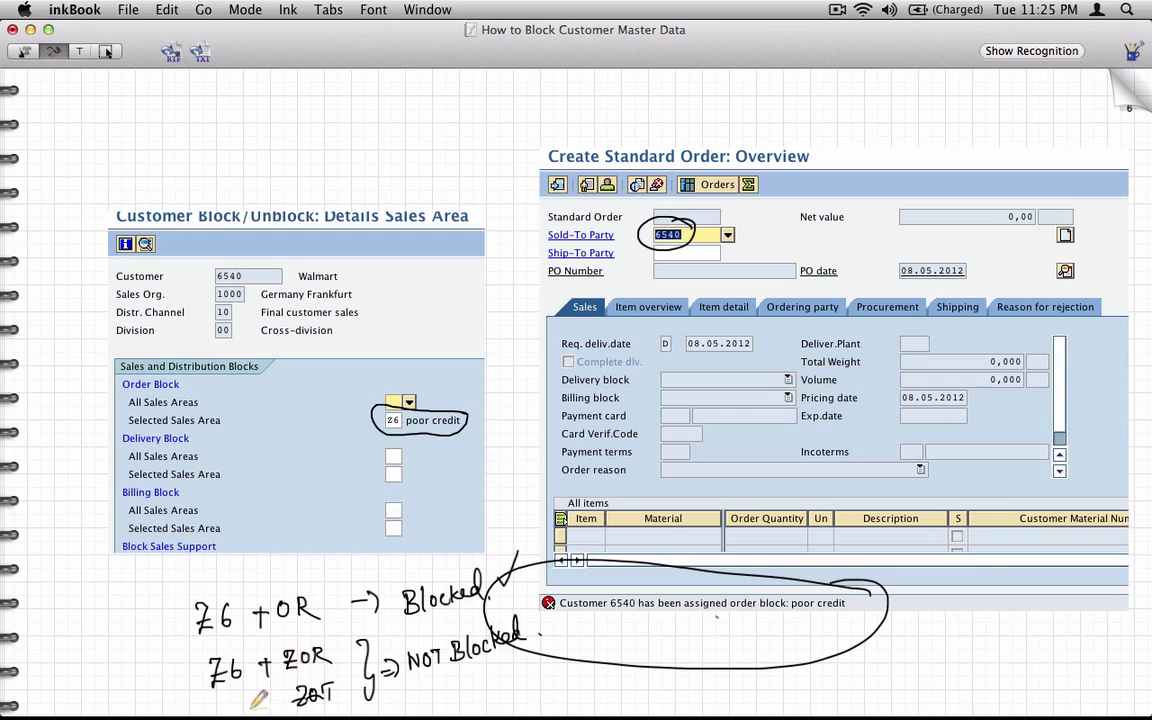
left_click_drag(176, 681, 199, 677)
mouse_move(160, 716)
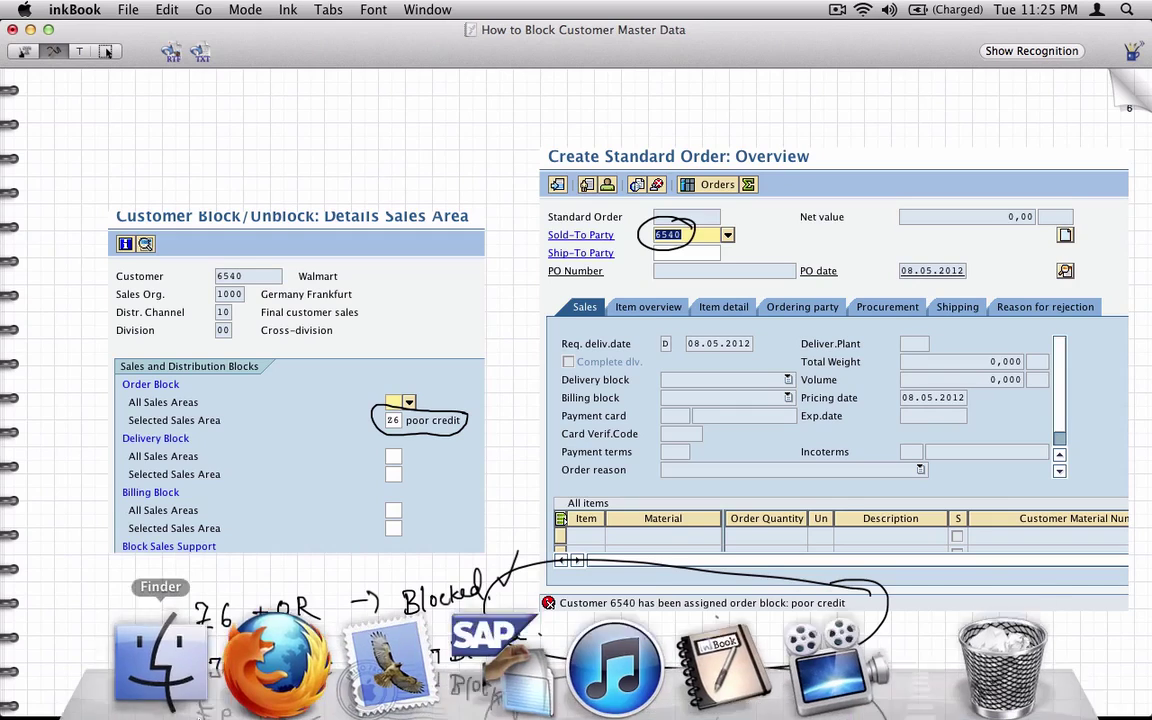
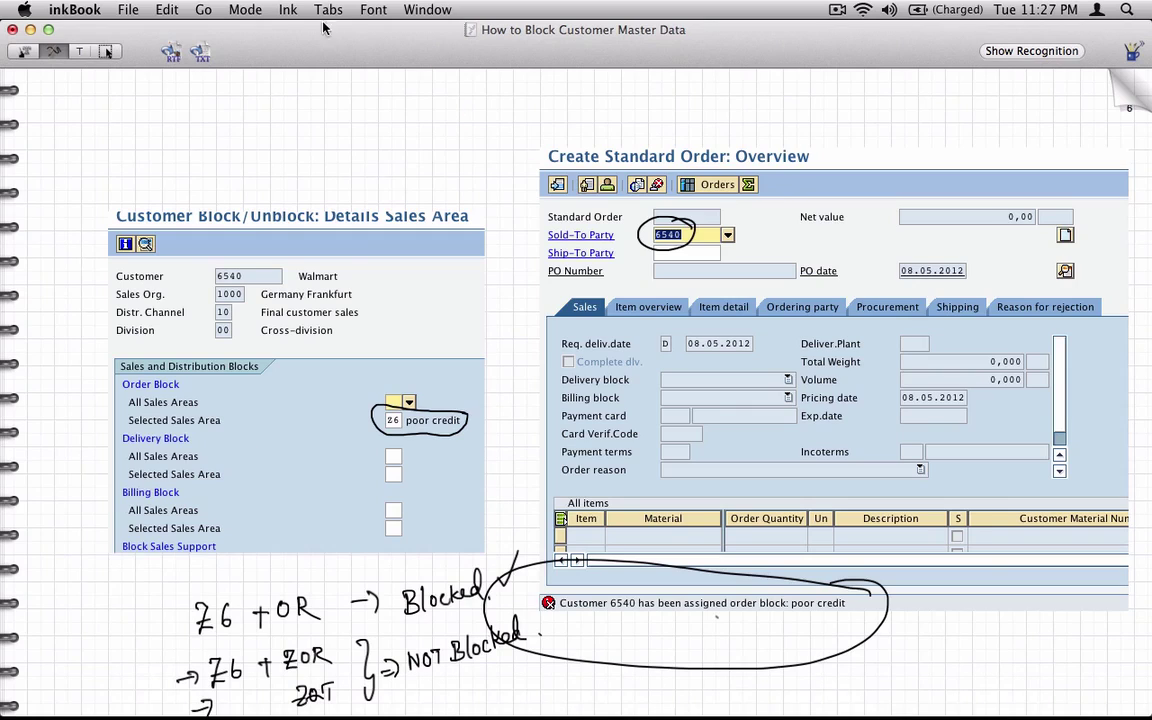
- Insert a new page after page 6 and handwrite the heading "Can you delete a Customer Master"
left_click(163, 9)
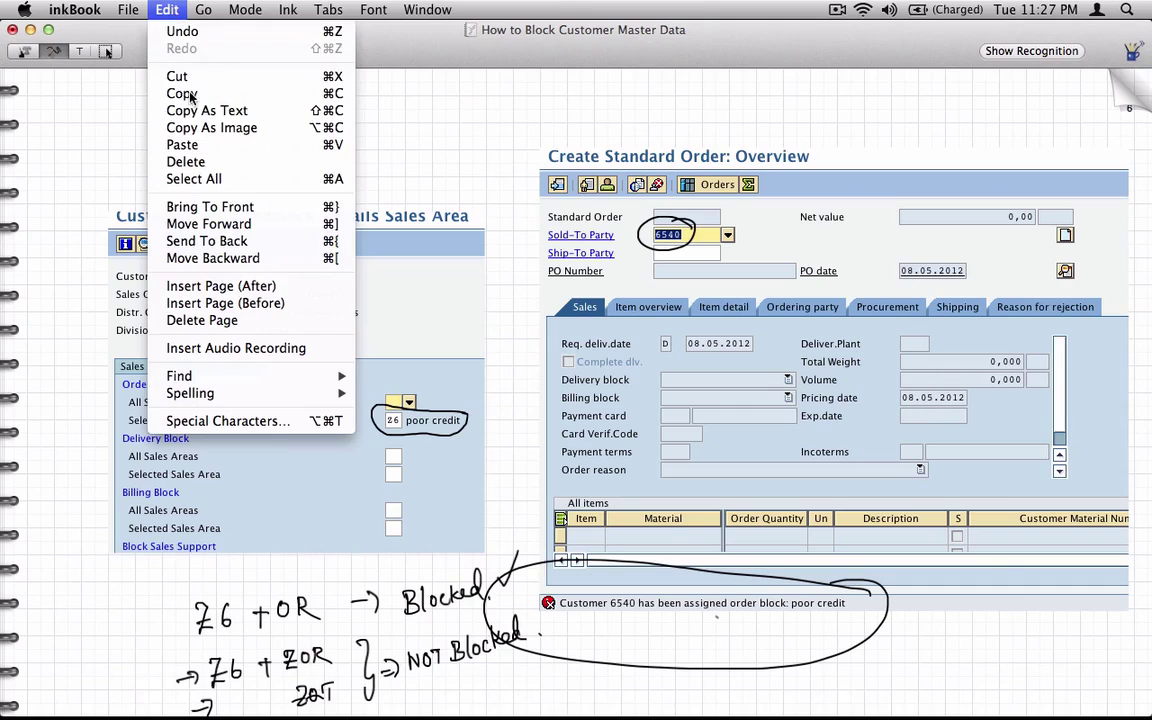
left_click(226, 287)
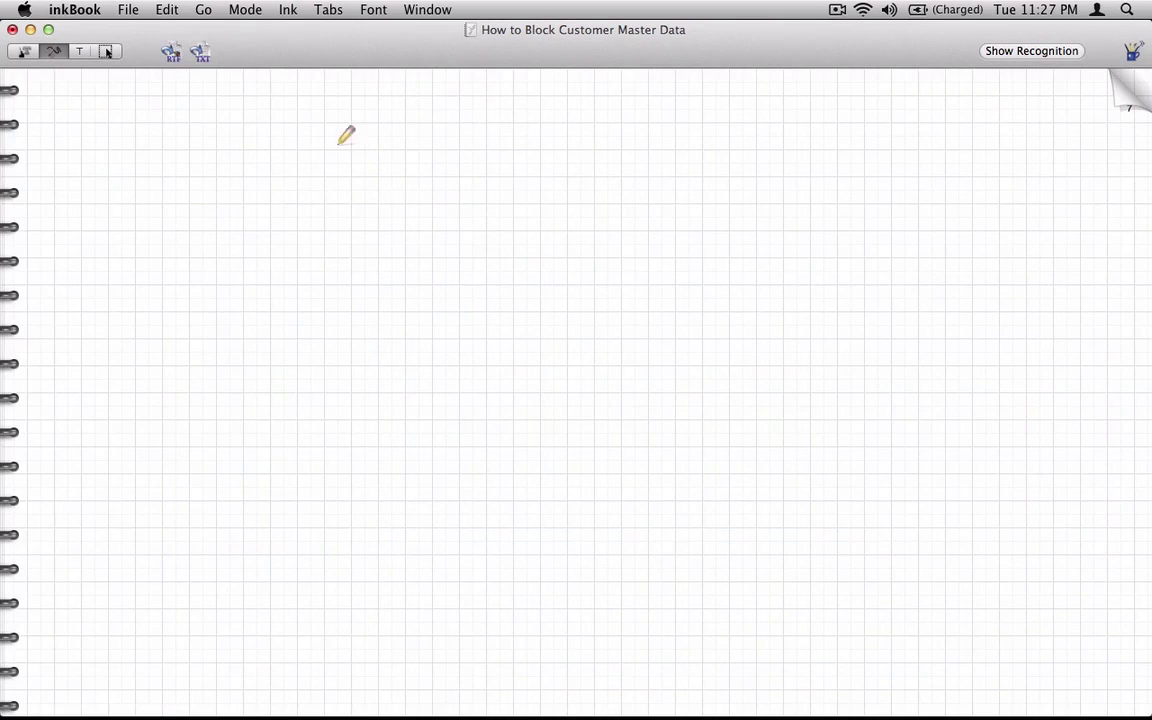
left_click_drag(286, 145, 312, 143)
mouse_move(308, 107)
left_mouse_down()
mouse_move(322, 136)
mouse_move(350, 140)
left_mouse_up()
mouse_move(374, 113)
left_mouse_down()
mouse_move(390, 130)
mouse_move(463, 131)
mouse_move(815, 105)
left_mouse_up()
- List 1000, 2000 and 3000 under the heading, put a check mark beside each, and add a circled cross beside 1000
mouse_move(476, 207)
left_mouse_down()
mouse_move(476, 228)
mouse_move(531, 212)
left_mouse_up()
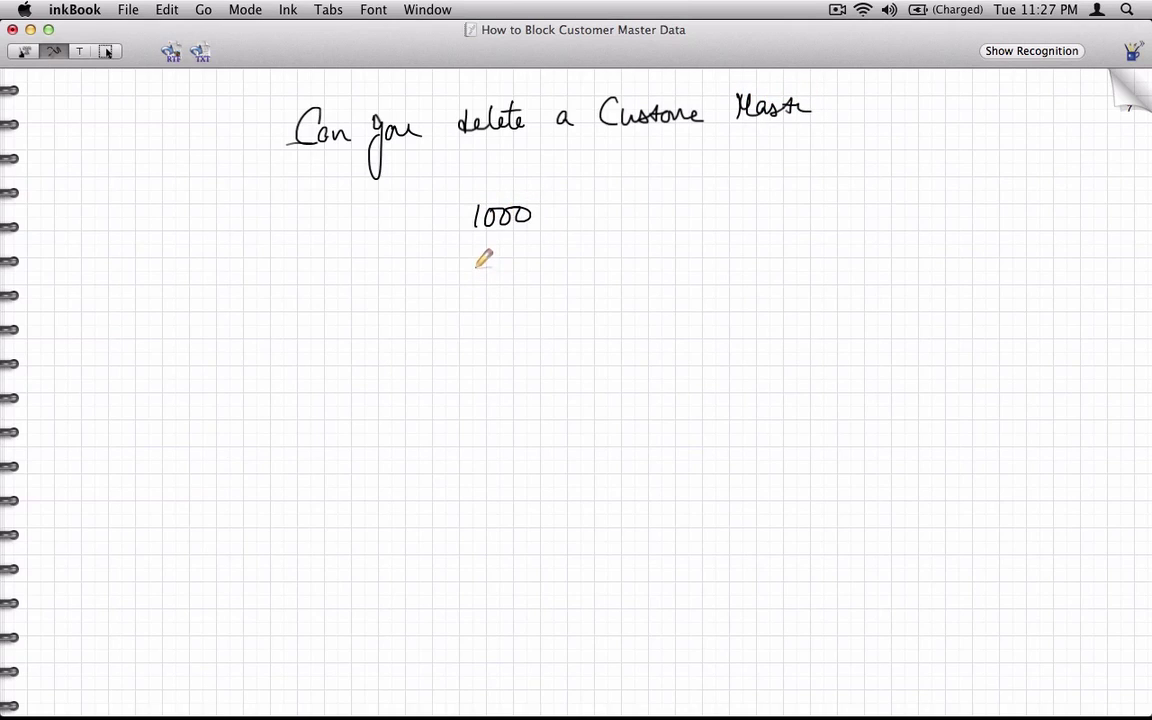
mouse_move(469, 266)
left_mouse_down()
mouse_move(488, 281)
mouse_move(518, 267)
left_mouse_up()
left_click_drag(528, 264, 532, 266)
mouse_move(472, 303)
left_mouse_down()
mouse_move(487, 301)
mouse_move(474, 321)
left_mouse_up()
left_click_drag(500, 306, 535, 310)
left_click_drag(578, 209, 606, 203)
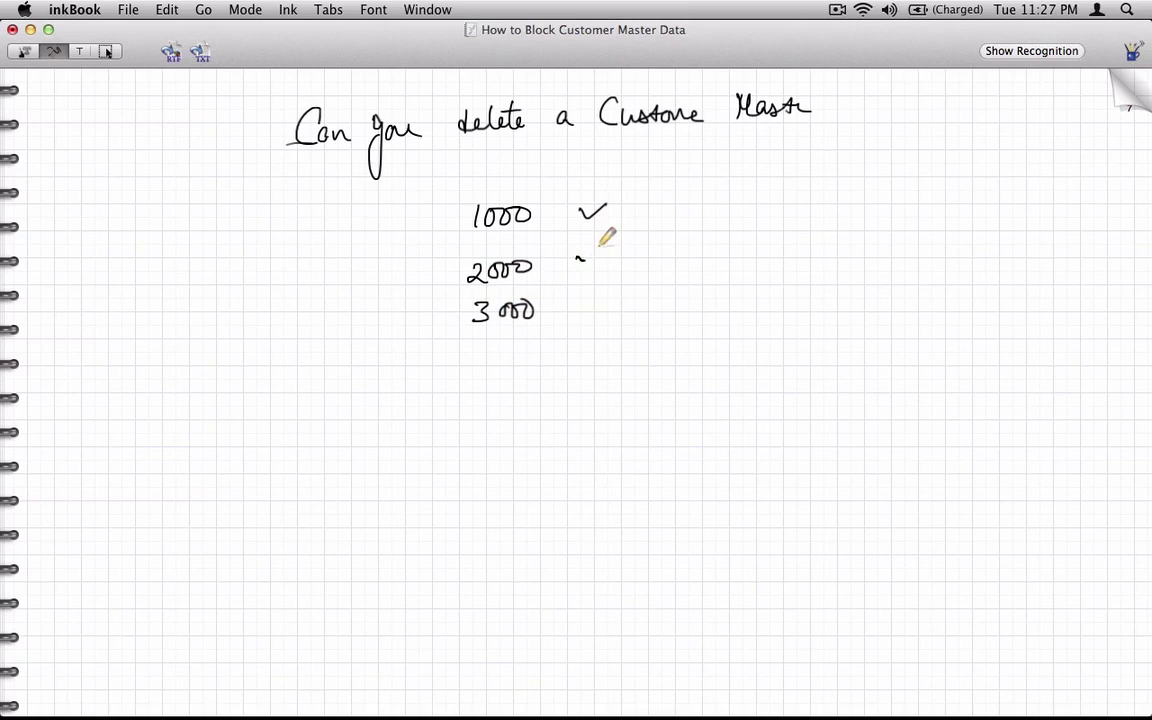
left_click_drag(576, 255, 598, 245)
left_click_drag(576, 293, 598, 285)
mouse_move(645, 207)
left_mouse_down()
mouse_move(672, 212)
mouse_move(648, 226)
mouse_move(655, 192)
left_mouse_up()
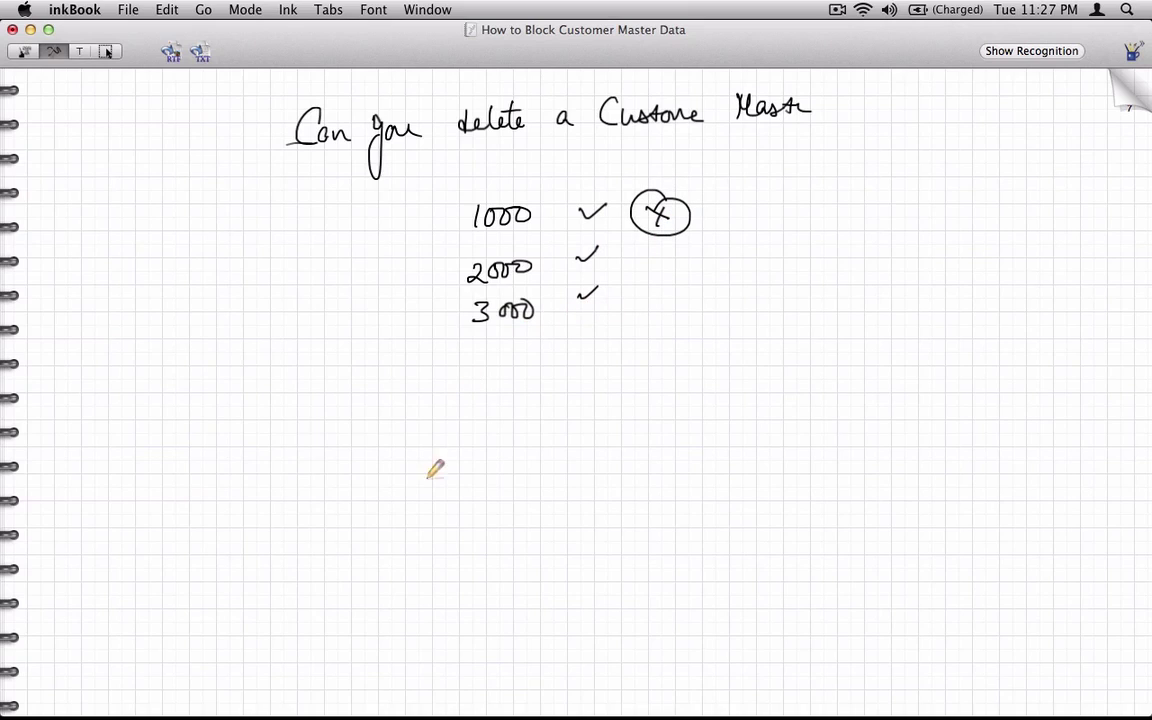
- Write a large "NO" below the list of numbers and underline it
mouse_move(428, 394)
left_mouse_down()
mouse_move(414, 462)
mouse_move(477, 470)
left_mouse_up()
left_click_drag(470, 392, 477, 470)
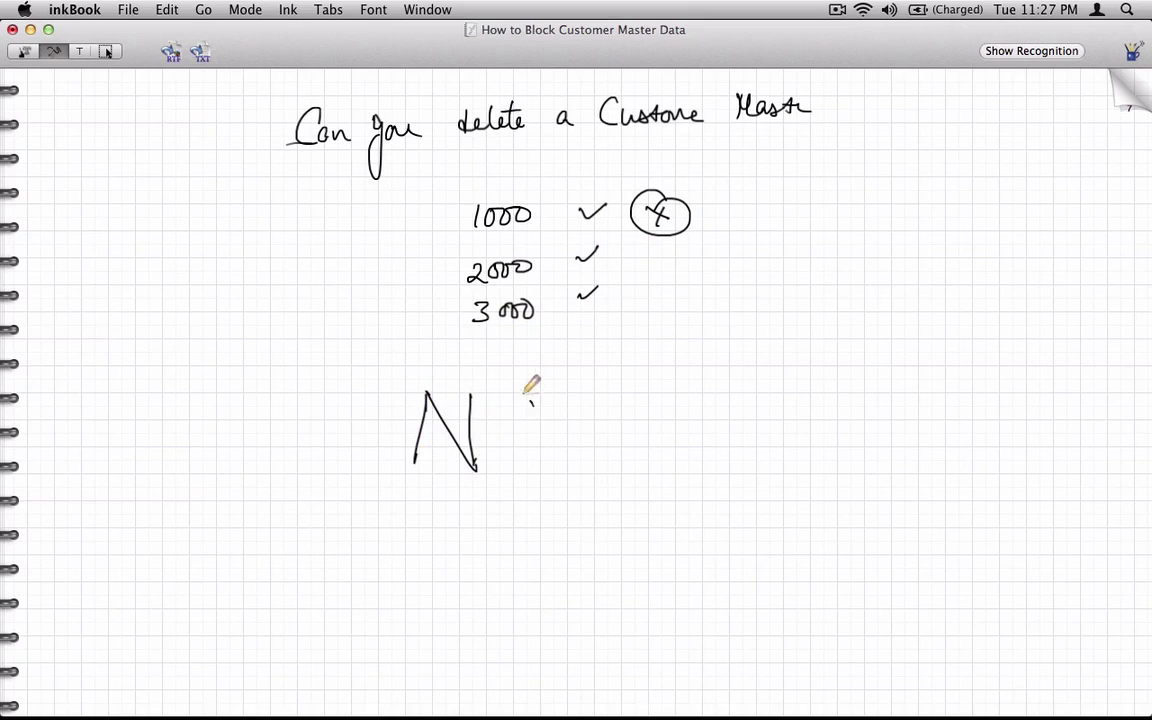
left_click_drag(522, 396, 519, 398)
left_click_drag(355, 490, 610, 487)
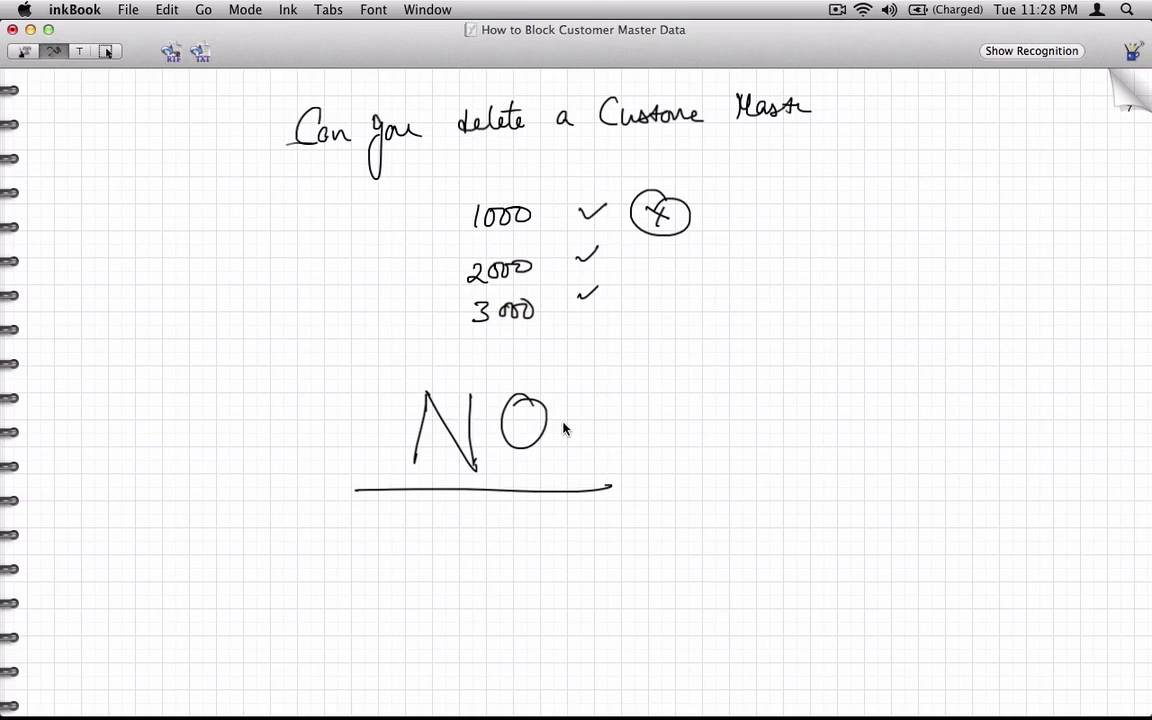
- Write "until you ARCHIVE" after the NO with ARCHIVE underlined, and add an underlined "Mark for Deletion" below
mouse_move(668, 450)
left_mouse_down()
mouse_move(710, 462)
mouse_move(730, 442)
mouse_move(789, 434)
mouse_move(805, 447)
mouse_move(821, 434)
mouse_move(823, 446)
left_mouse_up()
mouse_move(900, 404)
left_mouse_down()
mouse_move(897, 417)
mouse_move(950, 400)
mouse_move(1014, 405)
left_mouse_up()
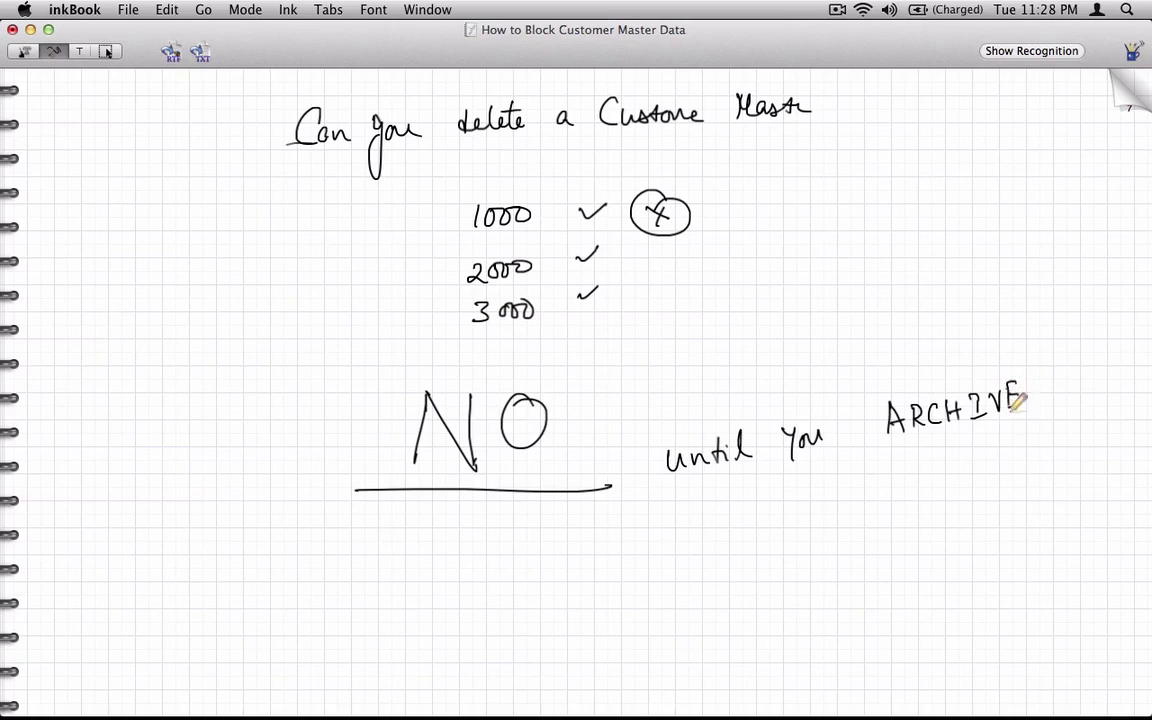
left_click_drag(876, 447, 1064, 419)
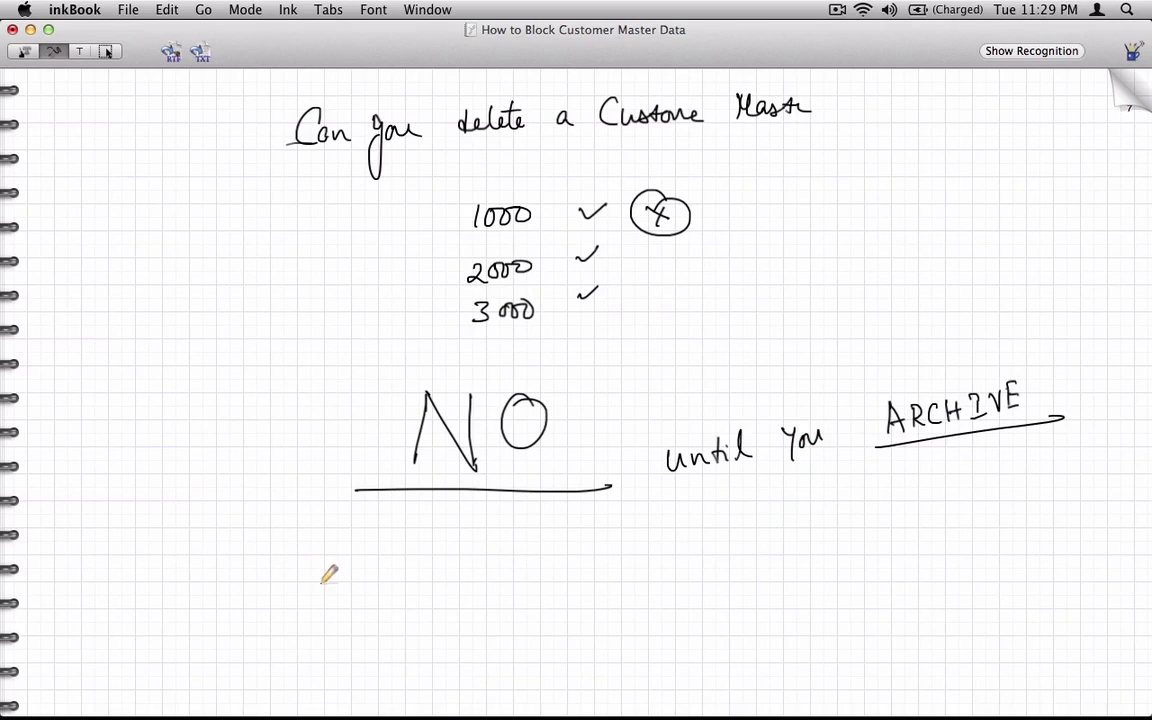
mouse_move(313, 598)
left_mouse_down()
mouse_move(317, 579)
mouse_move(337, 575)
mouse_move(345, 588)
mouse_move(383, 578)
mouse_move(430, 600)
mouse_move(476, 577)
mouse_move(565, 563)
mouse_move(585, 572)
mouse_move(378, 600)
mouse_move(597, 595)
left_mouse_up()
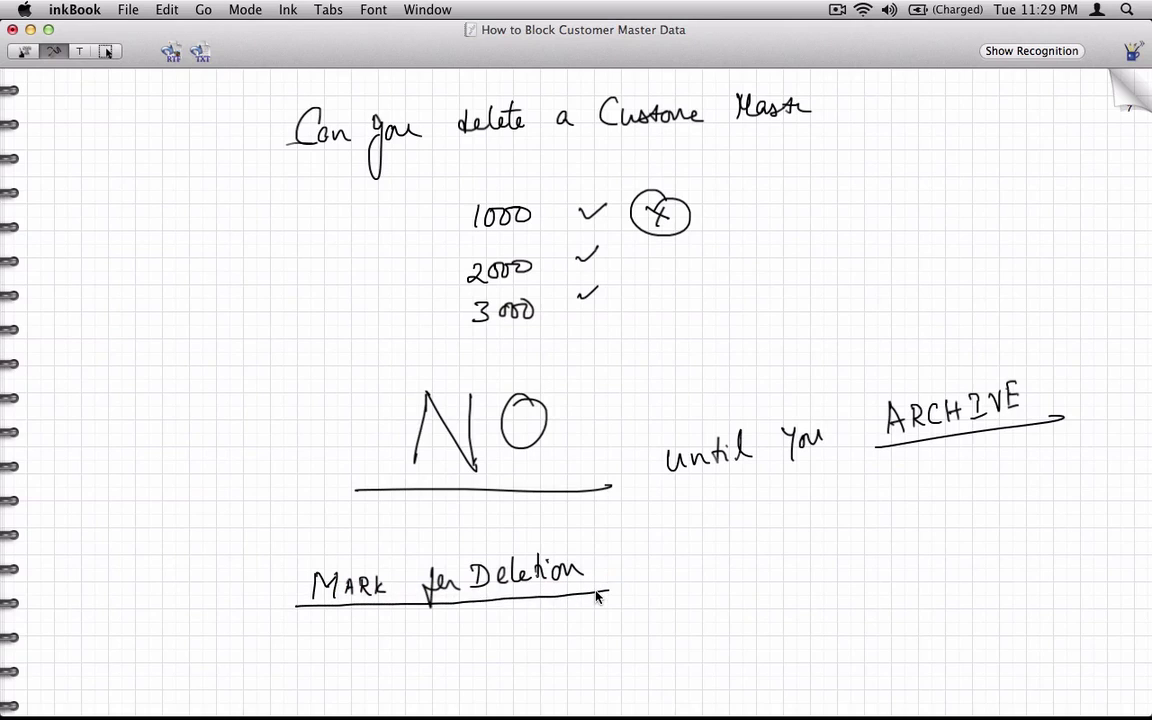
- Switch to SAPGUI and accept Walmart as the ship-to party in the rush order's partner selection
key("super+Tab")
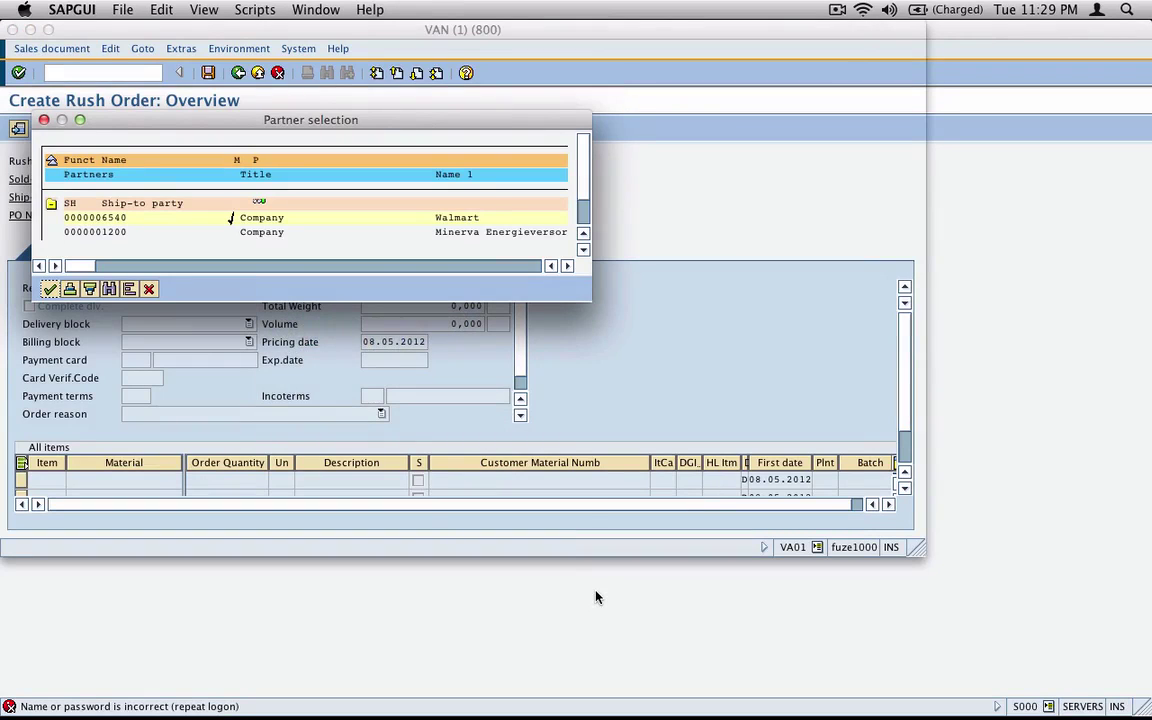
key("Return")
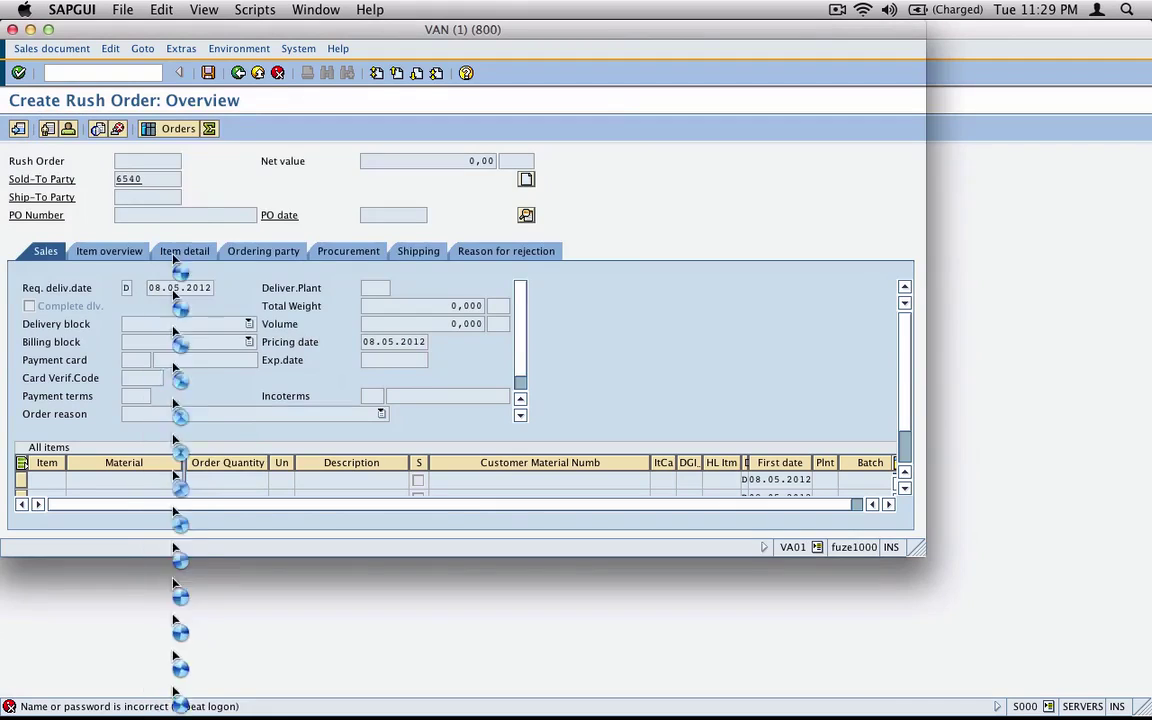
- Exit the rush order and answer the save prompt
left_click(238, 73)
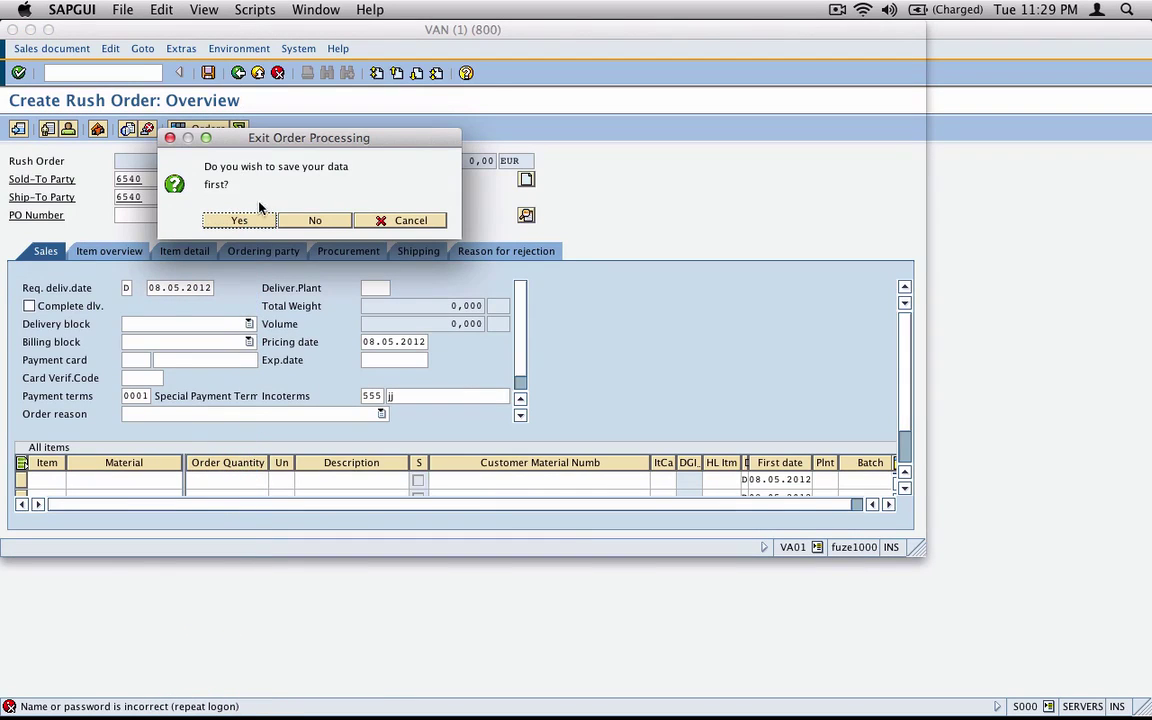
left_click(238, 220)
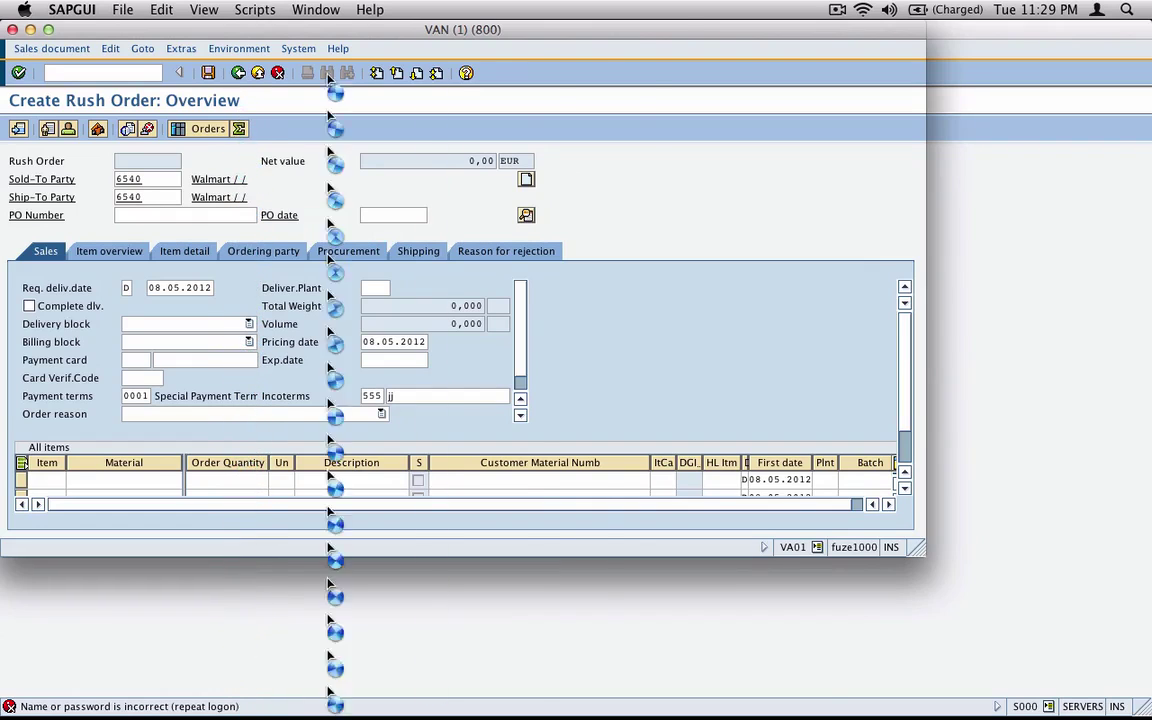
left_click(834, 11)
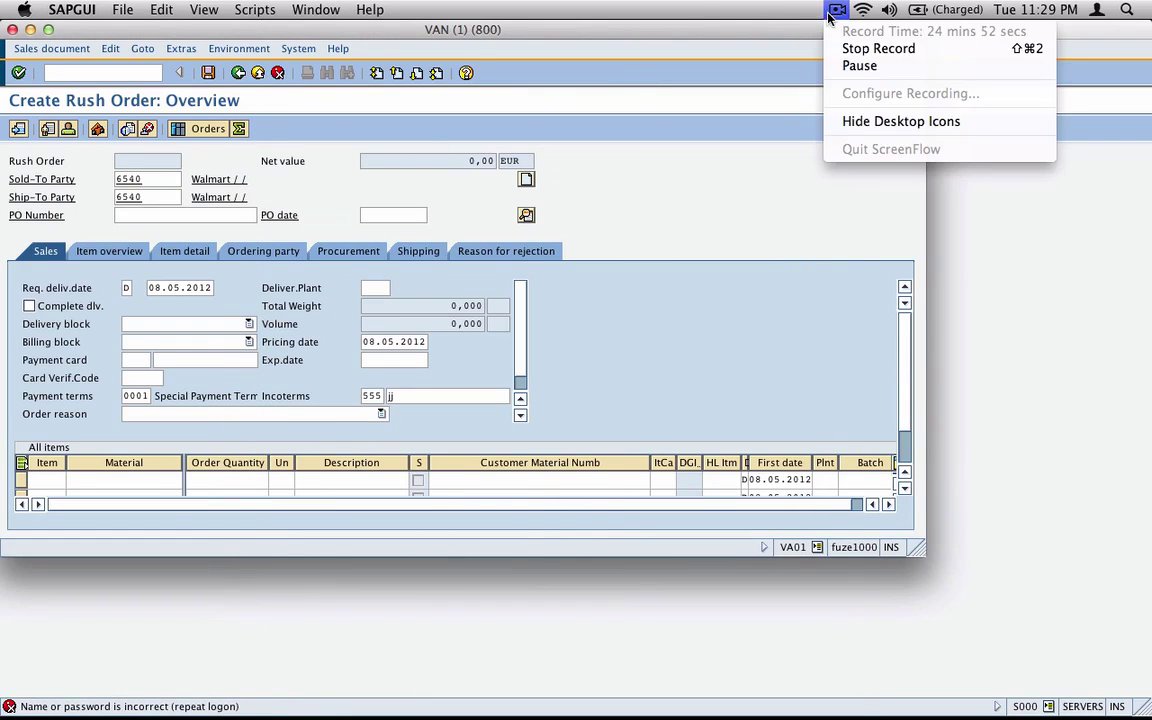
left_click(859, 65)
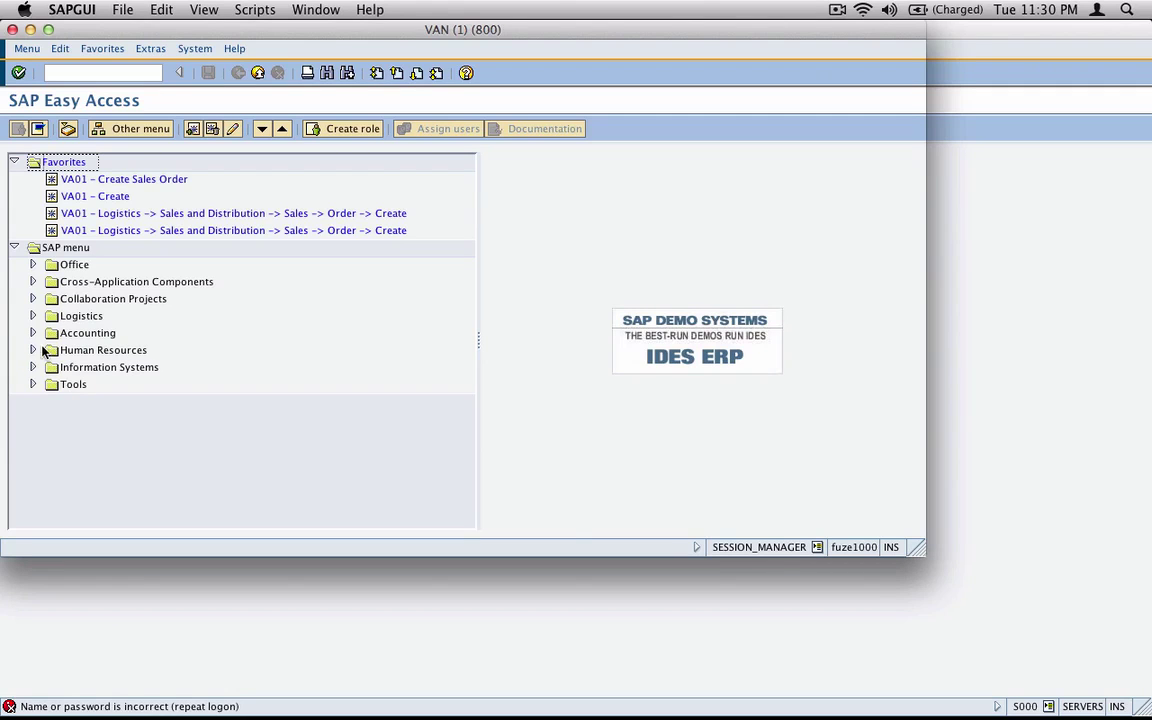
- Open the VD06 Flag for Deletion transaction from the customer folder of the Sales and Distribution business partner master data
left_click(32, 315)
left_click(52, 298)
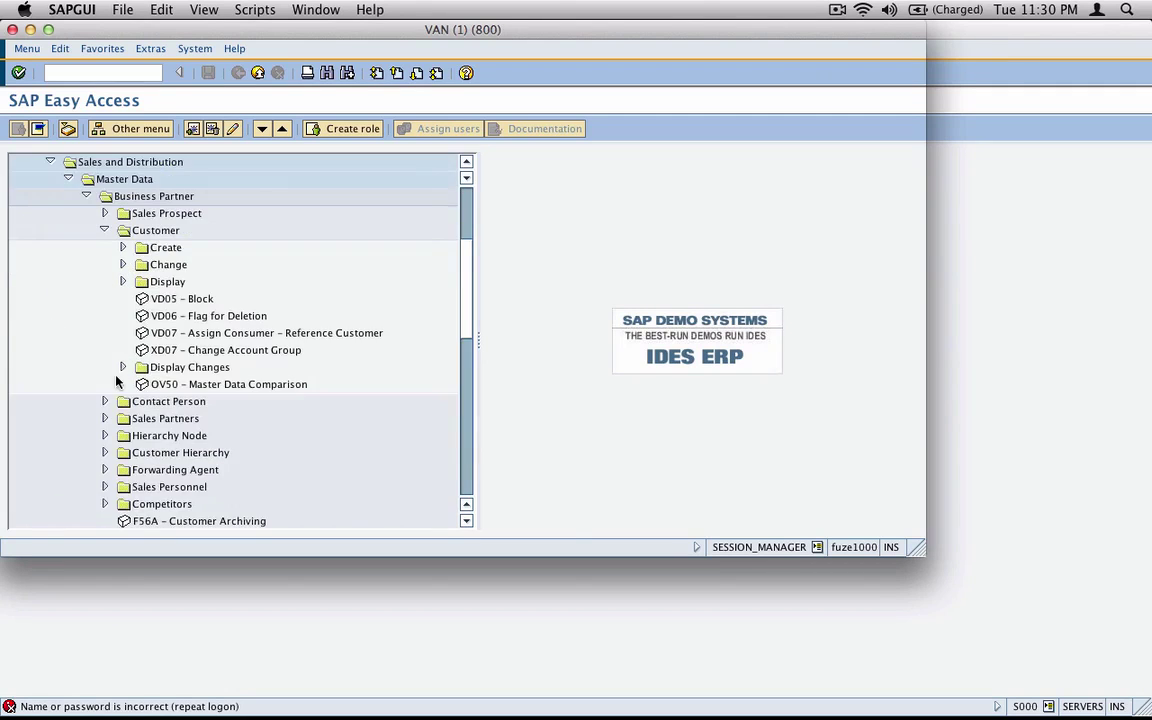
left_click(103, 231)
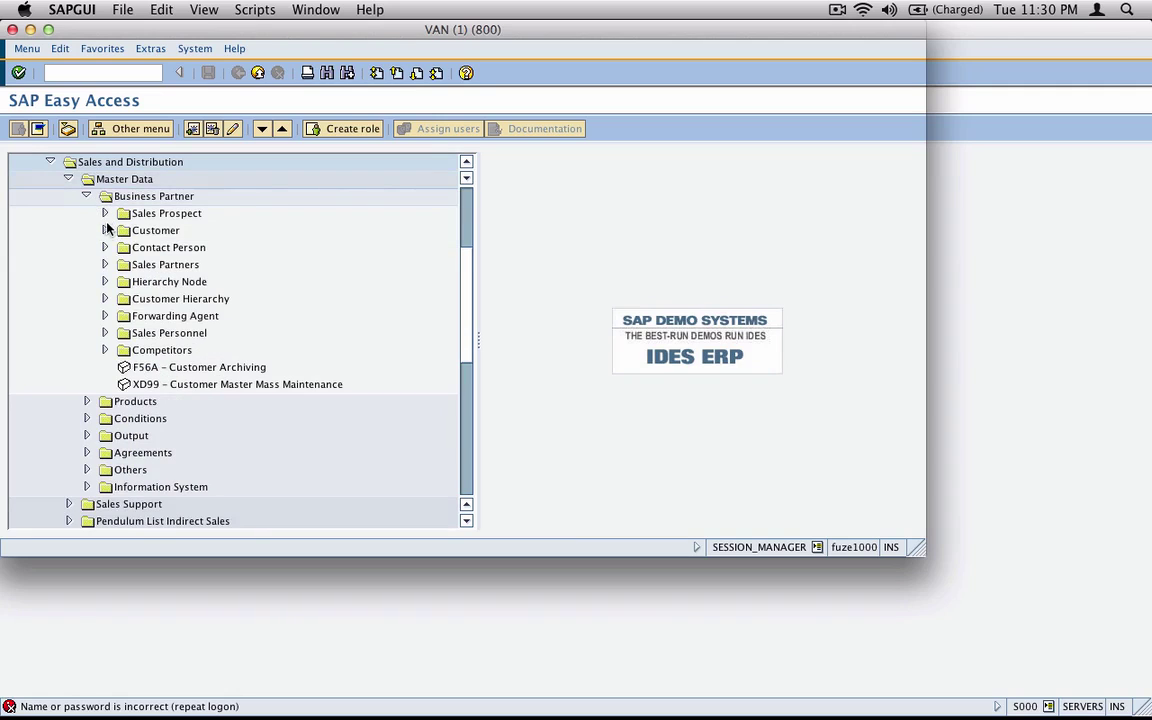
left_click(104, 230)
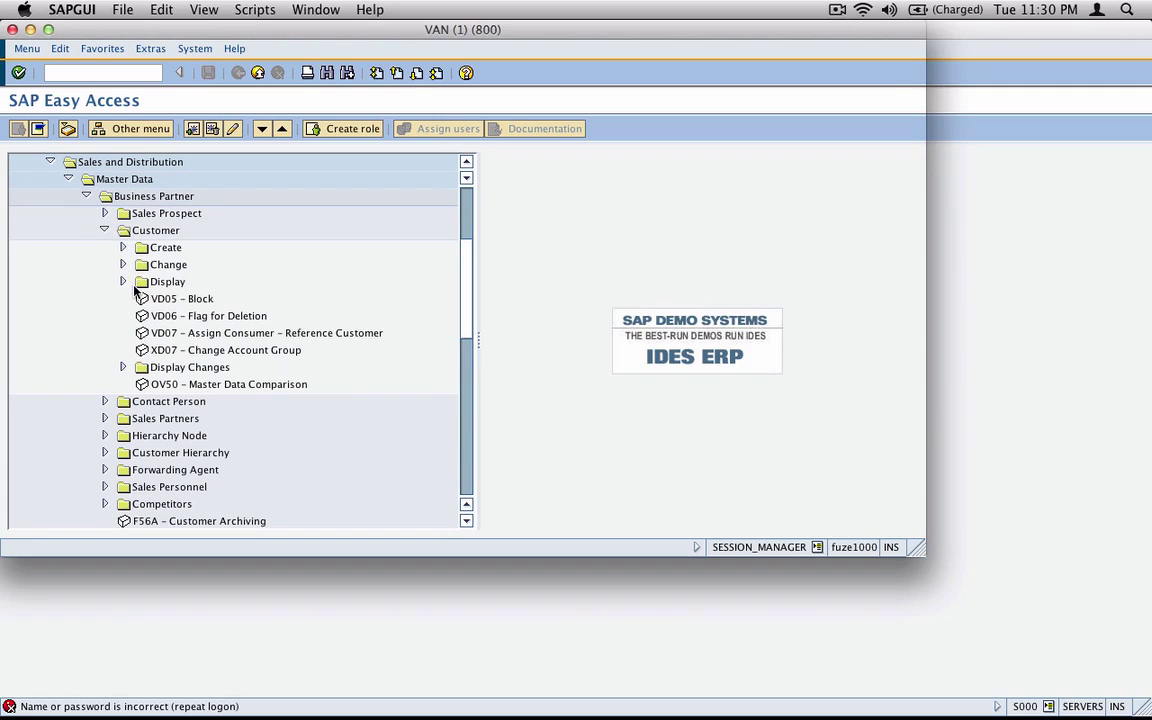
left_click(145, 314)
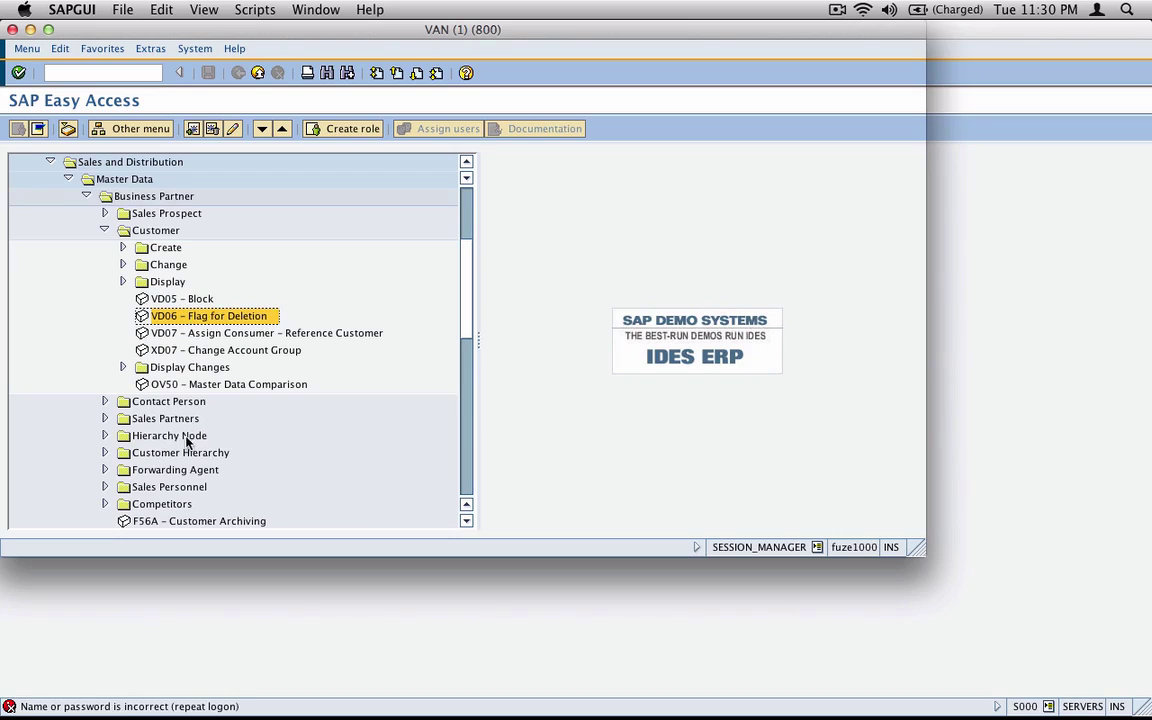
double_click(215, 316)
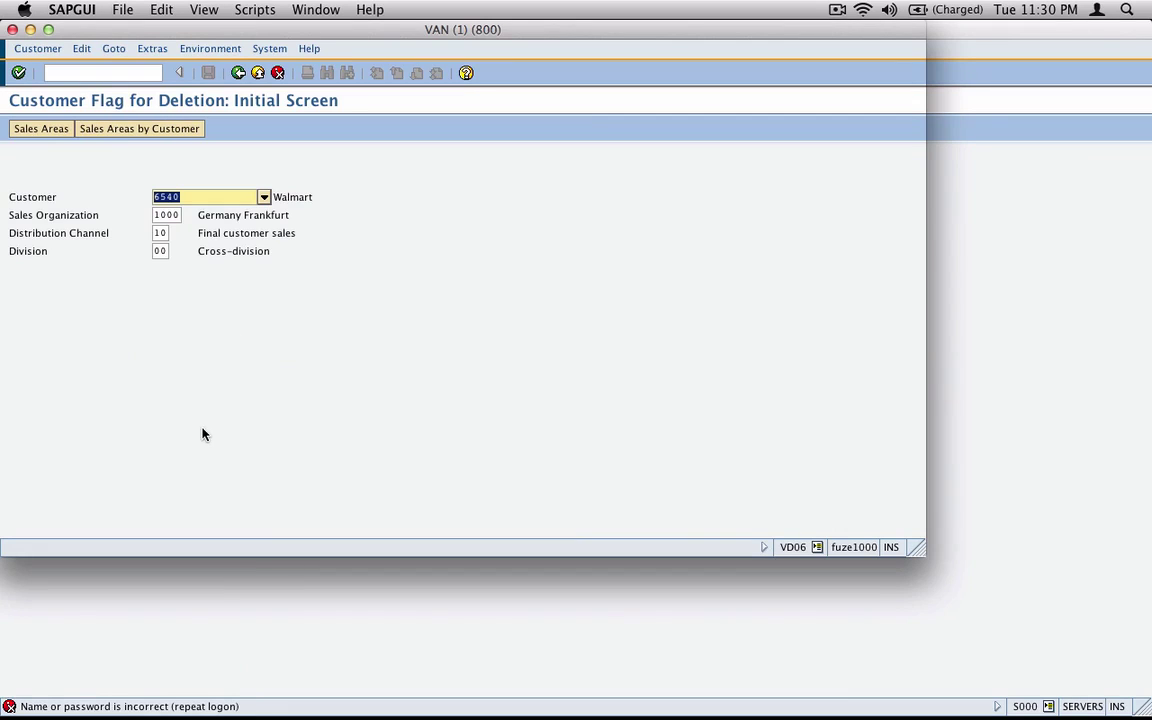
- Flag Walmart's selected sales area (1000, 10, 00) for deletion, save it, and return to SAP Easy Access
left_click(197, 196)
left_click_drag(197, 196, 139, 200)
left_click(18, 73)
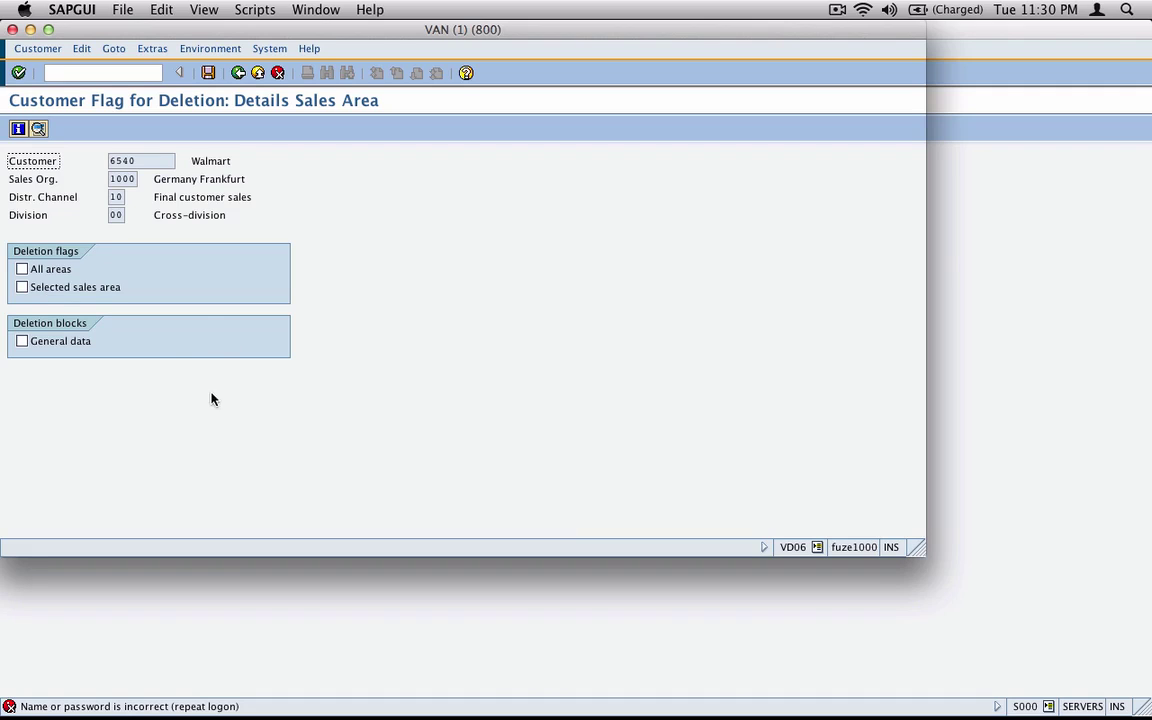
left_click(98, 288)
left_click(210, 73)
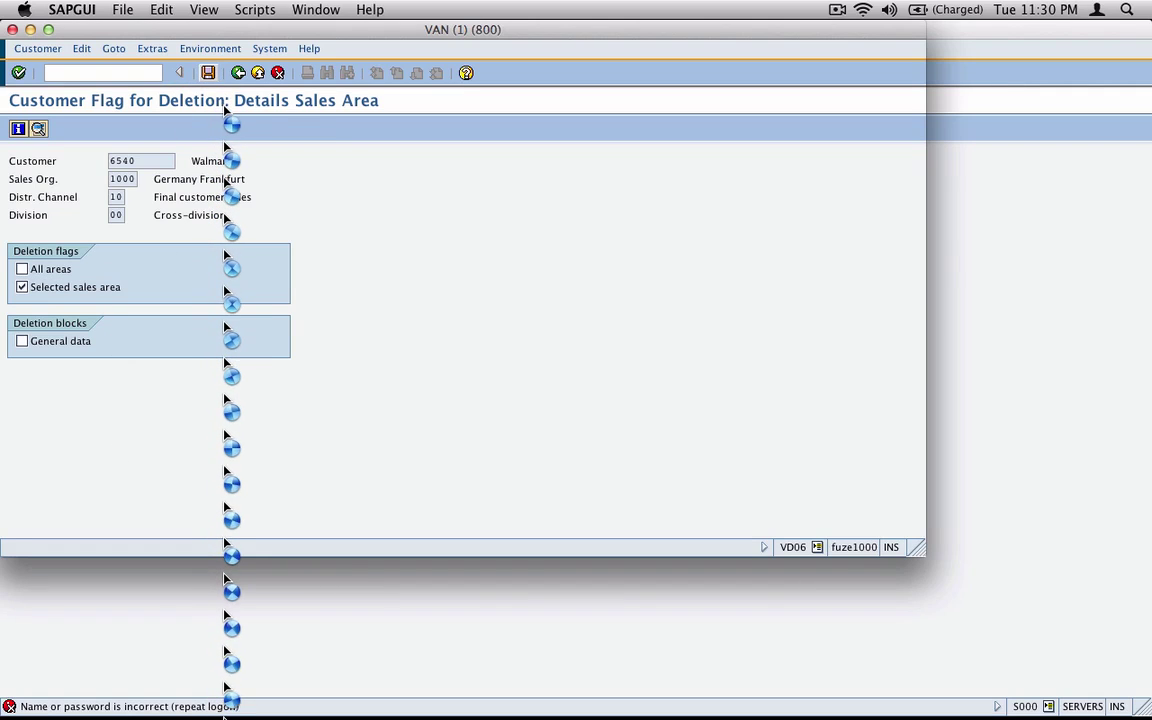
mouse_move(194, 198)
left_mouse_down()
mouse_move(141, 209)
mouse_move(189, 215)
left_mouse_up()
left_click(238, 73)
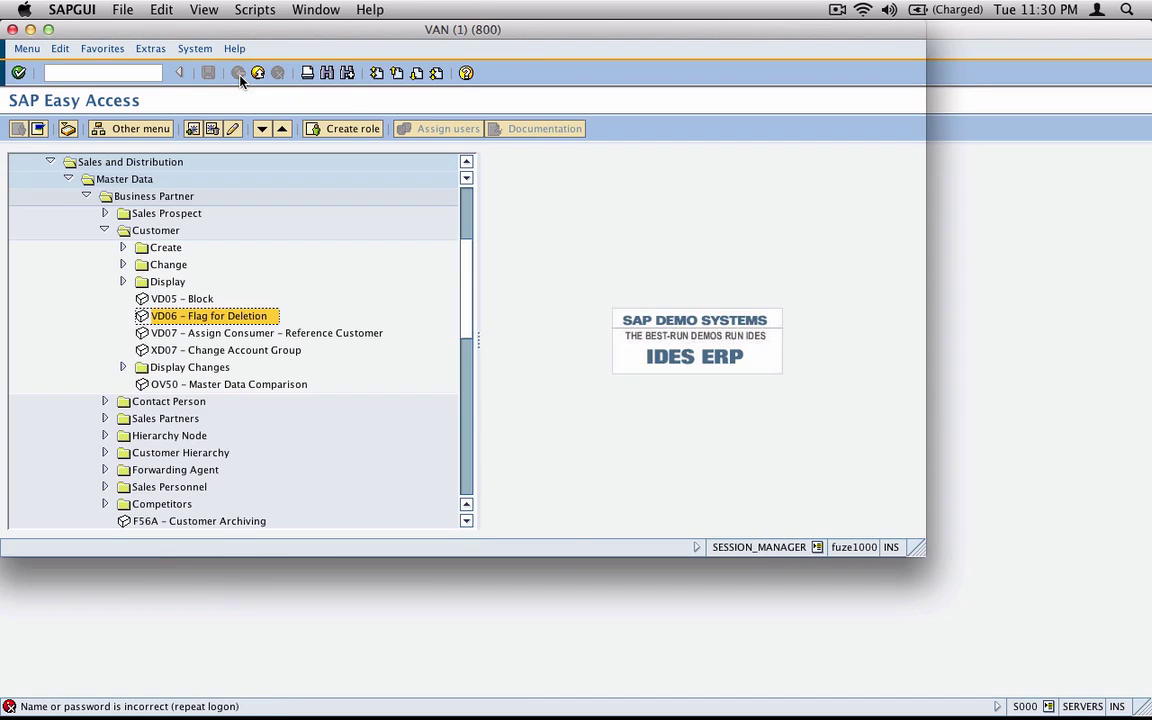
- Start a sales order of type OR with VA01 and enter Walmart's customer number as the sold-to party
left_click(125, 73)
type("v")
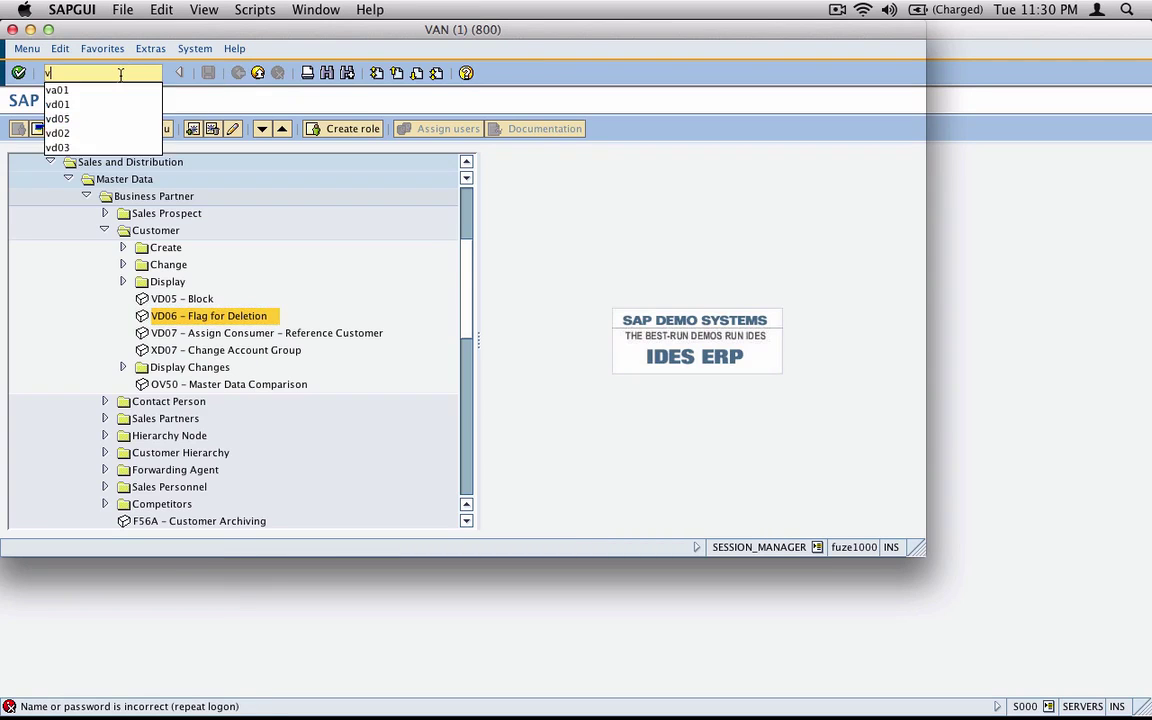
type("a01")
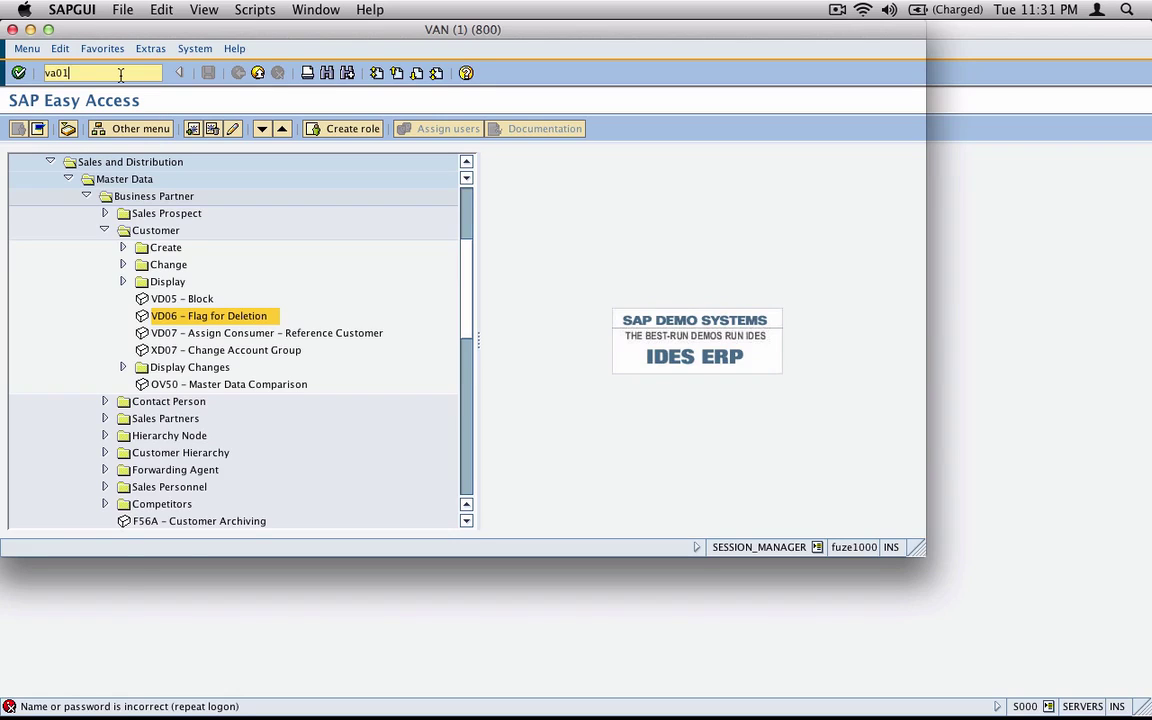
key("Return")
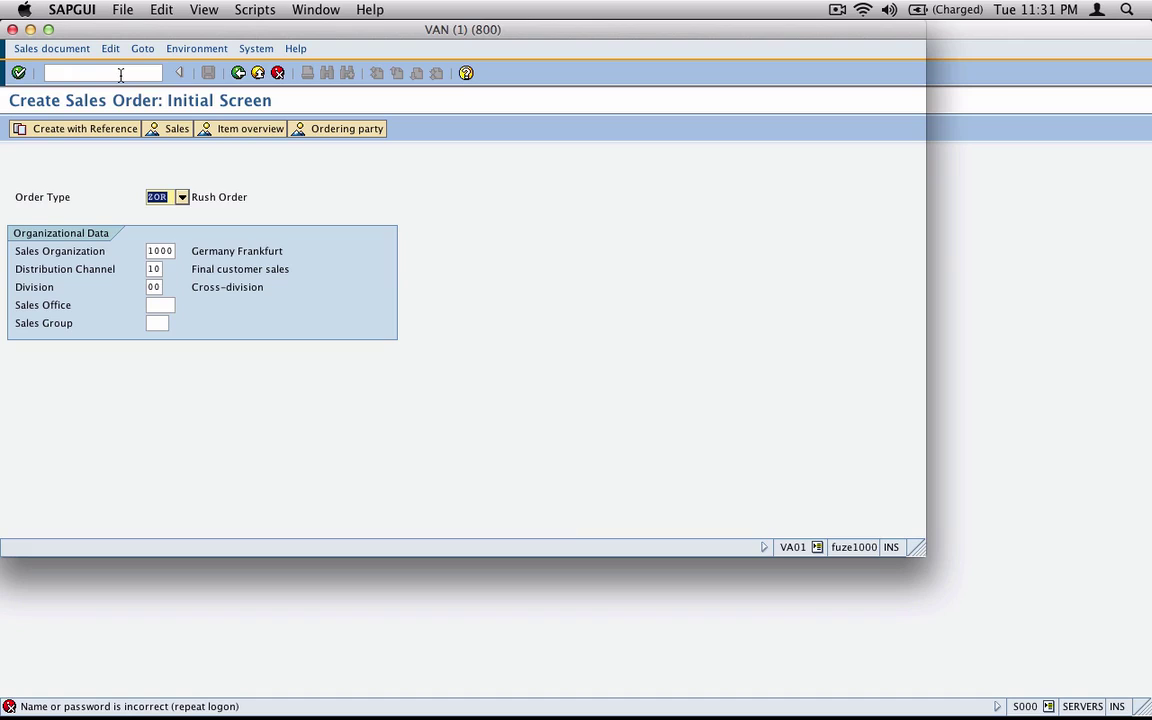
type("or")
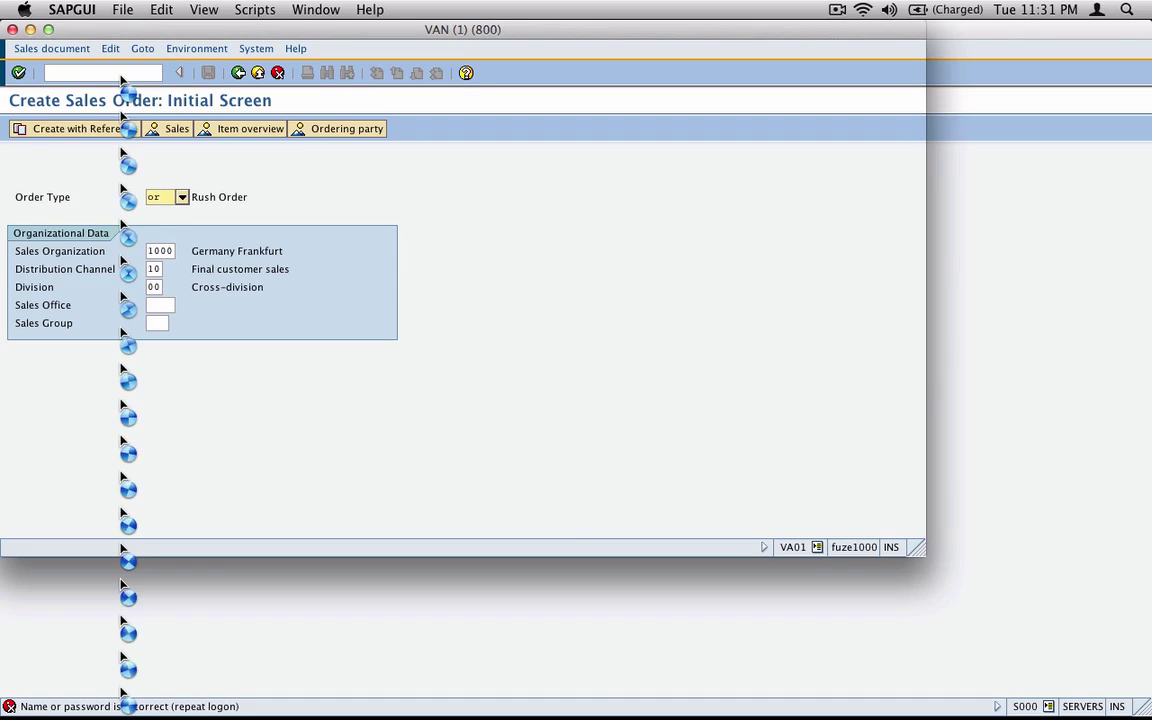
type("6540")
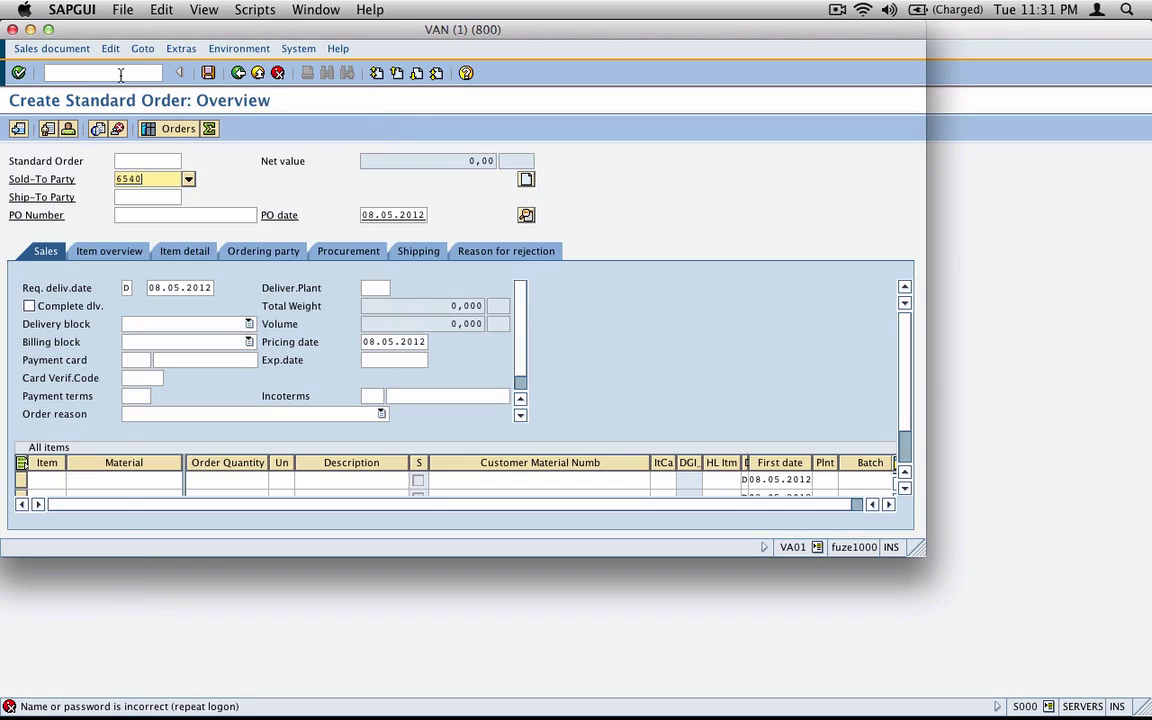
key("Return")
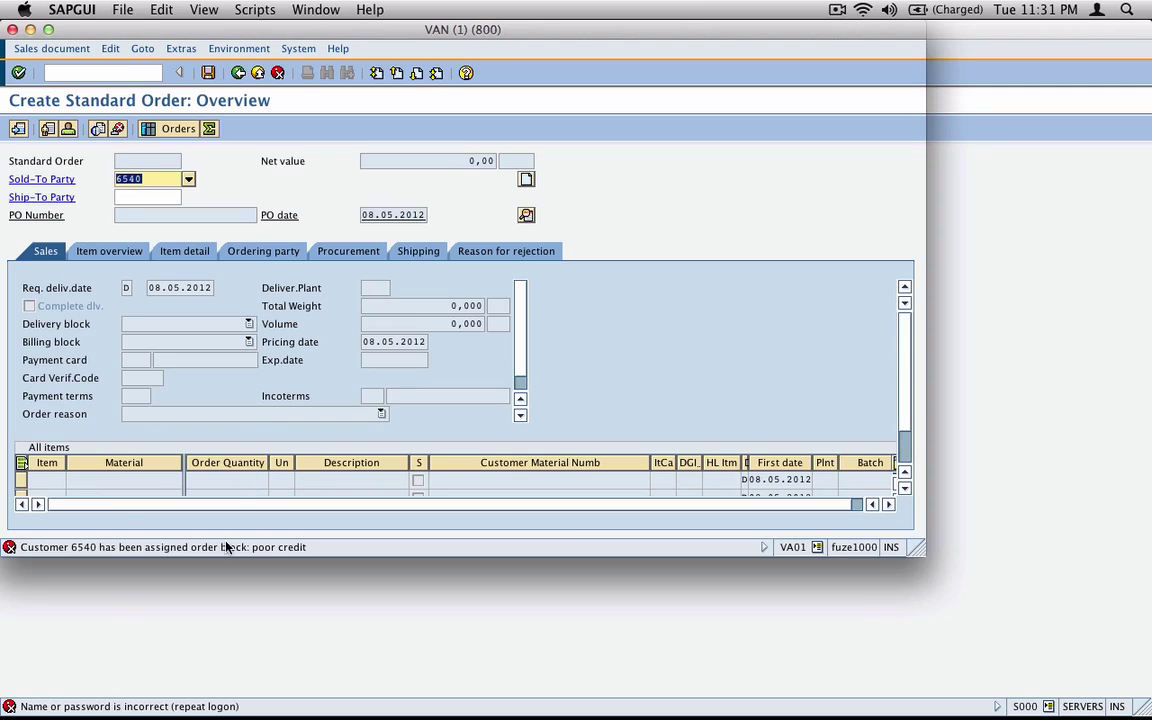
- Clear the order block for Walmart's selected sales area in transaction VD05 and save the change
left_click(103, 73)
type("/")
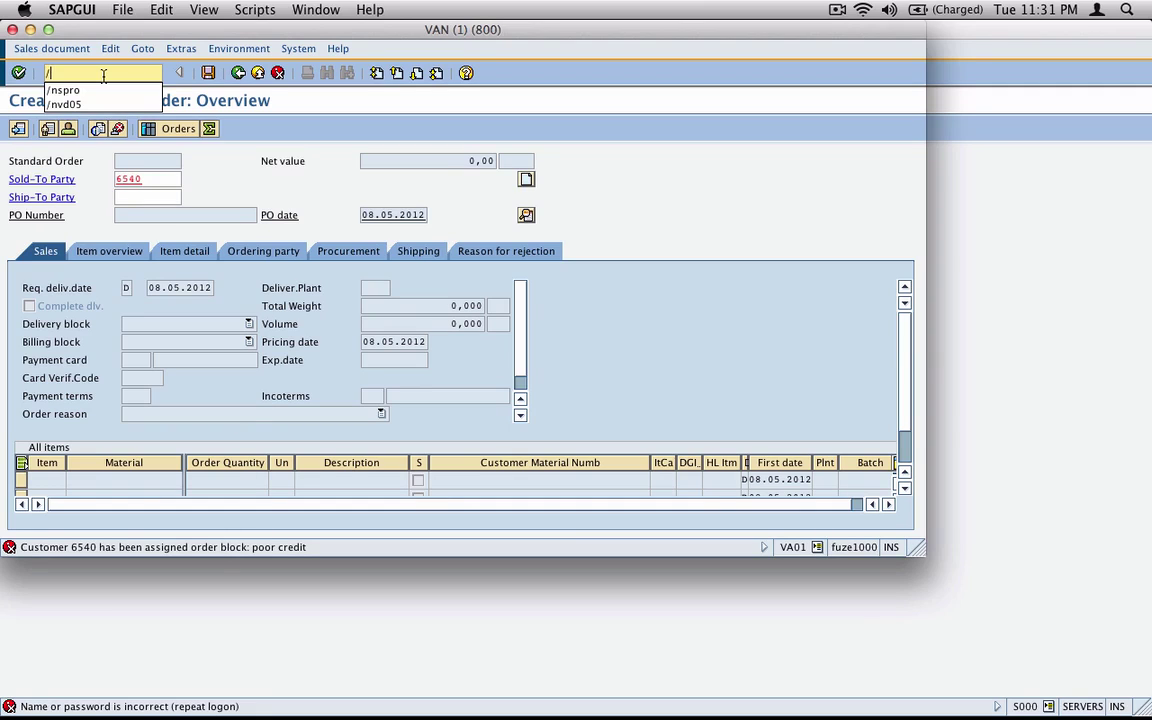
type("nvd05")
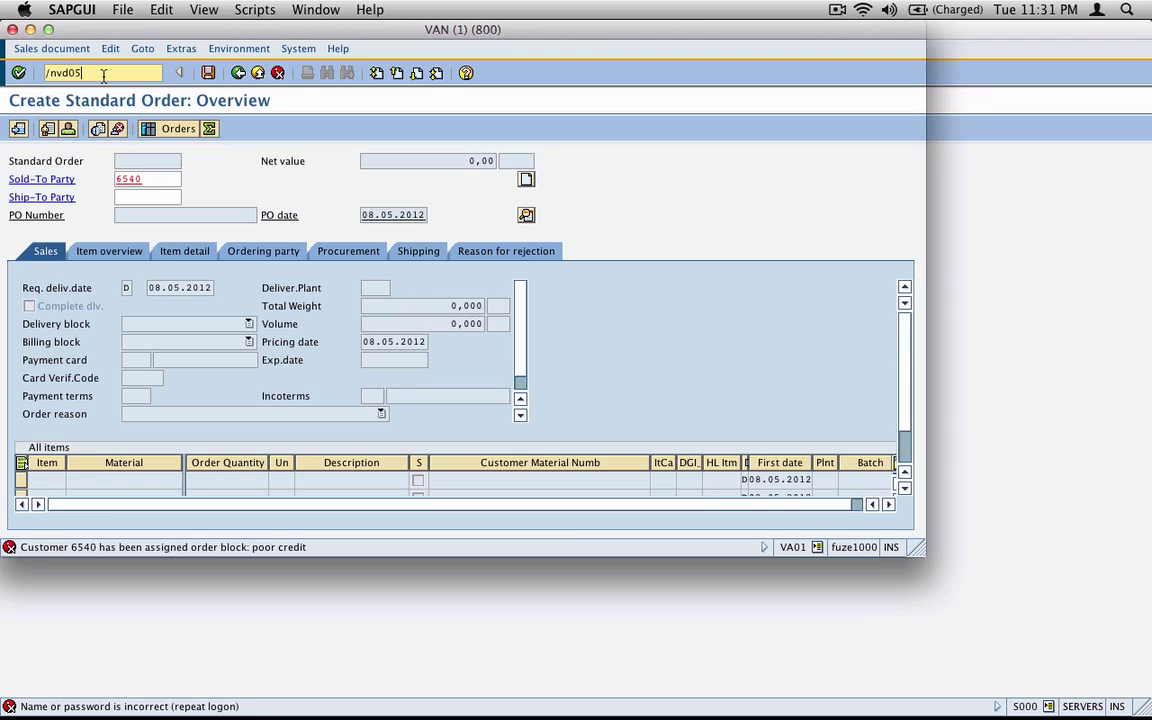
key("Return")
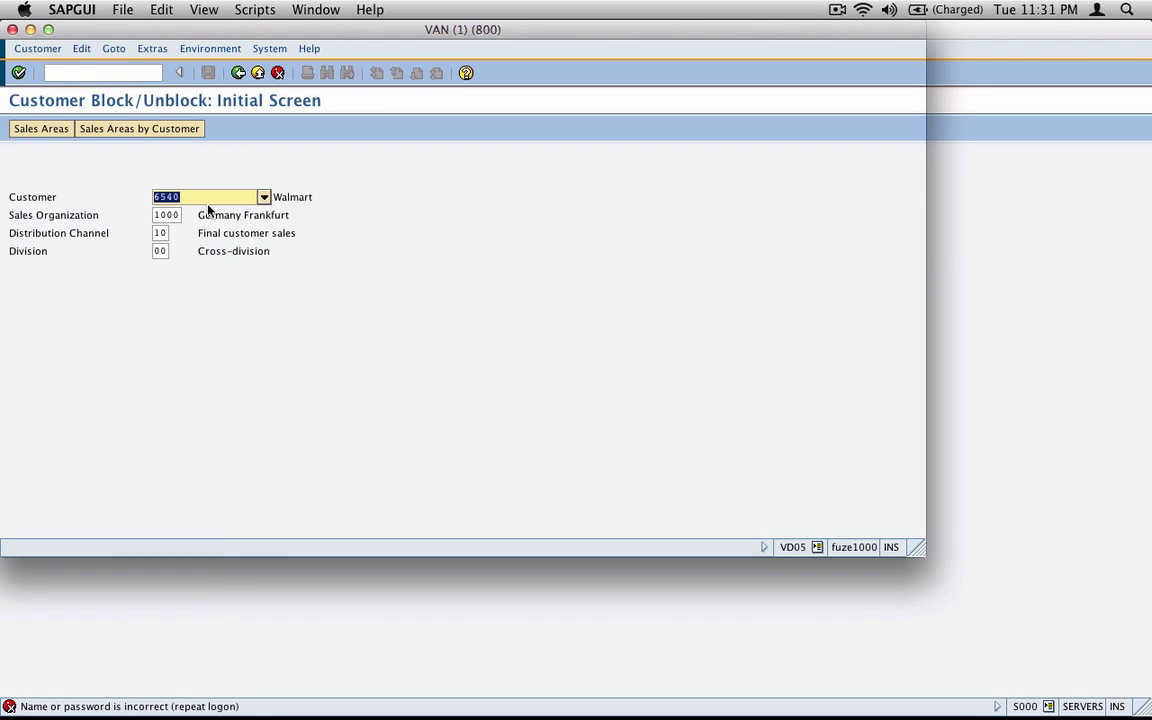
key("Return")
left_click_drag(281, 304, 305, 307)
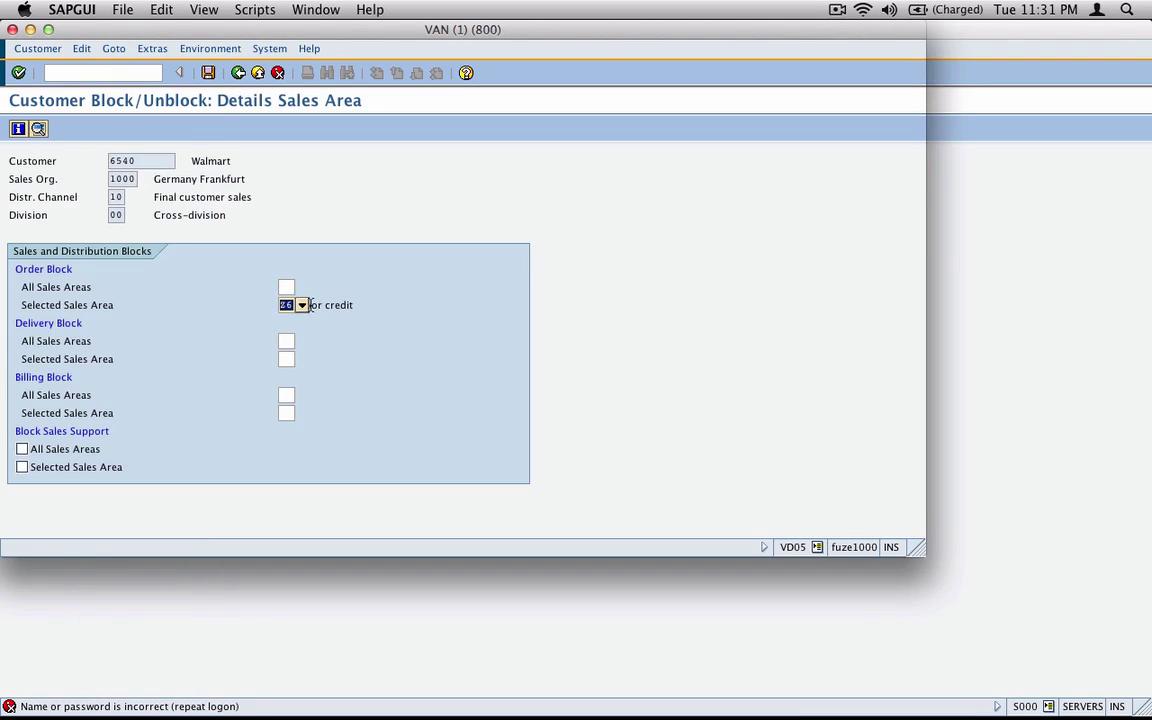
key("BackSpace")
key("ctrl+s")
left_click(238, 72)
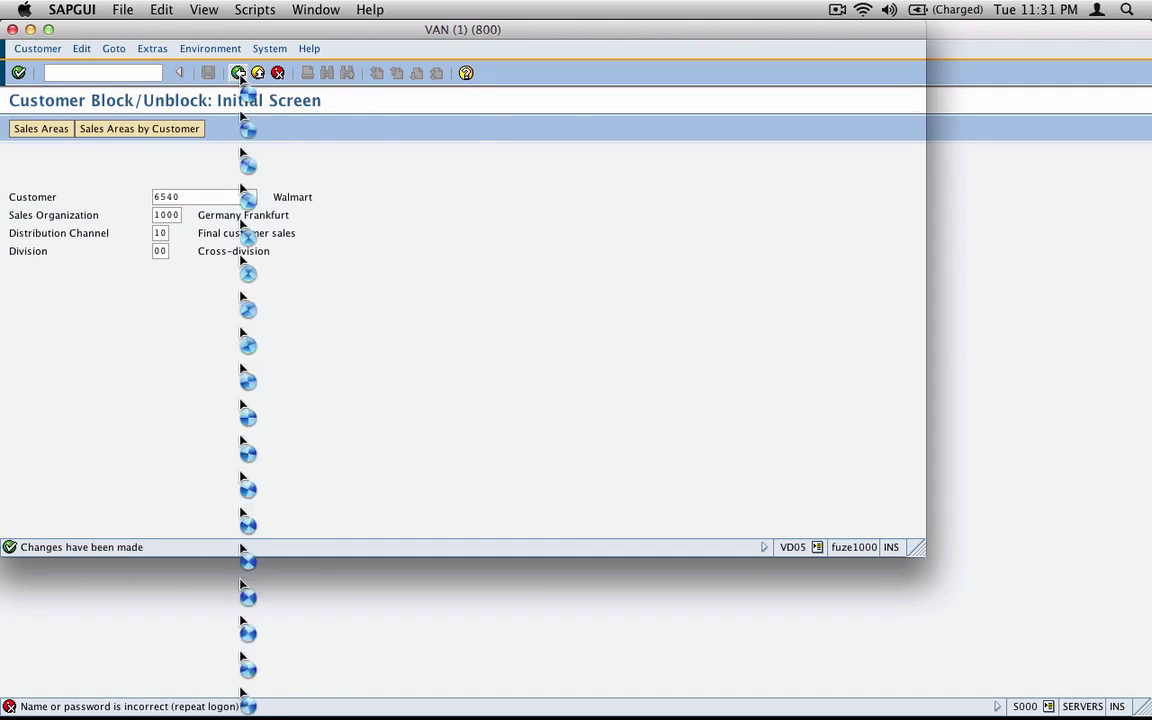
- Start another standard order with VA01, using Walmart's customer number as the sold-to party
left_click(98, 72)
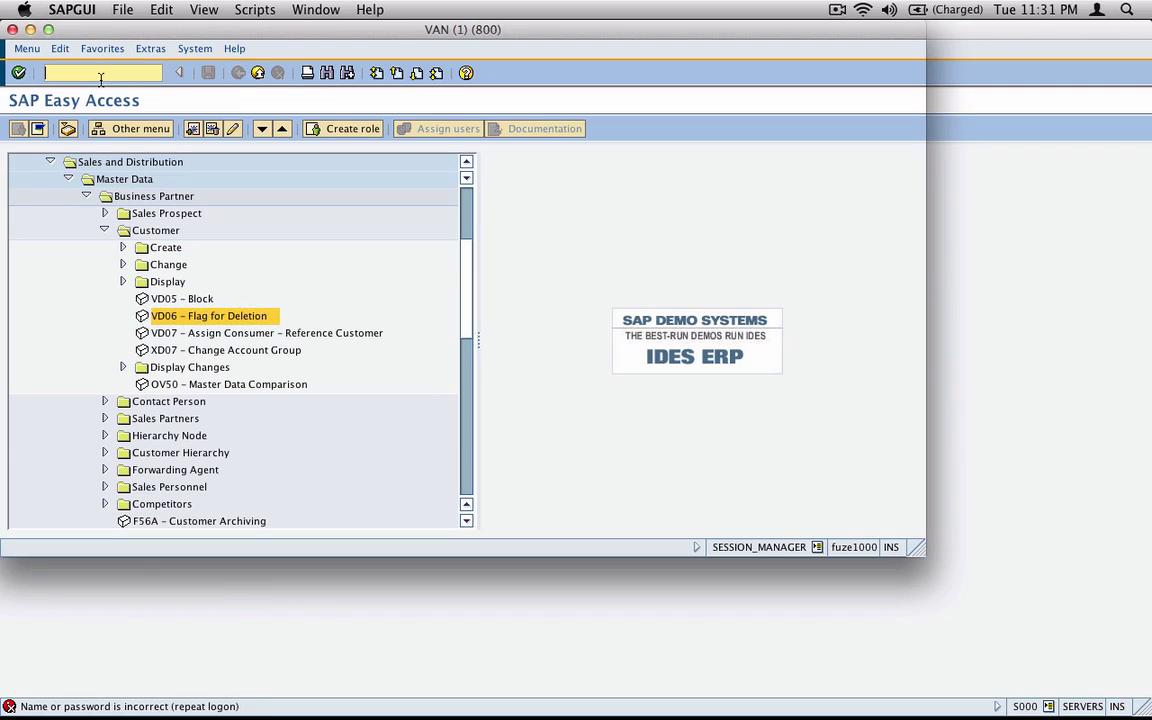
type("va01")
key("Return")
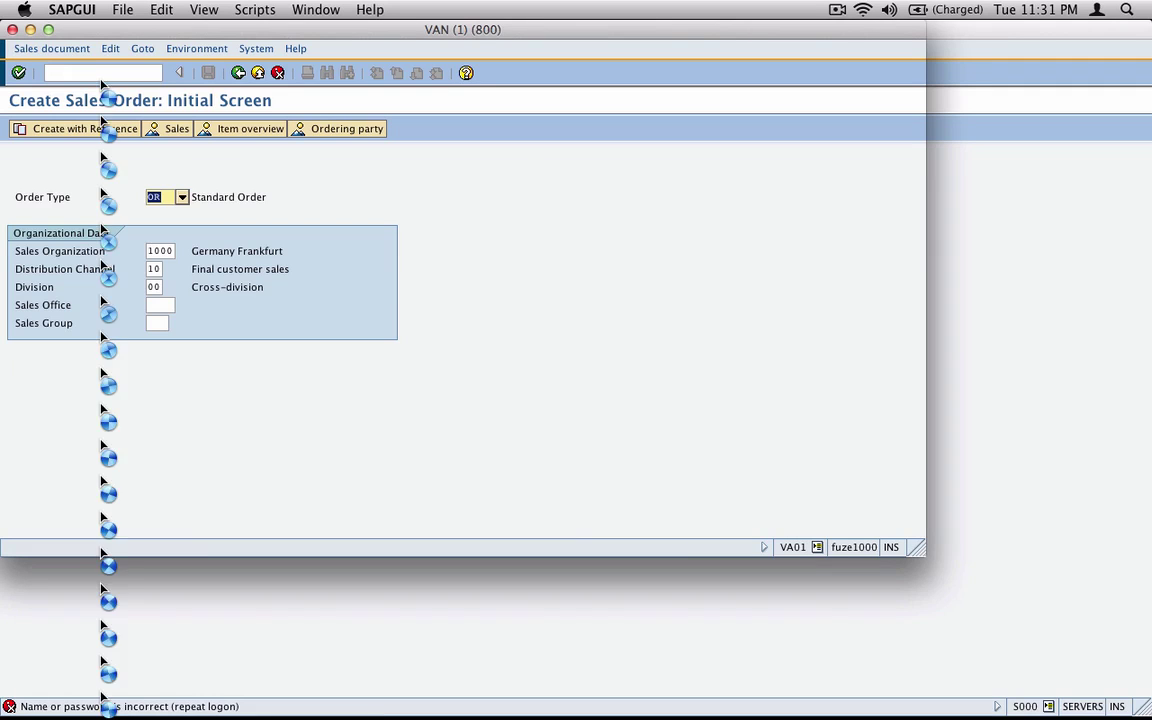
key("Return")
type("6540")
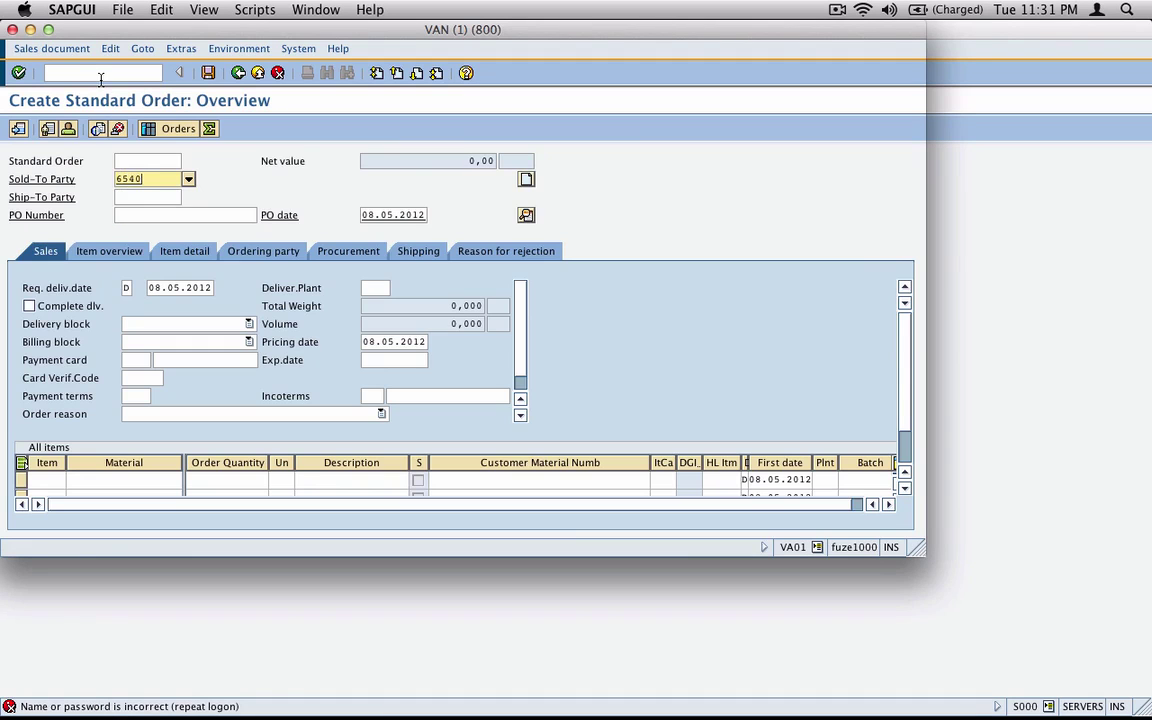
key("Return")
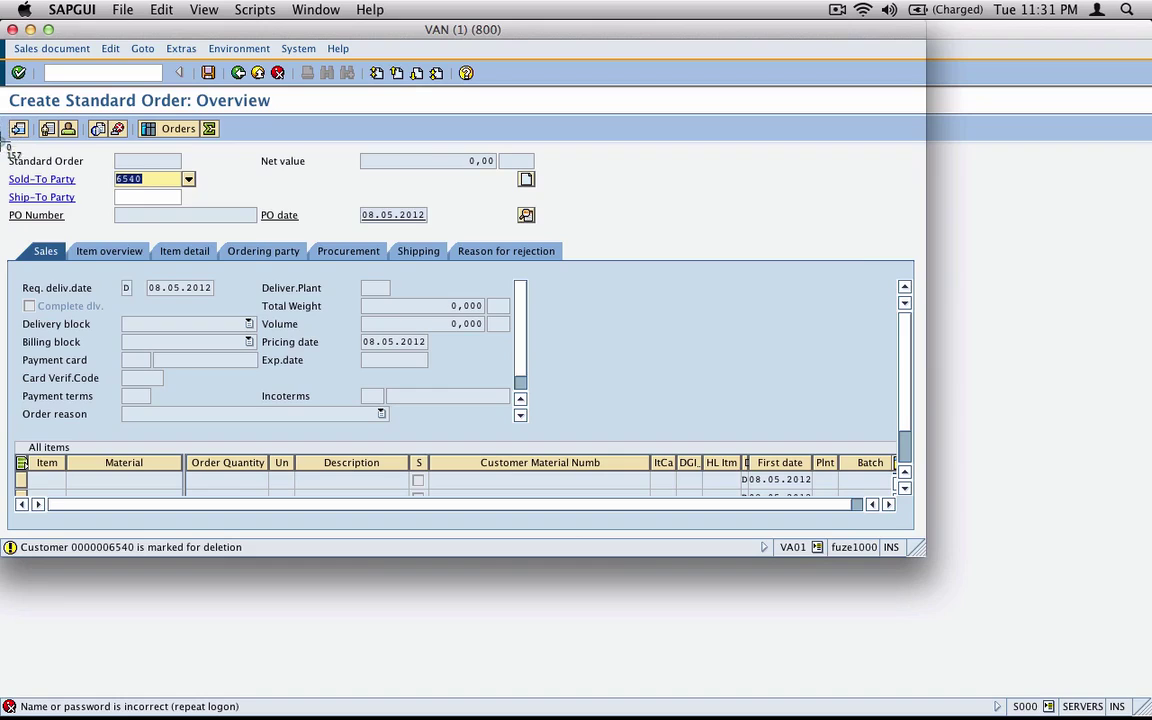
- Capture the order form down to its status message, then paste the capture on a new page after the deletion notes in inkBook
left_click_drag(2, 142, 499, 558)
key("super+Tab")
key("super")
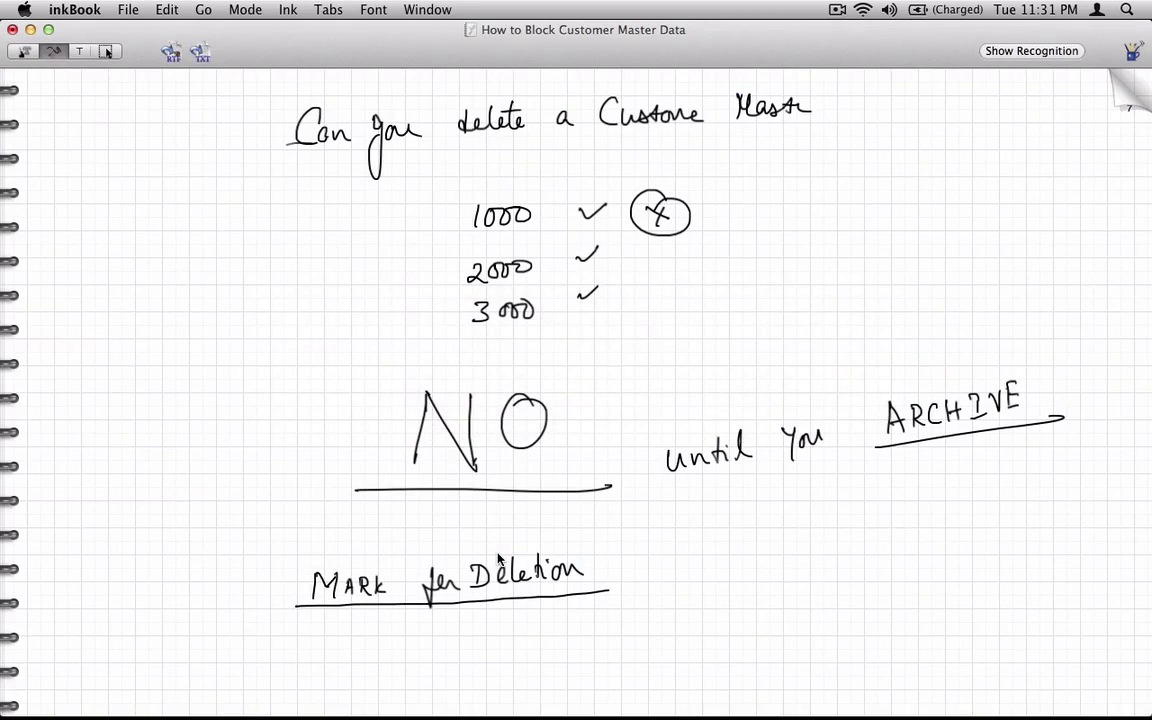
left_click(163, 10)
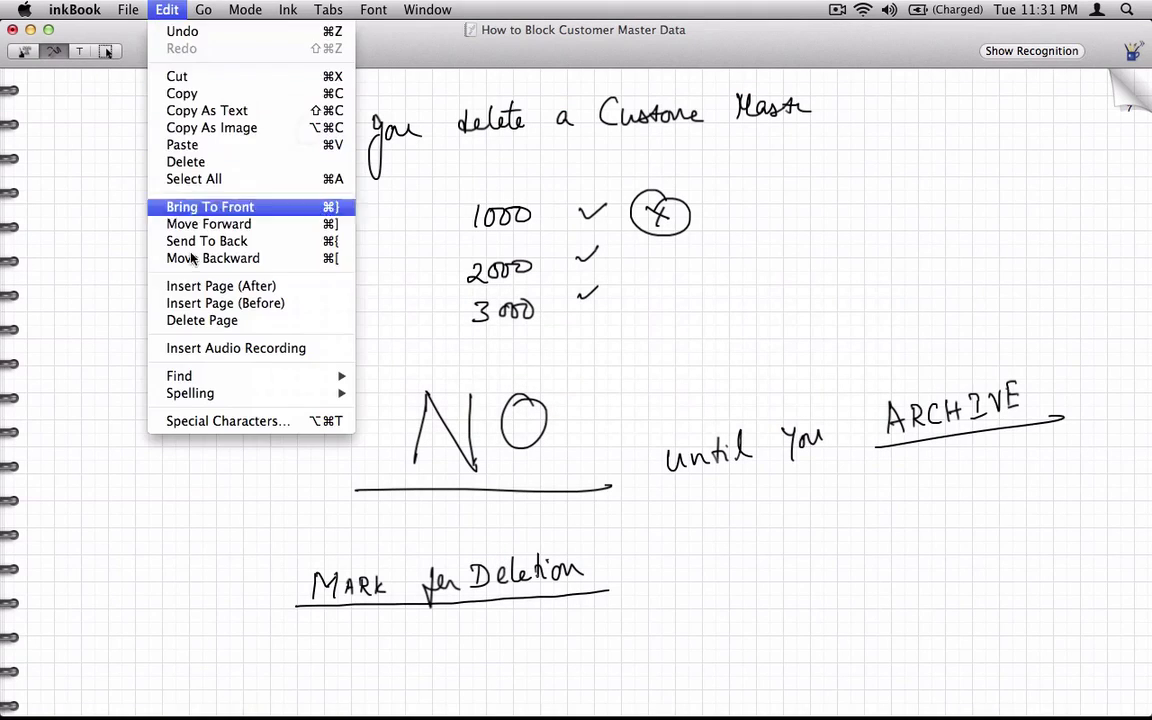
left_click(198, 287)
key("super+v")
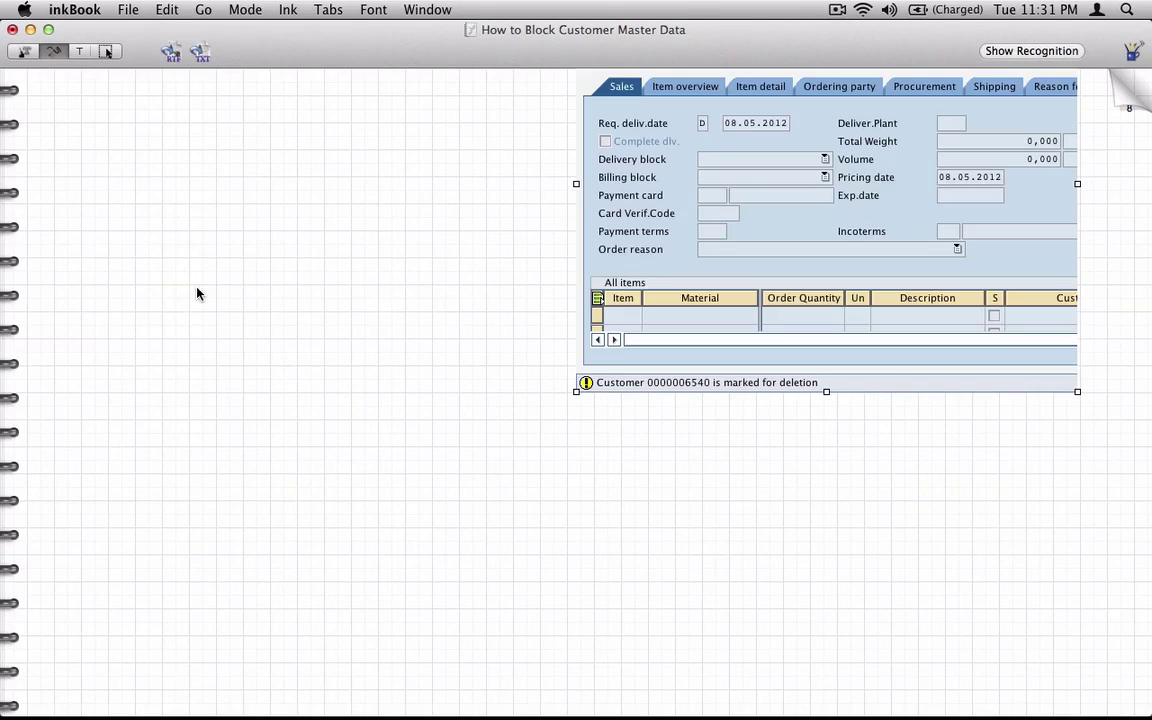
- Reposition the pasted order screenshot so that it sits fully visible on the new page
left_click(106, 51)
left_click_drag(657, 223, 379, 425)
left_click_drag(595, 426, 899, 425)
left_click(499, 416)
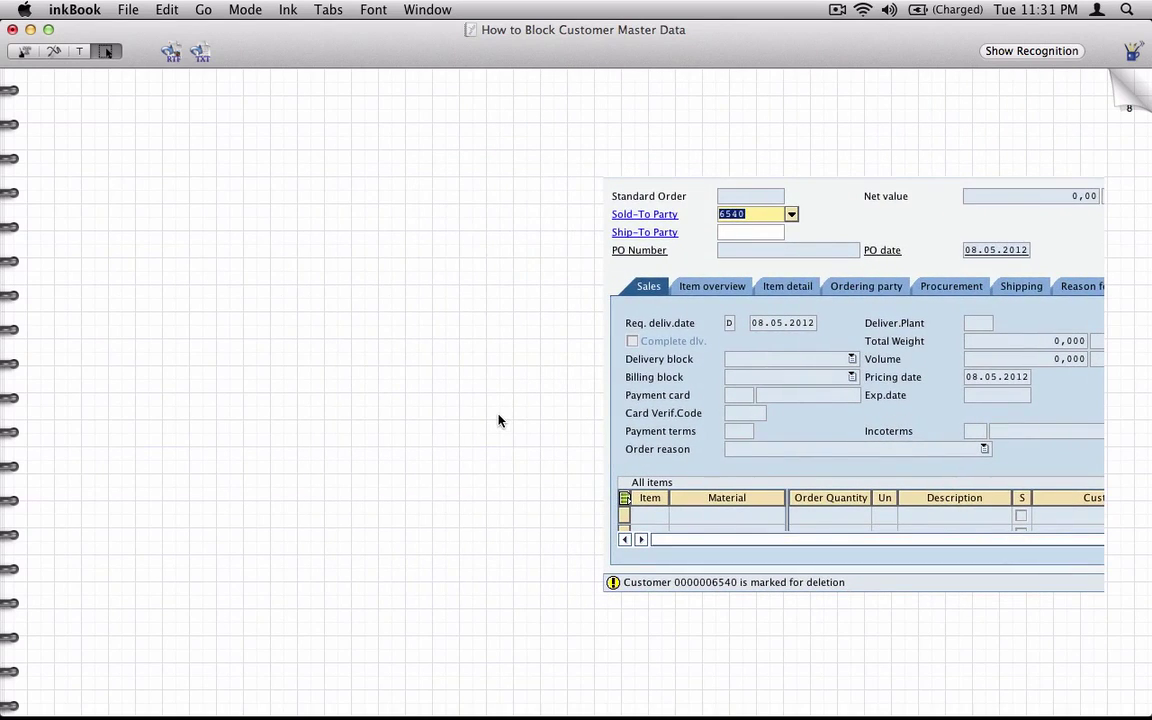
- Switch to SAPGUI, continue past the deletion warning, and accept Walmart as the standard order's ship-to party
key("super+Tab")
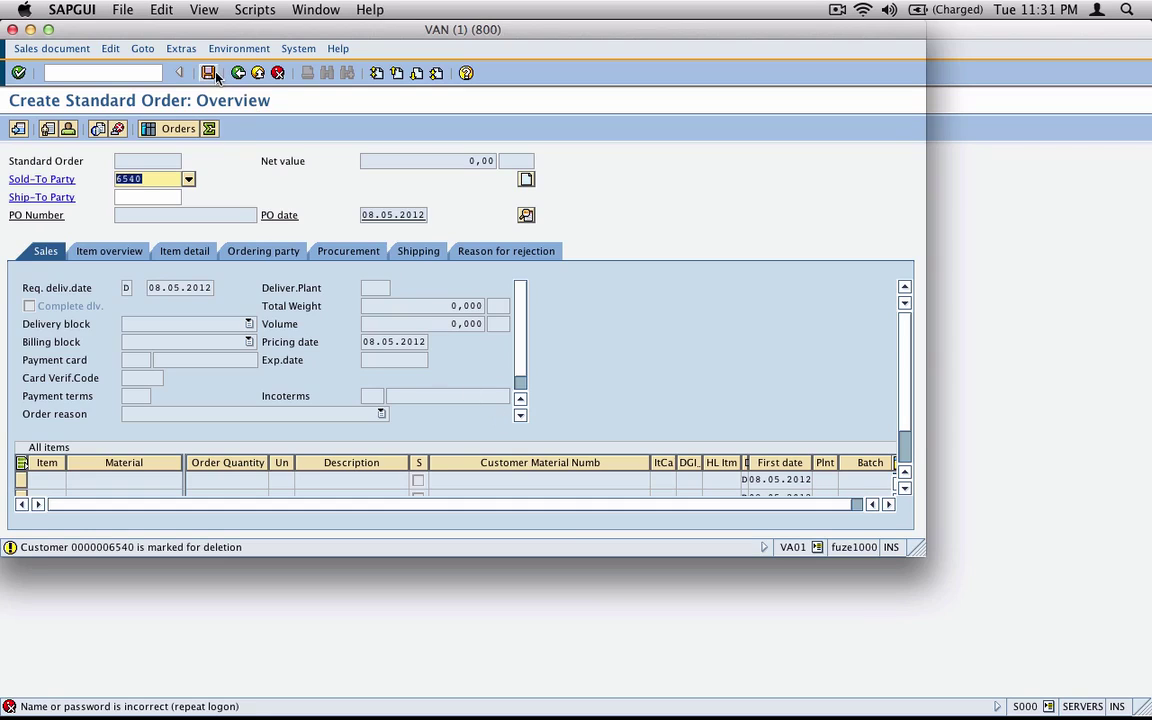
left_click(19, 72)
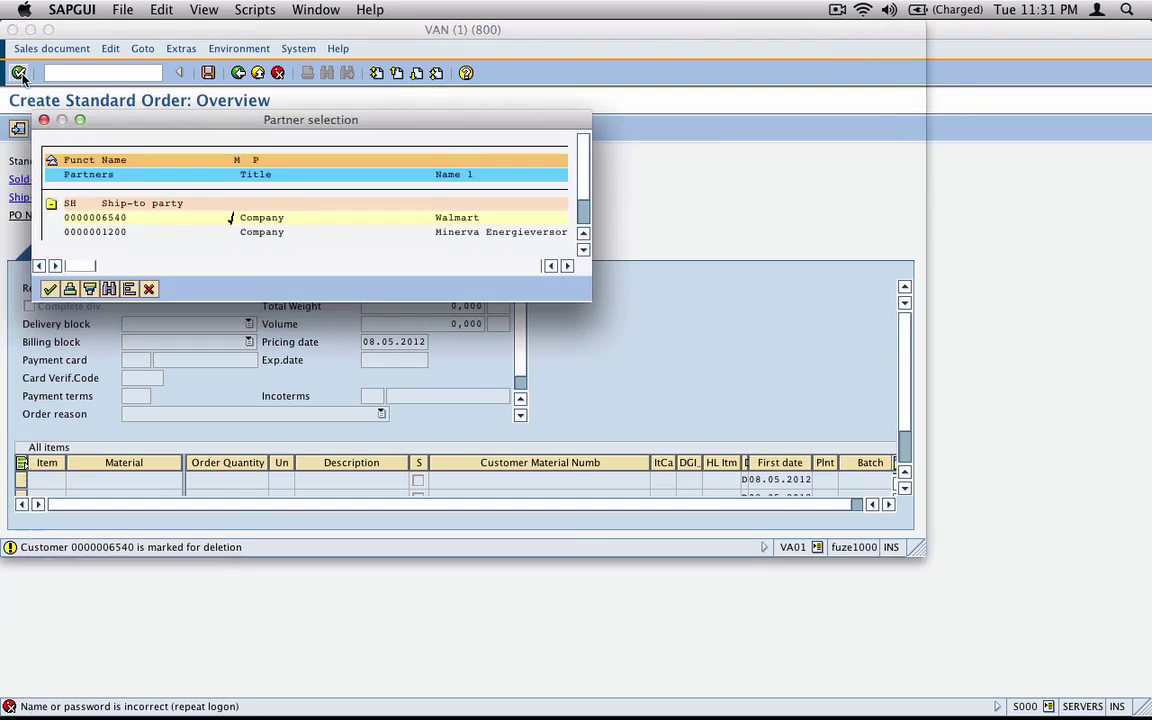
left_click(49, 289)
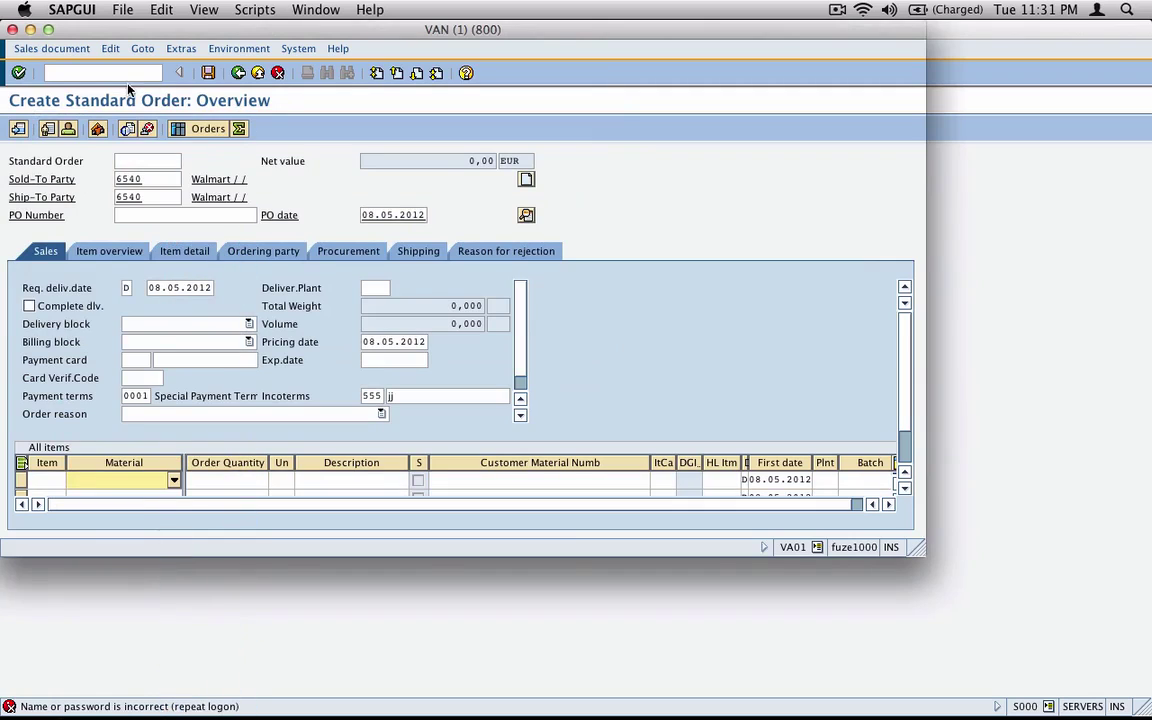
- Open Walmart's deletion flag details with VD06 for sales organization 1000, distribution channel 10 and division 00
left_click(130, 73)
type("/nv")
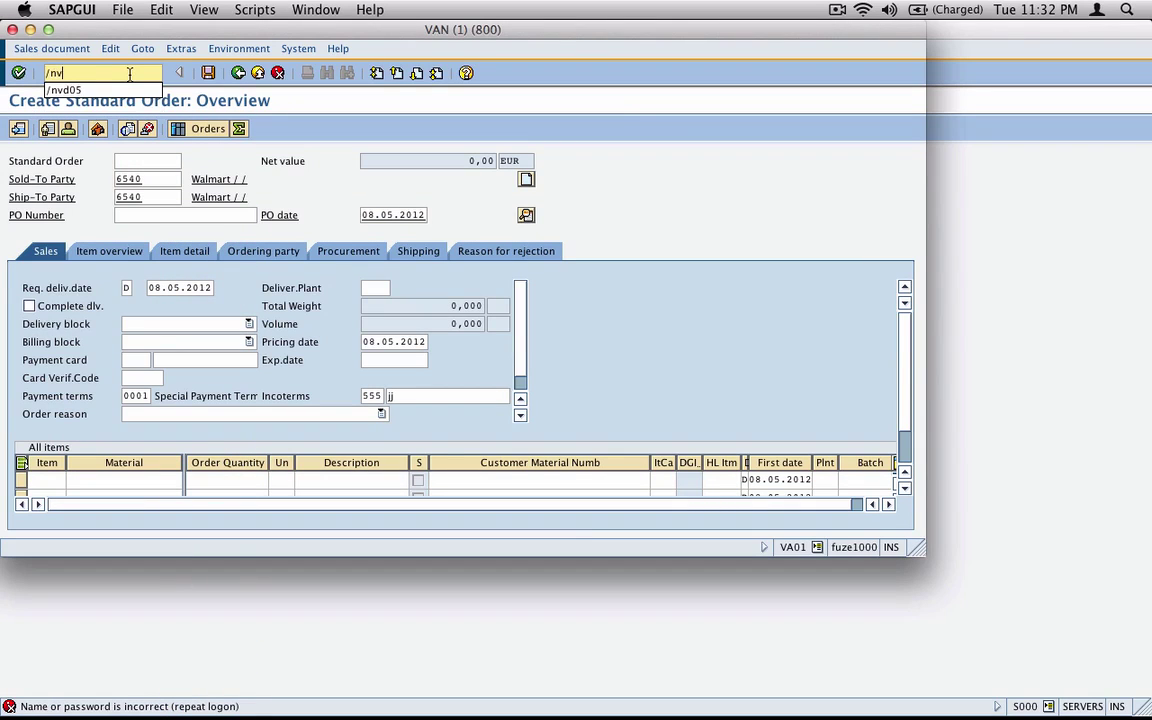
type("d06")
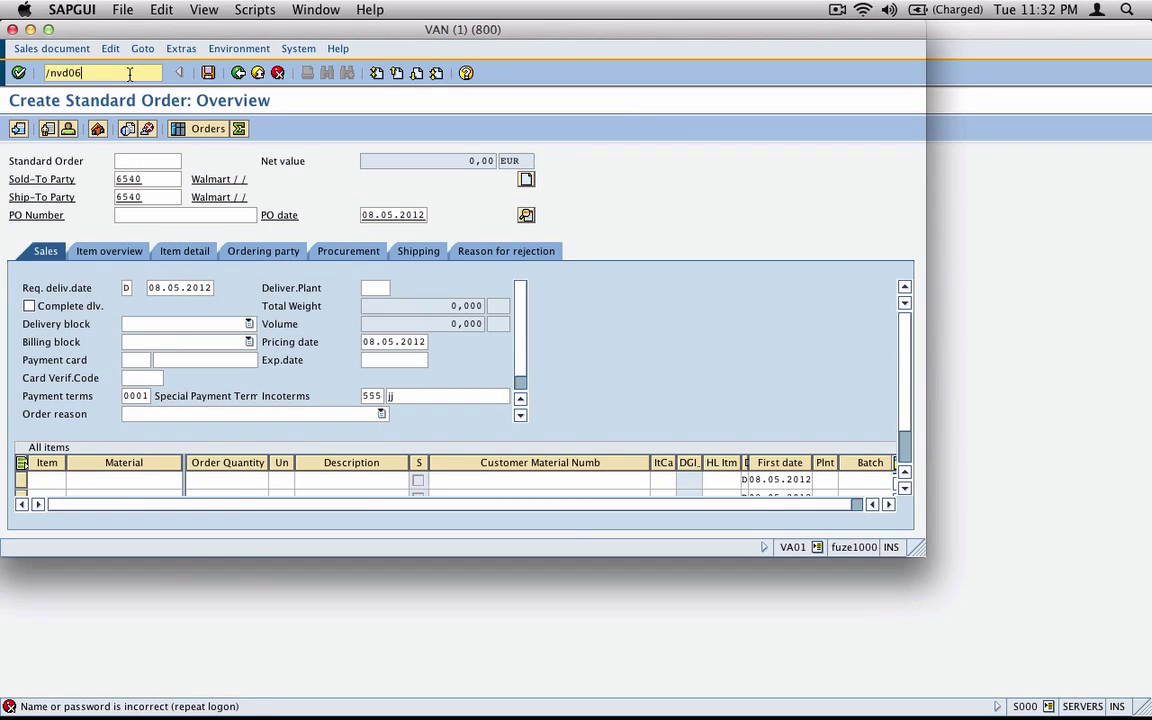
key("Return")
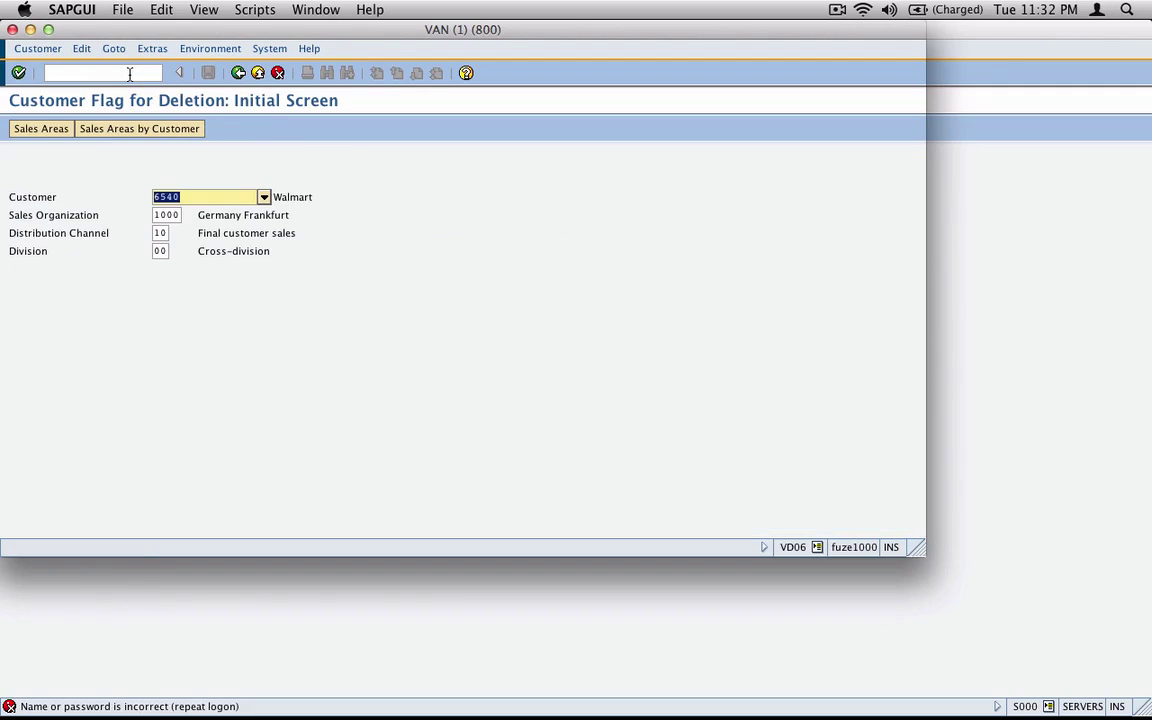
key("Return")
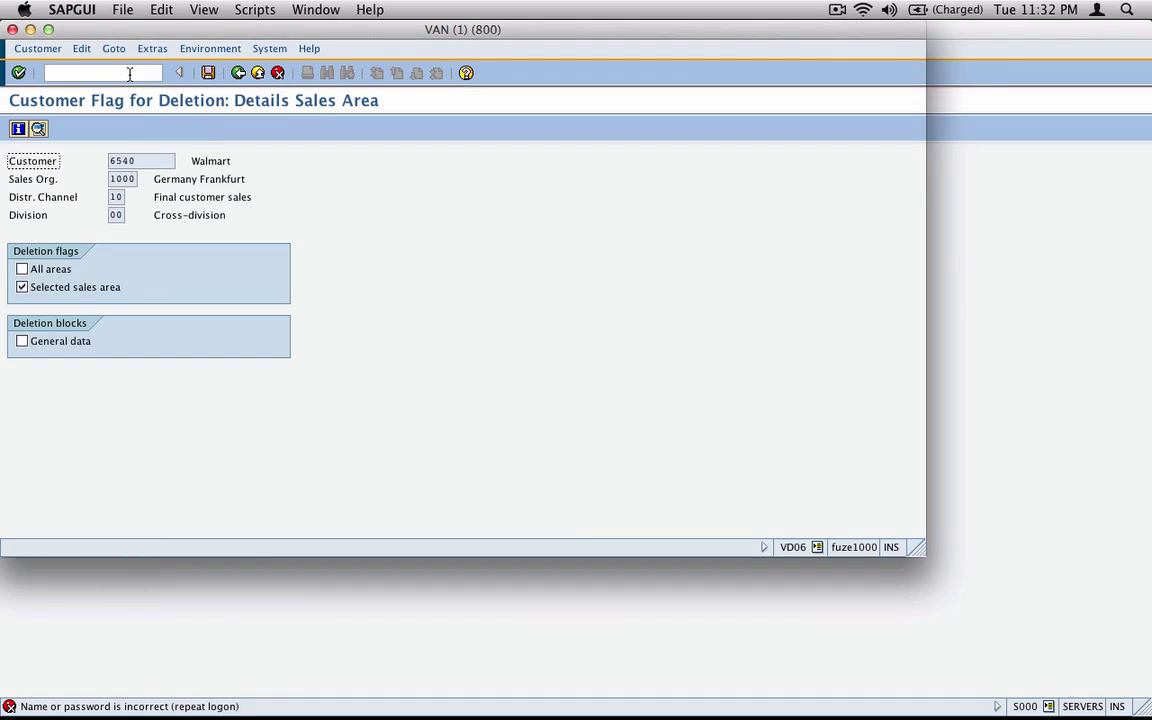
- Capture Walmart's deletion flag details and paste the capture onto the order screenshot's page in inkBook
key("super+q")
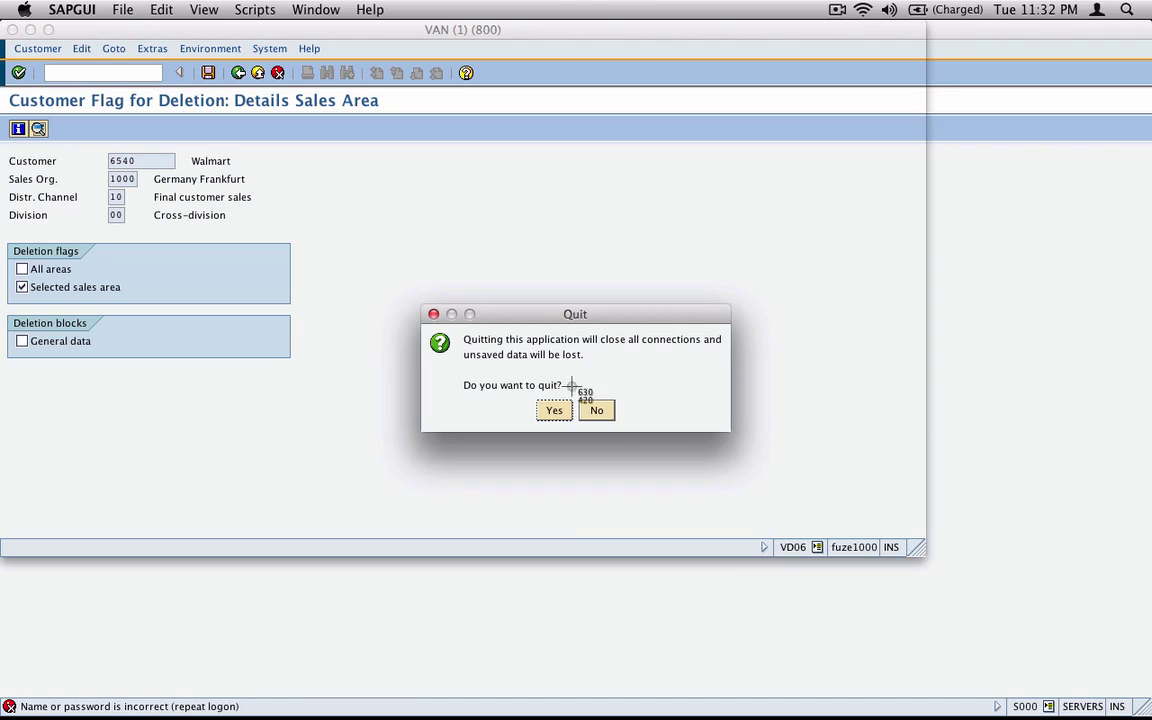
left_click(594, 414)
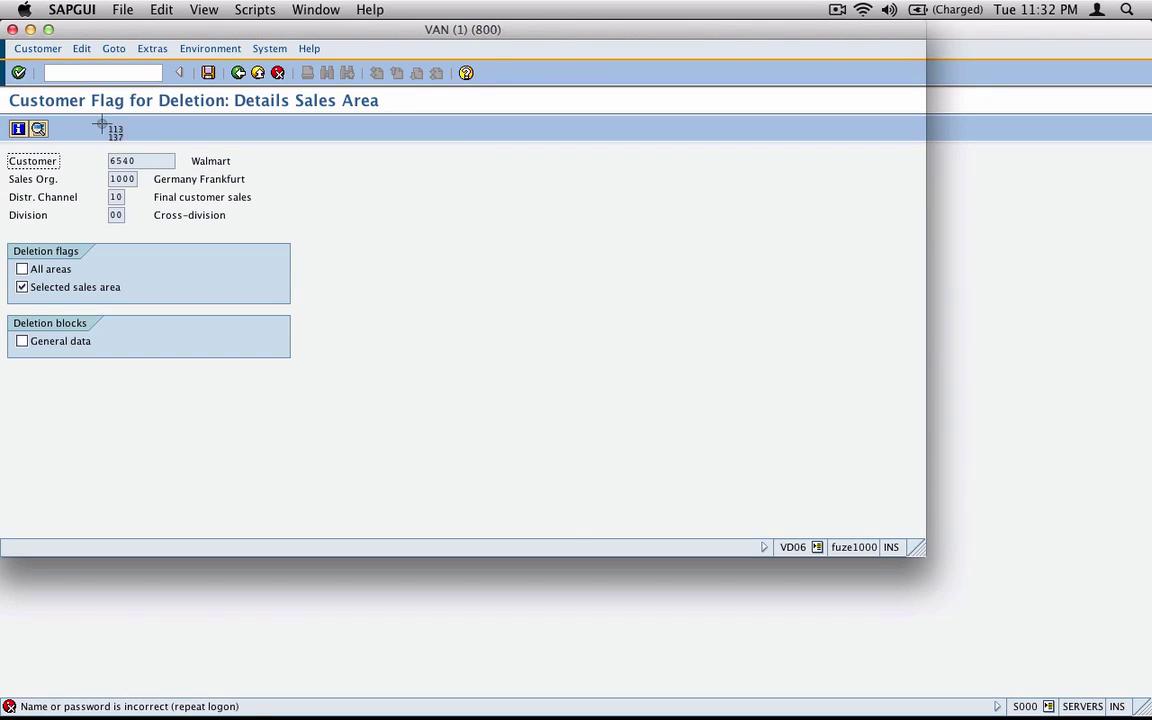
left_click_drag(5, 90, 411, 363)
key("super+Tab")
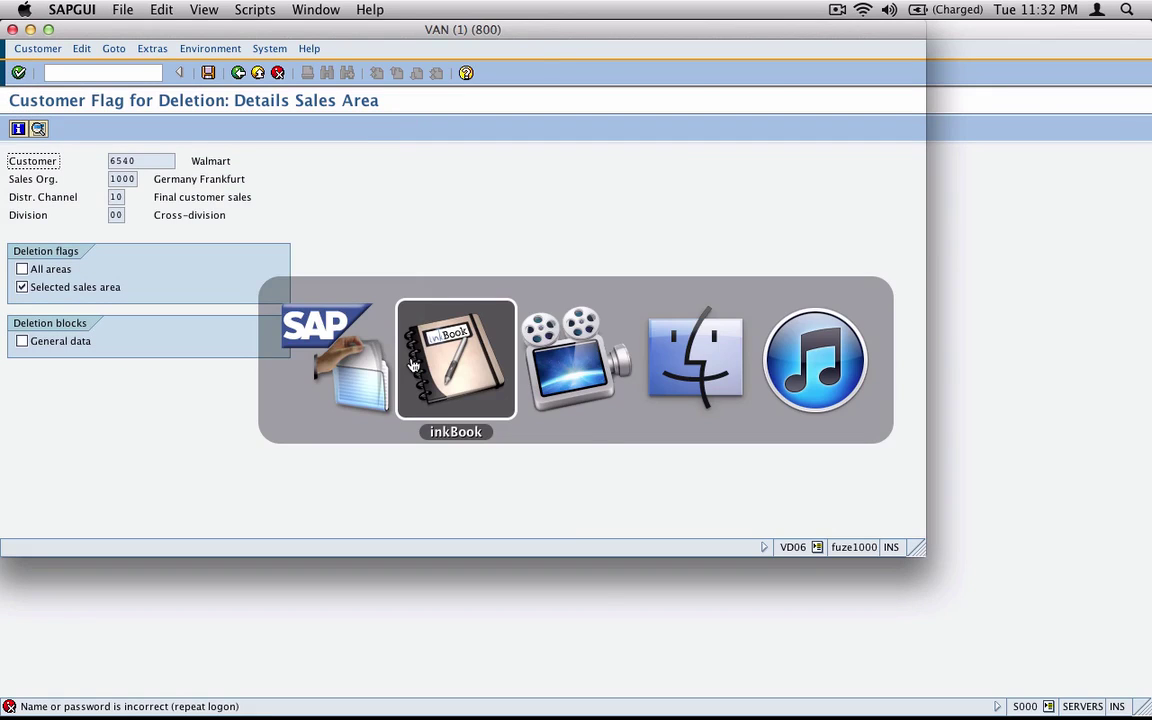
key("super+v")
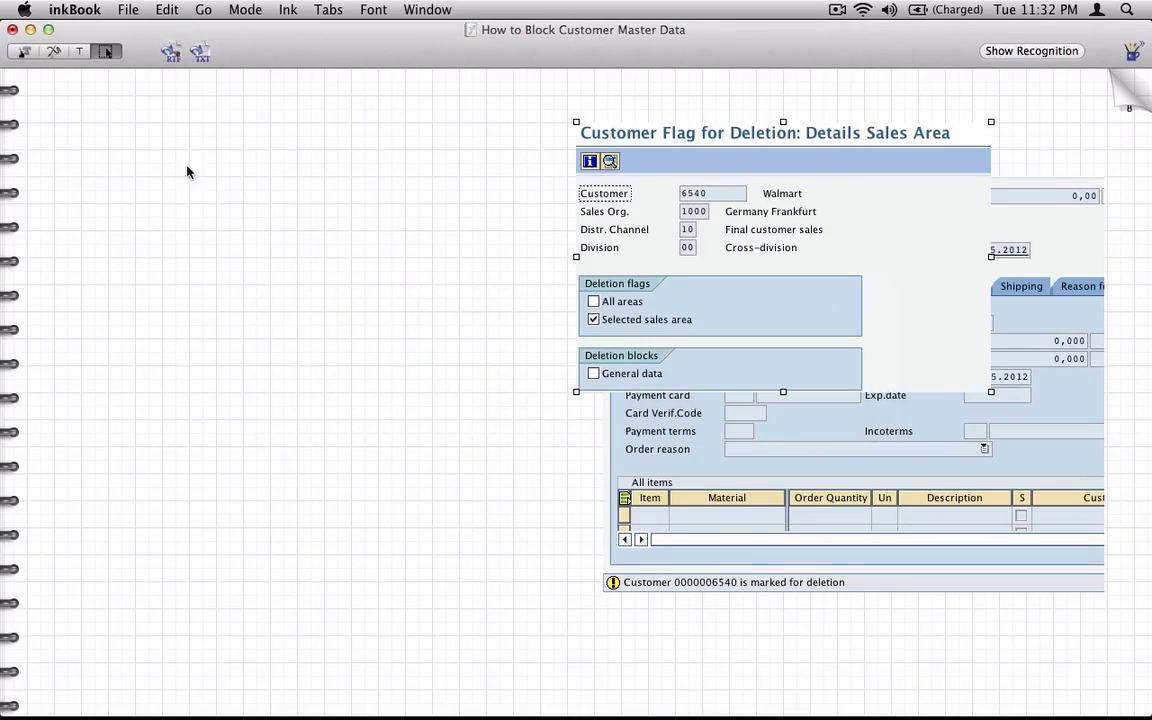
- Move the pasted deletion flag capture into the empty area to the left of the order screenshot
left_click(55, 51)
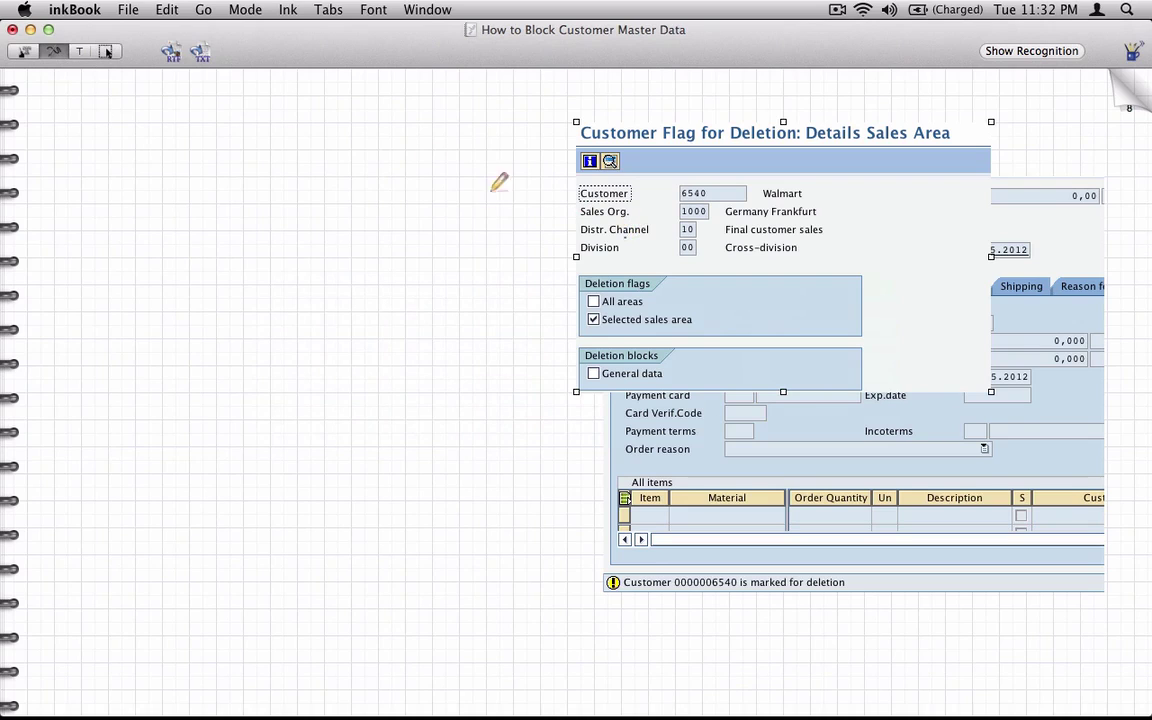
left_click(106, 51)
mouse_move(590, 160)
left_mouse_down()
mouse_move(583, 180)
mouse_move(233, 313)
mouse_move(136, 273)
left_mouse_up()
- Handwrite "VD06 → To flag a C.M. for deletion" above the deletion flag capture
left_click(55, 51)
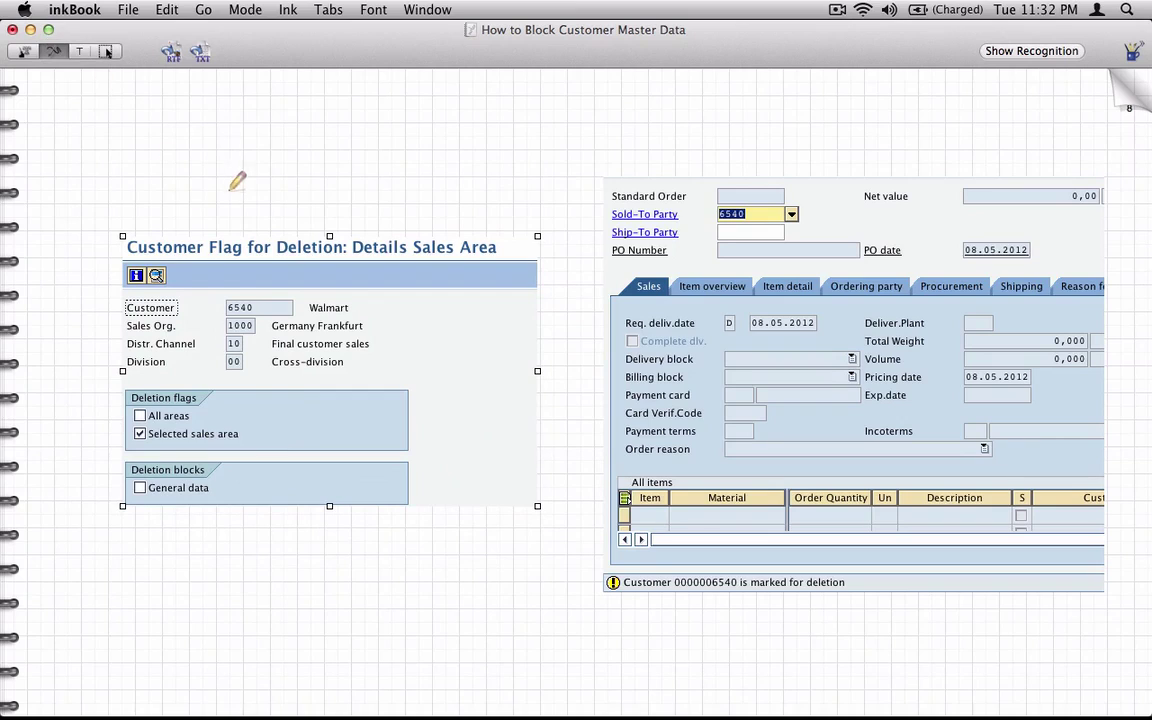
mouse_move(208, 186)
left_mouse_down()
mouse_move(219, 207)
mouse_move(222, 190)
mouse_move(266, 204)
mouse_move(350, 170)
left_mouse_up()
mouse_move(338, 166)
left_mouse_down()
mouse_move(342, 178)
mouse_move(373, 168)
left_mouse_up()
left_click_drag(359, 150, 372, 146)
left_click_drag(382, 152, 417, 177)
mouse_move(408, 149)
left_mouse_down()
mouse_move(432, 138)
mouse_move(441, 172)
left_mouse_up()
mouse_move(464, 124)
left_mouse_down()
mouse_move(468, 138)
mouse_move(515, 122)
mouse_move(543, 134)
mouse_move(568, 104)
mouse_move(632, 100)
mouse_move(624, 110)
mouse_move(672, 95)
left_mouse_up()
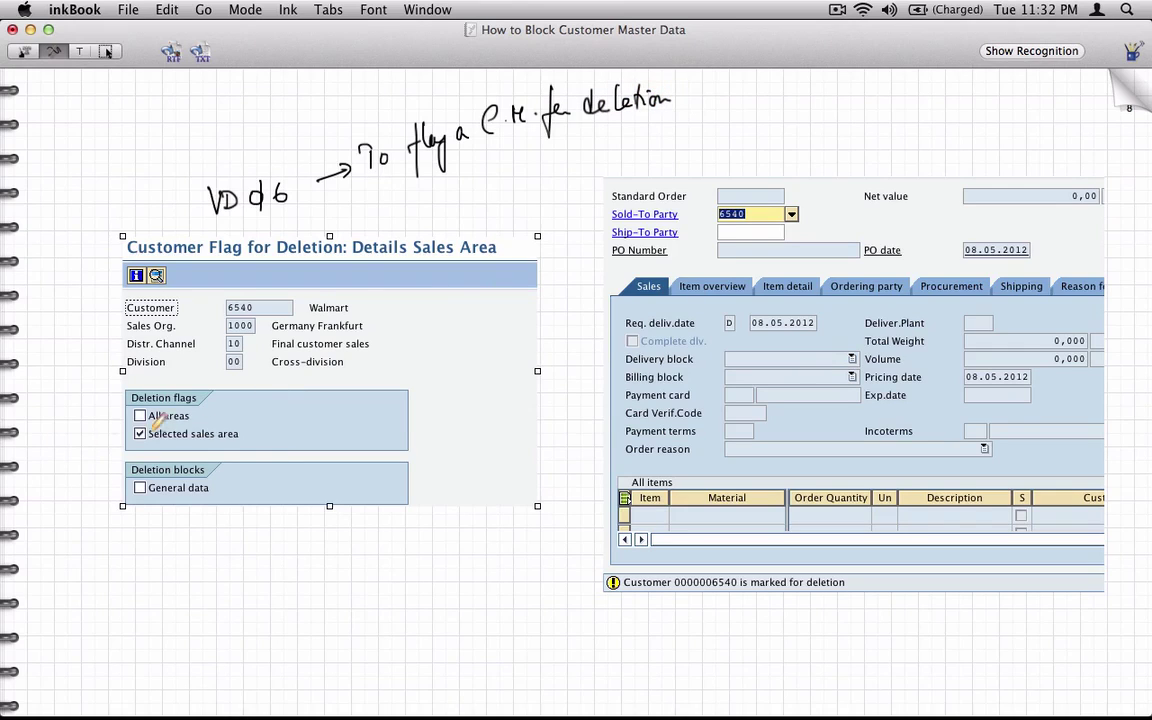
- Draw arrows to both deletion flag options, and circle the marked-for-deletion message with an arrow to the handwritten label "Warning"
mouse_move(298, 428)
left_mouse_down()
mouse_move(250, 434)
mouse_move(270, 442)
left_mouse_up()
mouse_move(90, 413)
left_mouse_down()
mouse_move(121, 409)
mouse_move(115, 418)
left_mouse_up()
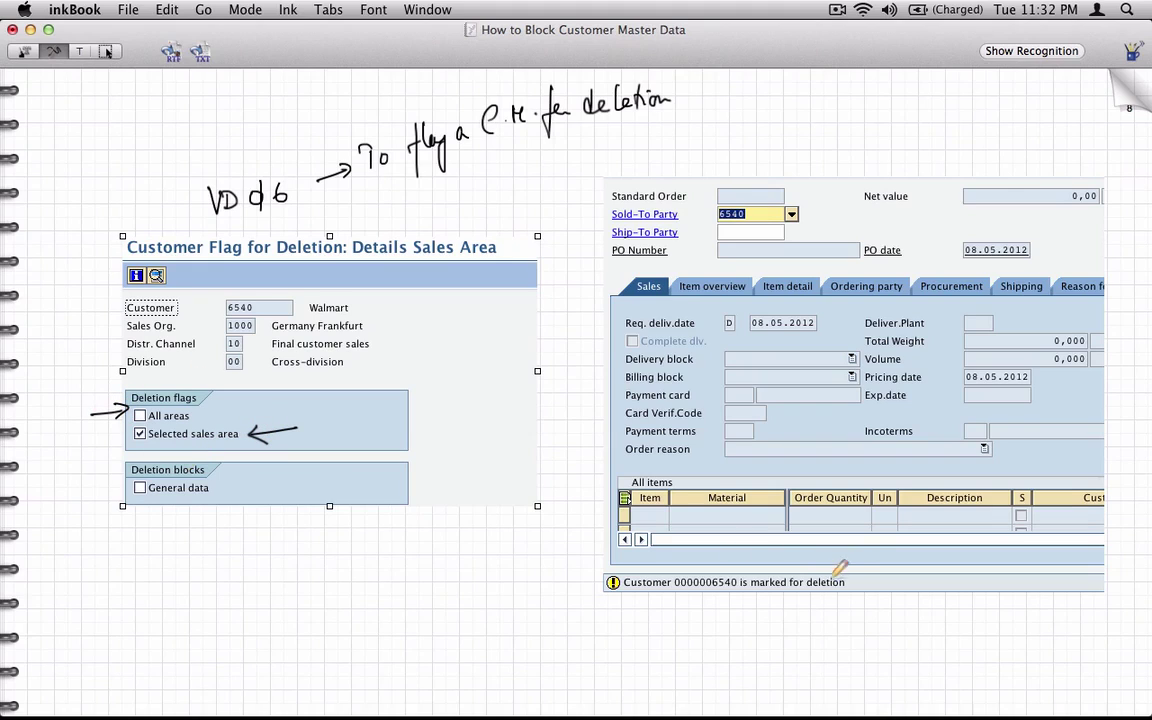
mouse_move(838, 567)
left_mouse_down()
mouse_move(766, 545)
mouse_move(597, 571)
mouse_move(818, 602)
mouse_move(854, 560)
mouse_move(815, 572)
left_mouse_up()
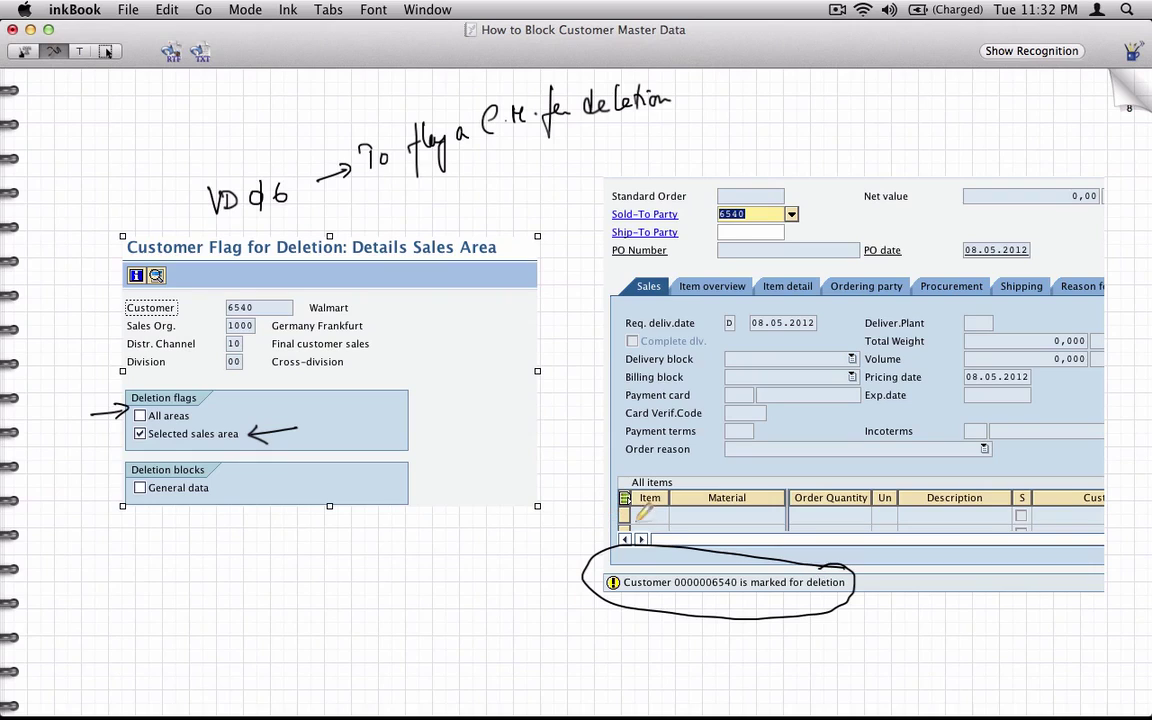
mouse_move(733, 607)
left_mouse_down()
mouse_move(737, 645)
mouse_move(704, 682)
mouse_move(728, 664)
mouse_move(810, 650)
left_mouse_up()
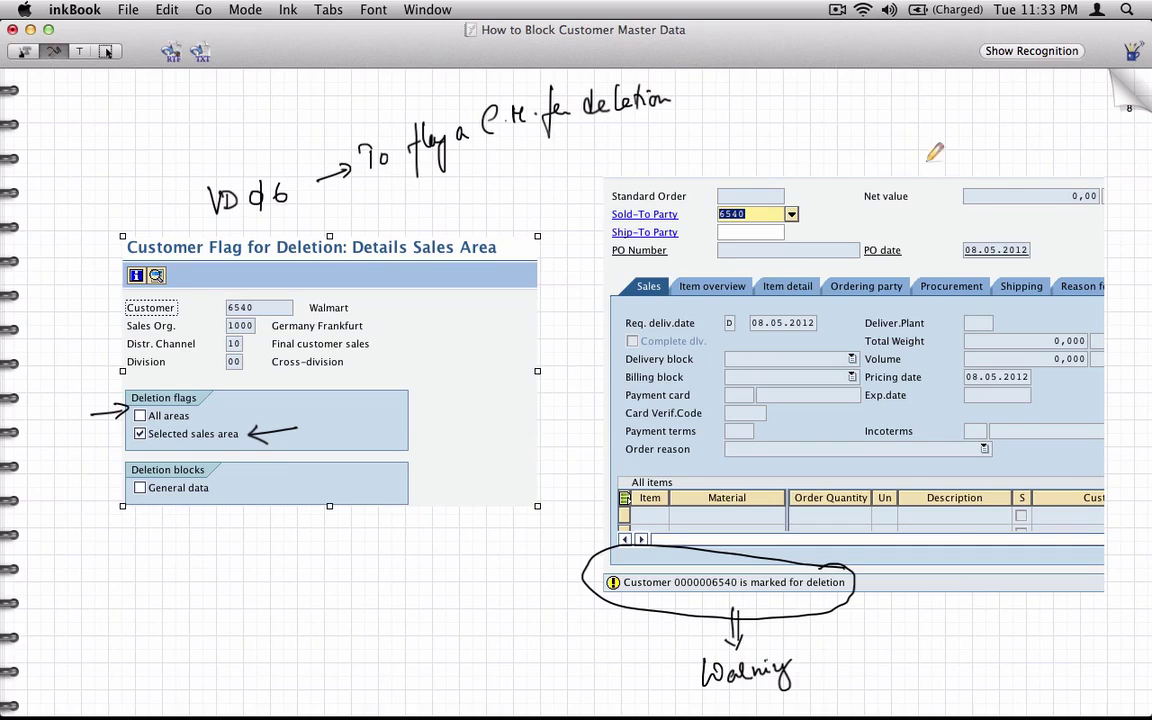
- Page back through the notes to the title page and review the reasons for customer blocking
left_click(1146, 84)
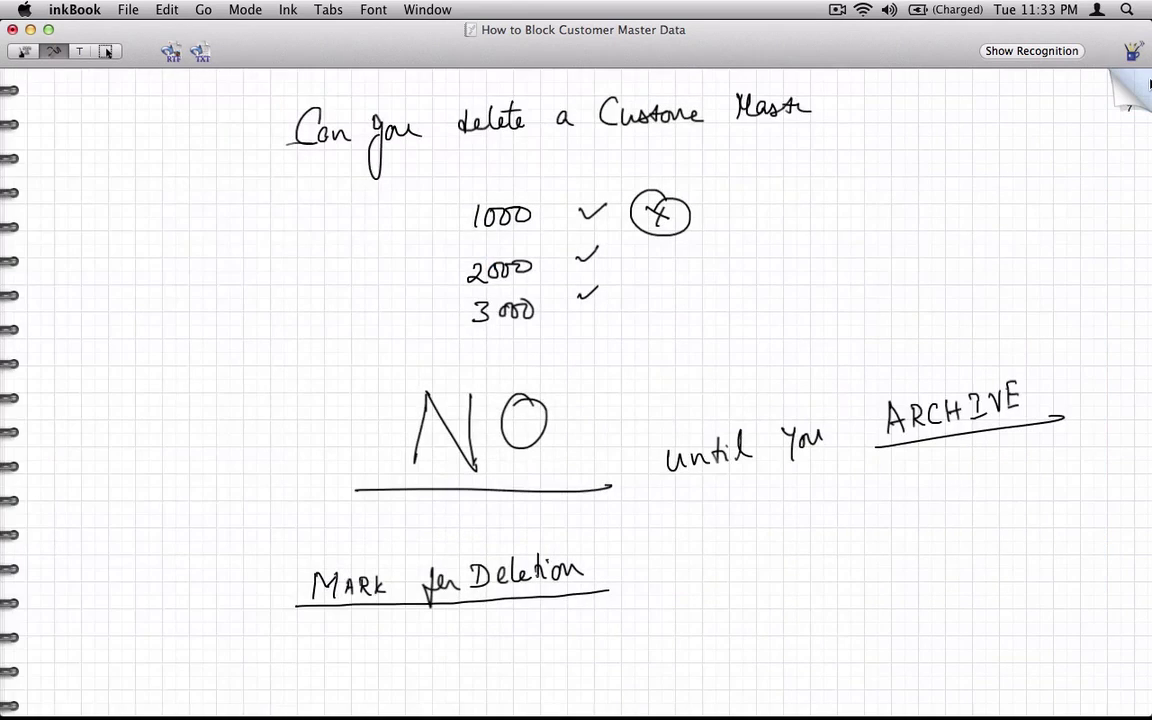
left_click(1146, 84)
left_click(1146, 84)
left_click(1146, 84)
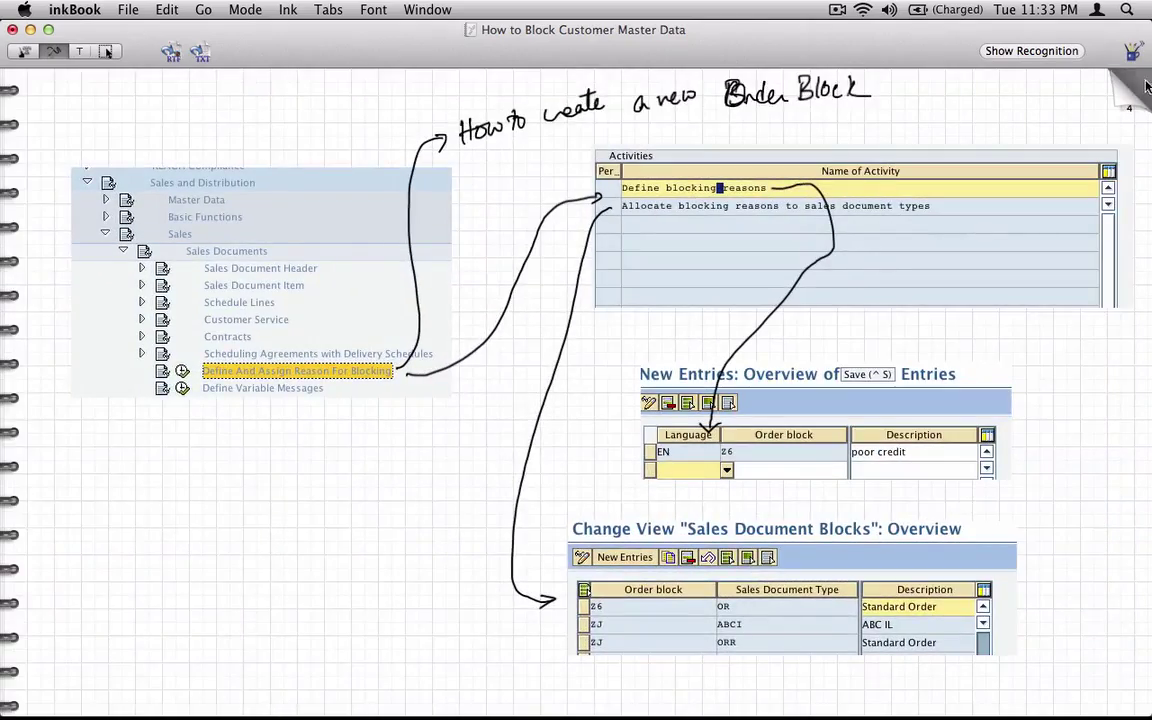
left_click(1146, 84)
left_click(1147, 87)
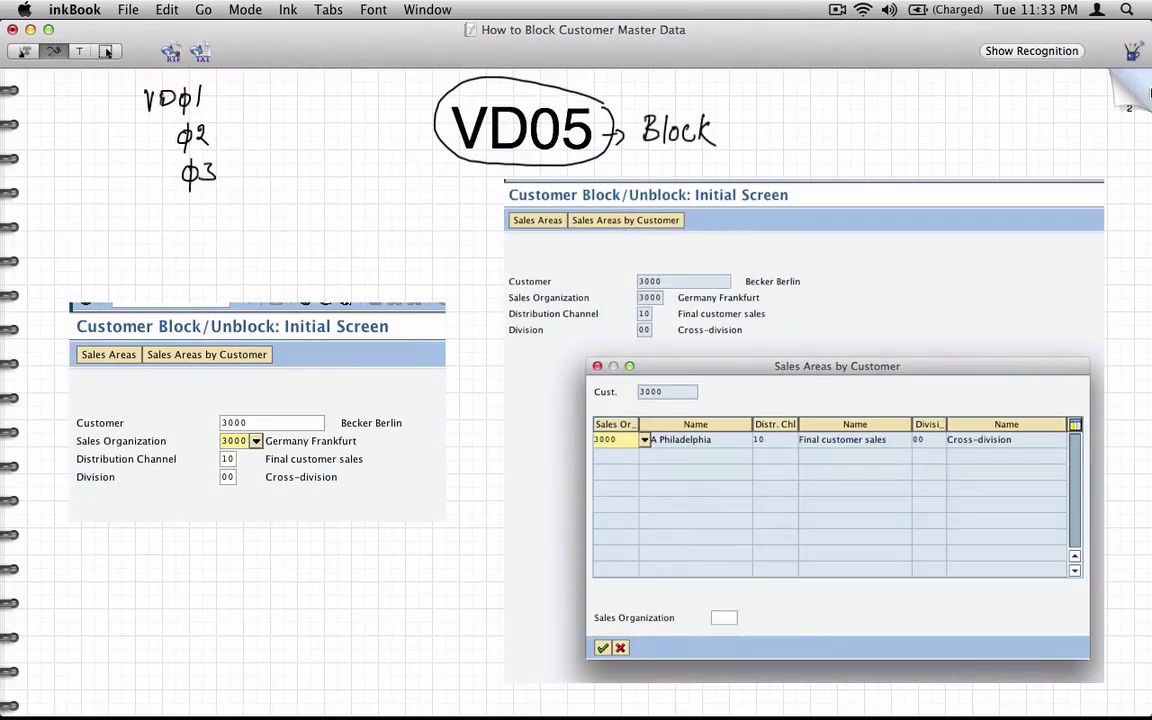
left_click(1148, 92)
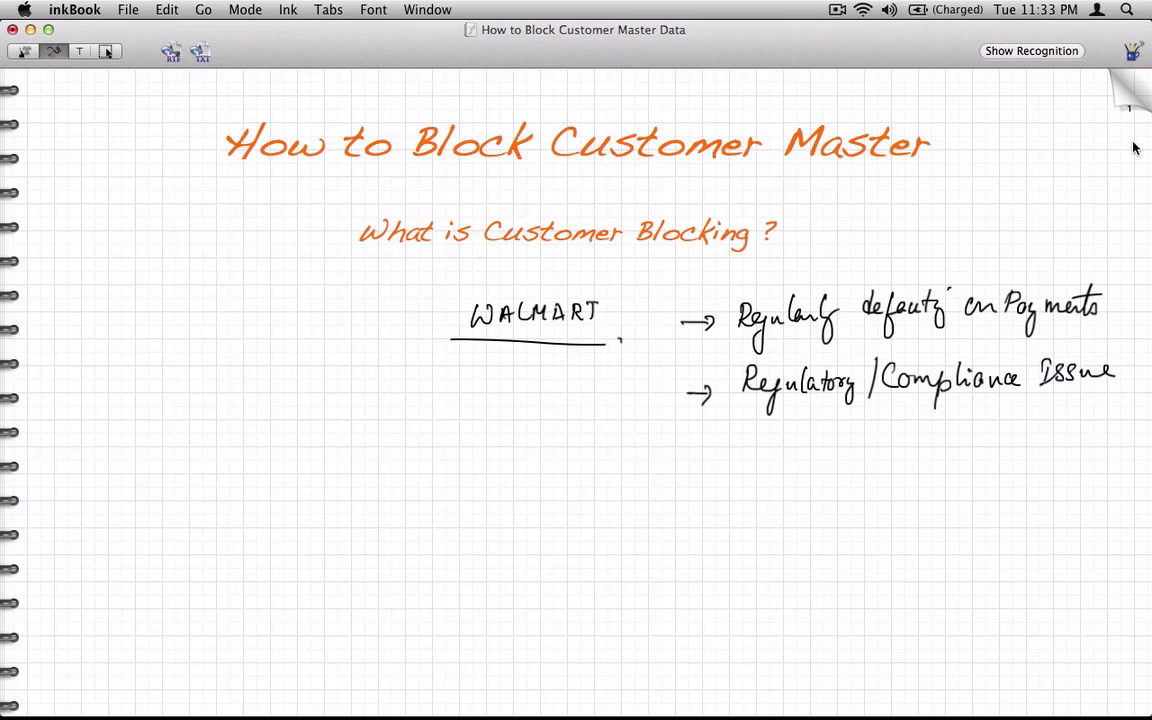
- On the VD05 page, draw an arrow to the customer number, a brace beside the sales area fields, and an arrow toward Sales Areas by Customer
left_click(1128, 92)
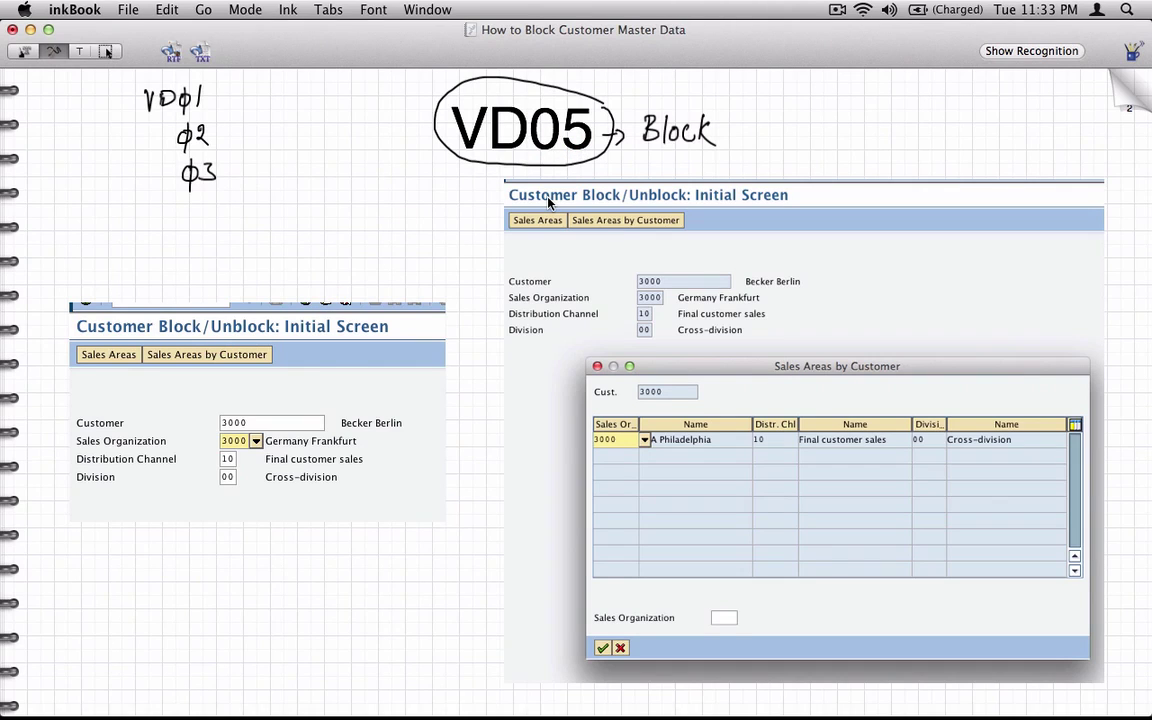
mouse_move(256, 427)
left_mouse_down()
mouse_move(290, 405)
mouse_move(270, 427)
left_mouse_up()
mouse_move(381, 435)
left_mouse_down()
mouse_move(390, 463)
mouse_move(378, 500)
left_mouse_up()
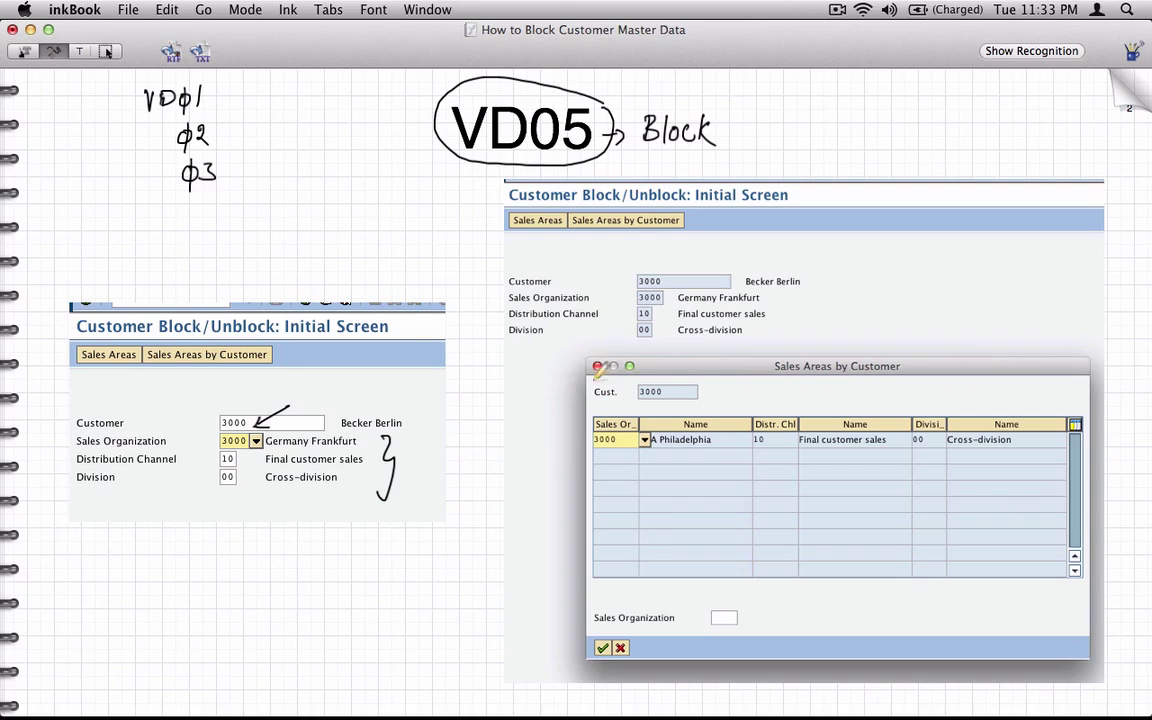
mouse_move(257, 314)
left_mouse_down()
mouse_move(215, 348)
mouse_move(230, 346)
left_mouse_up()
- On the block details page, draw arrows to both order block fields and braces beside the Order, Delivery and Billing Block groups
left_click(1120, 96)
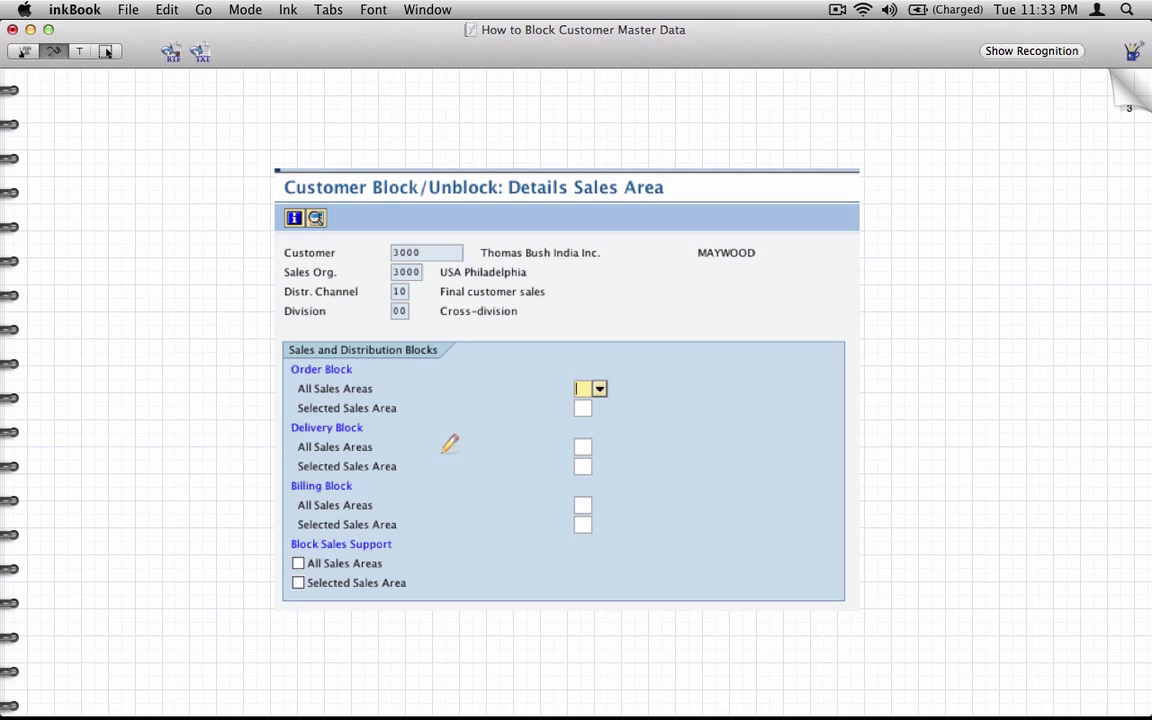
mouse_move(620, 385)
left_mouse_down()
mouse_move(663, 375)
mouse_move(616, 432)
mouse_move(597, 428)
left_mouse_up()
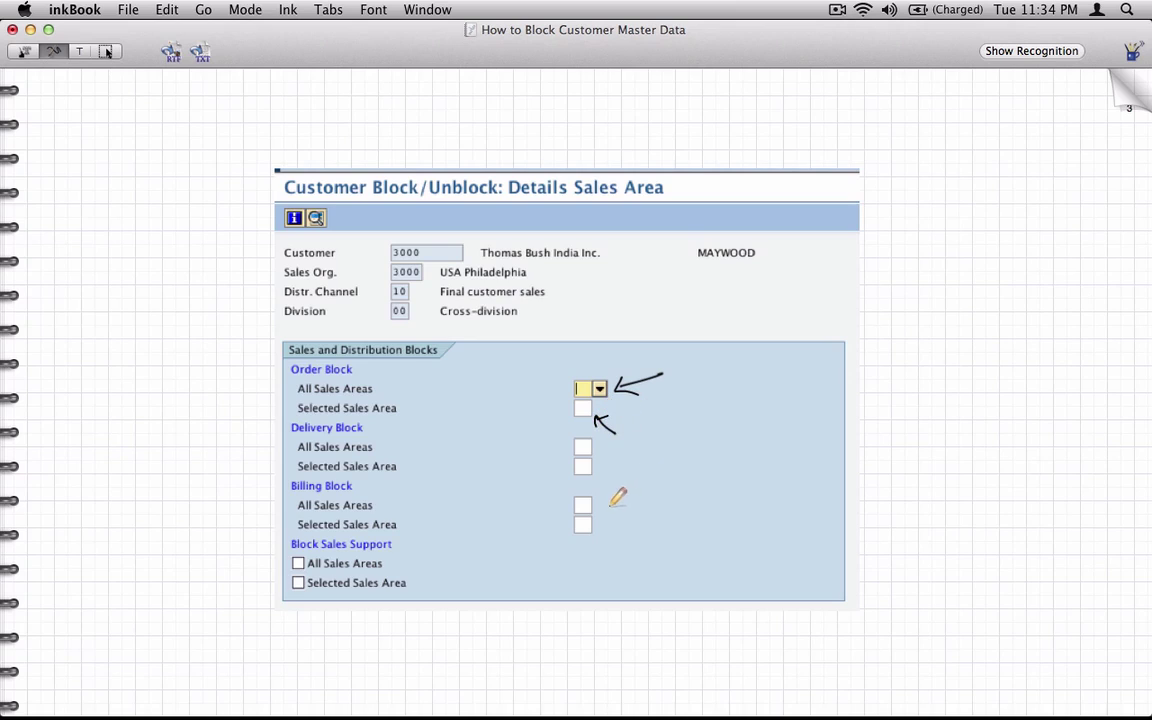
left_click_drag(270, 357, 266, 411)
left_click_drag(270, 429, 268, 474)
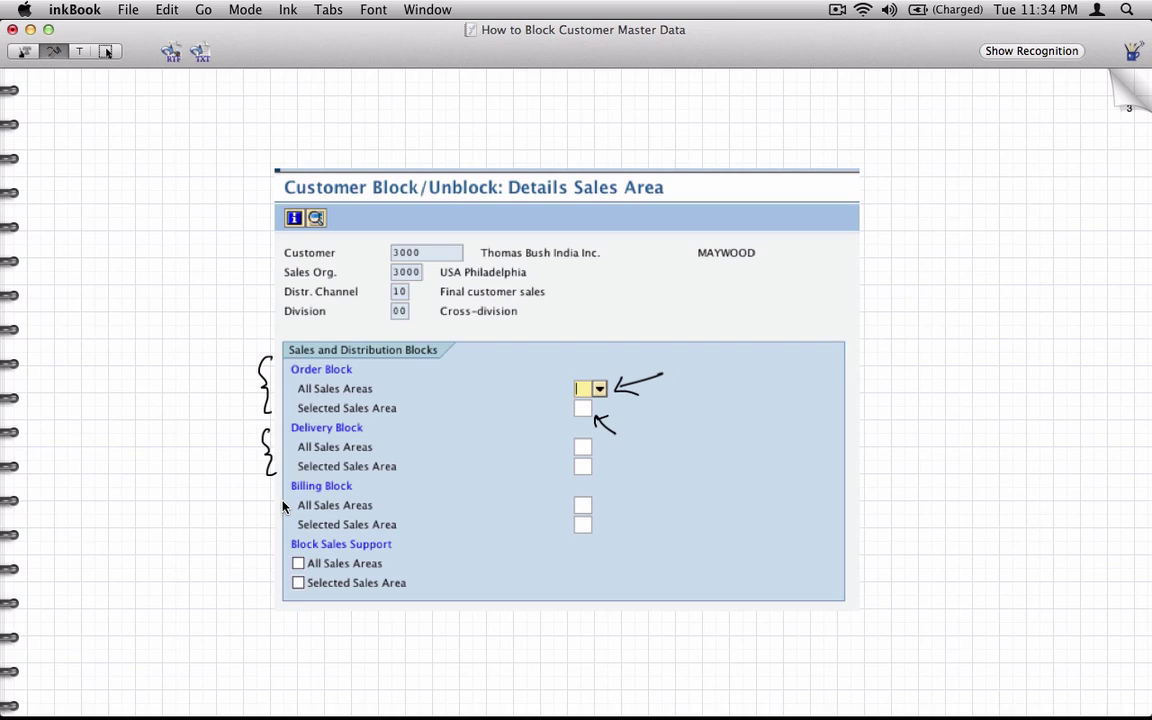
left_click_drag(278, 489, 277, 539)
- On the new order block page, handwrite "SPRO > IMG" and draw arrows to Sales and Distribution, Sales, and Sales Documents
left_click(1127, 92)
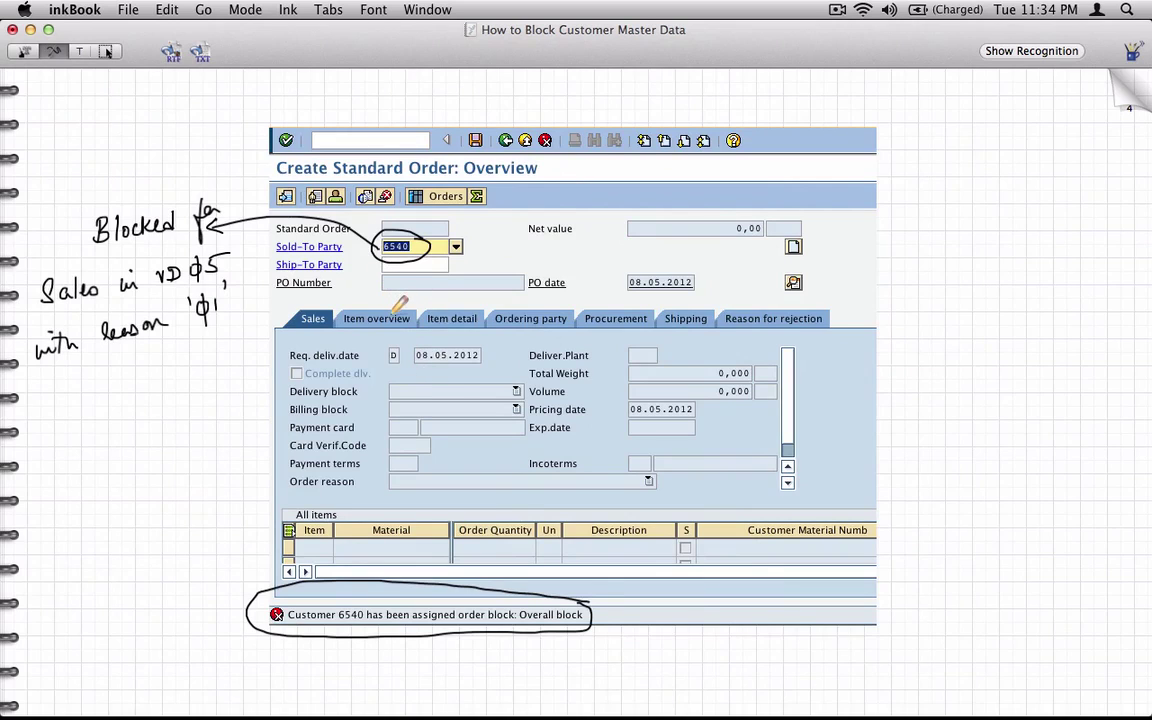
left_click(1120, 112)
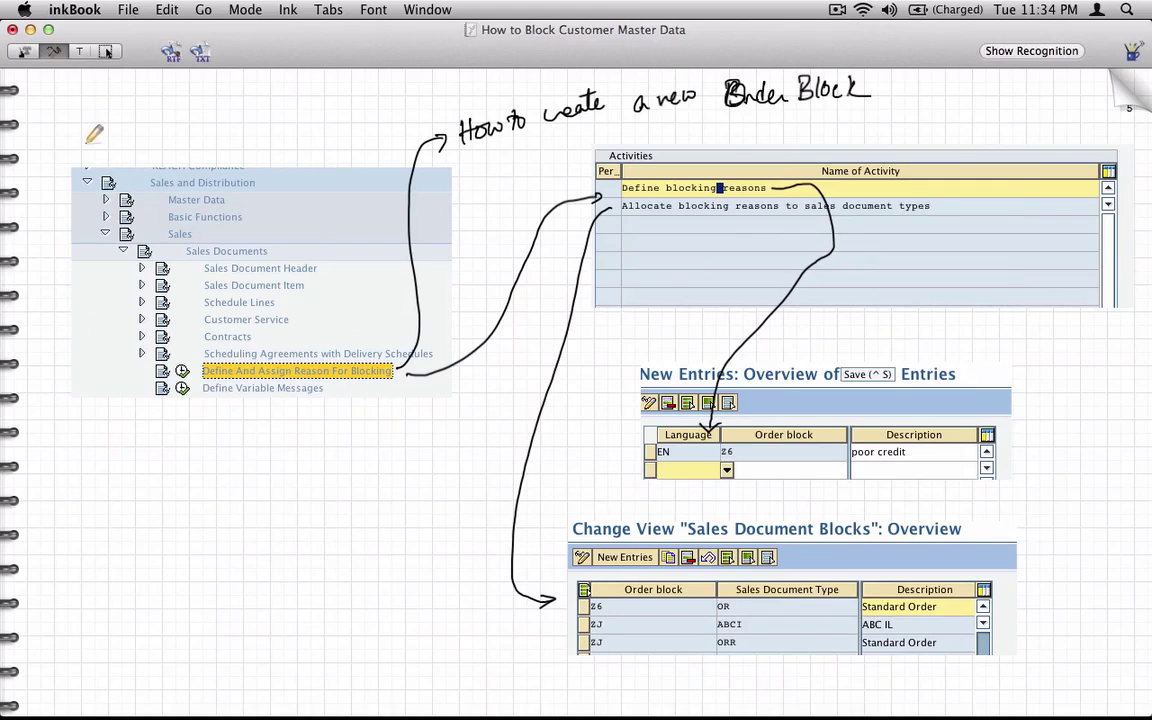
mouse_move(110, 139)
left_mouse_down()
mouse_move(100, 157)
mouse_move(126, 148)
left_mouse_up()
mouse_move(133, 138)
left_mouse_down()
mouse_move(133, 157)
mouse_move(150, 128)
mouse_move(186, 115)
mouse_move(228, 140)
mouse_move(252, 136)
mouse_move(169, 184)
mouse_move(178, 182)
left_mouse_up()
mouse_move(212, 238)
left_mouse_down()
mouse_move(234, 229)
mouse_move(230, 243)
mouse_move(290, 243)
mouse_move(288, 255)
left_mouse_up()
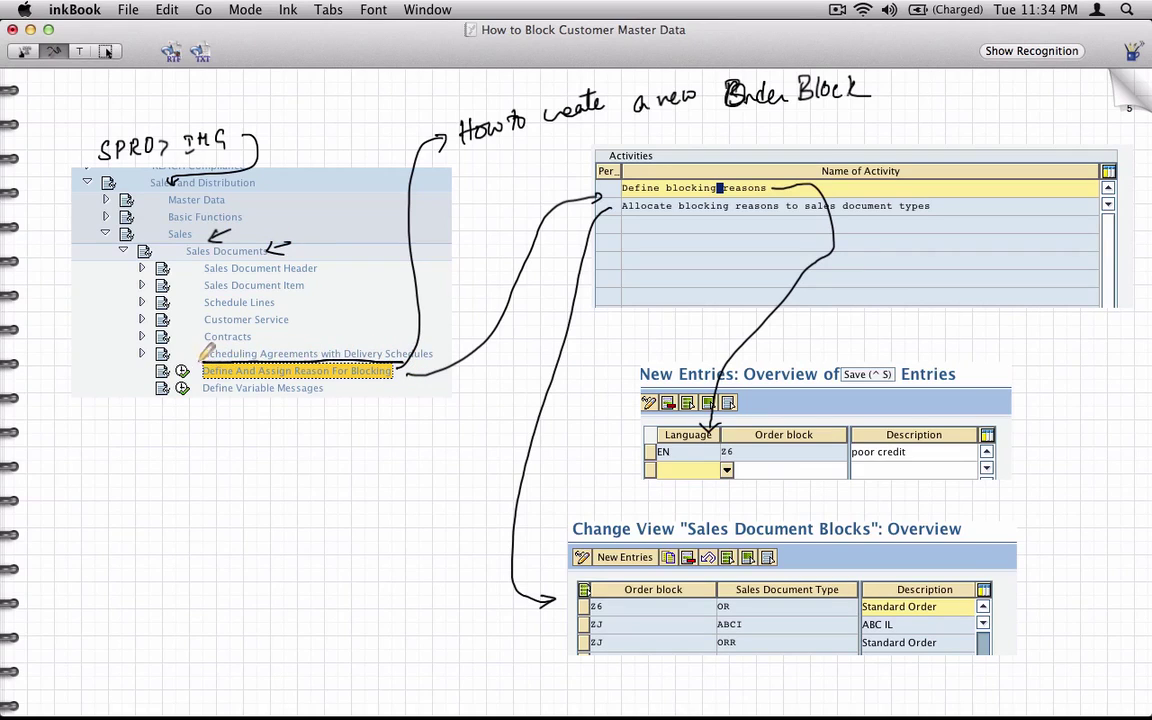
- Circle Define And Assign Reason For Blocking, order block Z6, and sales document type OR in the screenshots
mouse_move(206, 351)
left_mouse_down()
mouse_move(165, 374)
mouse_move(370, 377)
left_mouse_up()
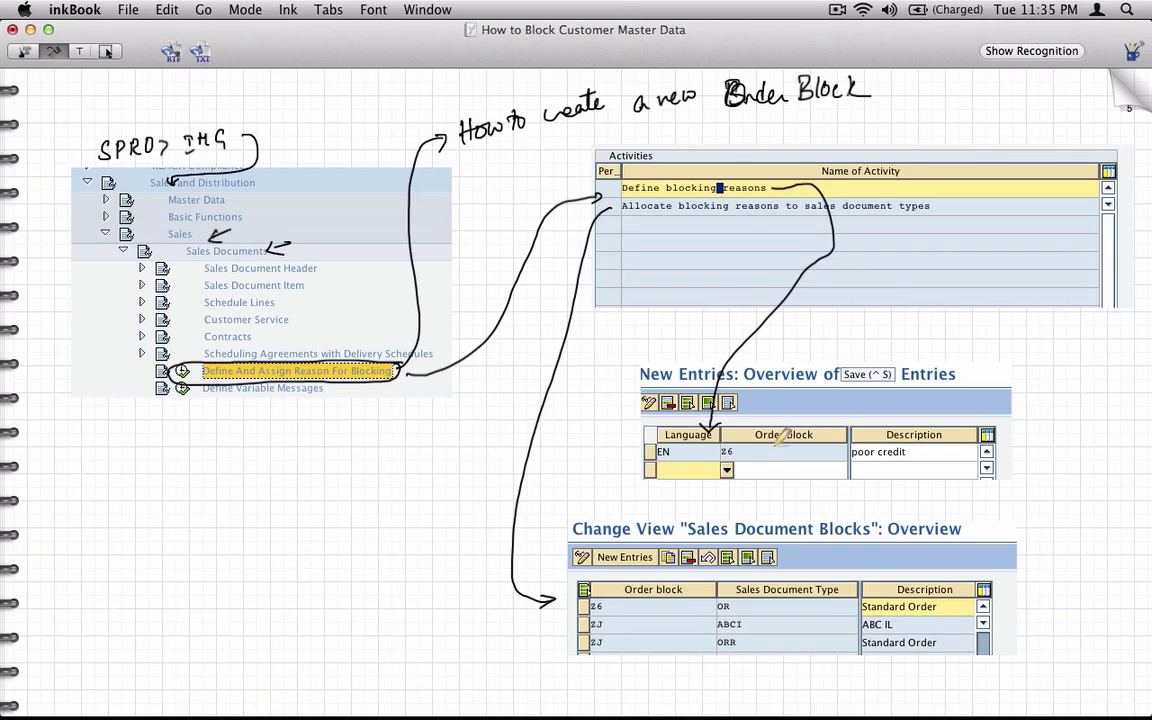
left_click_drag(740, 440, 742, 433)
mouse_move(742, 596)
left_mouse_down()
mouse_move(703, 614)
mouse_move(742, 590)
left_mouse_up()
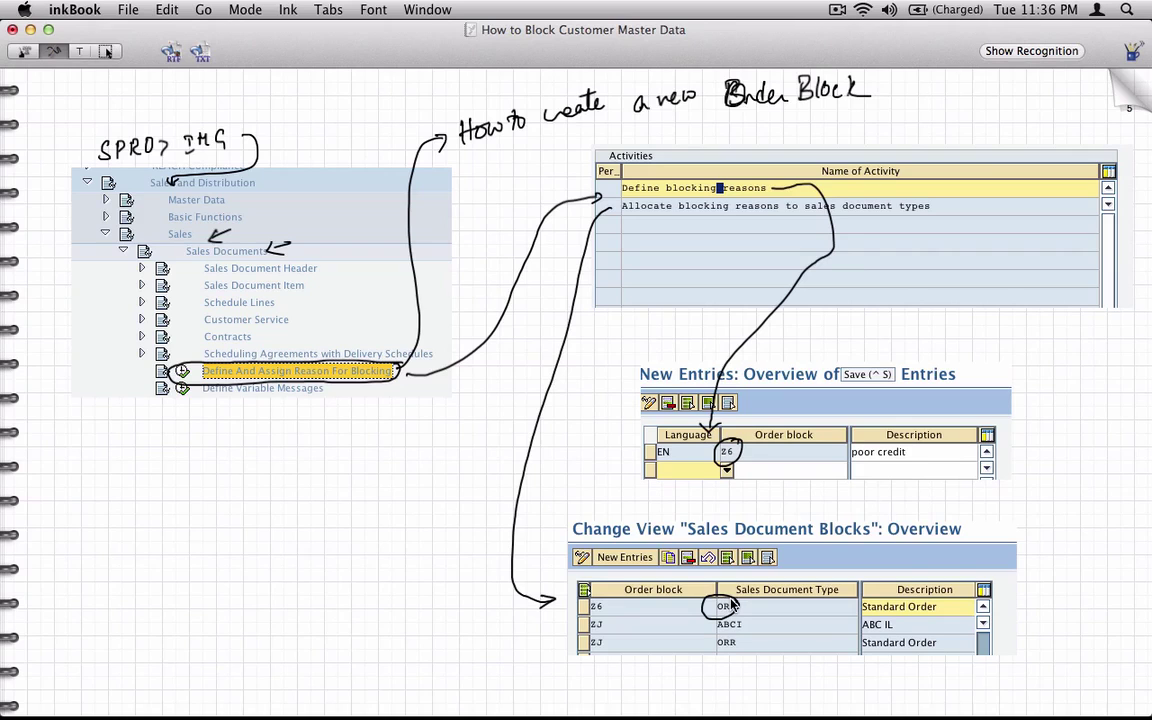
- On the following page, draw arrows to the circled Z6 poor credit block and the circled sold-to party
left_click(1016, 81)
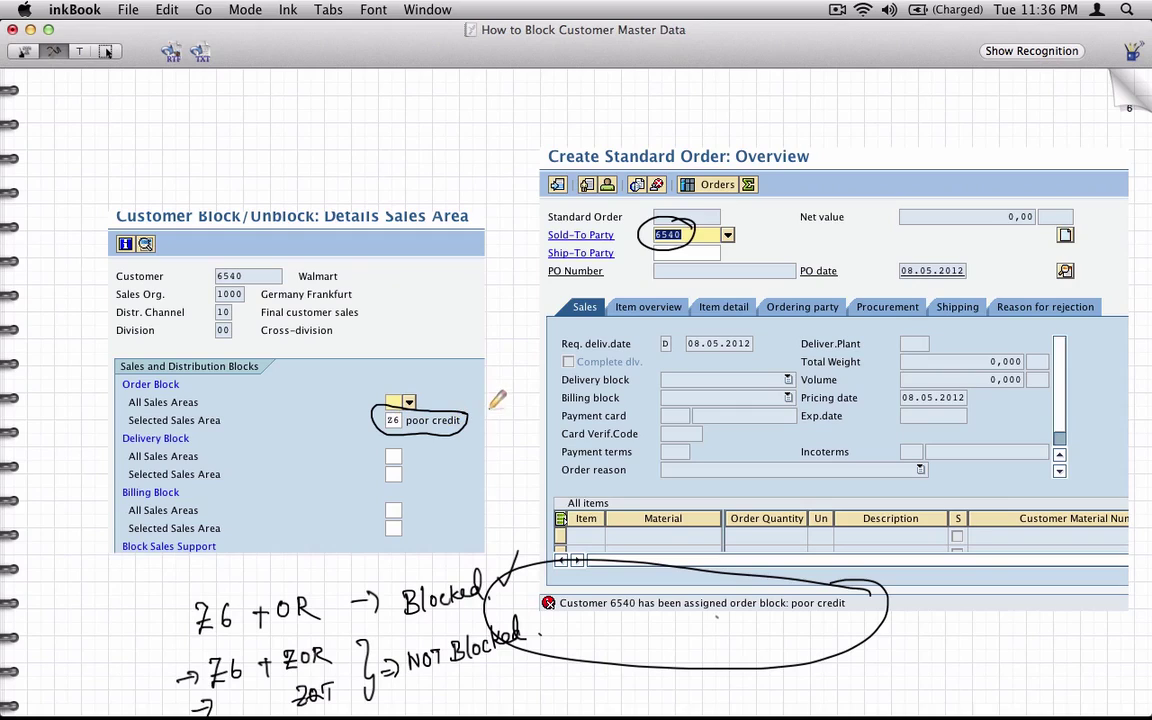
mouse_move(497, 401)
left_mouse_down()
mouse_move(470, 420)
mouse_move(484, 423)
left_mouse_up()
left_click_drag(734, 211, 697, 228)
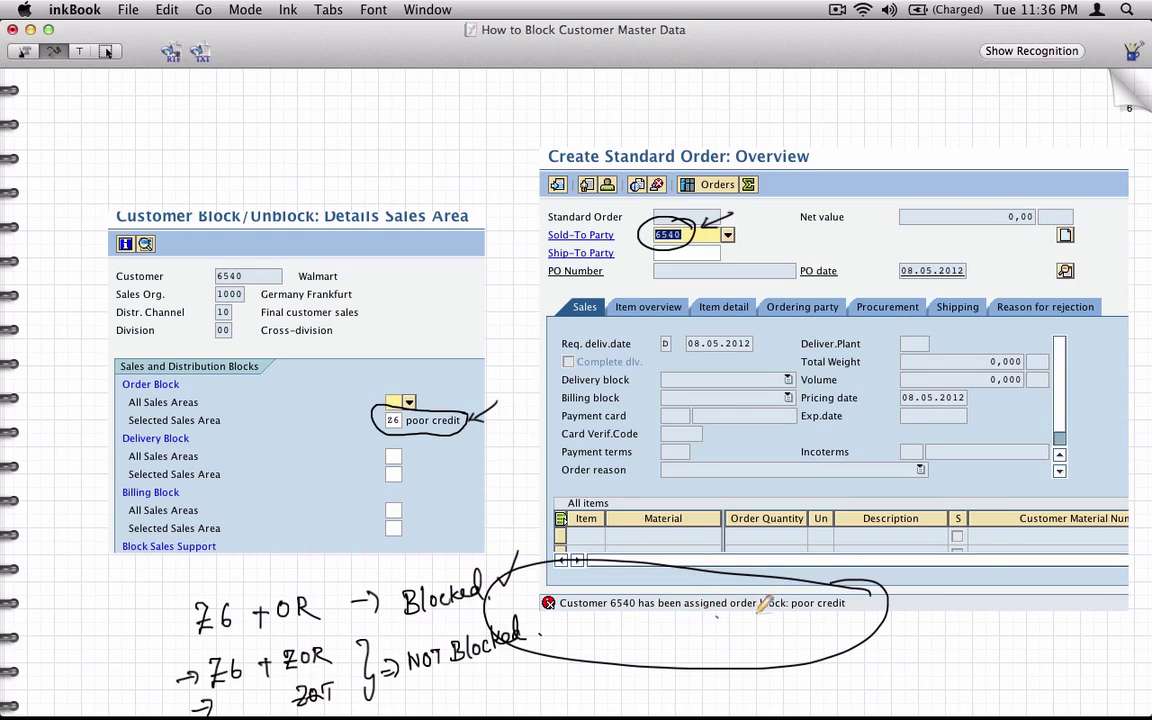
- Go to the customer master deletion page and draw a check mark beside "Mark for Deletion"
left_click(1098, 90)
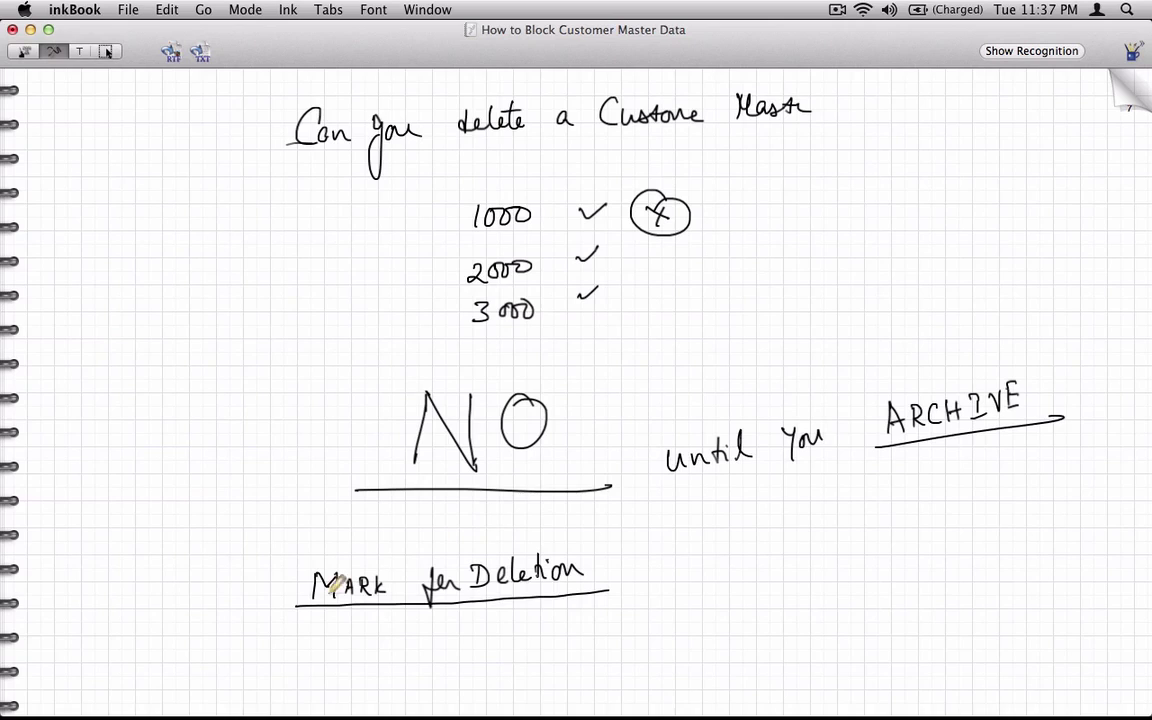
left_click_drag(271, 576, 288, 566)
left_click(838, 12)
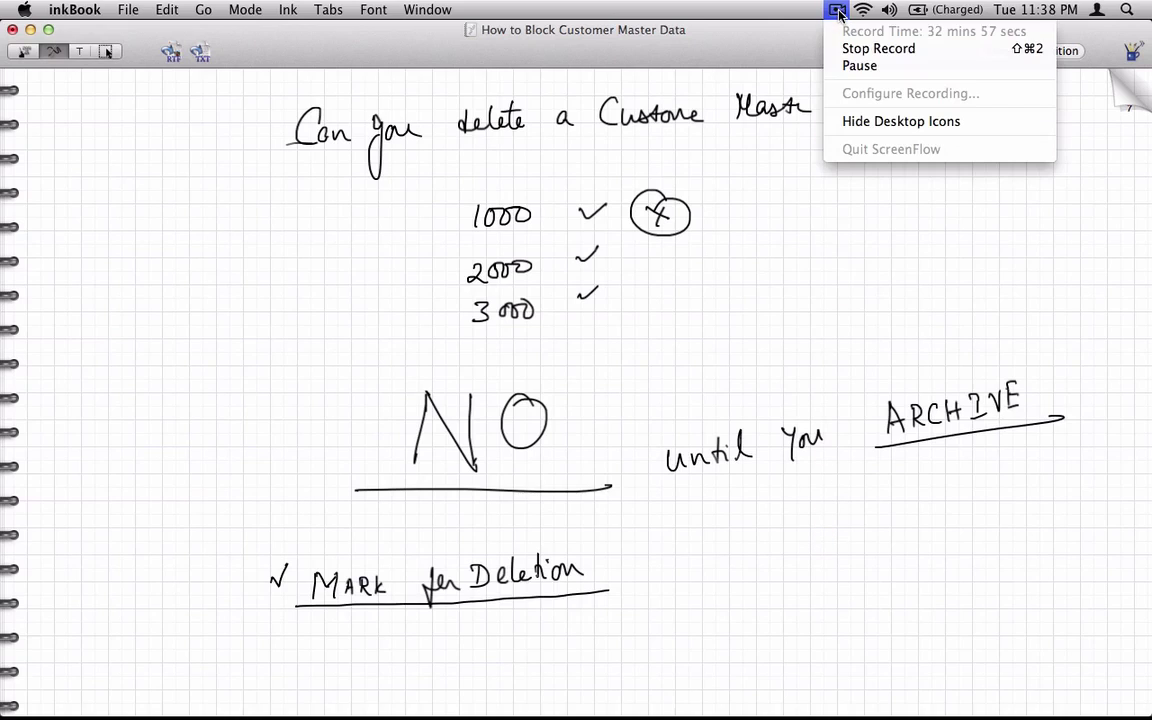